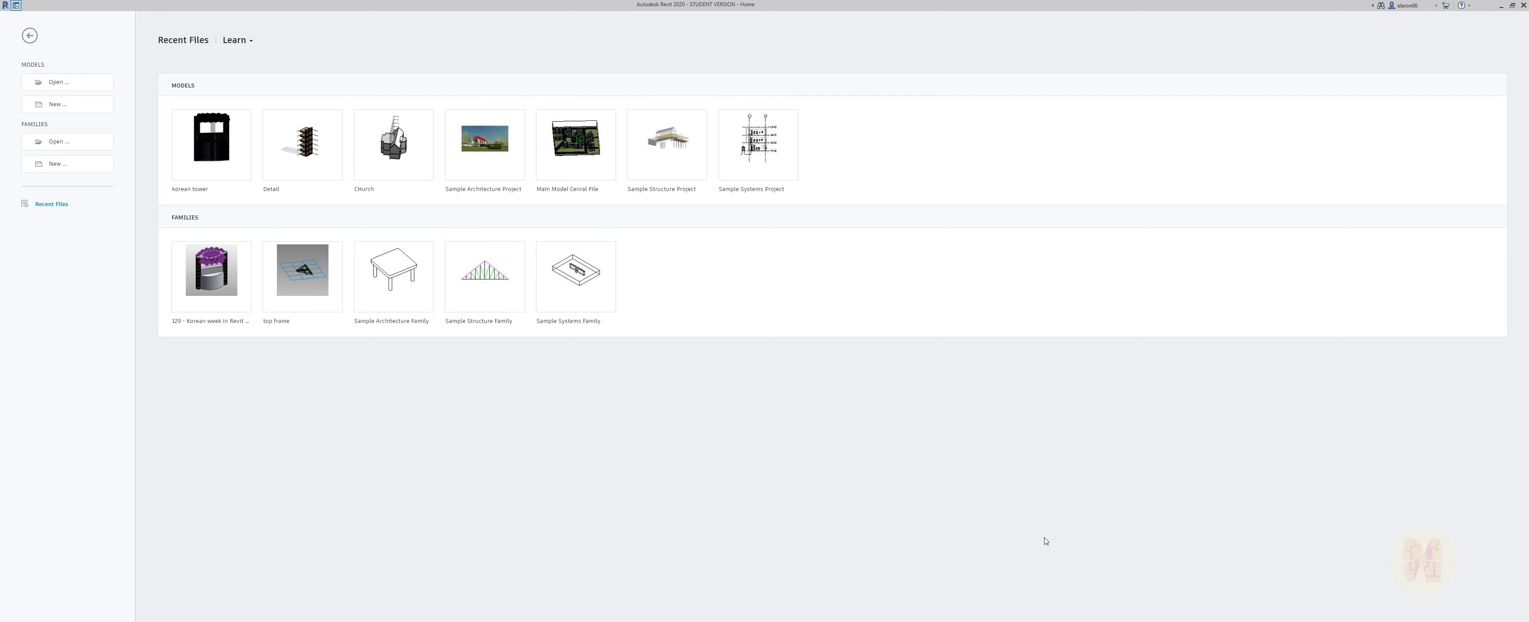
Create a new project, Project1, from the chosen template, opening its empty Level 0 floor plan.
{"action": "left_click", "coordinate": [58, 104]}
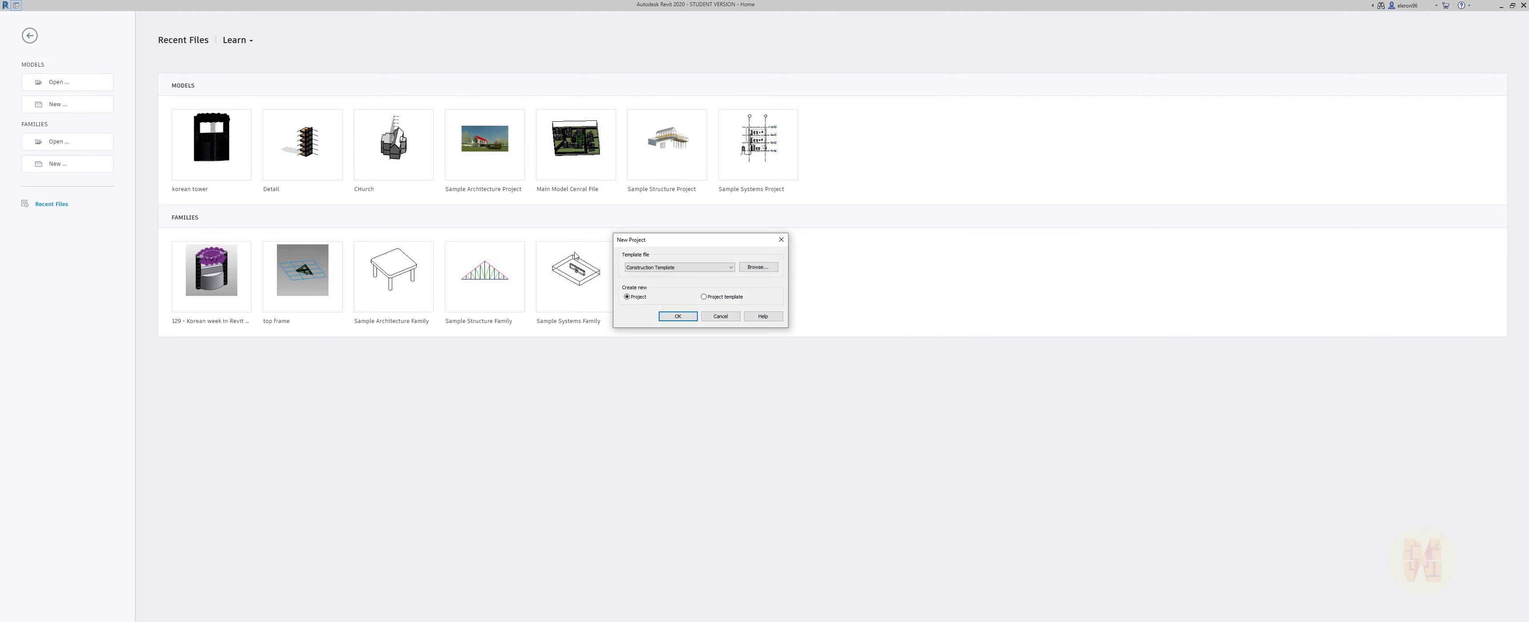
{"action": "left_click", "coordinate": [657, 267]}
{"action": "left_click", "coordinate": [670, 290]}
{"action": "left_click", "coordinate": [678, 316]}
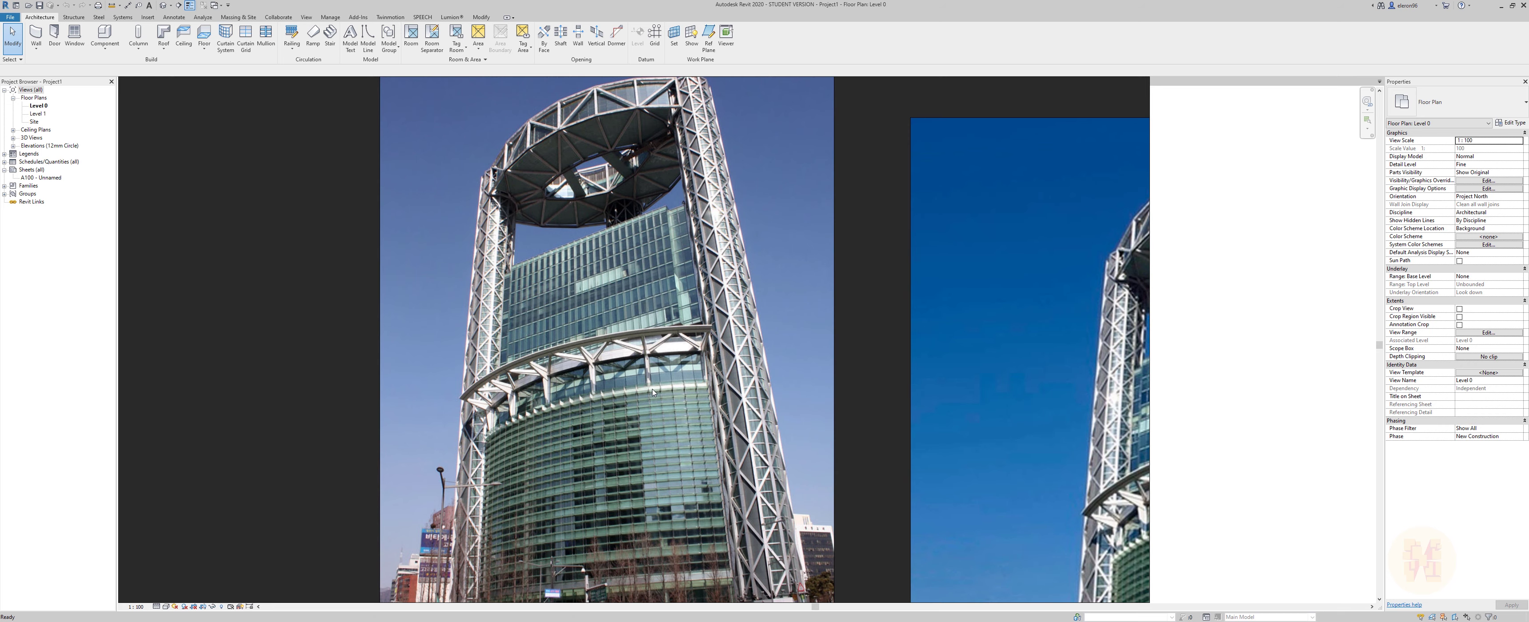
{"action": "scroll", "coordinate": [652, 392], "scroll_direction": "down", "scroll_amount": 5}
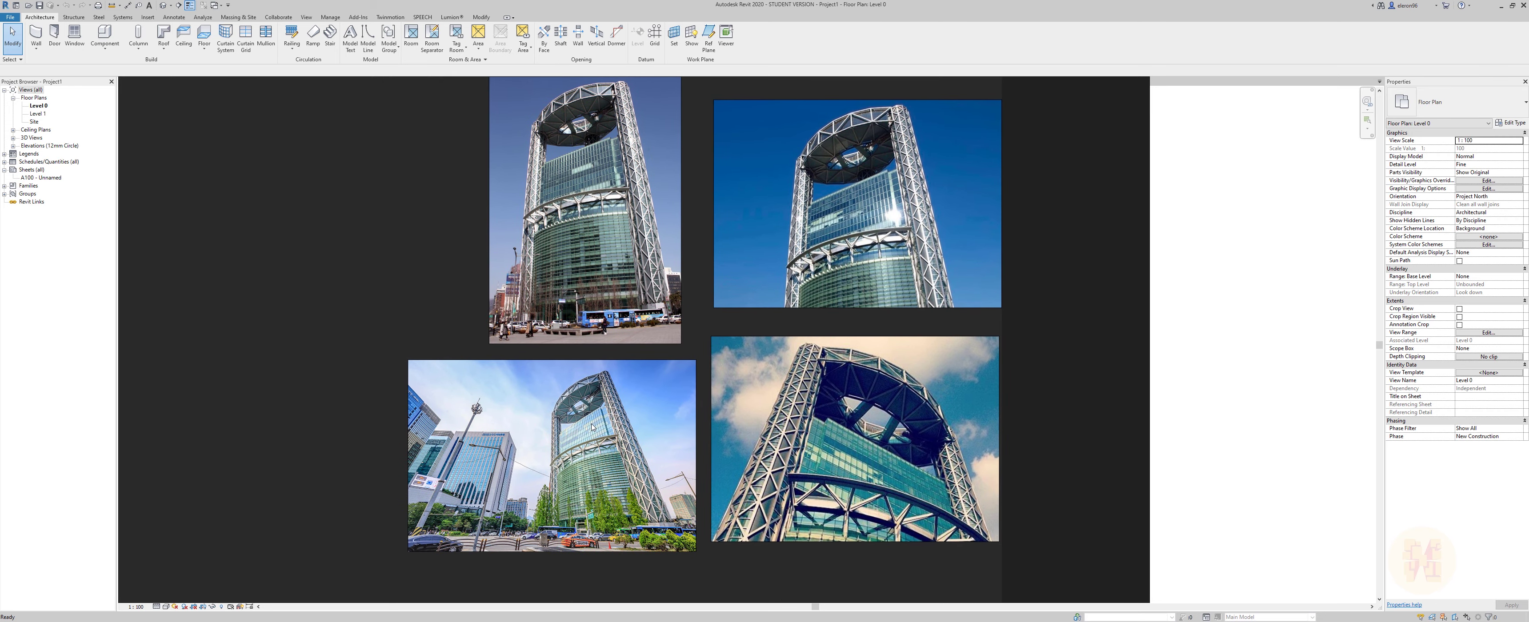
{"action": "scroll", "coordinate": [580, 451], "scroll_direction": "up", "scroll_amount": 2}
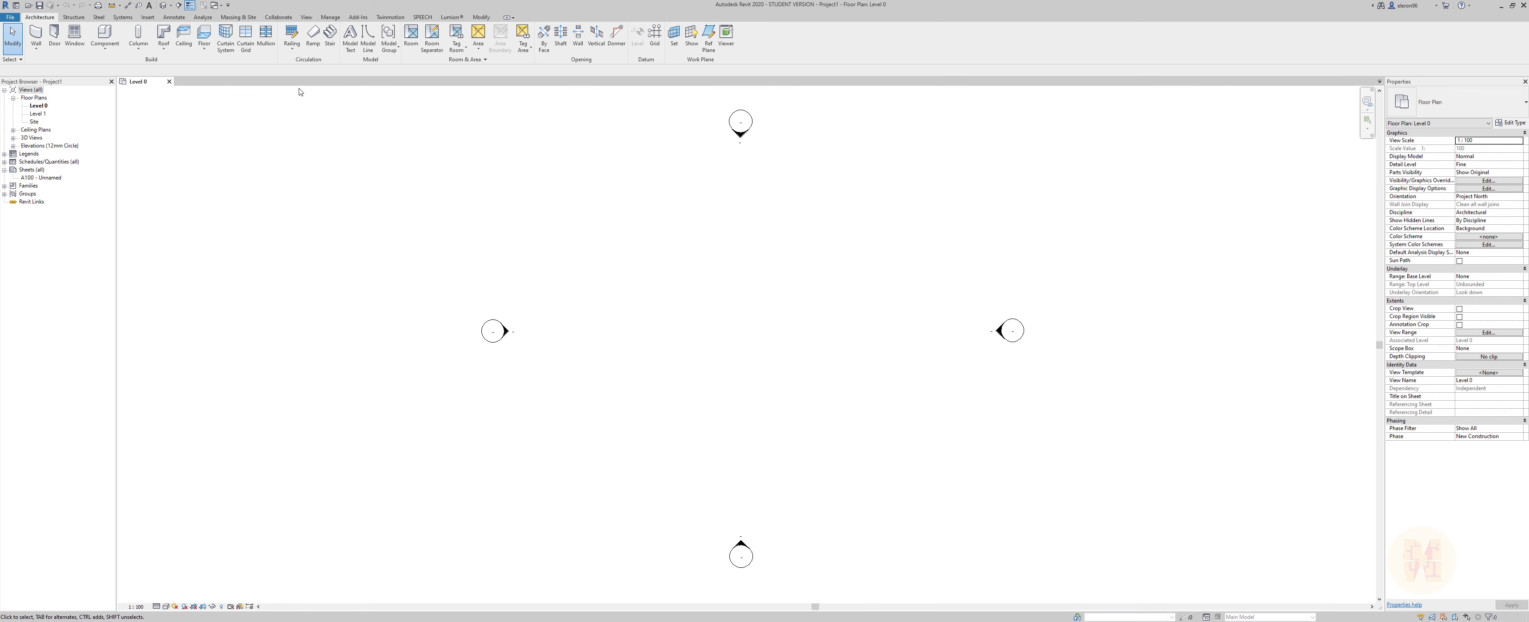
Start a new conceptual mass family from the Metric Mass.rft template.
{"action": "left_click", "coordinate": [10, 17]}
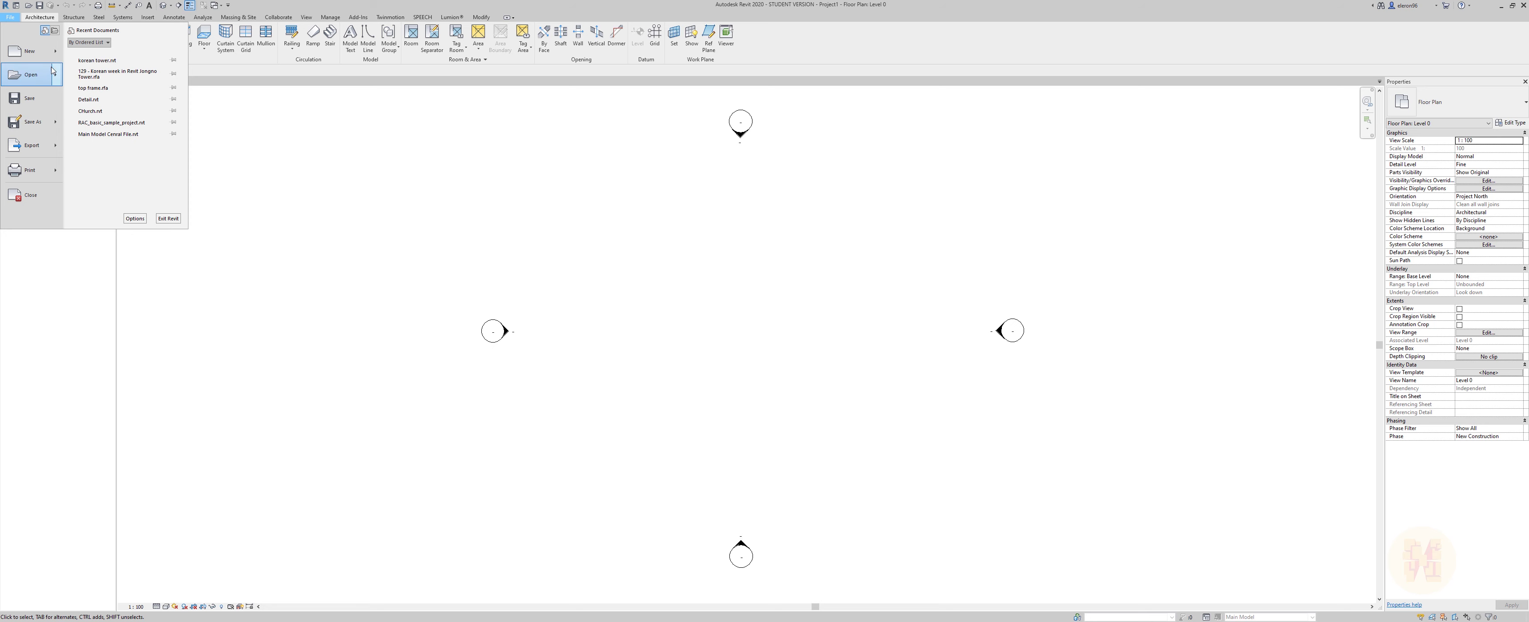
{"action": "mouse_move", "coordinate": [56, 57]}
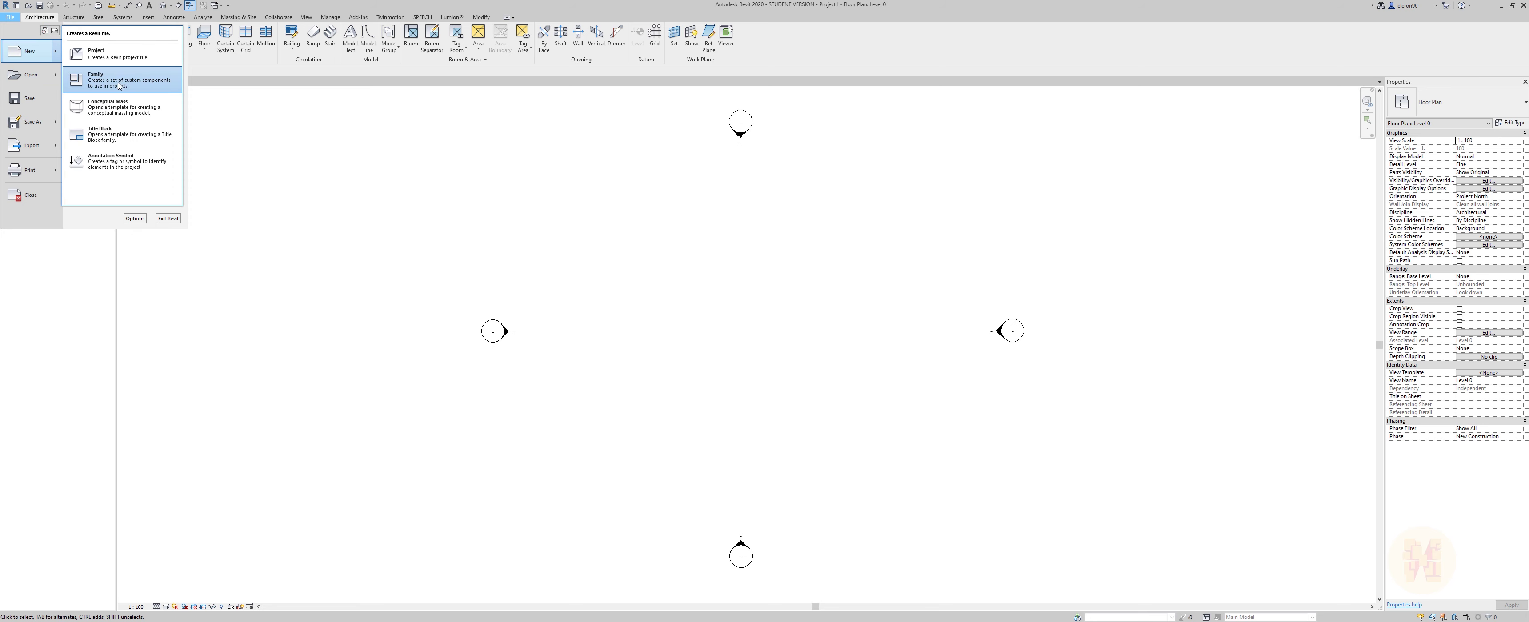
{"action": "left_click", "coordinate": [118, 113]}
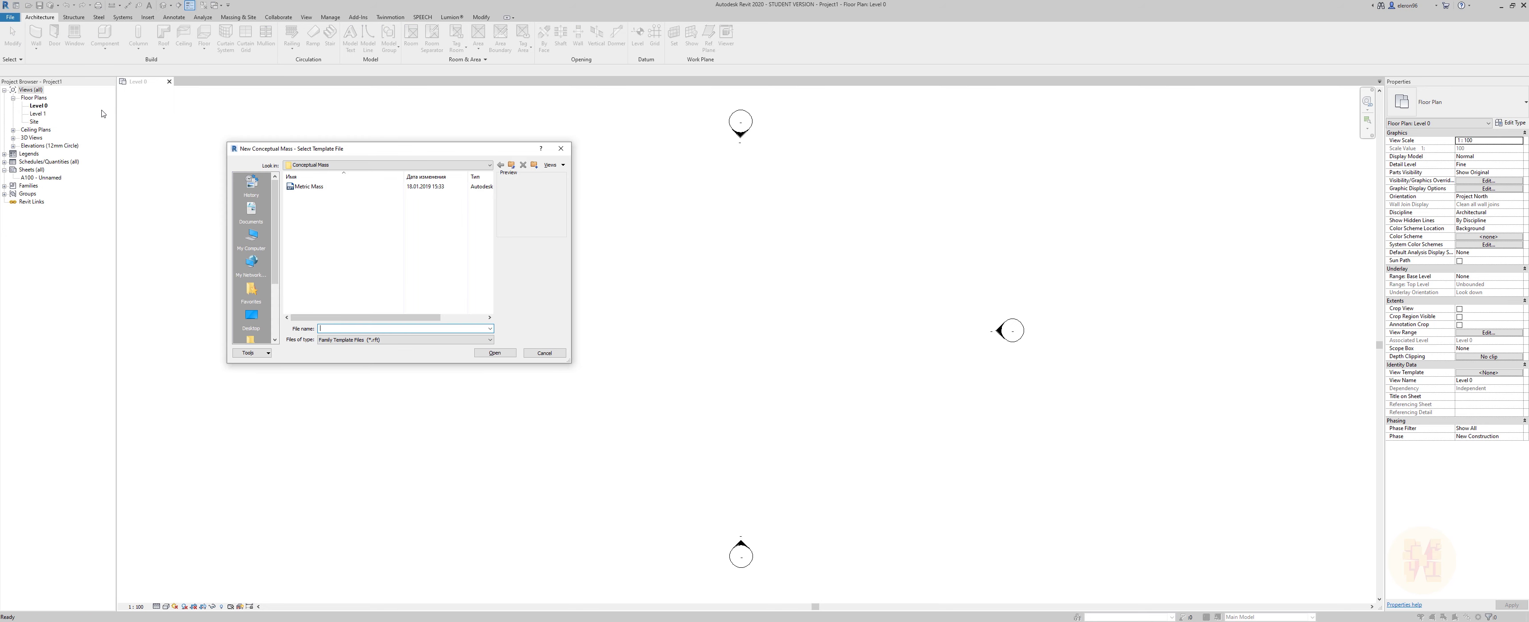
{"action": "left_click", "coordinate": [299, 187]}
{"action": "left_click", "coordinate": [481, 351]}
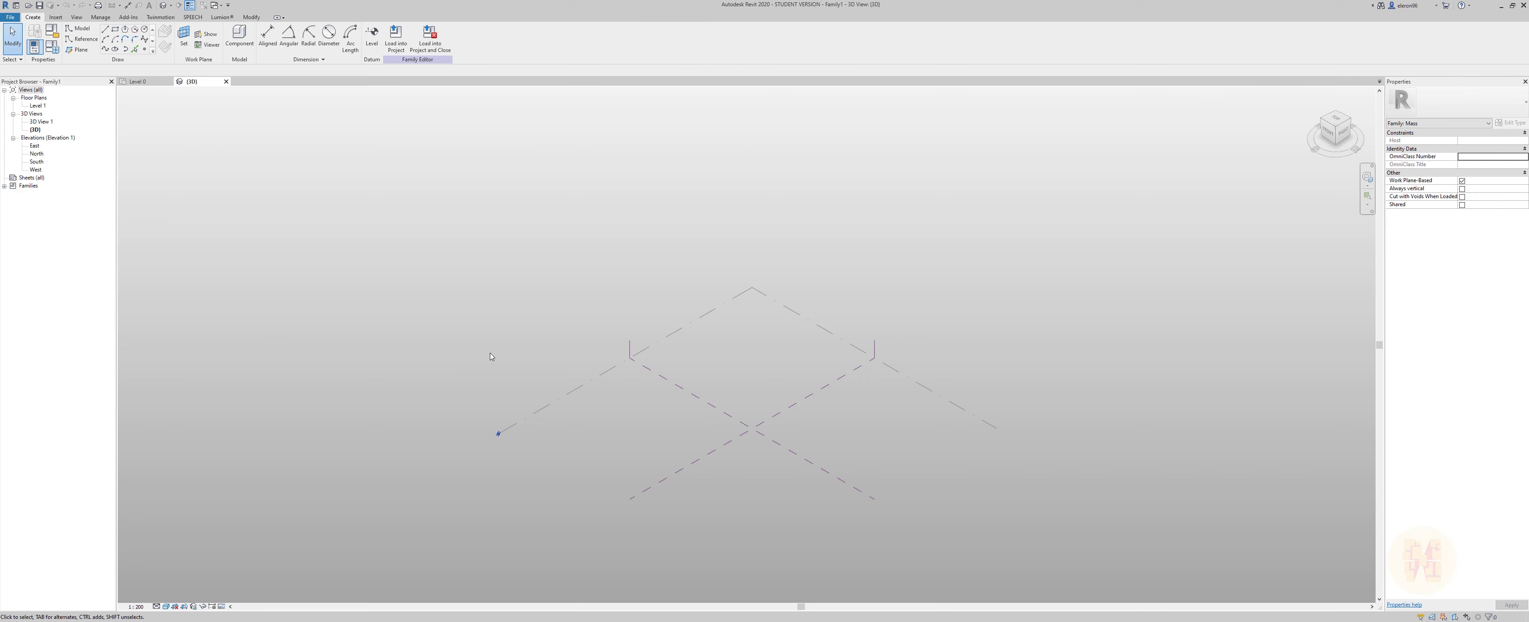
Show the Level 1 floor plan with its crossing reference planes centred.
{"action": "double_click", "coordinate": [38, 106]}
{"action": "scroll", "coordinate": [700, 315], "scroll_direction": "up", "scroll_amount": 3}
{"action": "middle_click_drag", "start_coordinate": [753, 305], "coordinate": [720, 335]}
{"action": "scroll", "coordinate": [700, 315], "scroll_direction": "down", "scroll_amount": 9}
{"action": "scroll", "coordinate": [635, 342], "scroll_direction": "up", "scroll_amount": 2}
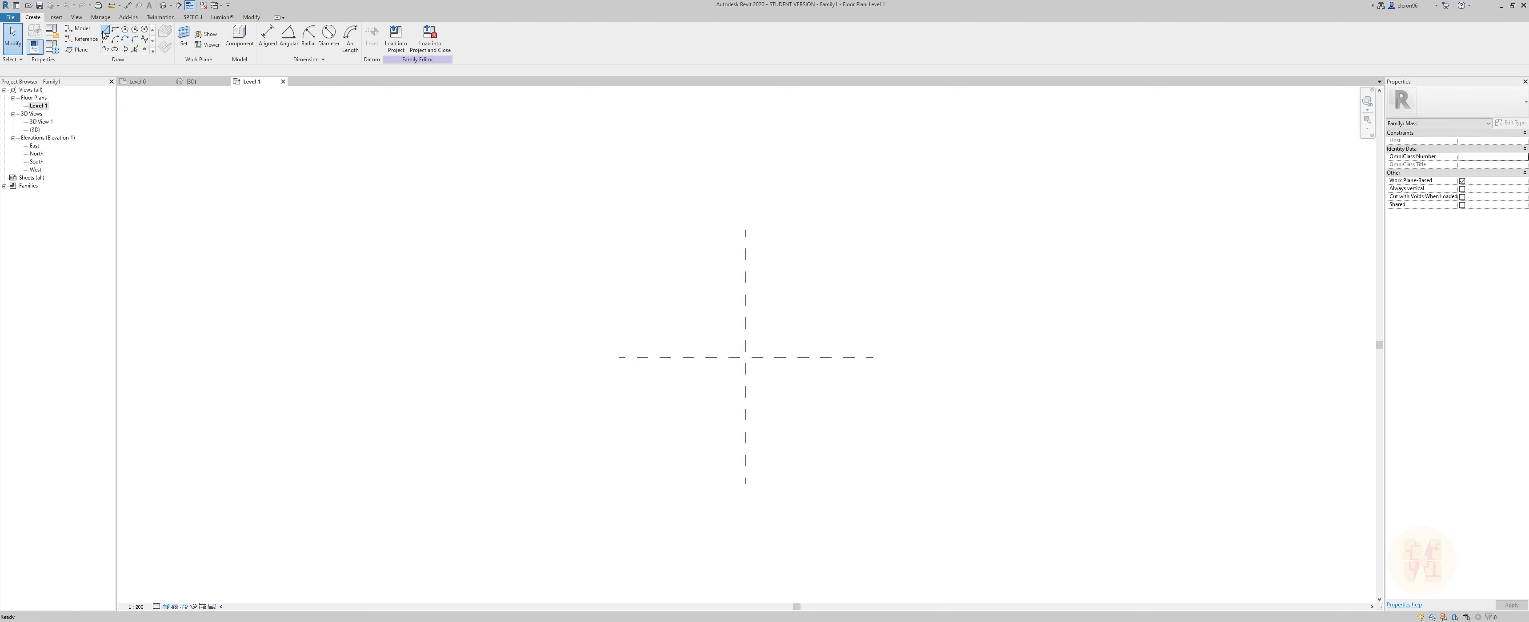
Draw 50000 model lines from the reference-plane intersection, one on each side of centre.
{"action": "key", "text": "l"}
{"action": "key", "text": "i"}
{"action": "left_click", "coordinate": [746, 358]}
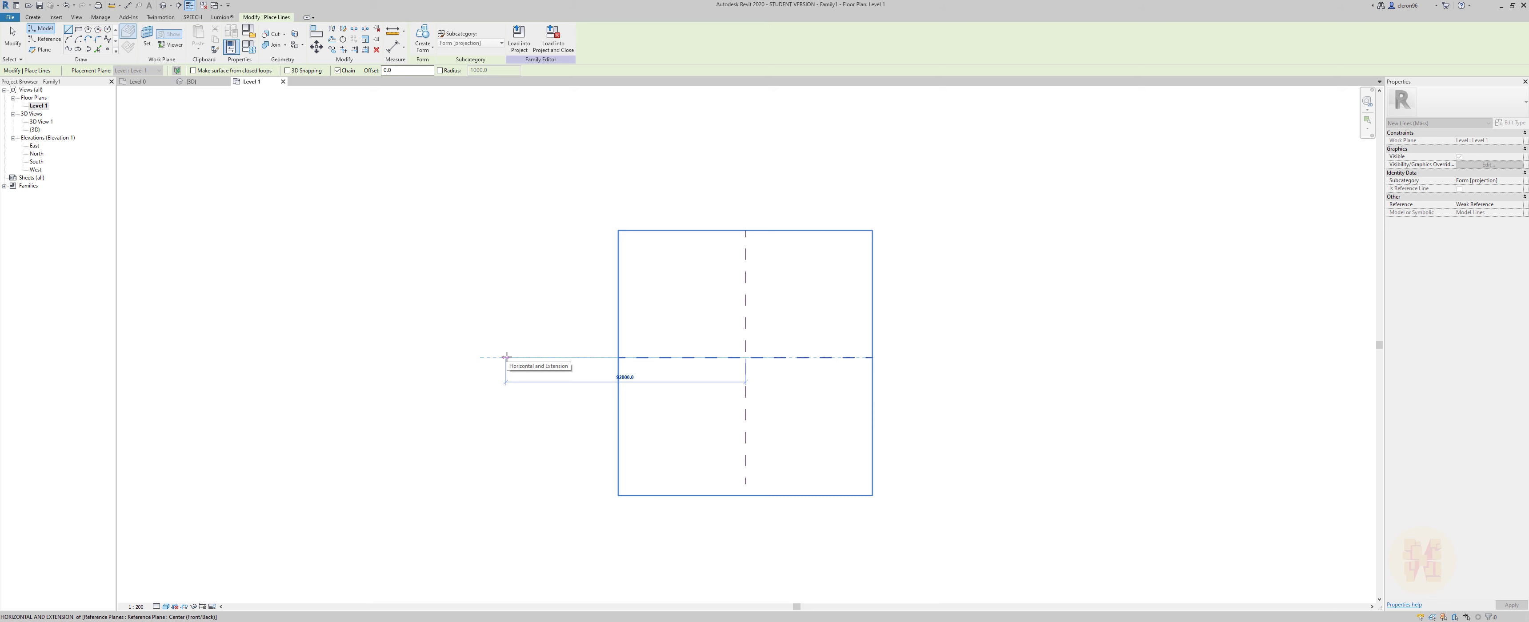
{"action": "type", "text": "5000"}
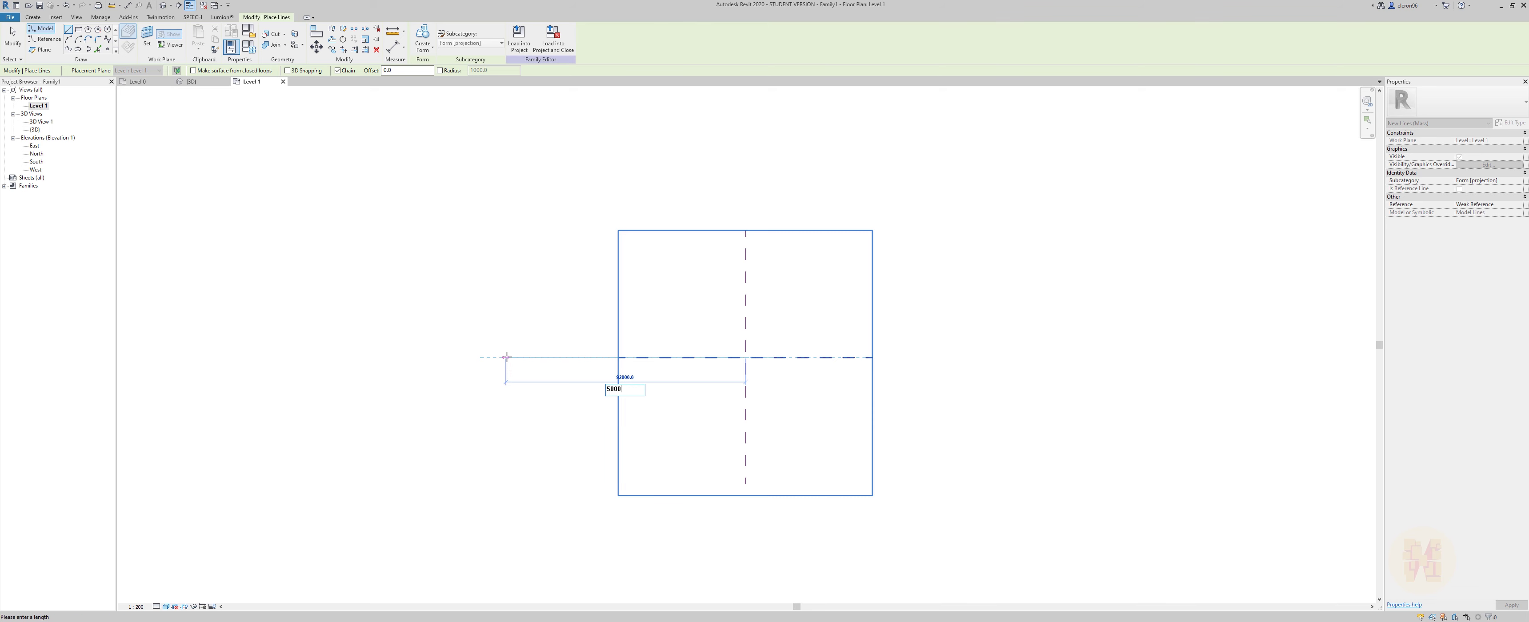
{"action": "key", "text": "Return"}
{"action": "key", "text": "Escape"}
{"action": "key", "text": "Escape"}
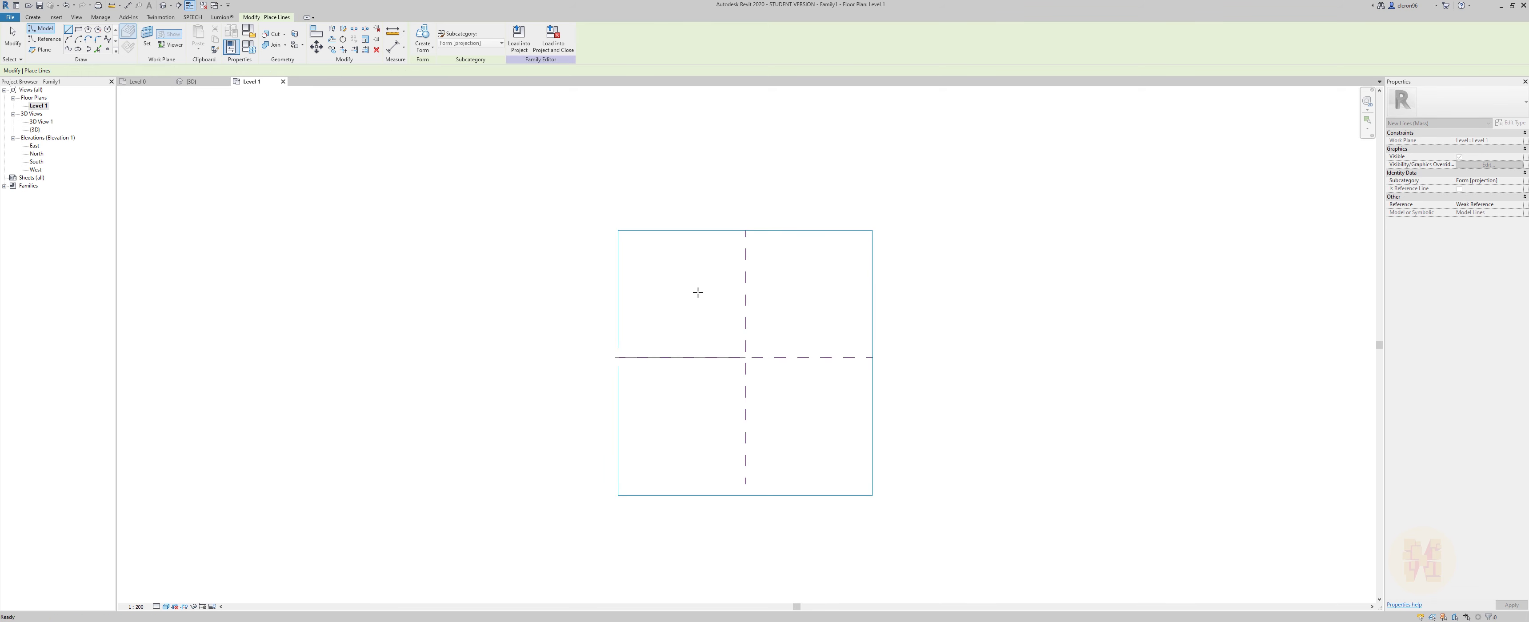
{"action": "middle_click_drag", "start_coordinate": [867, 379], "coordinate": [720, 367]}
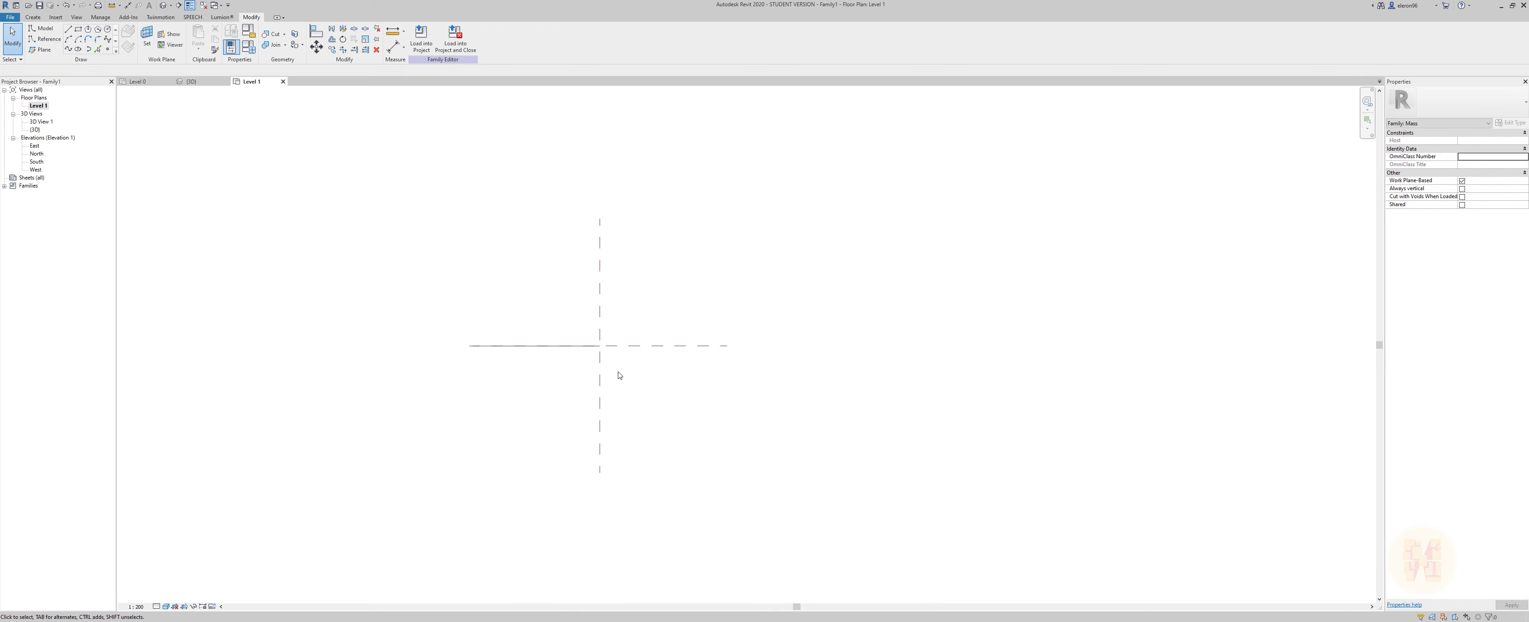
{"action": "left_click", "coordinate": [495, 346]}
{"action": "key", "text": "Escape"}
{"action": "left_click", "coordinate": [688, 346]}
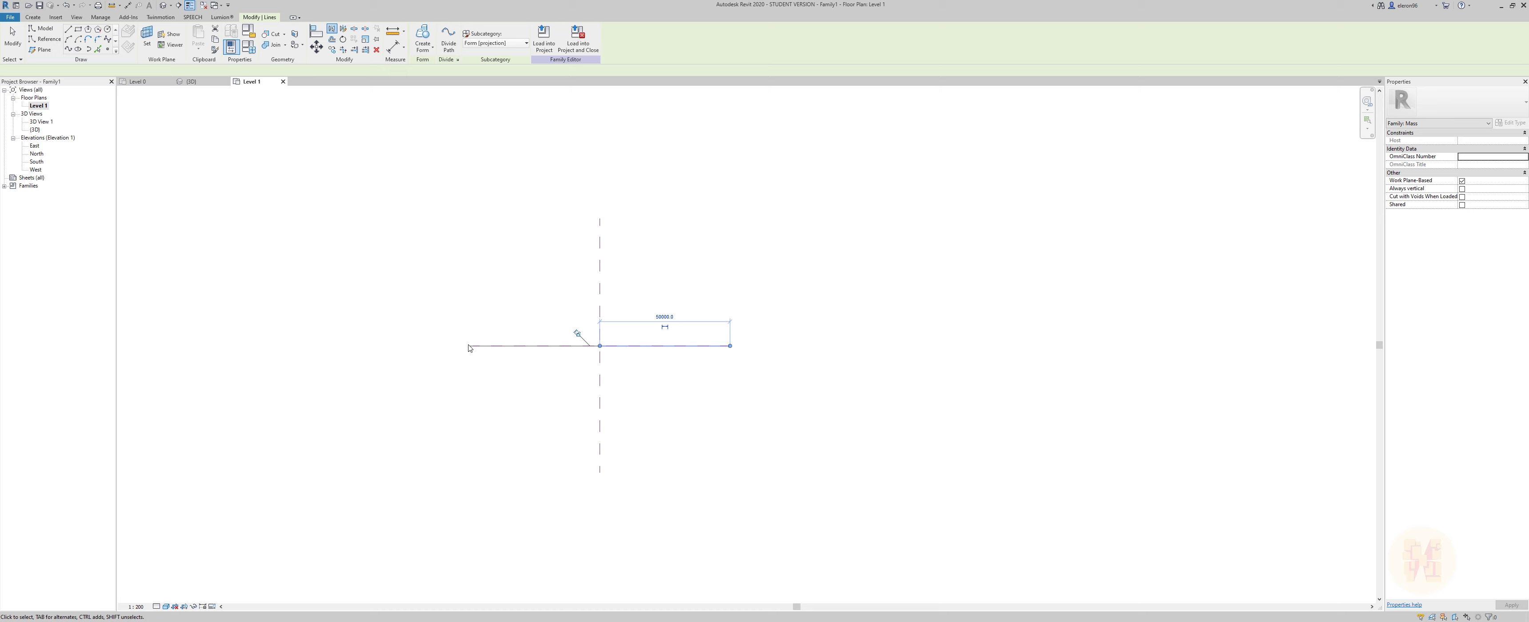
{"action": "key", "text": "Escape"}
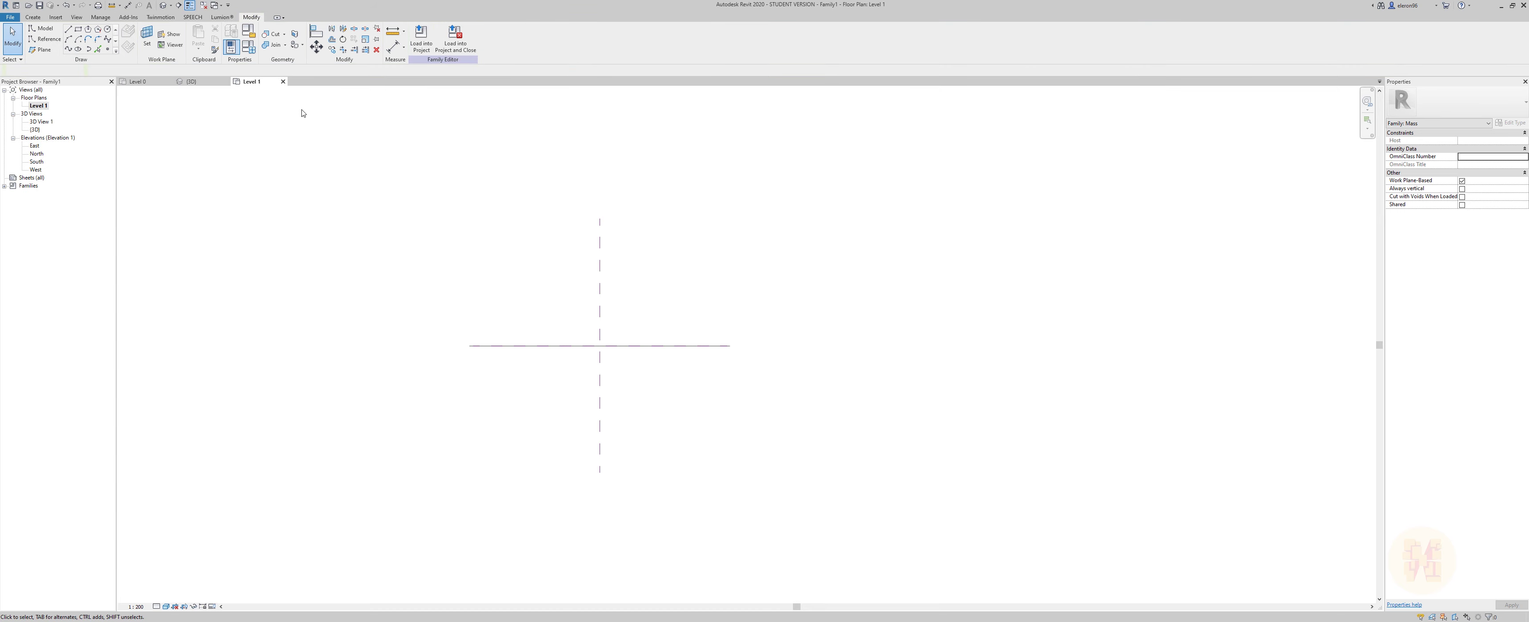
Draw a start-end-radius arc over the base lines, peaking on the vertical centreline.
{"action": "left_click", "coordinate": [68, 40]}
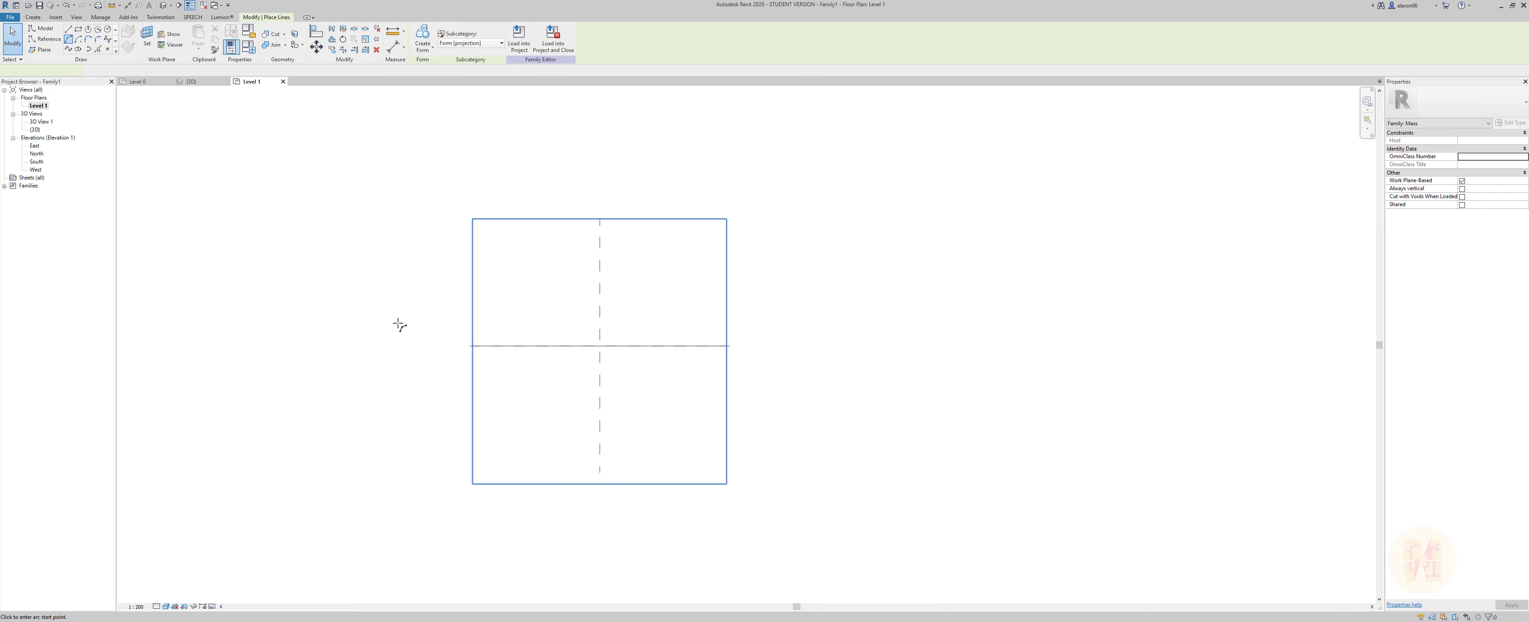
{"action": "left_click", "coordinate": [473, 345]}
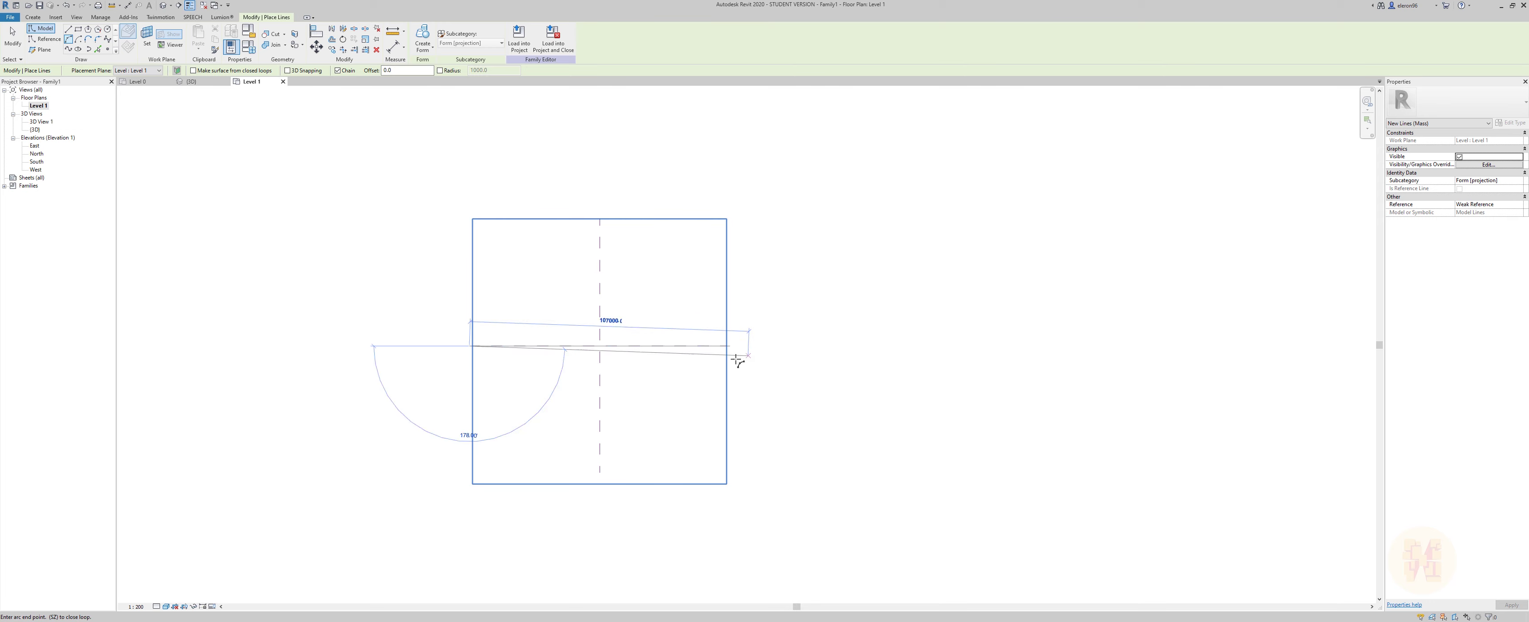
{"action": "left_click", "coordinate": [730, 345]}
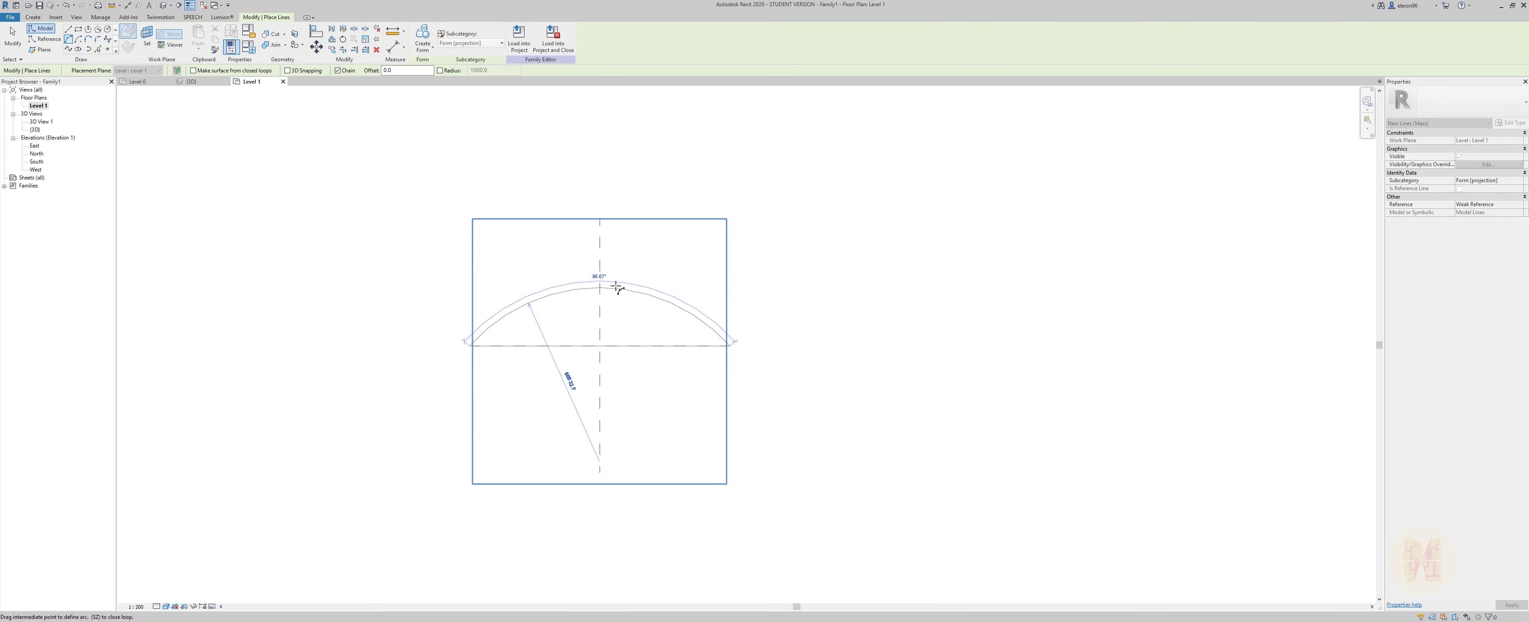
{"action": "left_click", "coordinate": [599, 284]}
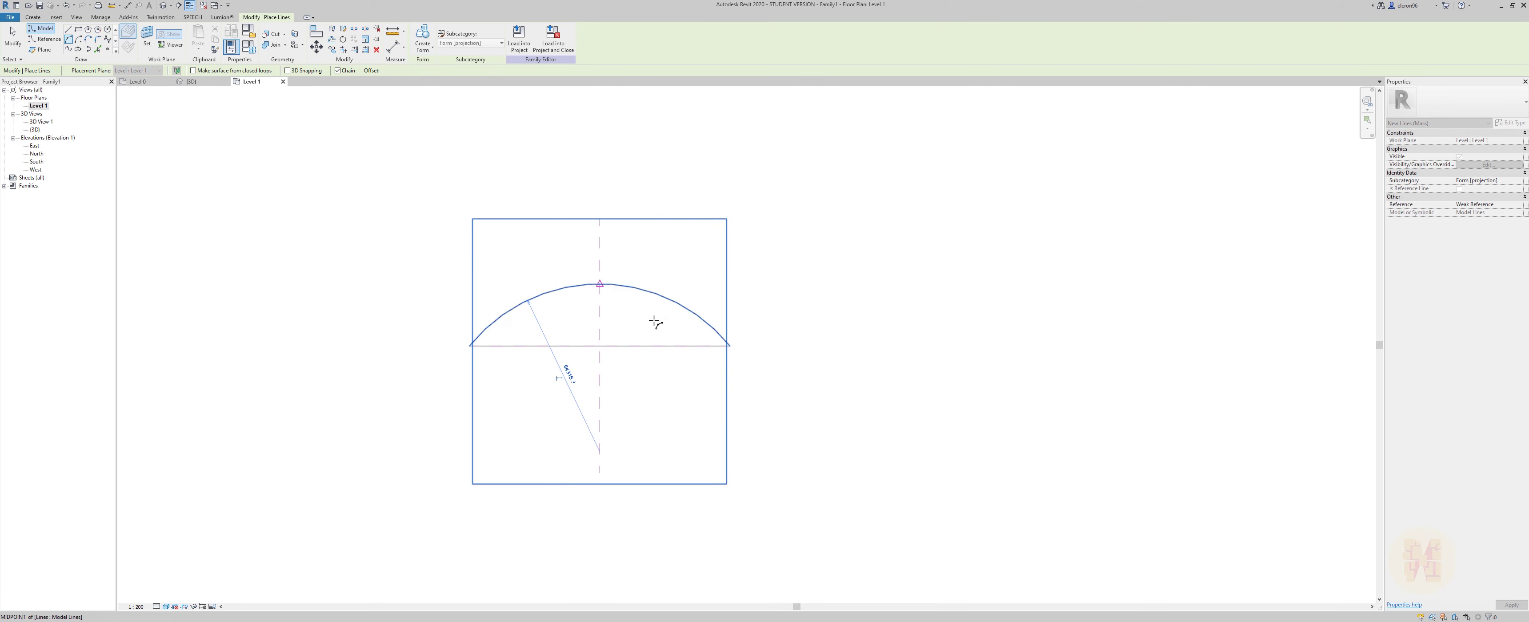
{"action": "key", "text": "Escape"}
{"action": "key", "text": "Escape"}
{"action": "left_click", "coordinate": [656, 334]}
Delete the straight base lines beneath the arc.
{"action": "left_click_drag", "start_coordinate": [375, 335], "coordinate": [757, 366]}
{"action": "key", "text": "Tab"}
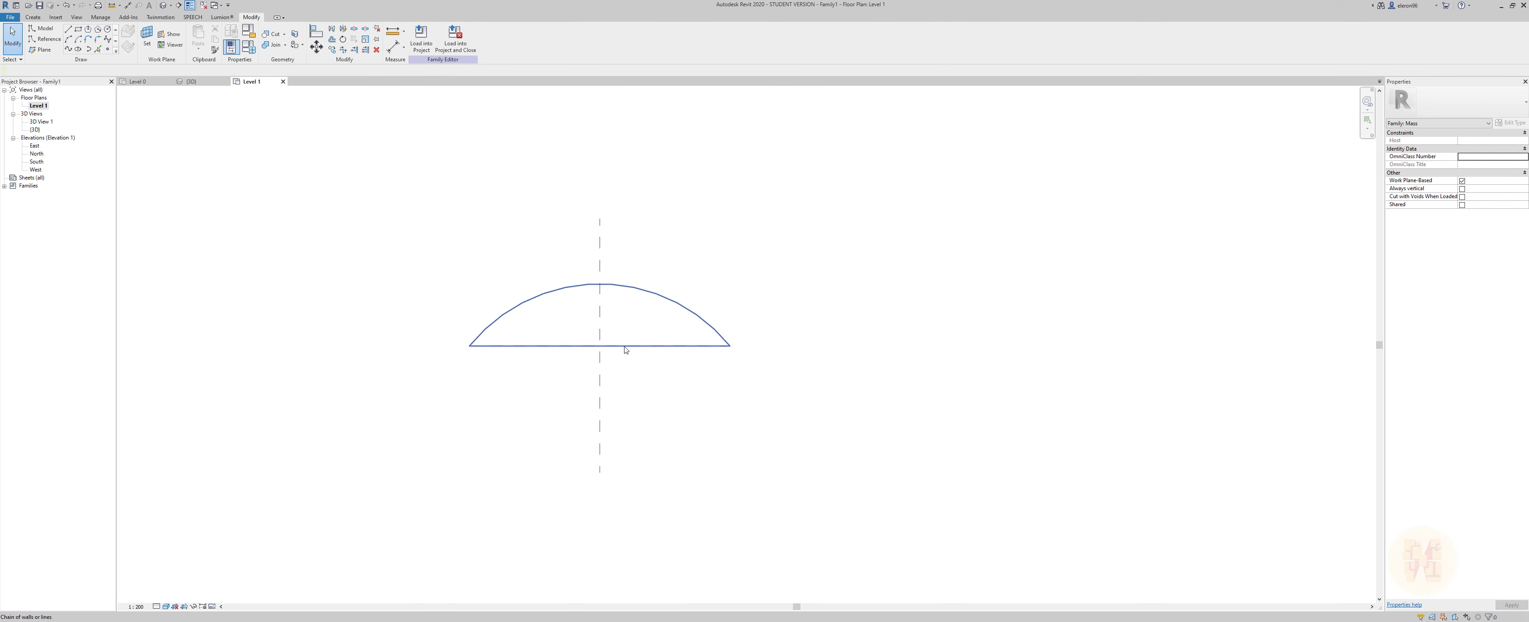
{"action": "left_click", "coordinate": [565, 347]}
{"action": "key", "text": "Delete"}
{"action": "key", "text": "Tab"}
{"action": "left_click", "coordinate": [632, 348]}
{"action": "key", "text": "Delete"}
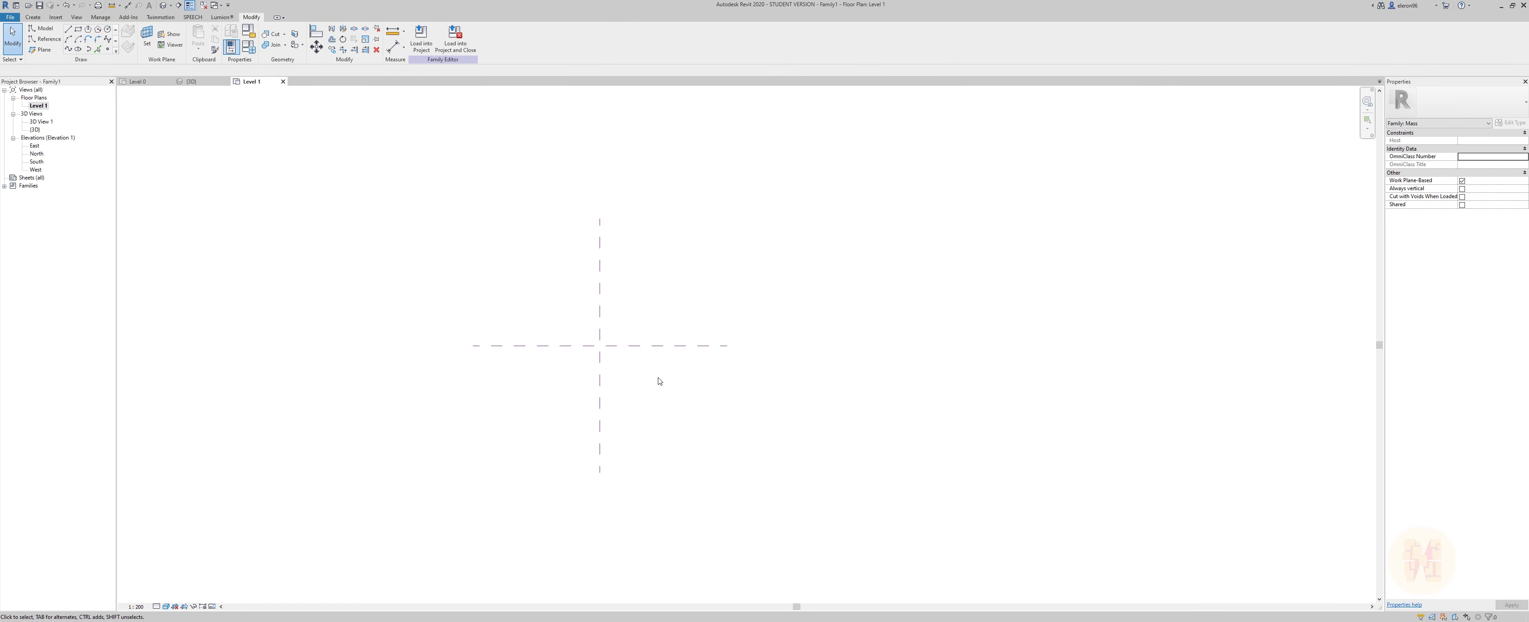
{"action": "key", "text": "ctrl+y"}
{"action": "left_click", "coordinate": [627, 347]}
{"action": "left_click", "coordinate": [628, 325]}
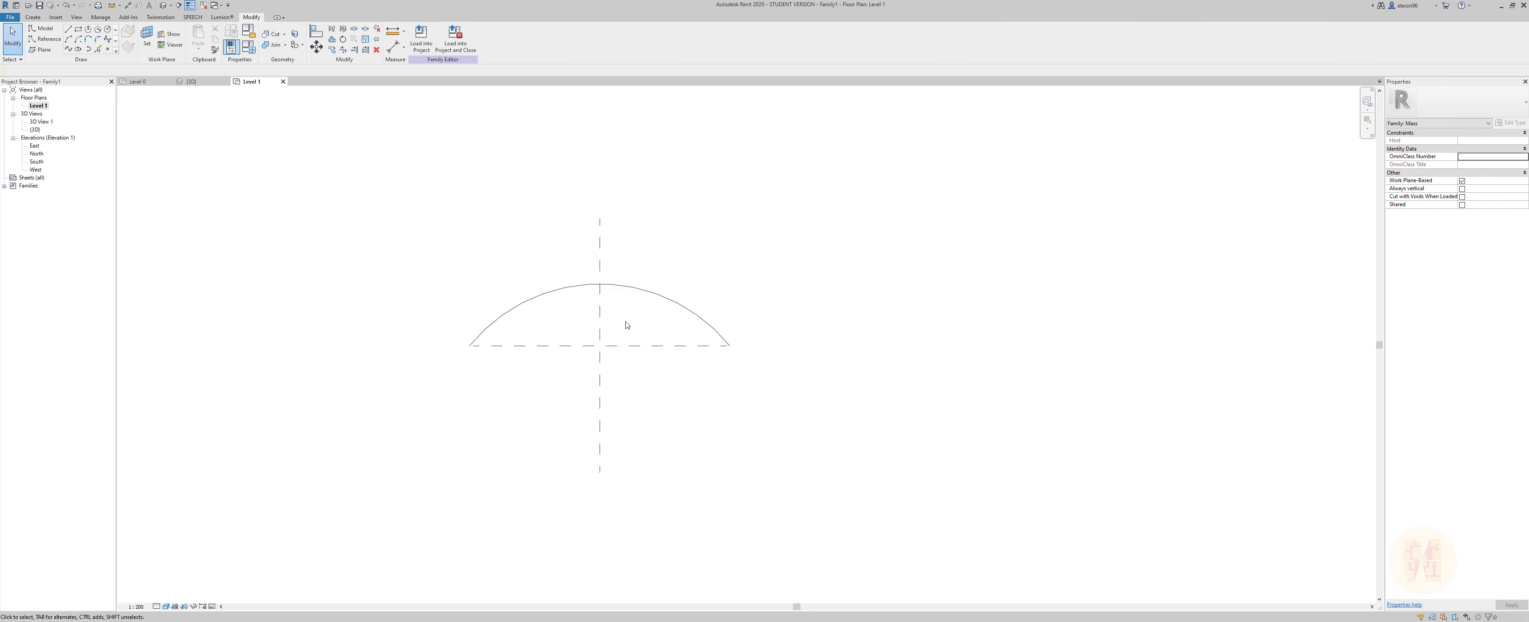
Mirror the arc across the horizontal reference plane to close the lens shape.
{"action": "left_click", "coordinate": [635, 289]}
{"action": "key", "text": "m"}
{"action": "key", "text": "m"}
{"action": "left_click", "coordinate": [538, 346]}
{"action": "middle_click_drag", "start_coordinate": [547, 352], "coordinate": [612, 344]}
{"action": "scroll", "coordinate": [555, 335], "scroll_direction": "up", "scroll_amount": 3}
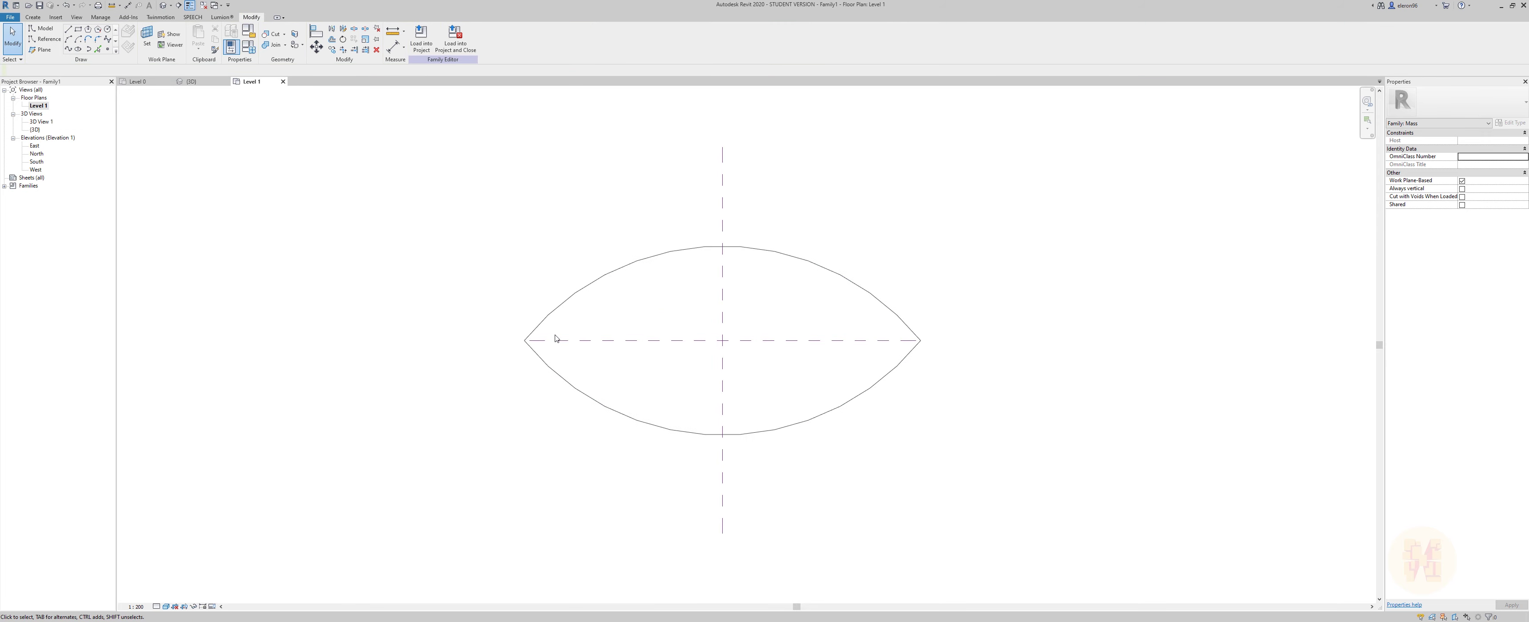
Draw a 10-sided inscribed polygon centred on the lens's left tip.
{"action": "left_click", "coordinate": [88, 29]}
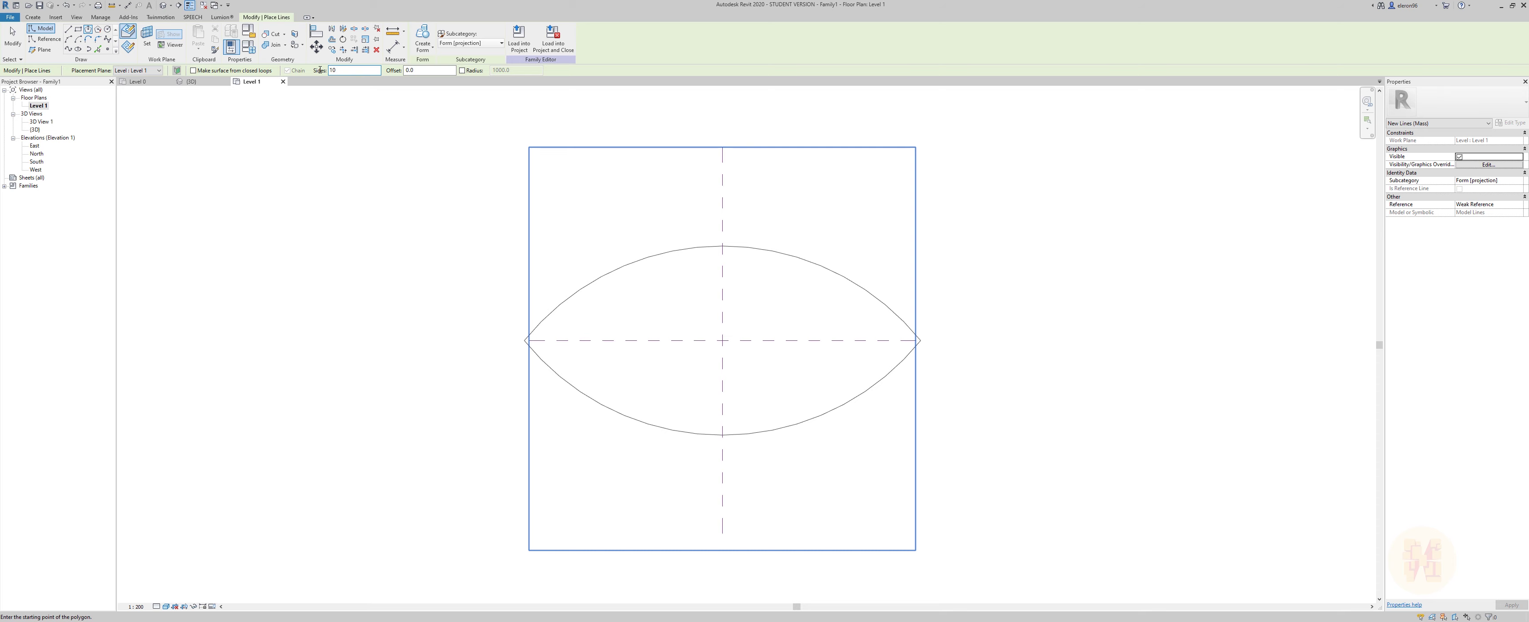
{"action": "scroll", "coordinate": [608, 325], "scroll_direction": "up", "scroll_amount": 3}
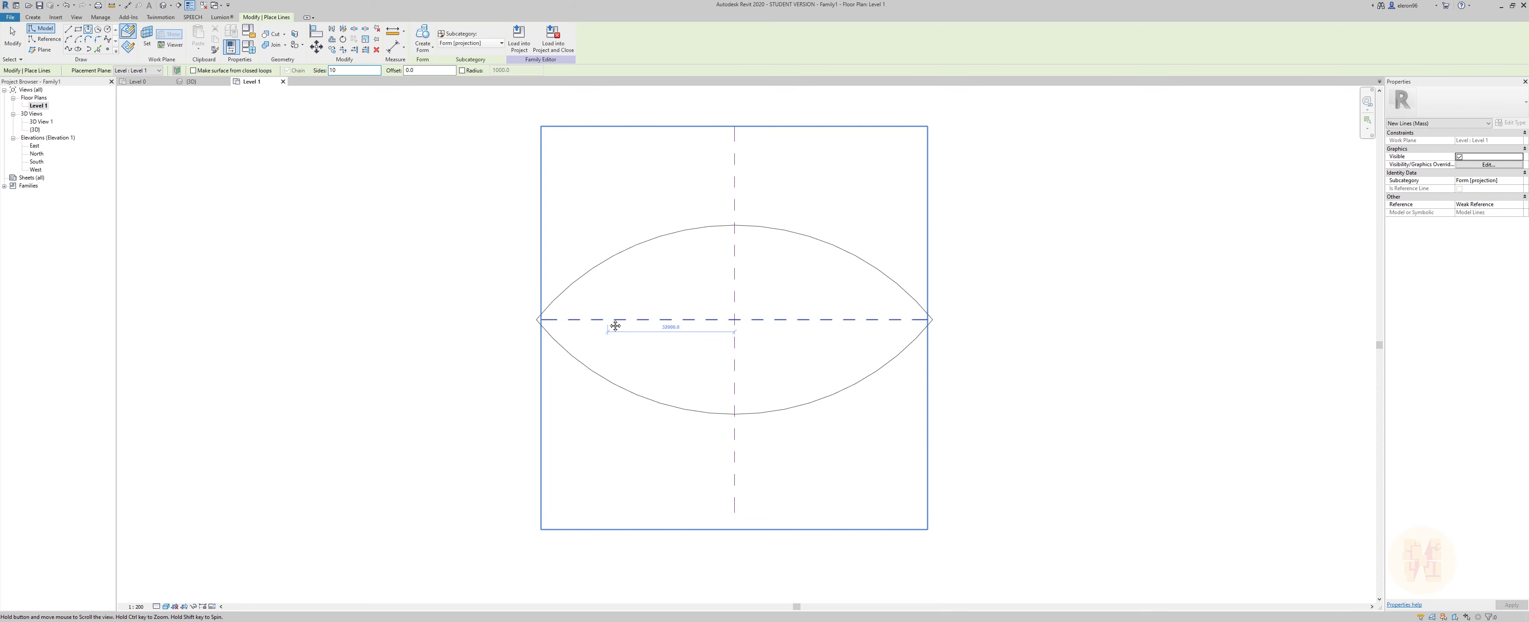
{"action": "left_click", "coordinate": [540, 318]}
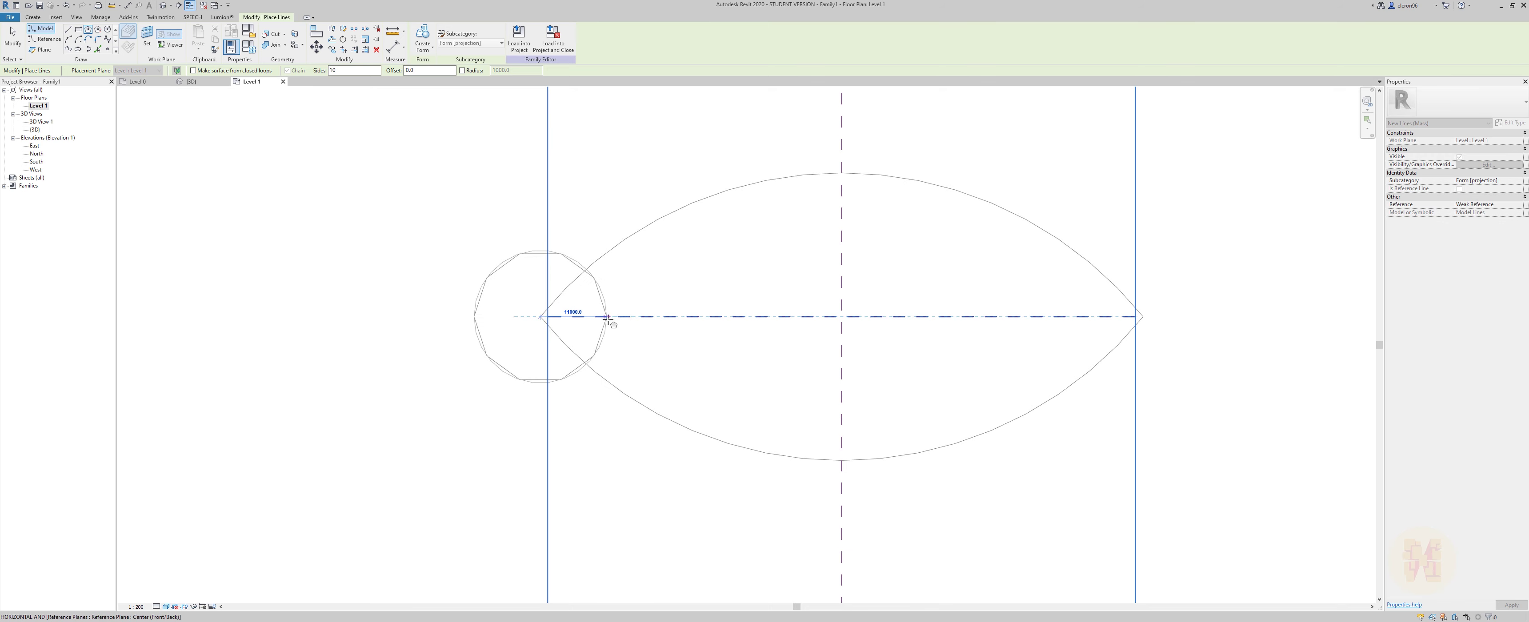
{"action": "left_click", "coordinate": [617, 318]}
{"action": "middle_click_drag", "start_coordinate": [798, 338], "coordinate": [671, 329]}
{"action": "key", "text": "Escape"}
{"action": "key", "text": "Escape"}
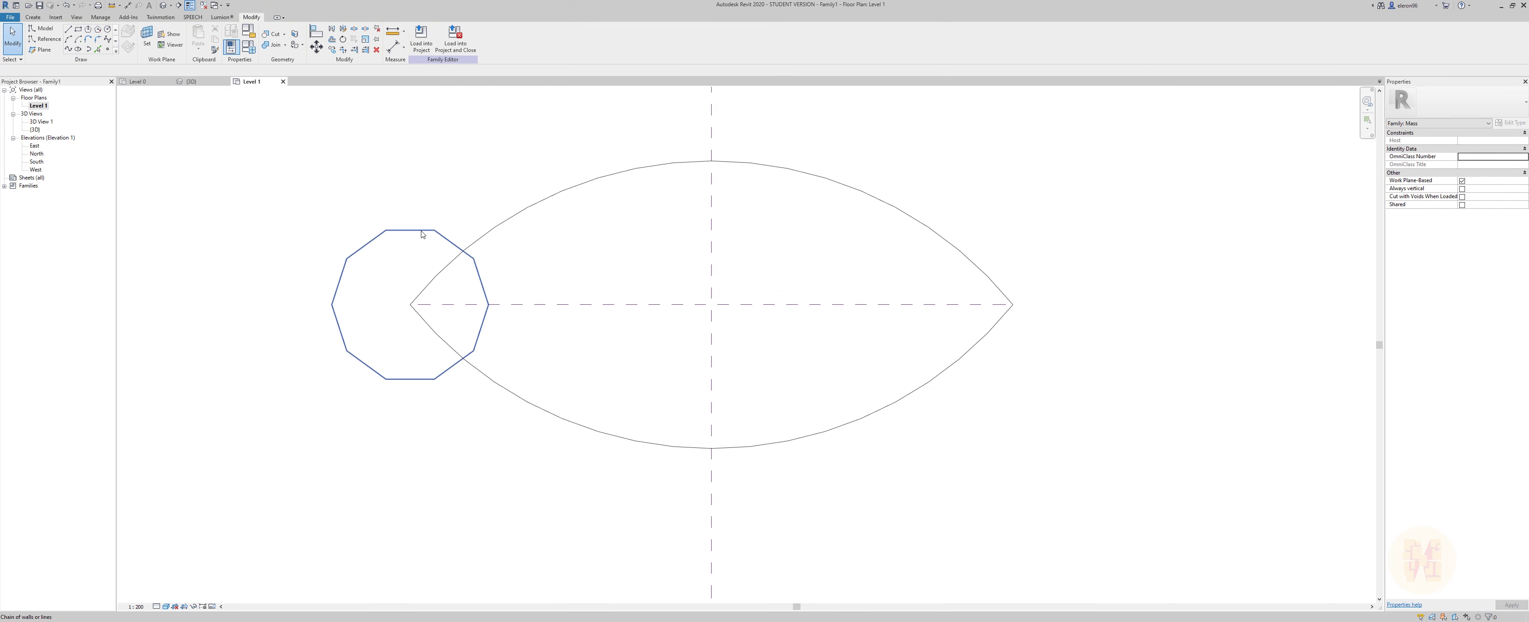
Copy the polygon to the lens's right tip.
{"action": "key", "text": "c"}
{"action": "key", "text": "o"}
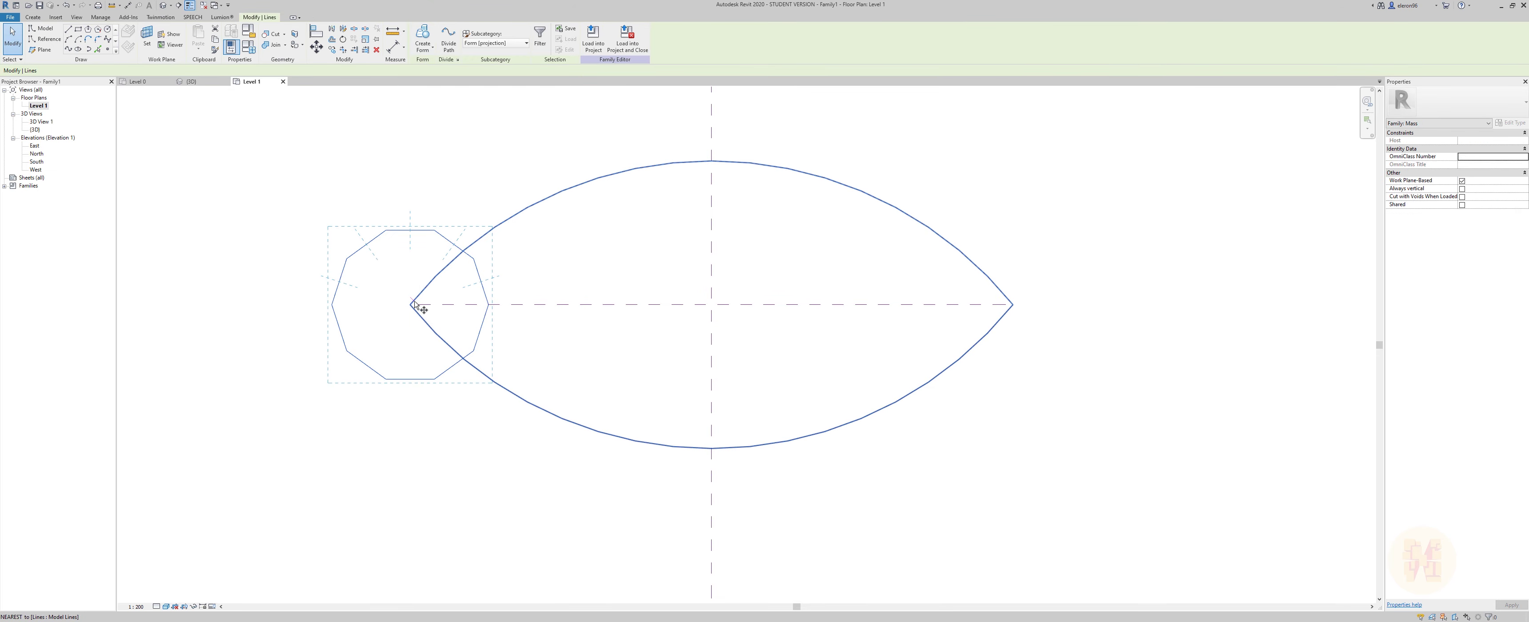
{"action": "left_click", "coordinate": [1012, 304]}
{"action": "key", "text": "Escape"}
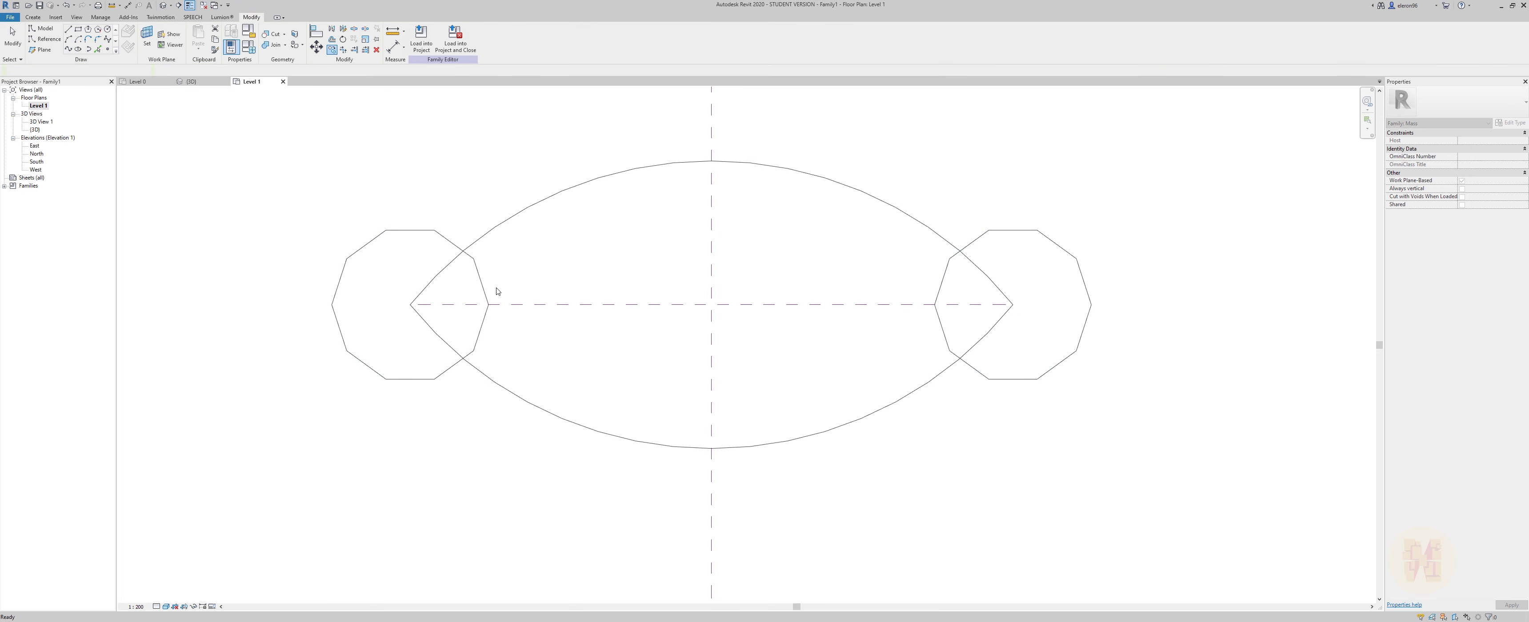
{"action": "scroll", "coordinate": [635, 379], "scroll_direction": "down", "scroll_amount": 5}
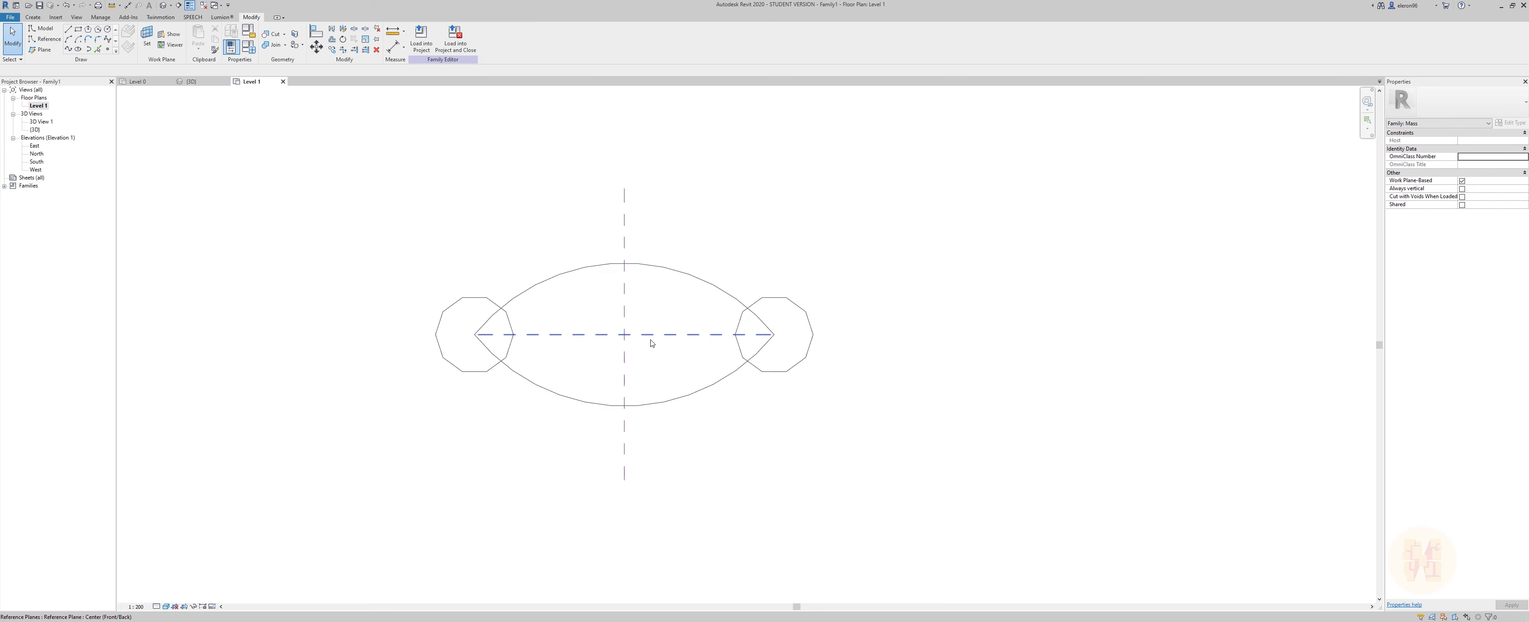
Draw a long rectangle between the two polygons, cornered at their vertices.
{"action": "scroll", "coordinate": [579, 352], "scroll_direction": "up", "scroll_amount": 1}
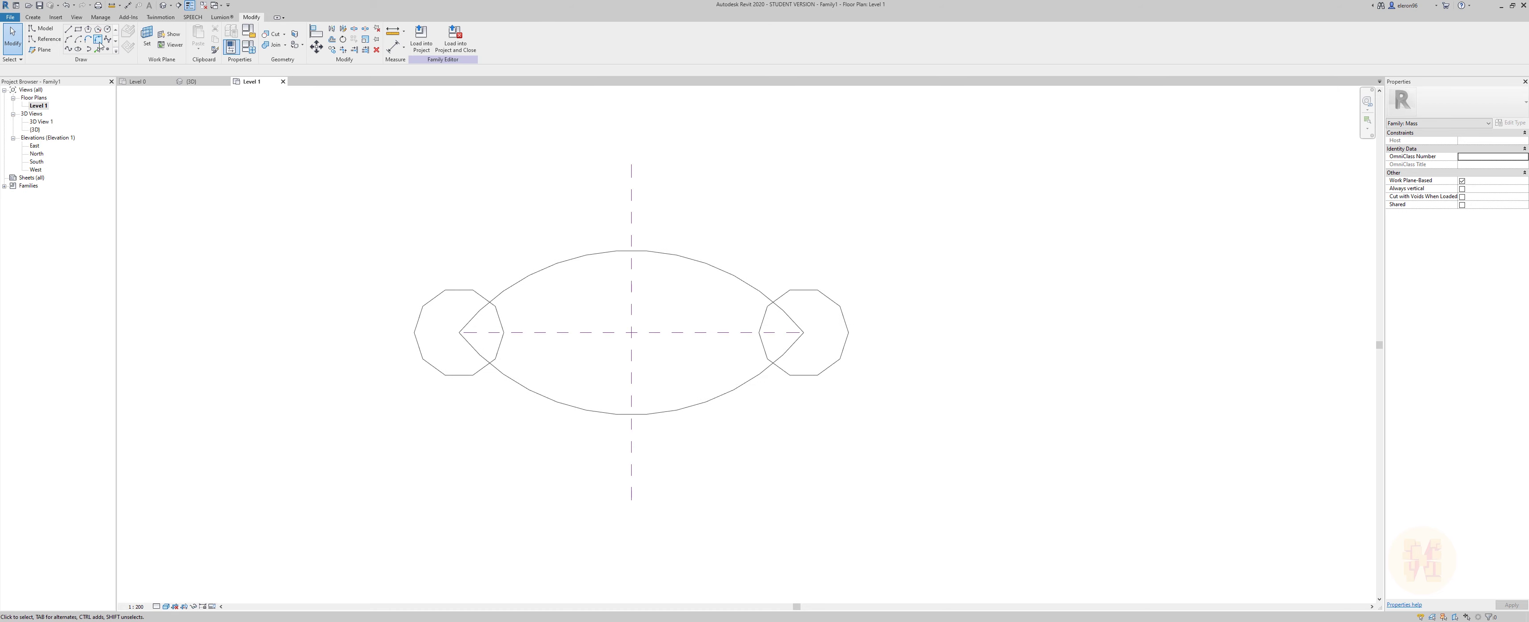
{"action": "left_click", "coordinate": [77, 28]}
{"action": "scroll", "coordinate": [518, 321], "scroll_direction": "up", "scroll_amount": 4}
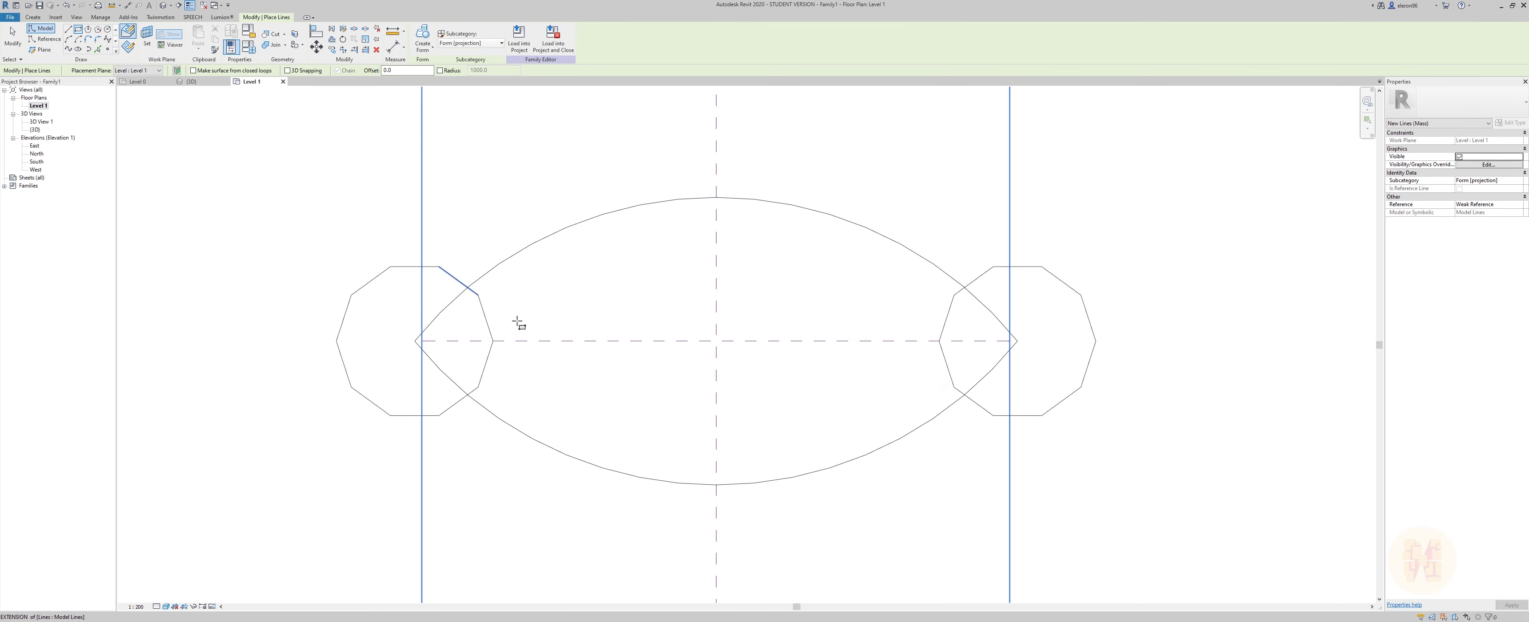
{"action": "left_click", "coordinate": [478, 295]}
{"action": "left_click", "coordinate": [953, 387]}
{"action": "key", "text": "Escape"}
{"action": "key", "text": "Escape"}
Open the default 3D view of the mass beside the floor plan.
{"action": "scroll", "coordinate": [932, 468], "scroll_direction": "down", "scroll_amount": 2}
{"action": "middle_click_drag", "start_coordinate": [881, 418], "coordinate": [762, 336]}
{"action": "middle_click_drag", "start_coordinate": [580, 256], "coordinate": [531, 286]}
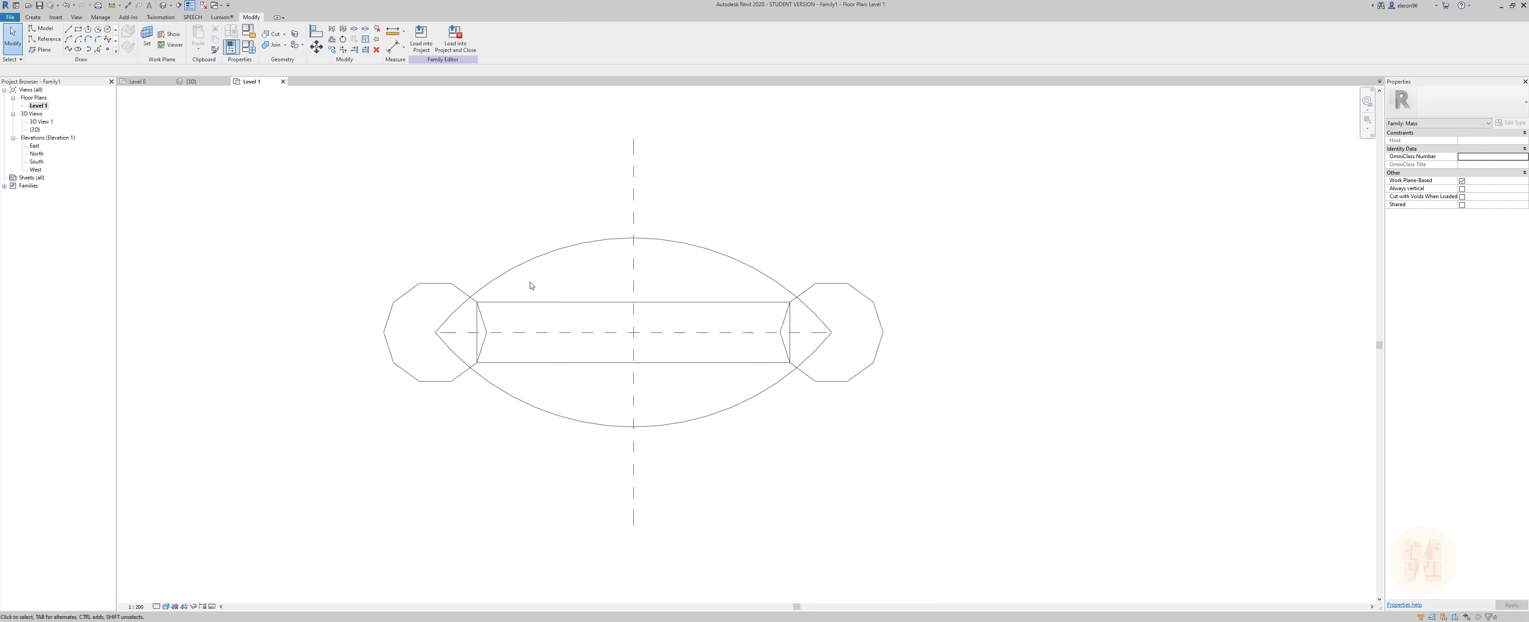
{"action": "left_click", "coordinate": [163, 5]}
{"action": "left_click_drag", "start_coordinate": [183, 86], "coordinate": [1049, 274]}
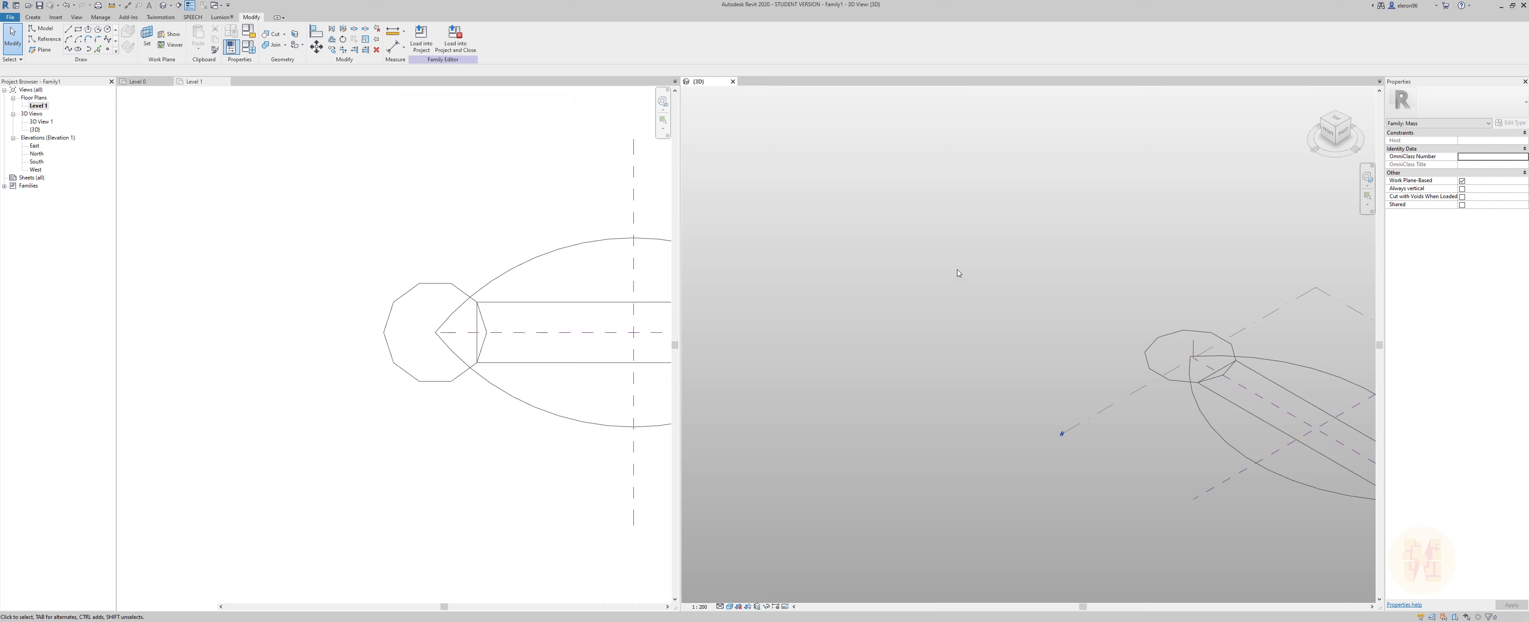
Frame the whole mass in the 3D view, recentre the plan, and select the lens outline.
{"action": "scroll", "coordinate": [997, 301], "scroll_direction": "down", "scroll_amount": 2}
{"action": "middle_click_drag", "start_coordinate": [1155, 336], "coordinate": [992, 314]}
{"action": "scroll", "coordinate": [947, 303], "scroll_direction": "up", "scroll_amount": 2}
{"action": "middle_click_drag", "start_coordinate": [476, 204], "coordinate": [228, 150]}
{"action": "scroll", "coordinate": [372, 235], "scroll_direction": "down", "scroll_amount": 2}
{"action": "middle_click_drag", "start_coordinate": [370, 235], "coordinate": [388, 255]}
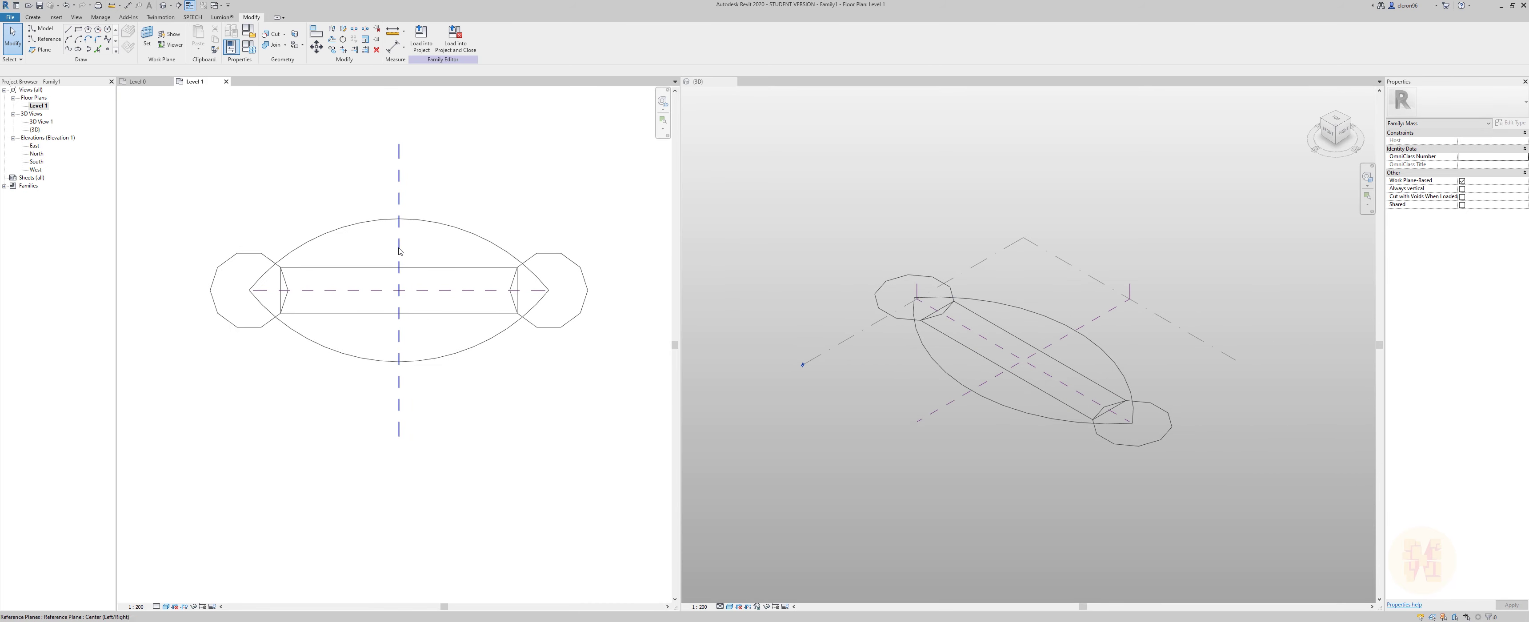
{"action": "left_click", "coordinate": [361, 229]}
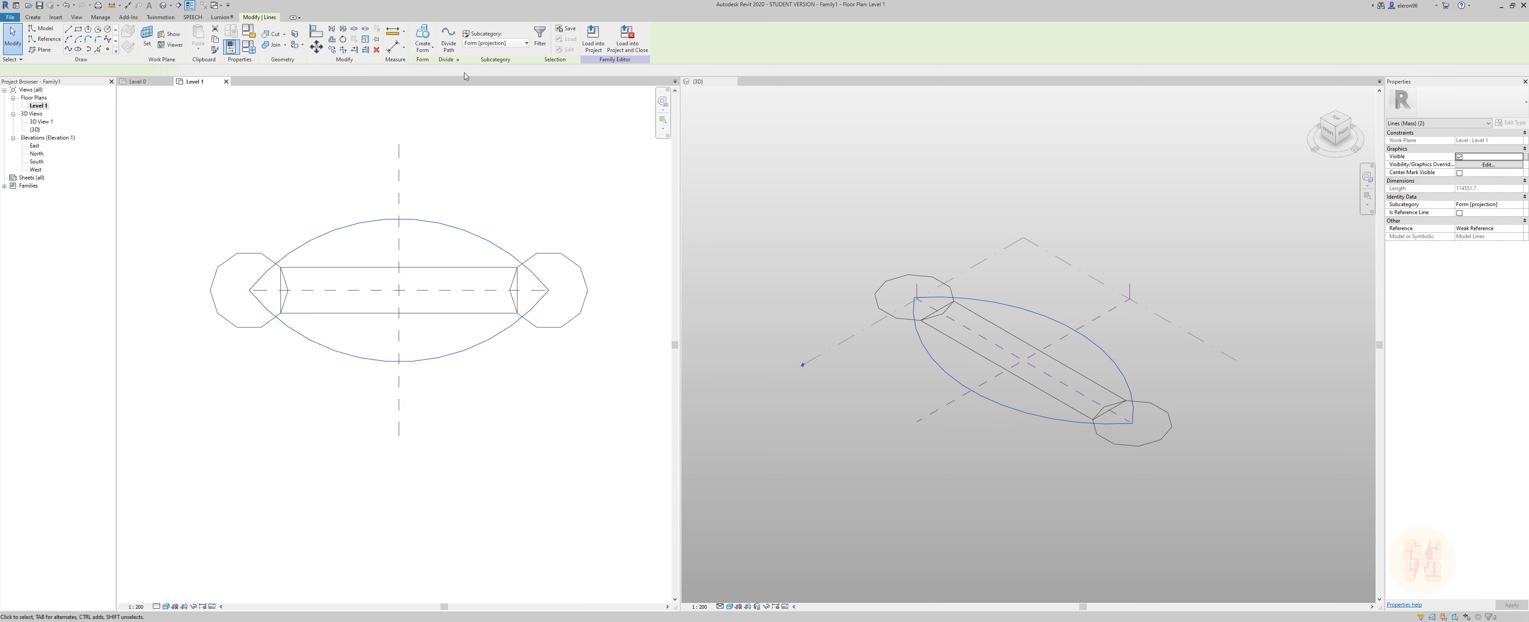
Extrude the lens outline into a solid form and set its height to 60000.
{"action": "left_click", "coordinate": [422, 37]}
{"action": "middle_click", "coordinate": [835, 410]}
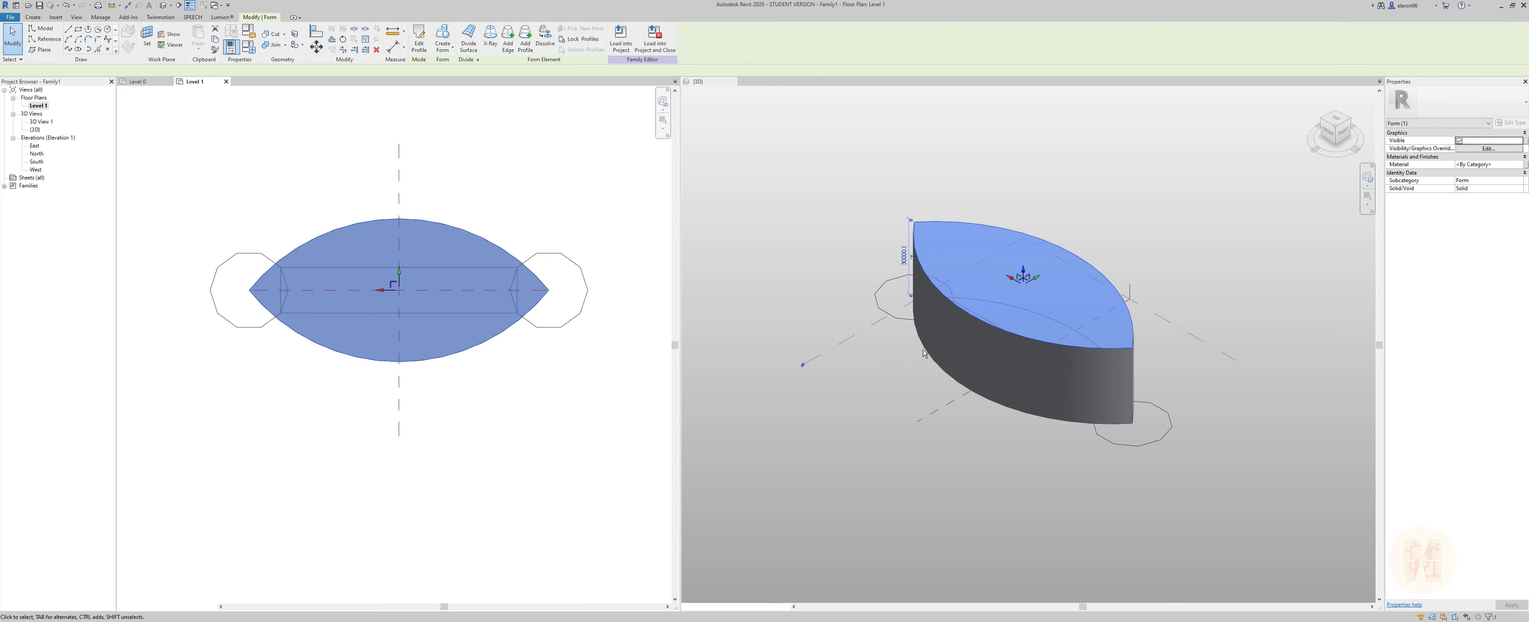
{"action": "middle_click_drag", "start_coordinate": [874, 355], "coordinate": [911, 315], "text": "shift"}
{"action": "left_click", "coordinate": [866, 302]}
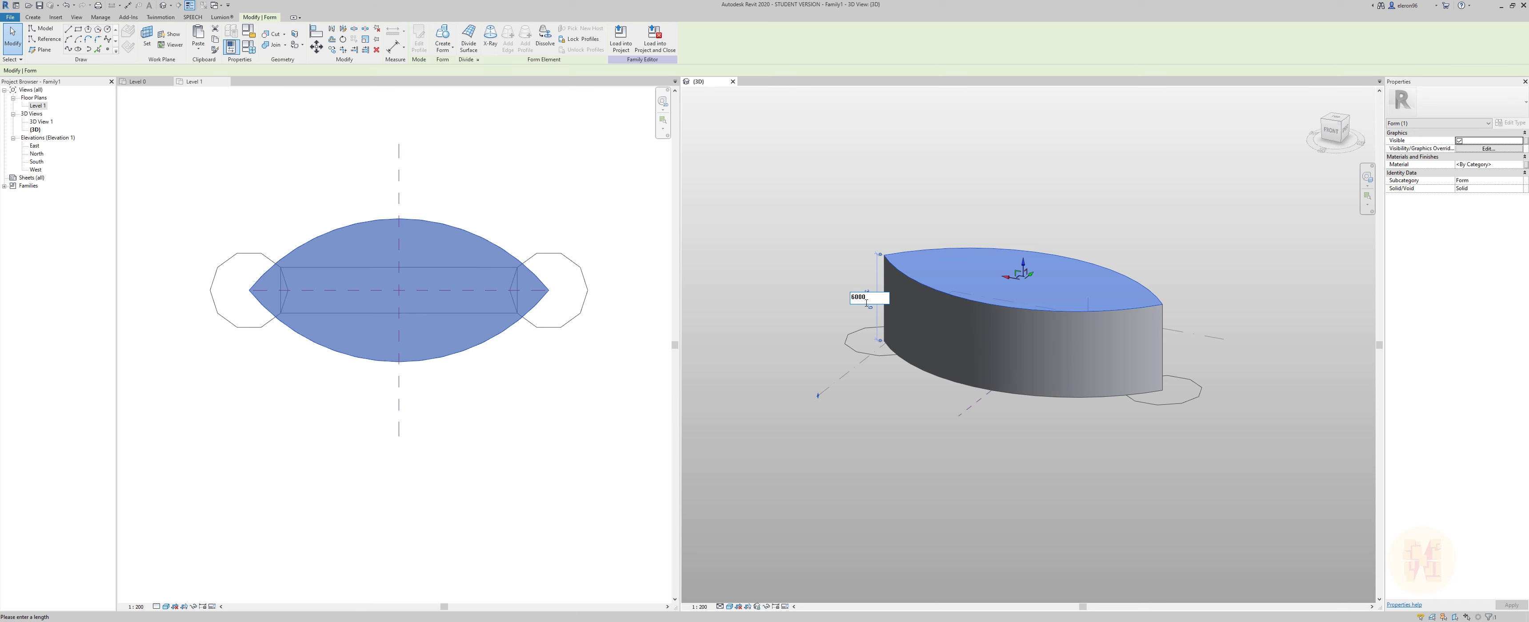
{"action": "key", "text": "Return"}
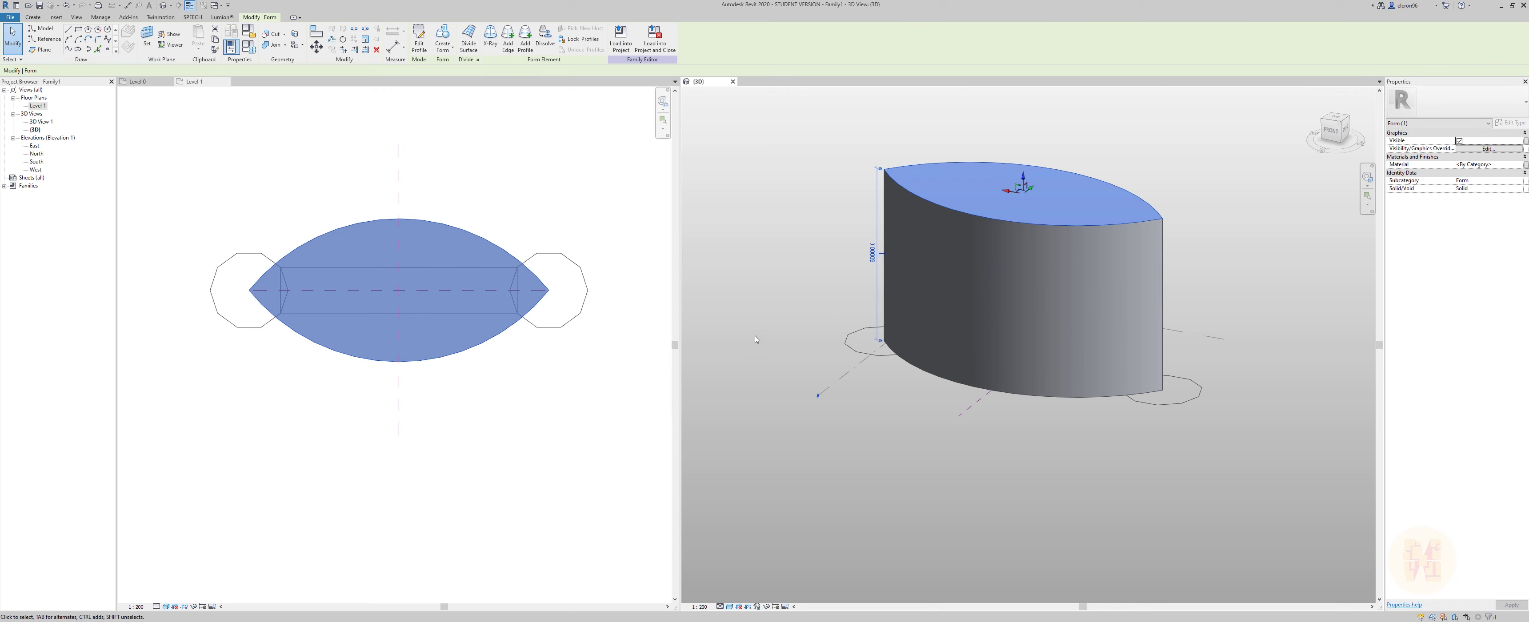
{"action": "left_click", "coordinate": [474, 443]}
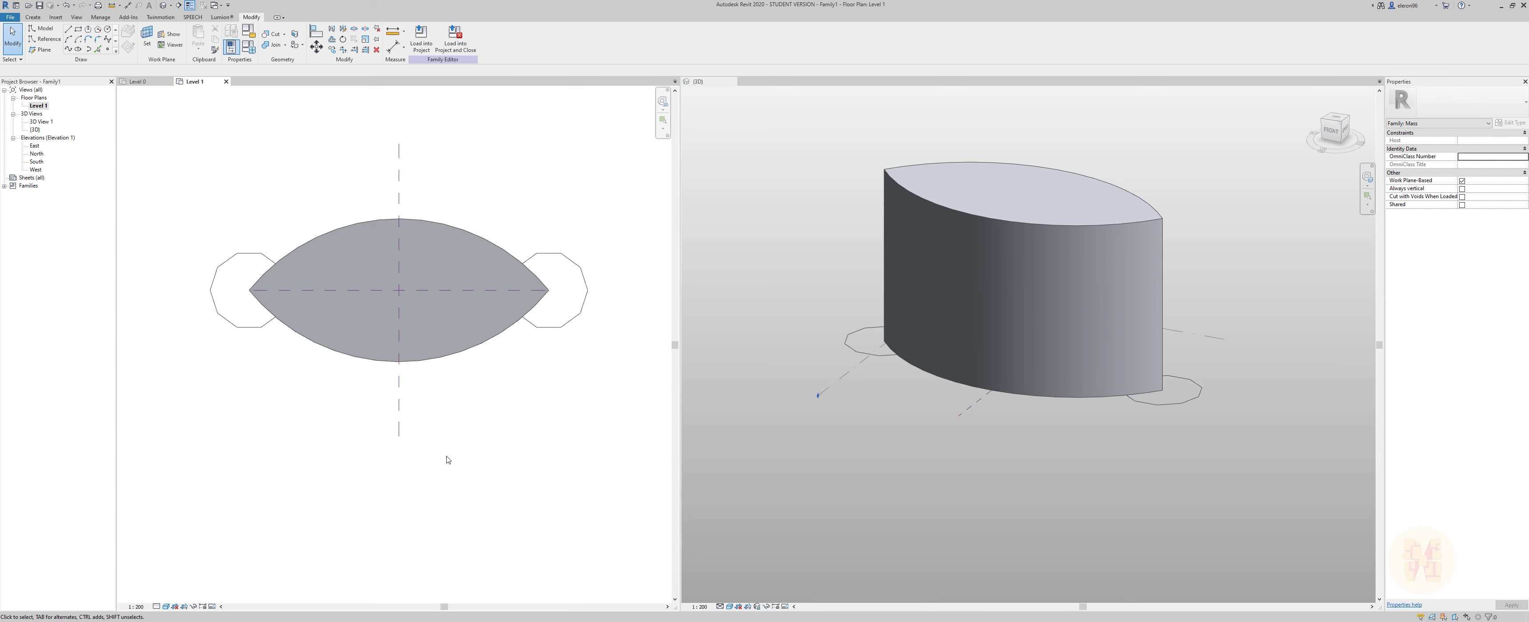
Switch the Level 1 plan's visual style to Wireframe.
{"action": "left_click", "coordinate": [166, 606]}
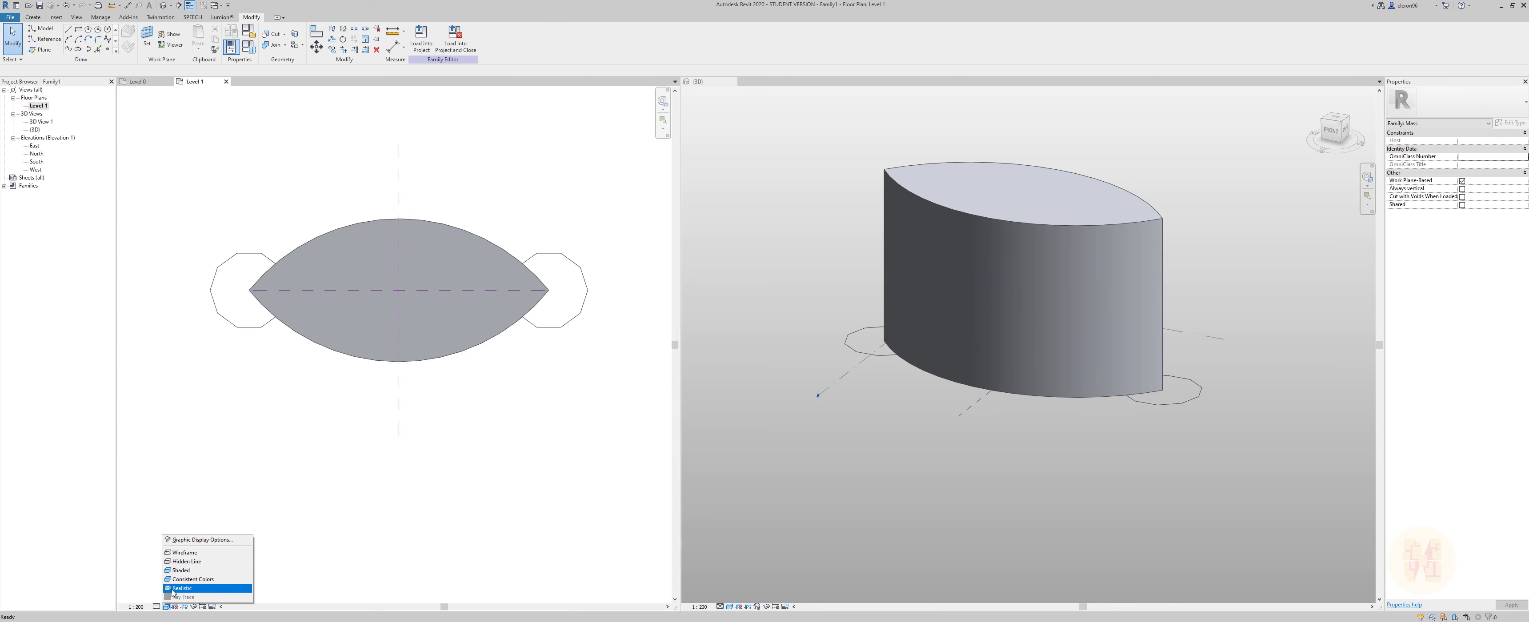
{"action": "left_click", "coordinate": [190, 553]}
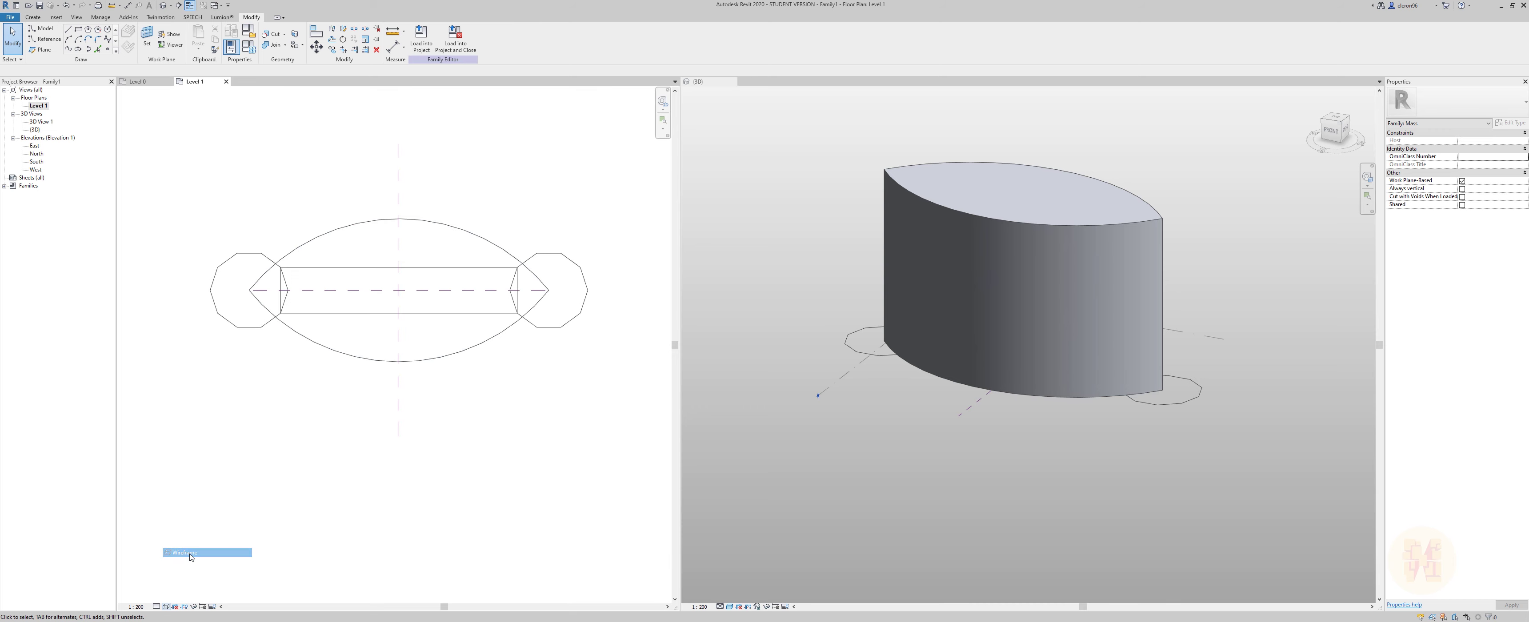
{"action": "middle_click_drag", "start_coordinate": [341, 304], "coordinate": [359, 312]}
Select the rectangle's top, bottom and right edge lines.
{"action": "left_click", "coordinate": [316, 271]}
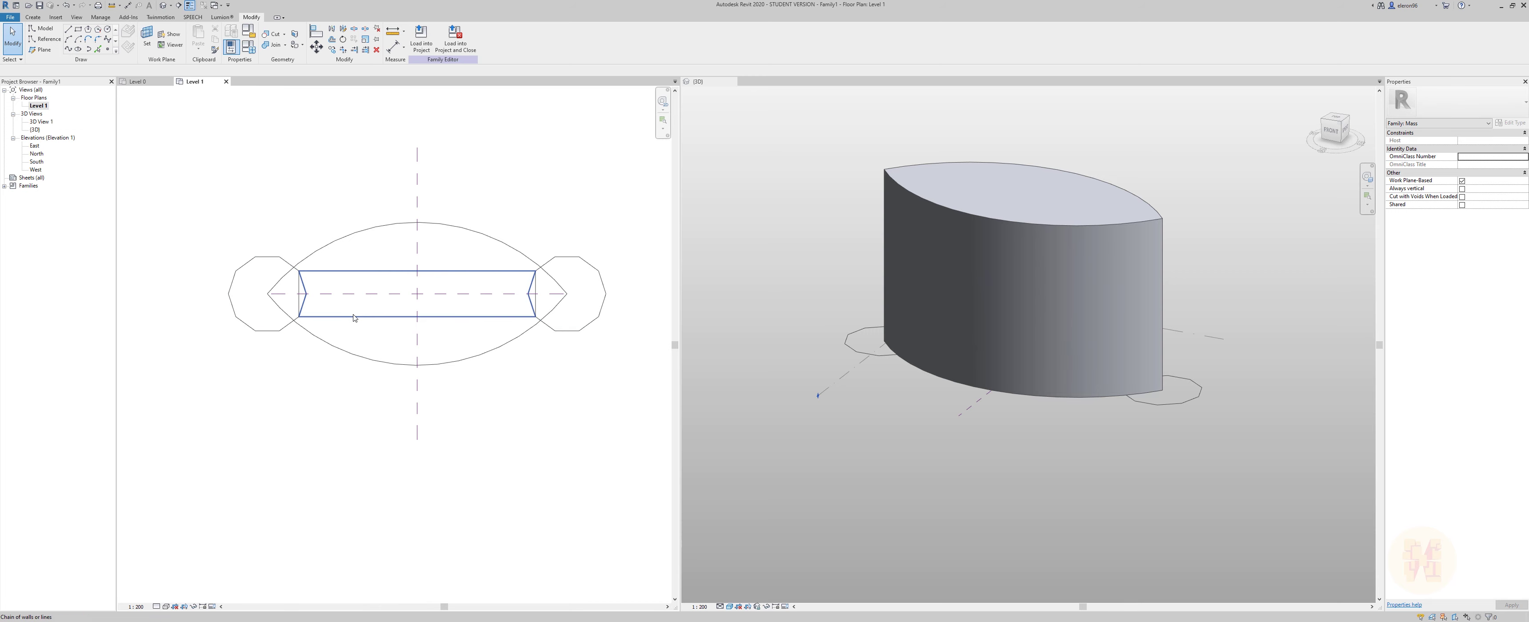
{"action": "key", "text": "Escape"}
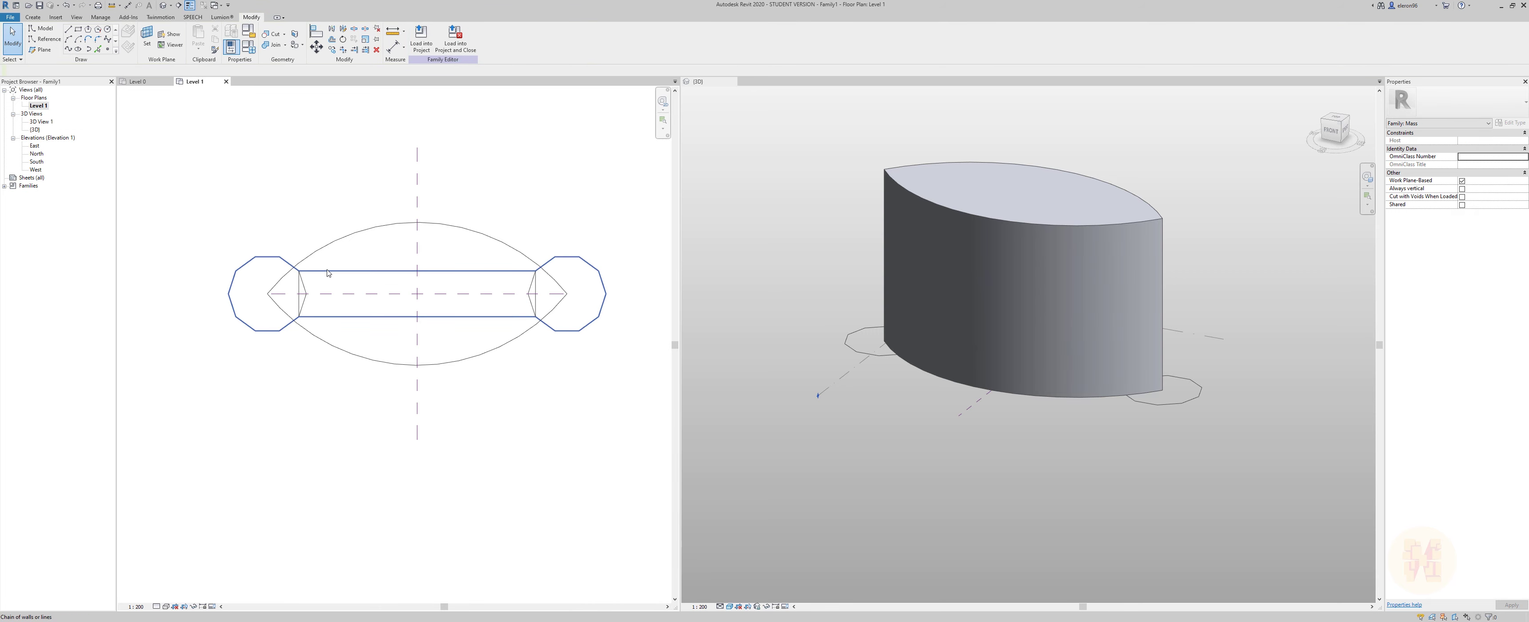
{"action": "scroll", "coordinate": [351, 269], "scroll_direction": "up", "scroll_amount": 2}
{"action": "left_click_drag", "start_coordinate": [411, 244], "coordinate": [386, 279]}
{"action": "left_click_drag", "start_coordinate": [406, 321], "coordinate": [383, 351], "text": "ctrl"}
{"action": "middle_click_drag", "start_coordinate": [279, 324], "coordinate": [21, 288]}
{"action": "left_click", "coordinate": [433, 284], "text": "ctrl"}
Create a form from the selected rectangle lines and drag it upward.
{"action": "left_click", "coordinate": [423, 34]}
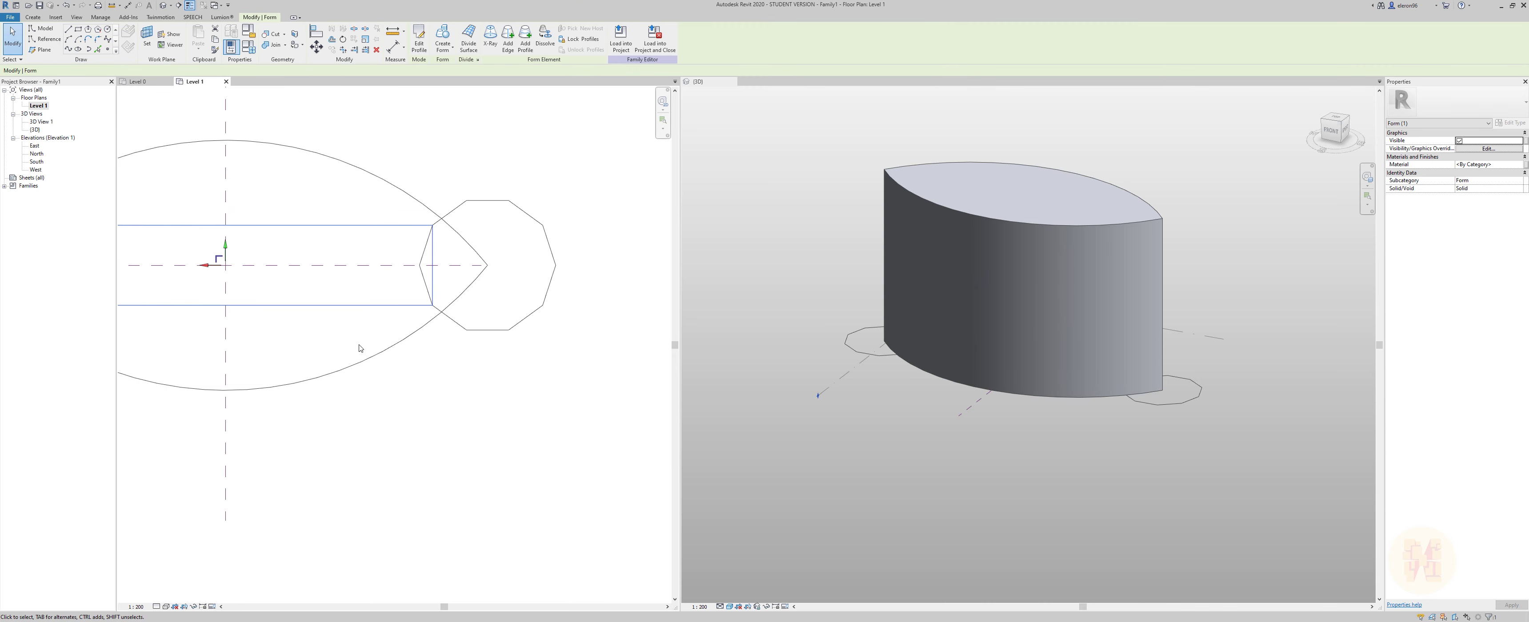
{"action": "middle_click_drag", "start_coordinate": [425, 411], "coordinate": [543, 414]}
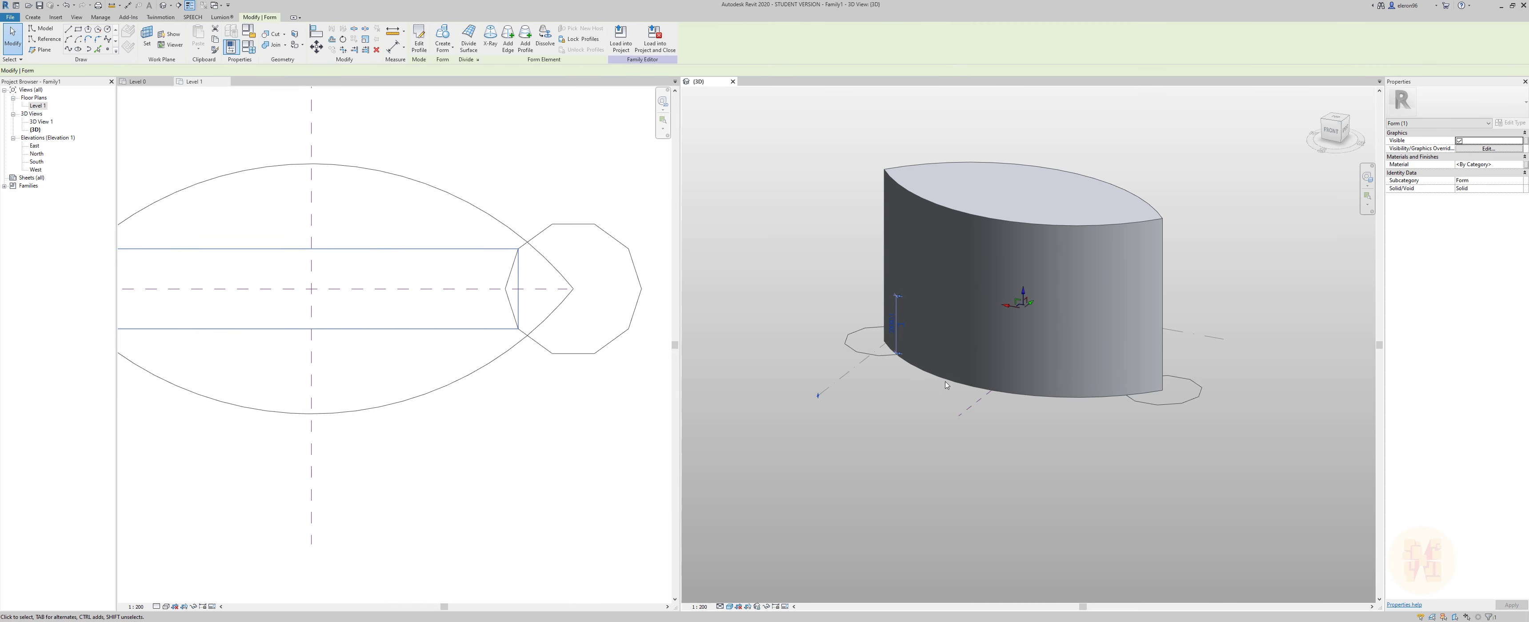
{"action": "left_click_drag", "start_coordinate": [1020, 292], "coordinate": [1048, 105]}
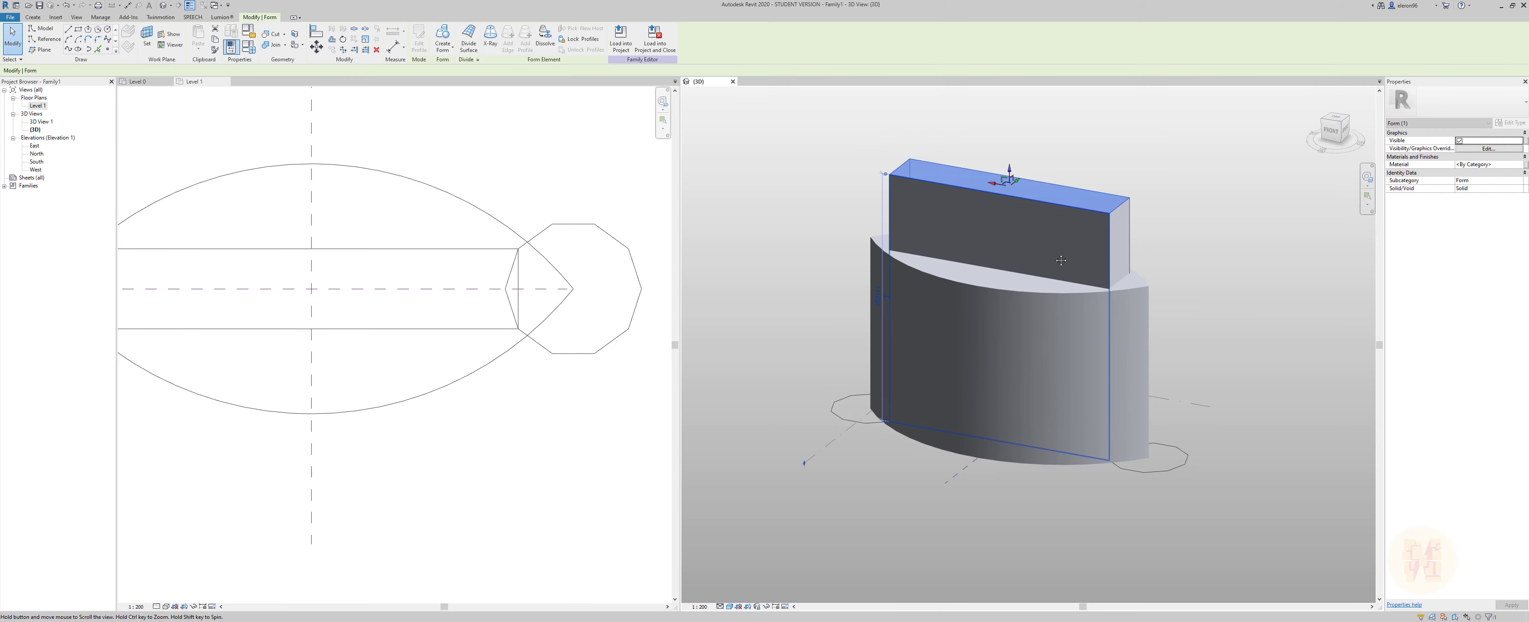
{"action": "middle_click_drag", "start_coordinate": [1003, 278], "coordinate": [1027, 515], "text": "shift"}
{"action": "key", "text": "Escape"}
Raise the box's bottom face onto the lens base's top, then highlight the right polygon.
{"action": "left_click", "coordinate": [952, 400]}
{"action": "scroll", "coordinate": [953, 400], "scroll_direction": "down", "scroll_amount": 5}
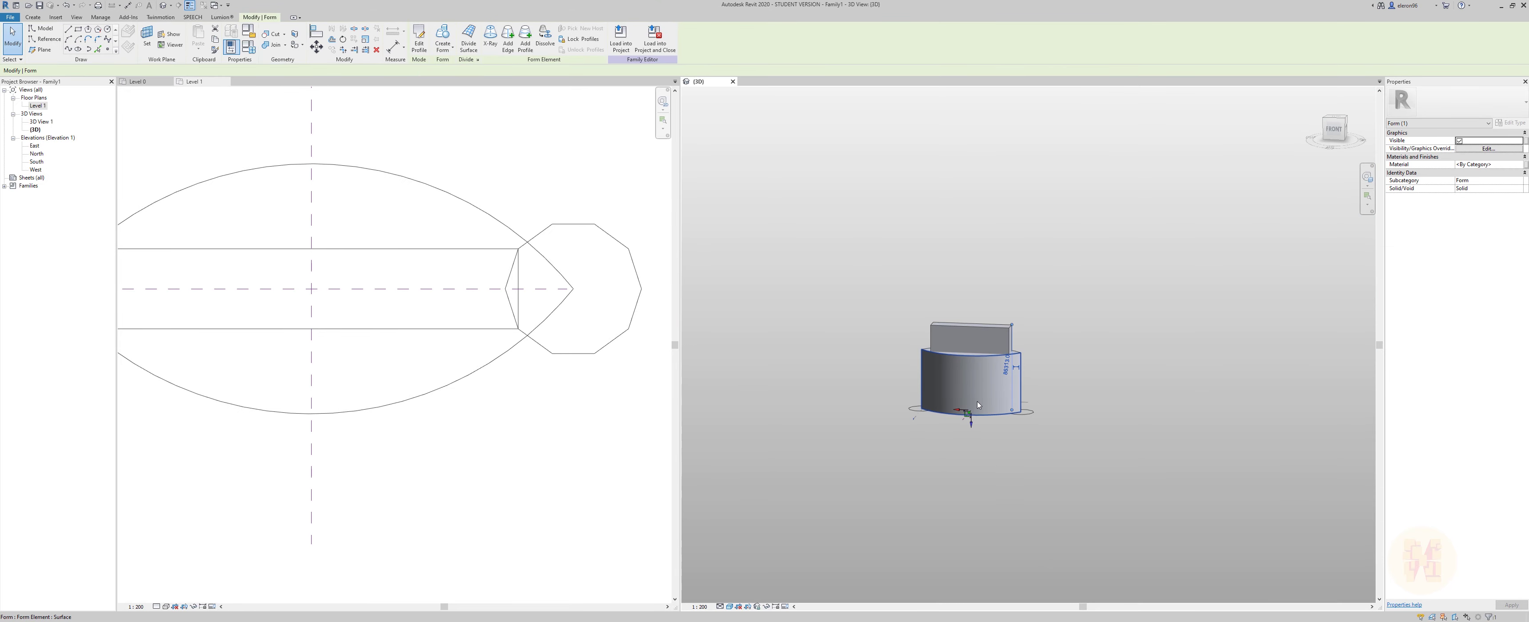
{"action": "scroll", "coordinate": [969, 414], "scroll_direction": "up", "scroll_amount": 4}
{"action": "left_click_drag", "start_coordinate": [966, 441], "coordinate": [967, 301]}
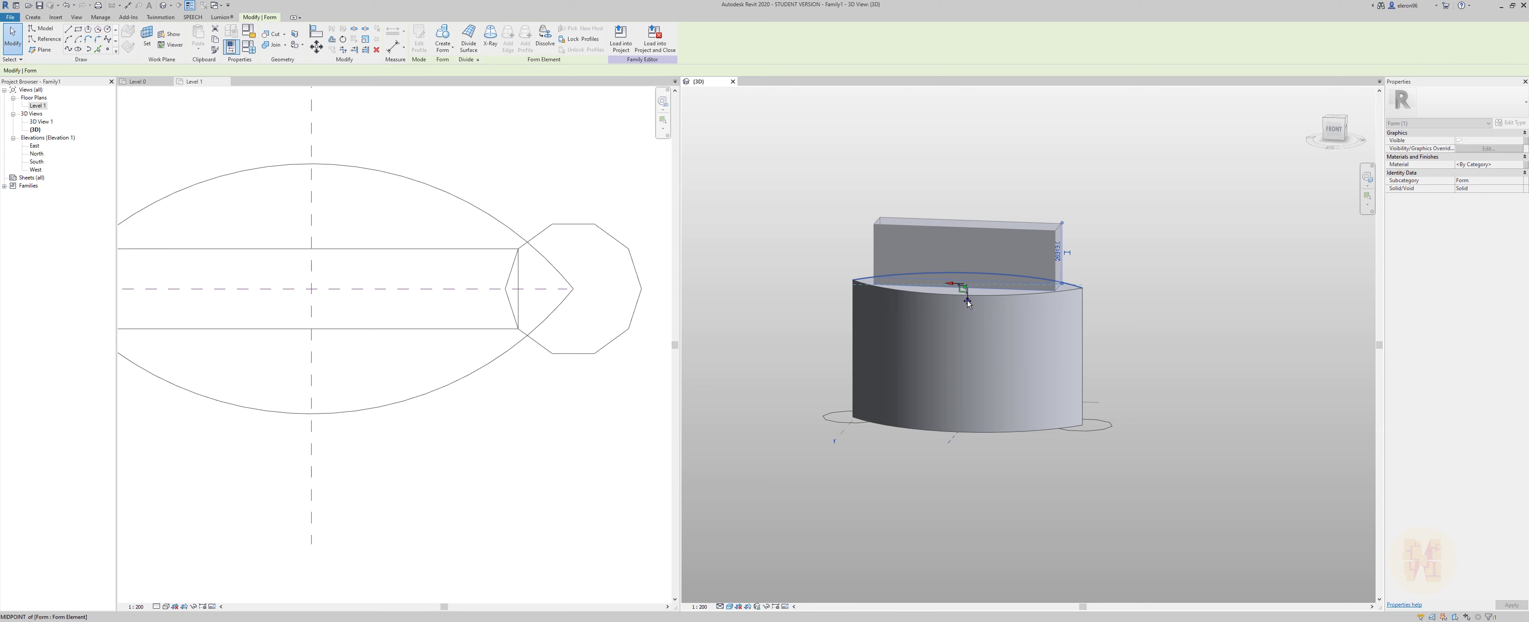
{"action": "key", "text": "Escape"}
{"action": "middle_click_drag", "start_coordinate": [1191, 317], "coordinate": [1157, 332], "text": "shift"}
{"action": "left_click", "coordinate": [512, 373]}
{"action": "key", "text": "Tab"}
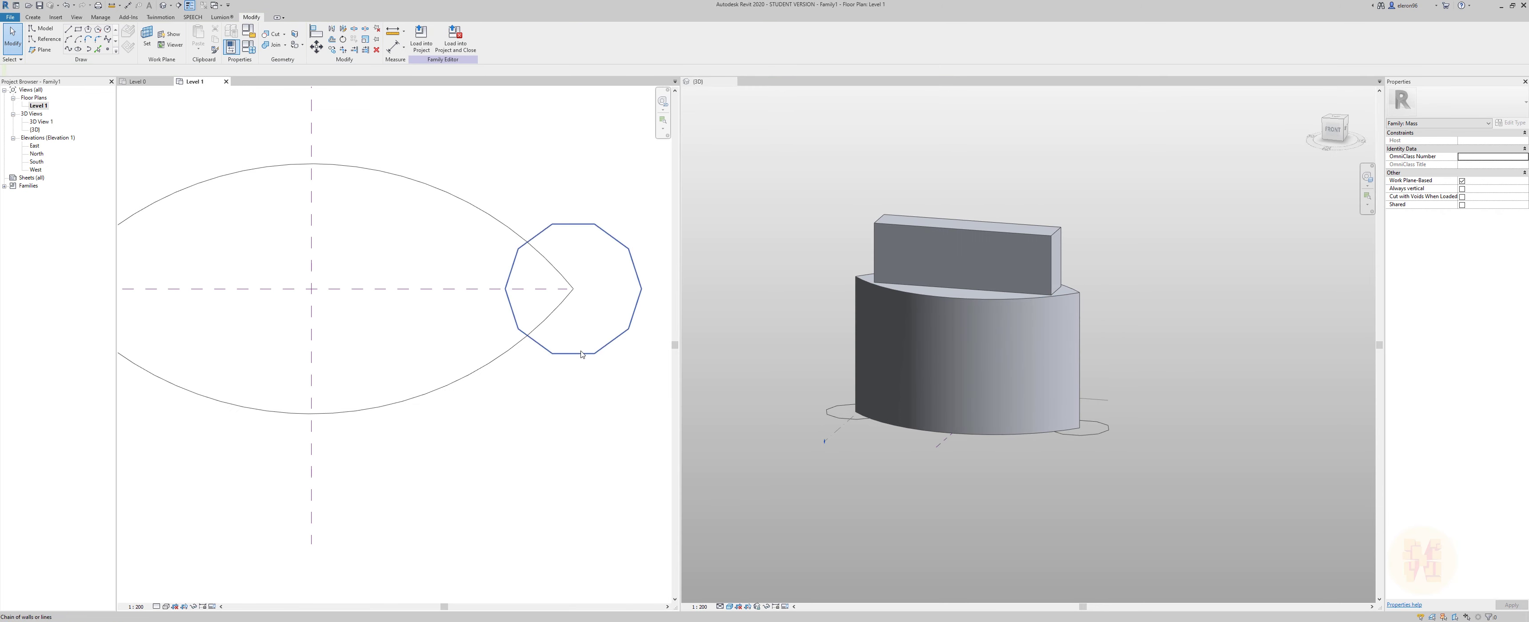
Extrude the right 10-sided polygon into a short solid prism, retrying after a form error.
{"action": "left_click", "coordinate": [582, 355]}
{"action": "scroll", "coordinate": [582, 355], "scroll_direction": "down", "scroll_amount": 3}
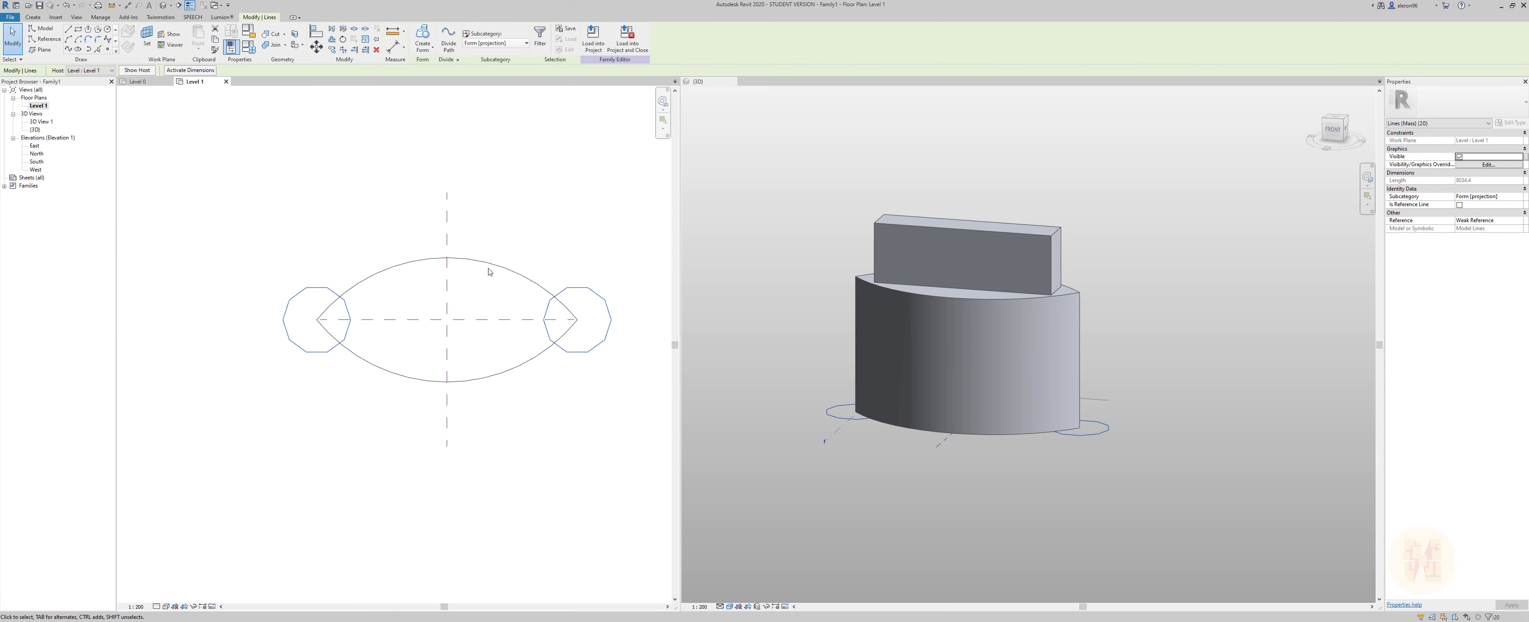
{"action": "left_click", "coordinate": [421, 34]}
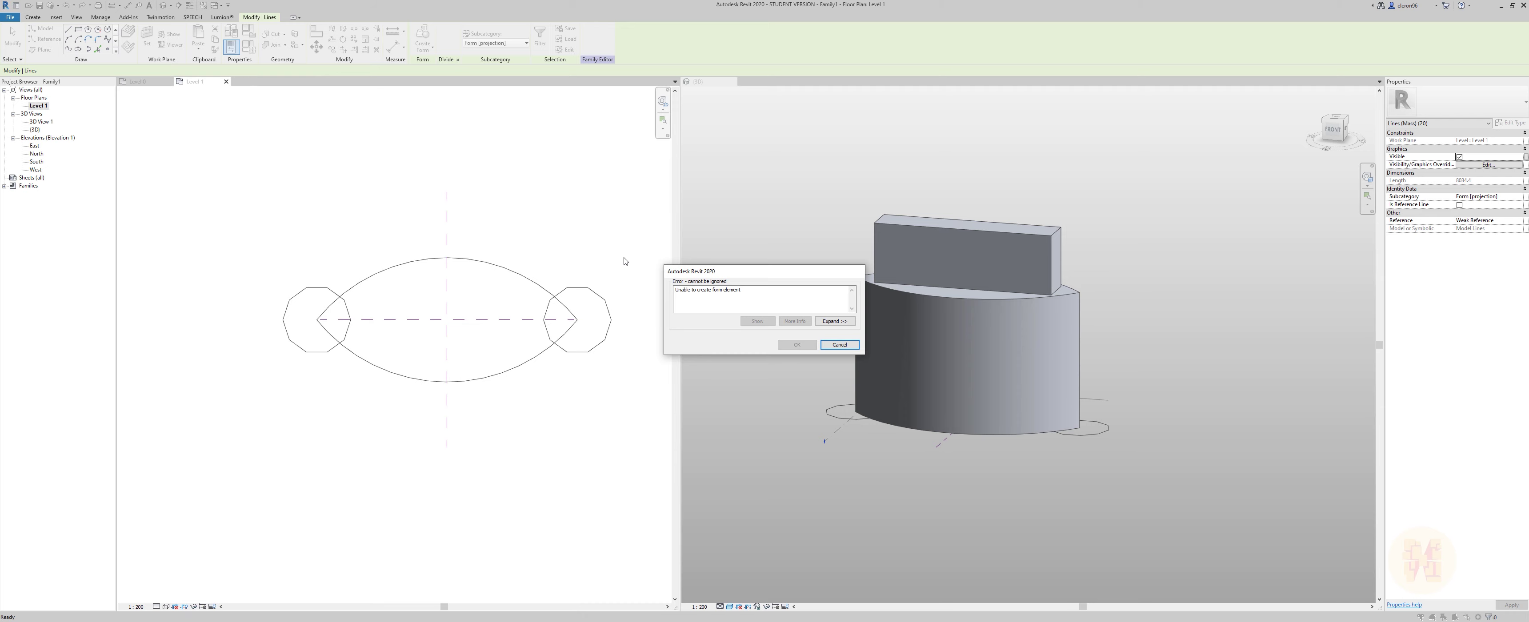
{"action": "left_click", "coordinate": [839, 345]}
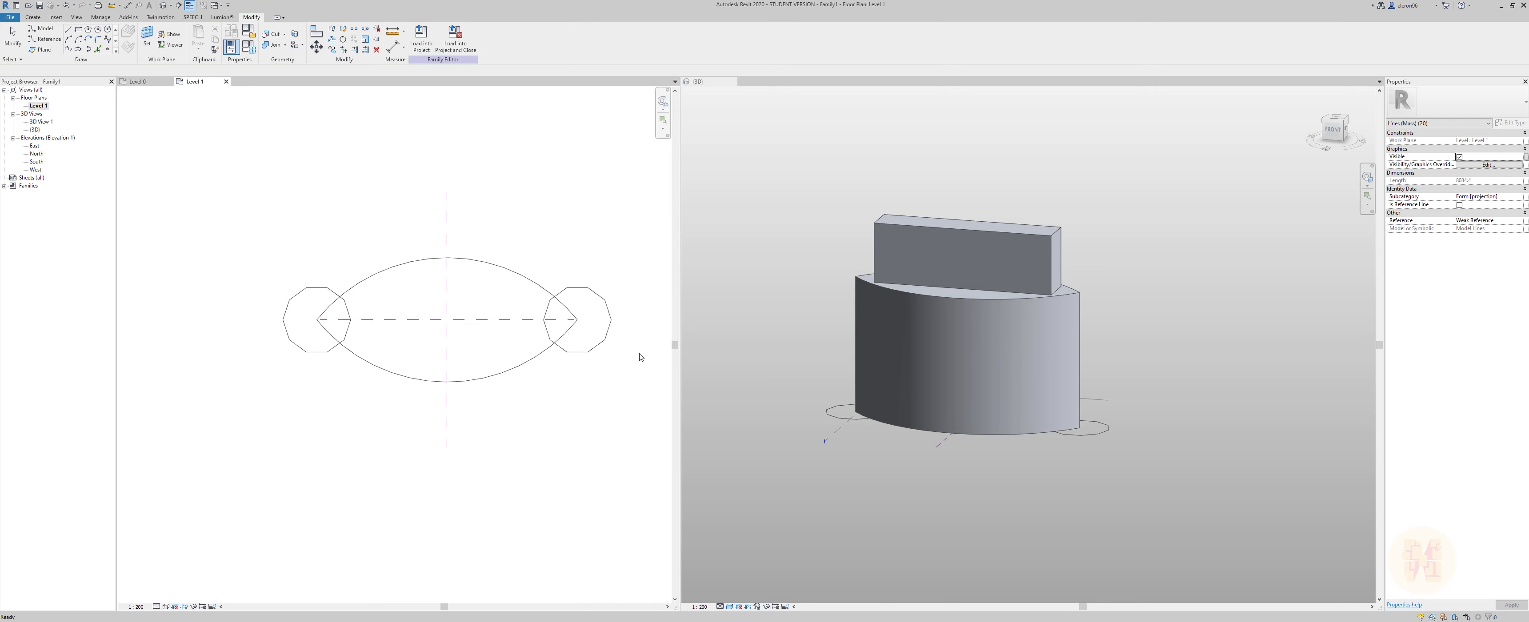
{"action": "left_click", "coordinate": [584, 352]}
{"action": "left_click", "coordinate": [413, 35]}
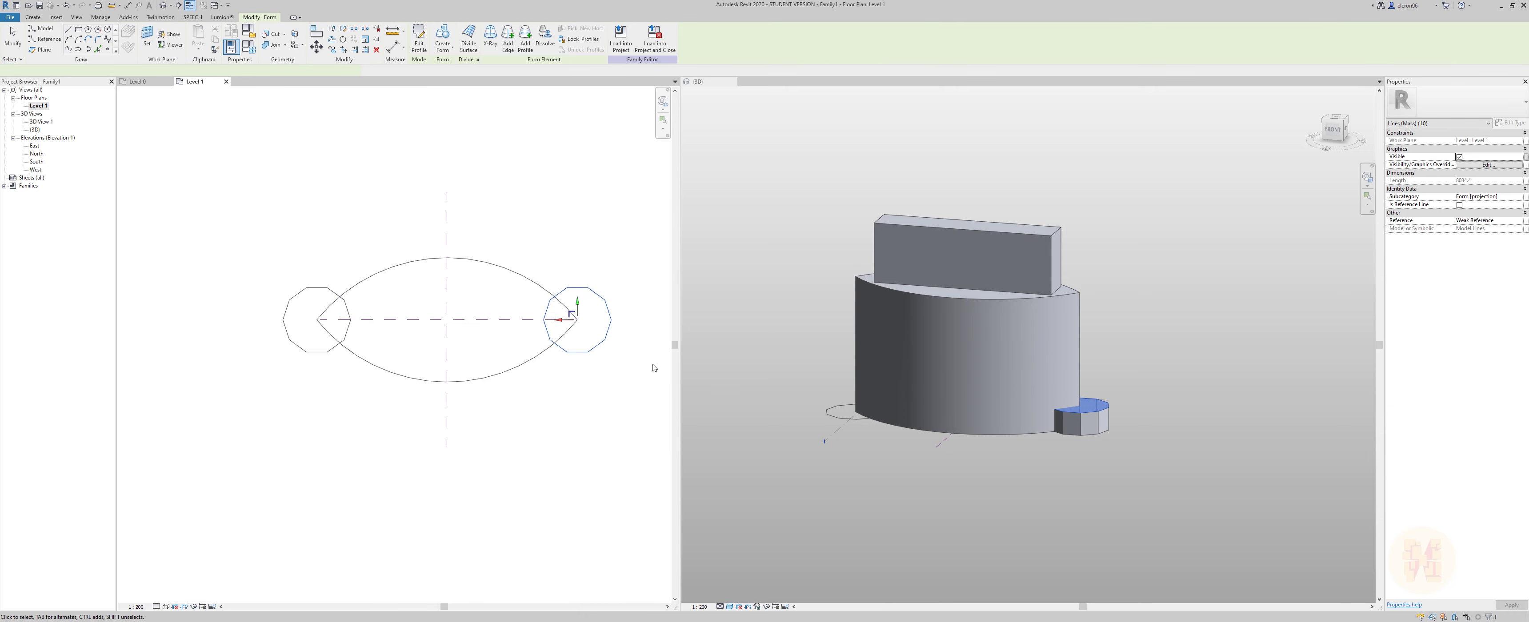
{"action": "left_click", "coordinate": [1163, 427]}
{"action": "left_click", "coordinate": [1092, 424]}
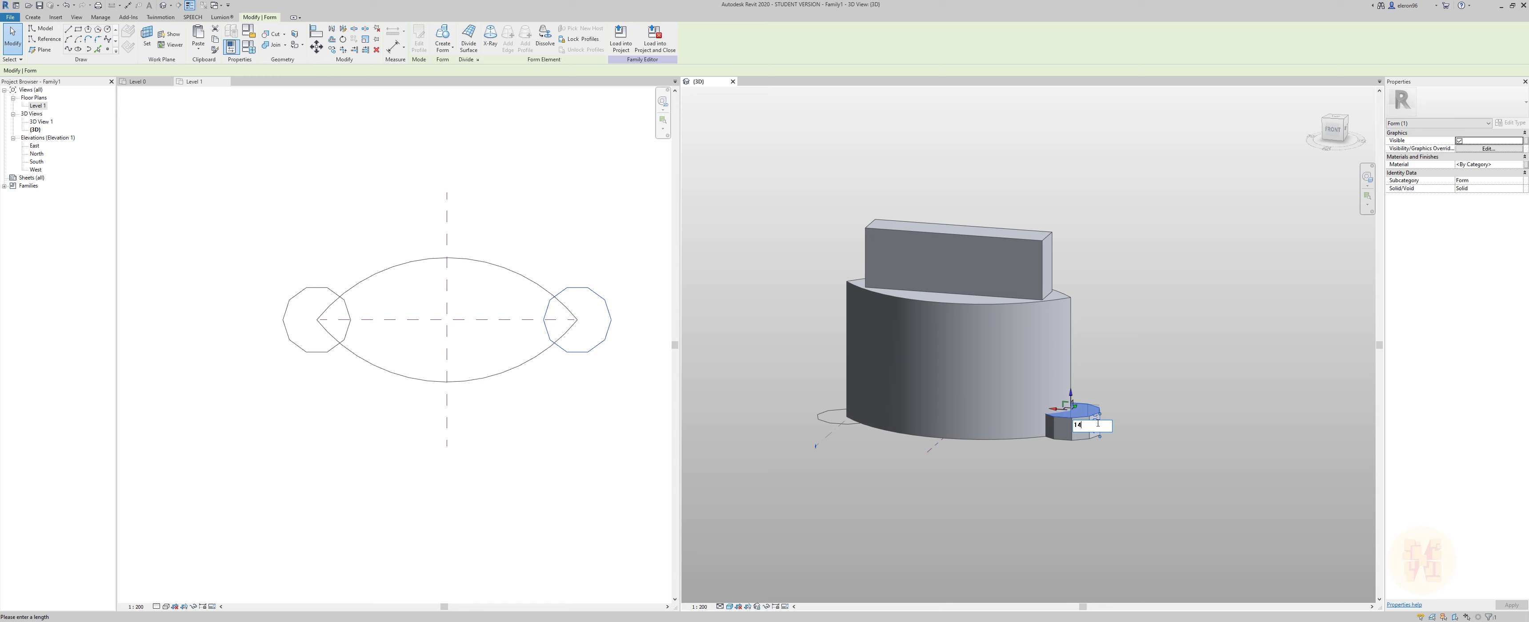
Set the right octagonal tower's height to 140000.
{"action": "type", "text": "140000"}
{"action": "key", "text": "Return"}
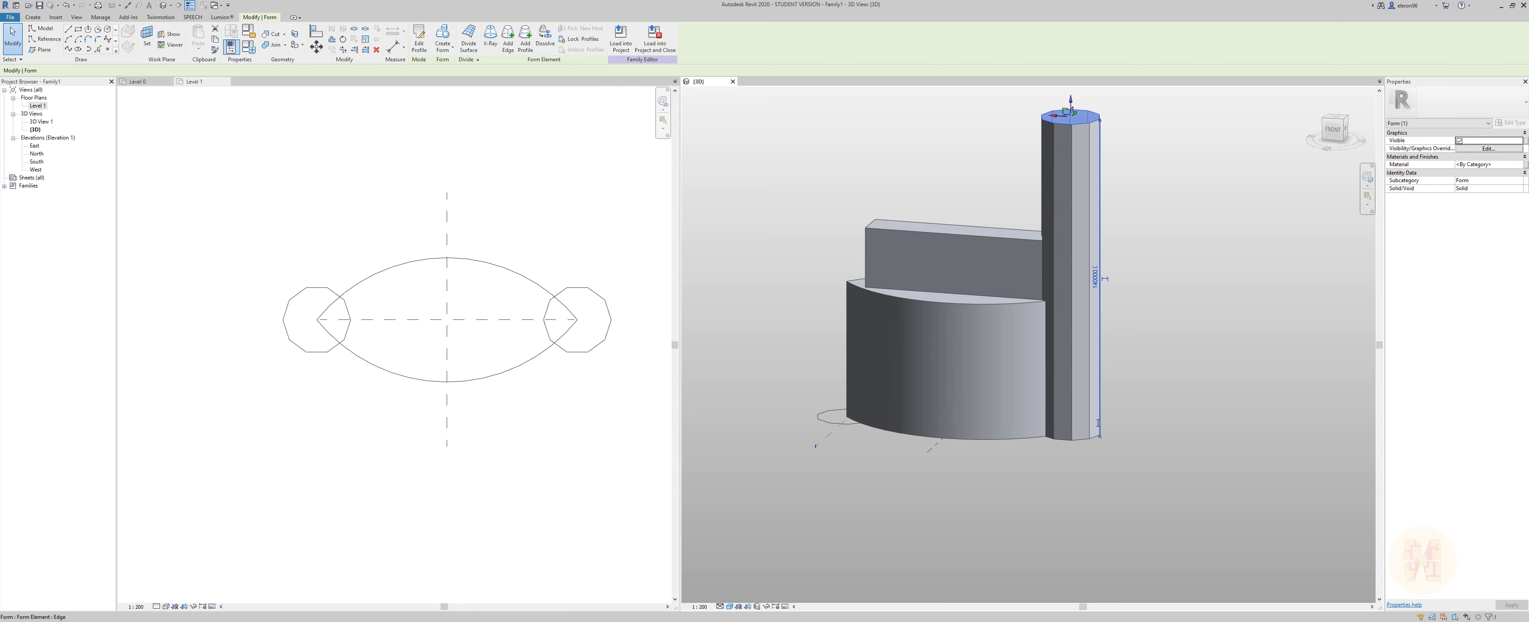
{"action": "left_click", "coordinate": [753, 345]}
Extrude the left octagon as a solid form 140000 high, matching the right tower.
{"action": "left_click", "coordinate": [309, 289]}
{"action": "left_click", "coordinate": [431, 48]}
{"action": "left_click", "coordinate": [438, 64]}
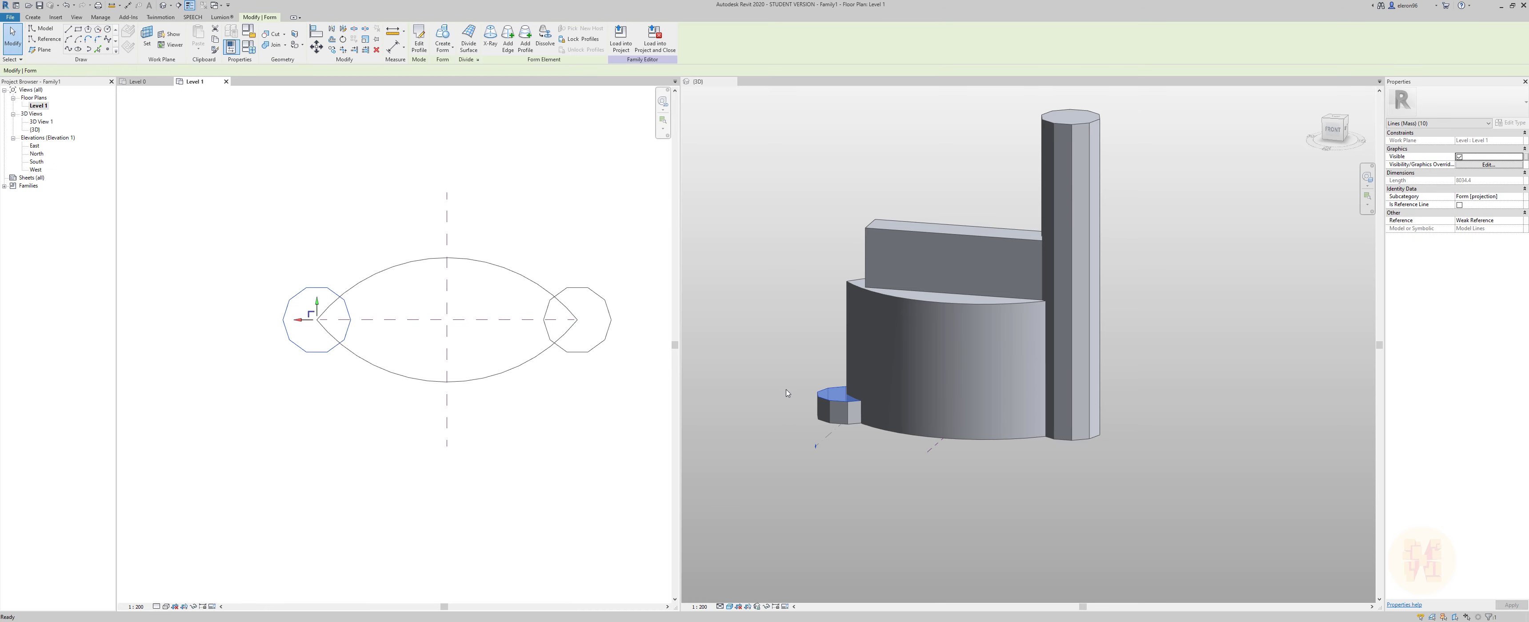
{"action": "left_click", "coordinate": [872, 410]}
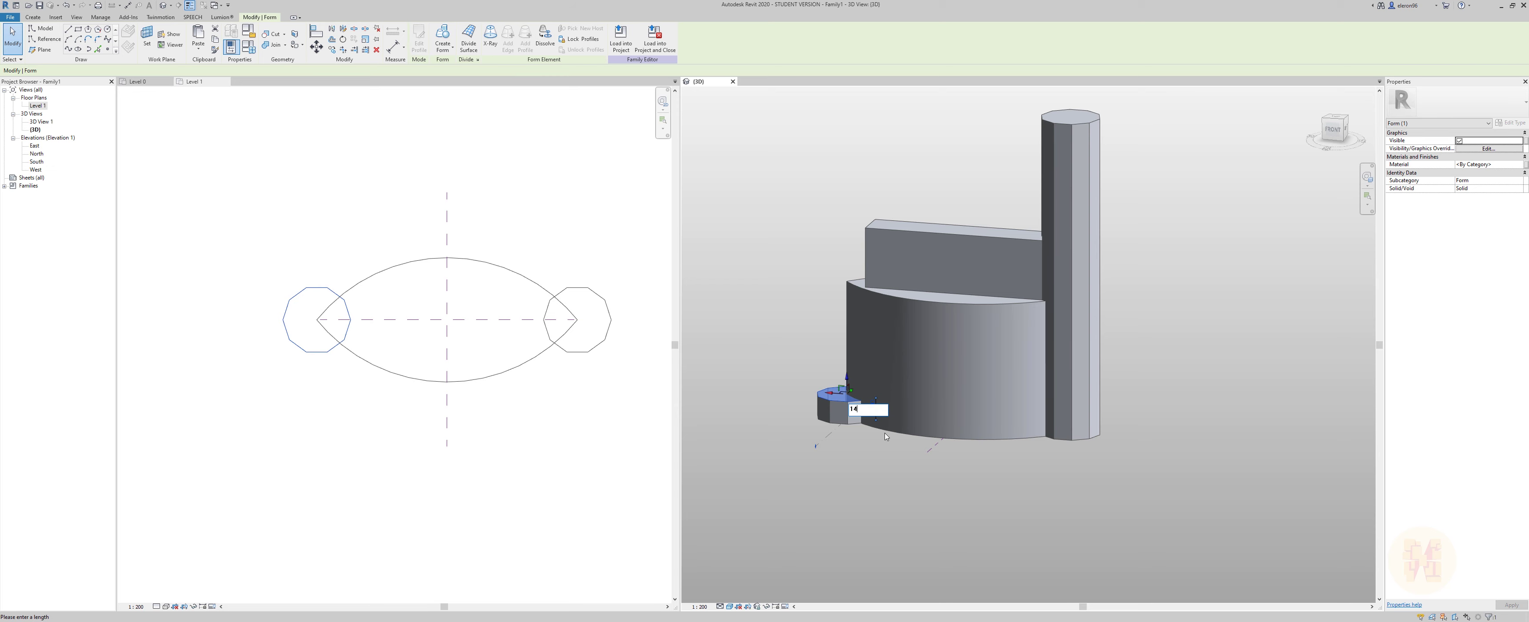
{"action": "key", "text": "Return"}
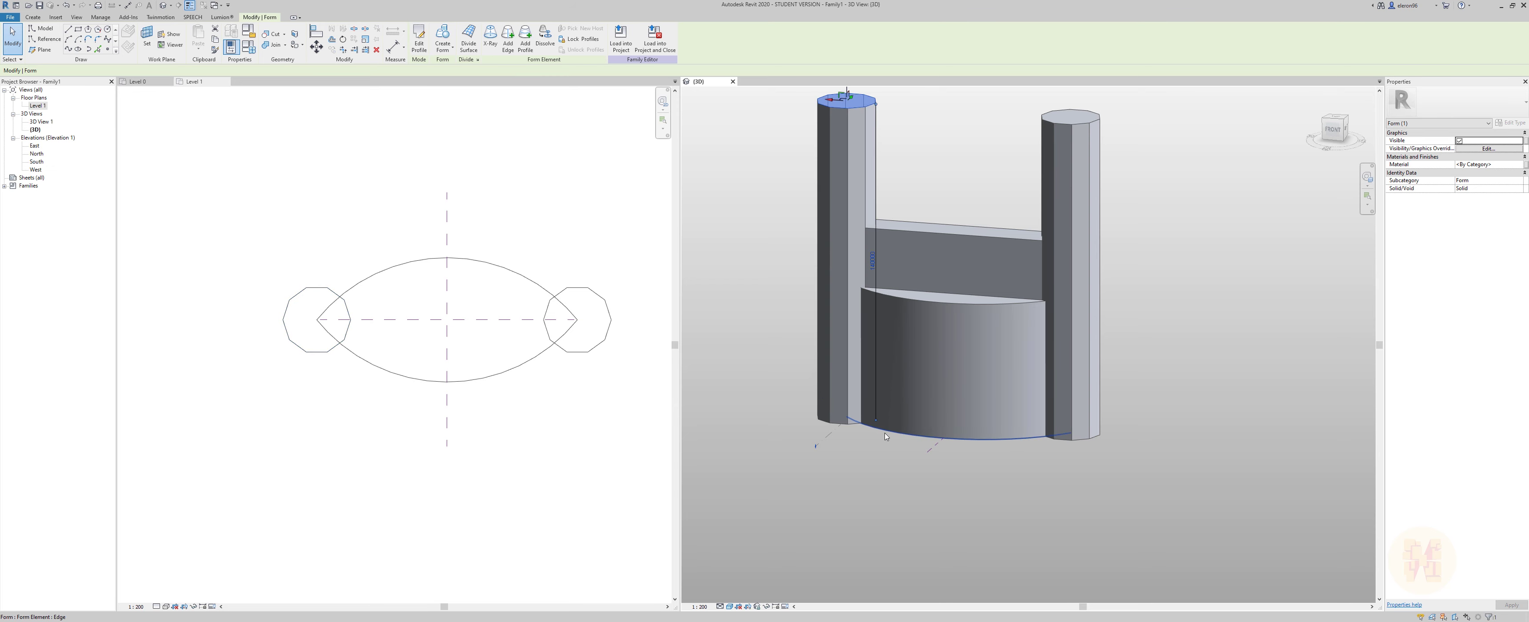
{"action": "left_click", "coordinate": [1249, 468]}
{"action": "middle_click_drag", "start_coordinate": [871, 353], "coordinate": [936, 308], "text": "shift"}
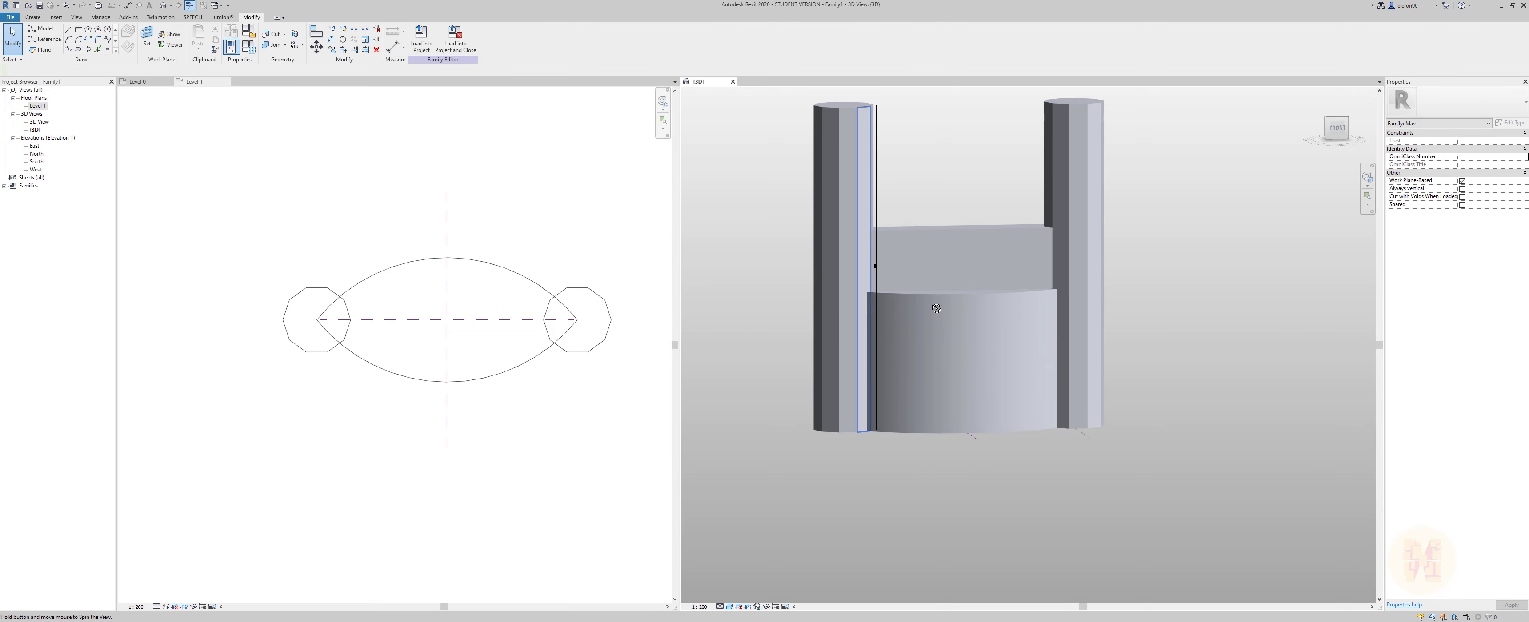
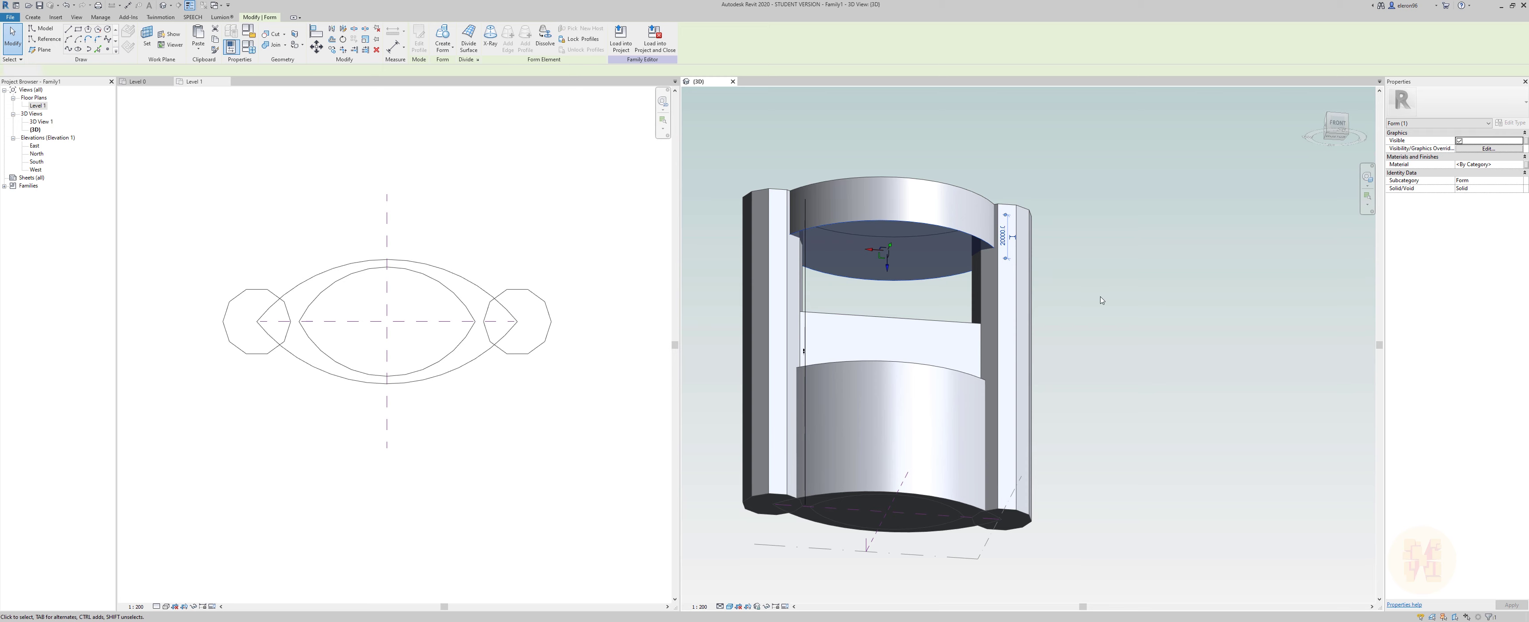
Clear the selection, then make the Level 1 plan view active and pan the drawing into place.
{"action": "key", "text": "Escape"}
{"action": "left_click", "coordinate": [319, 389]}
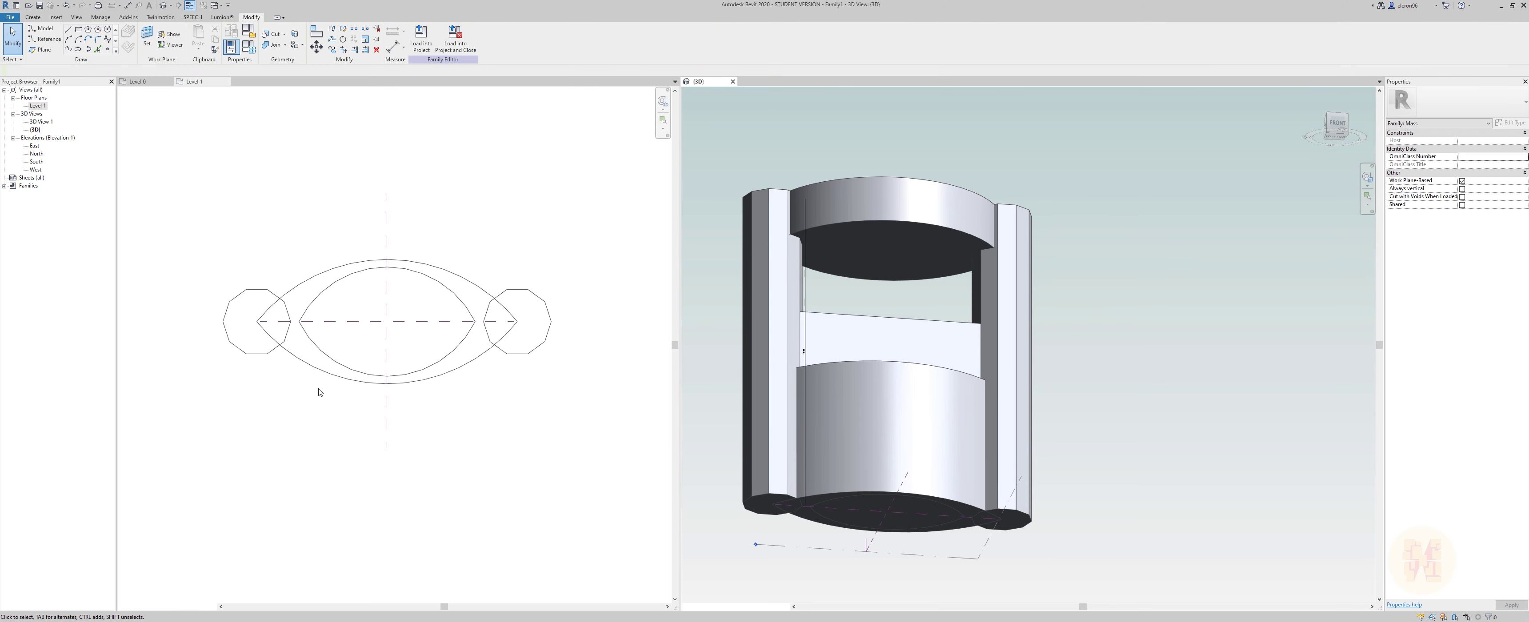
{"action": "middle_click_drag", "start_coordinate": [344, 423], "coordinate": [401, 415]}
Try turning the whole lower lens form into a void, and dismiss the resulting warning.
{"action": "key", "text": "Tab"}
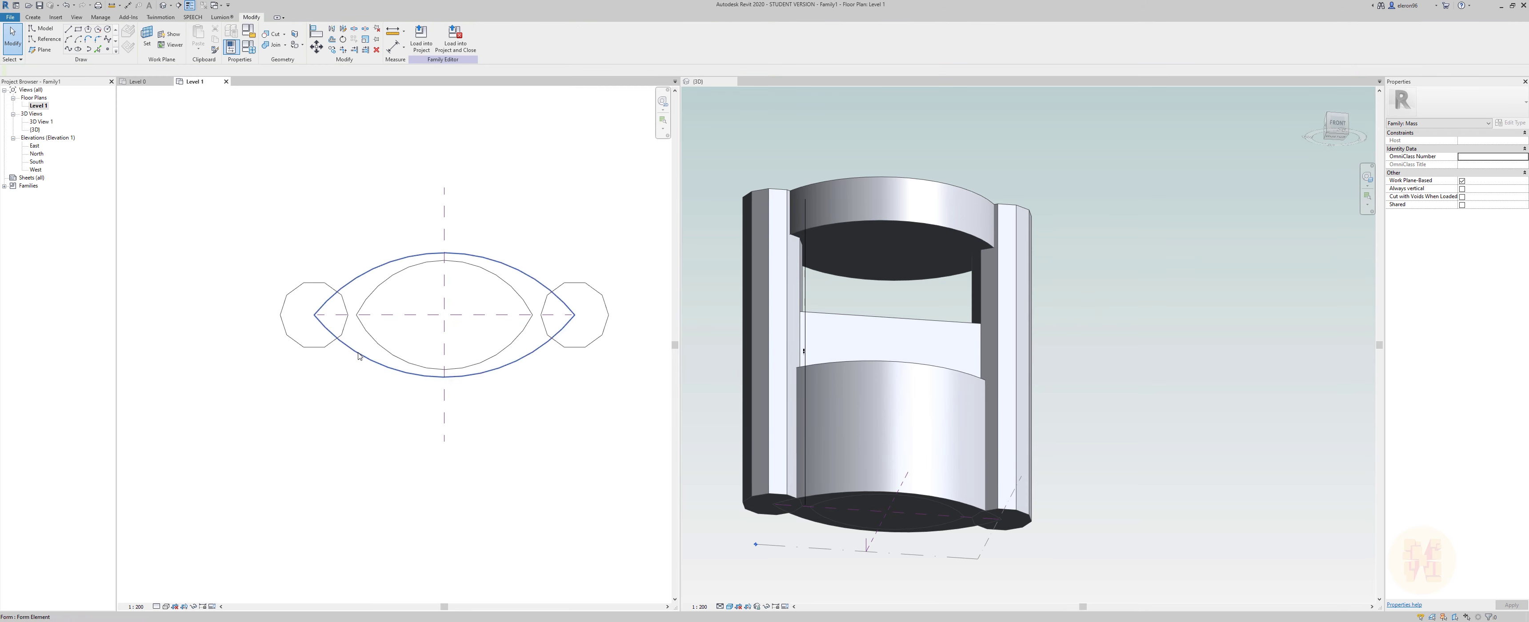
{"action": "left_click", "coordinate": [358, 355]}
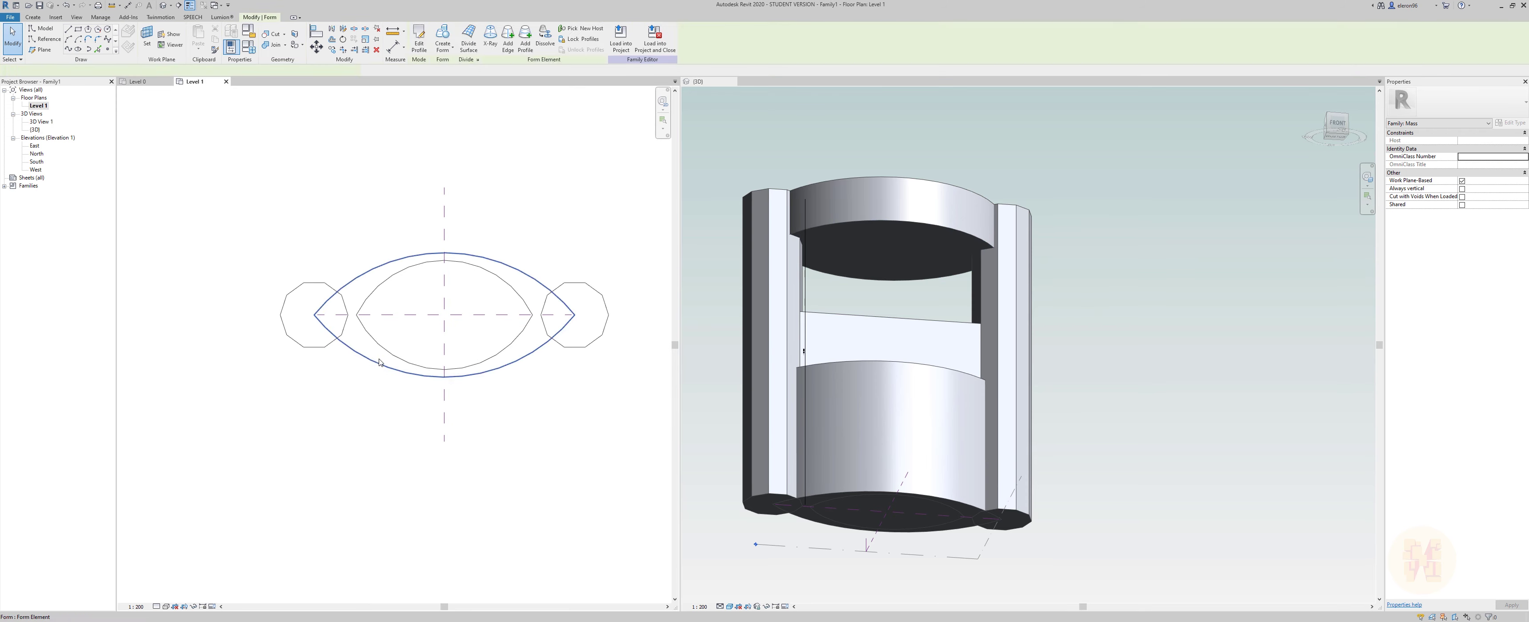
{"action": "left_click", "coordinate": [450, 52]}
{"action": "left_click", "coordinate": [453, 86]}
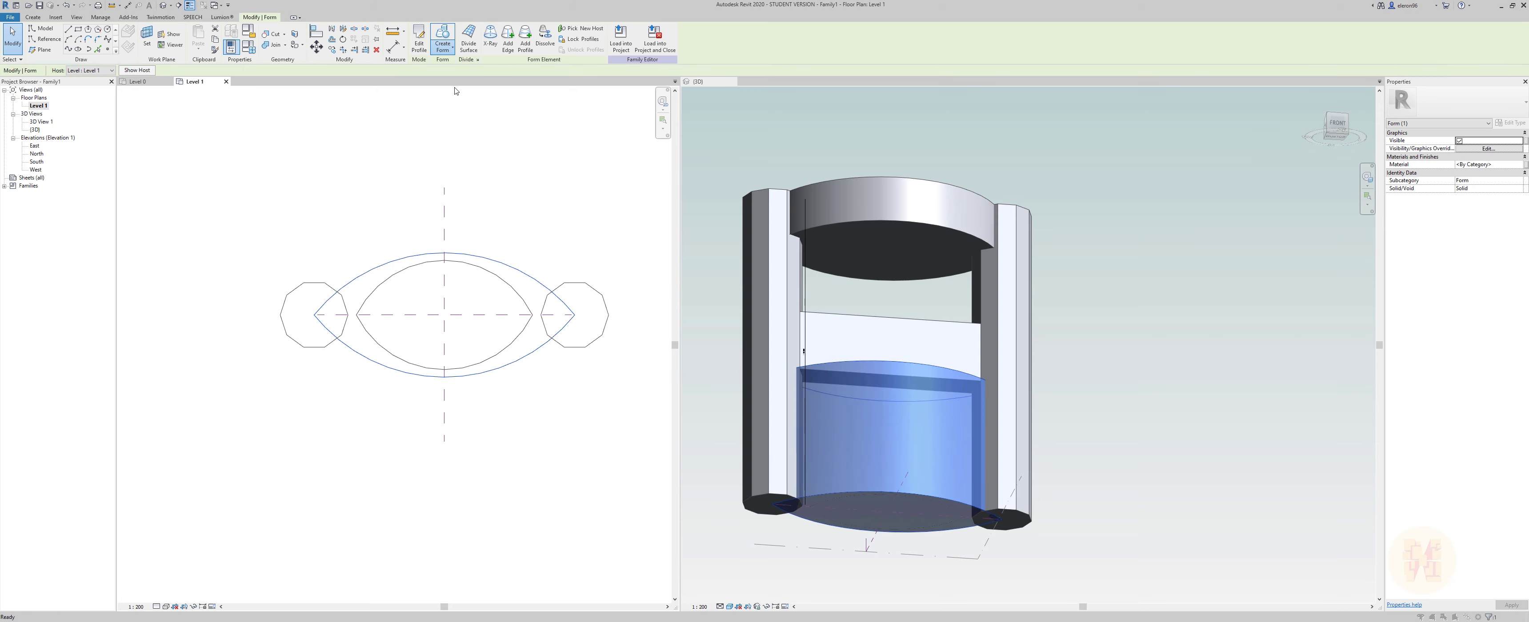
{"action": "left_click", "coordinate": [815, 344]}
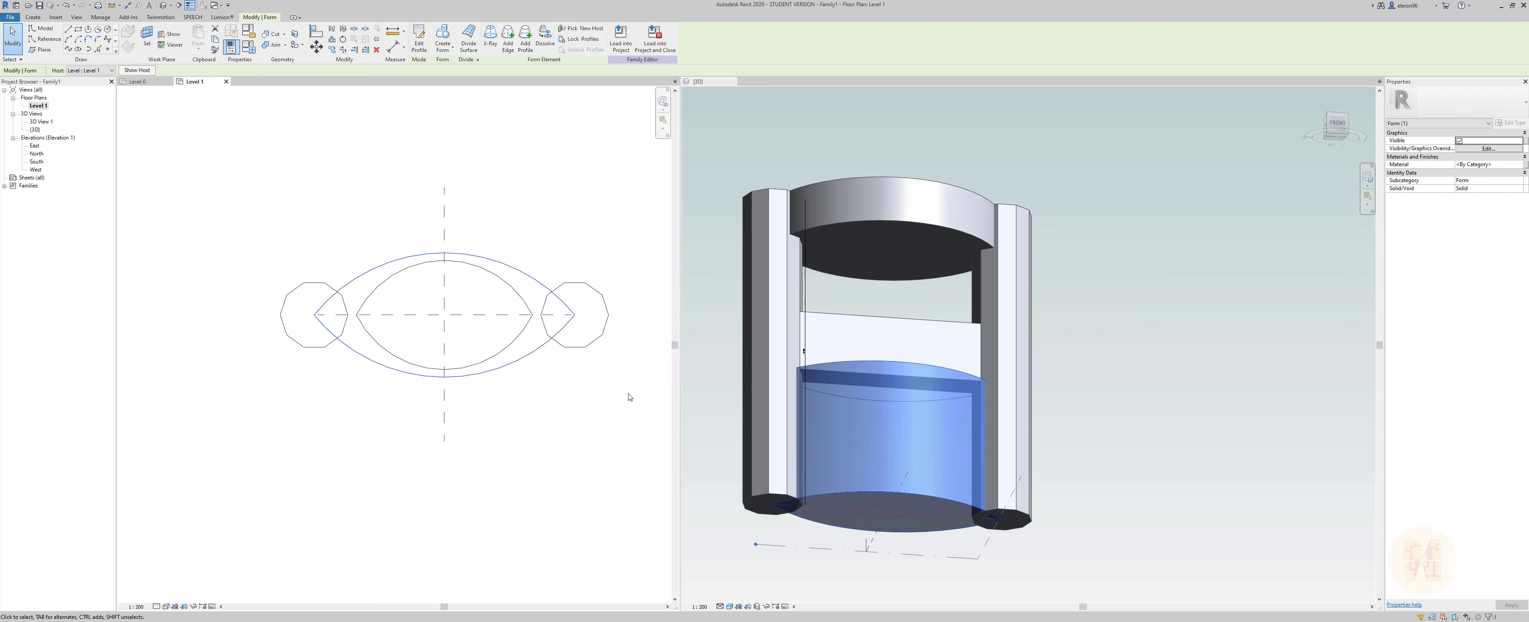
Select only the inner lens-shaped loop of lines and create a void form from it.
{"action": "middle_click_drag", "start_coordinate": [659, 363], "coordinate": [598, 405]}
{"action": "left_click", "coordinate": [420, 304]}
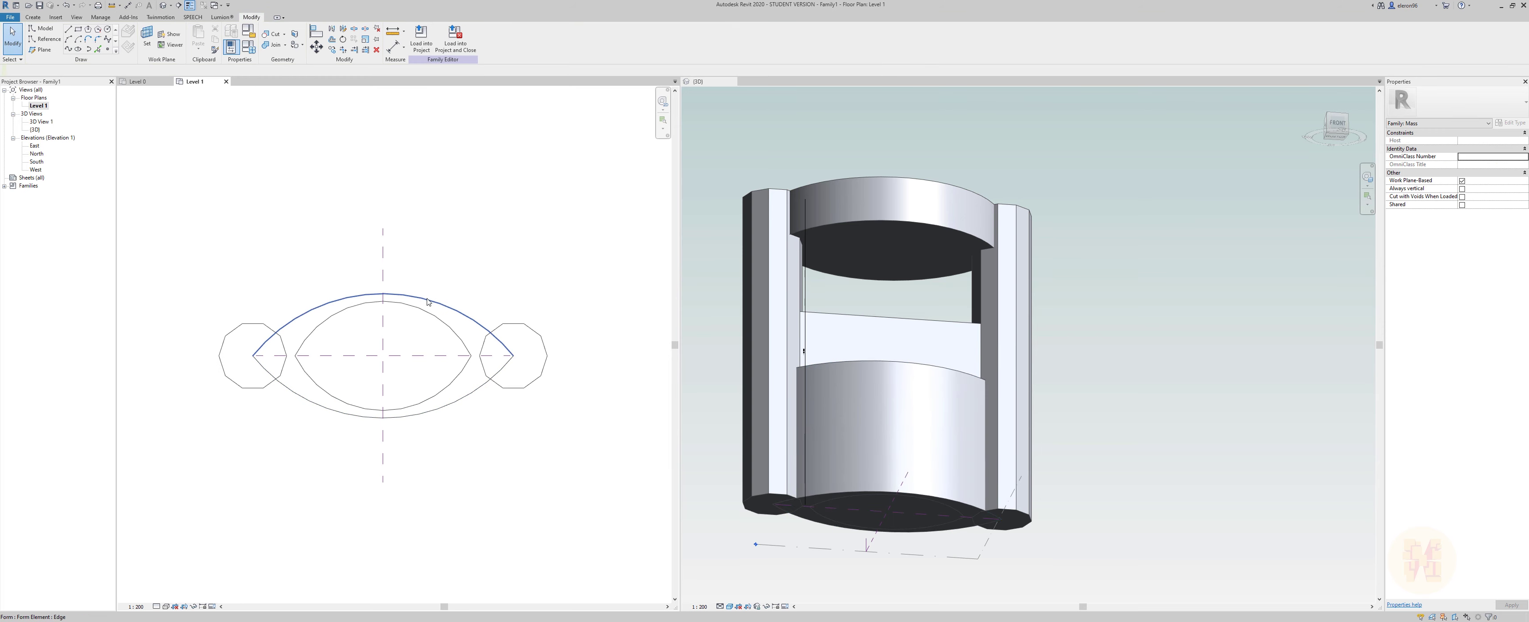
{"action": "left_click", "coordinate": [426, 300]}
{"action": "left_click", "coordinate": [452, 388]}
{"action": "left_click", "coordinate": [510, 432]}
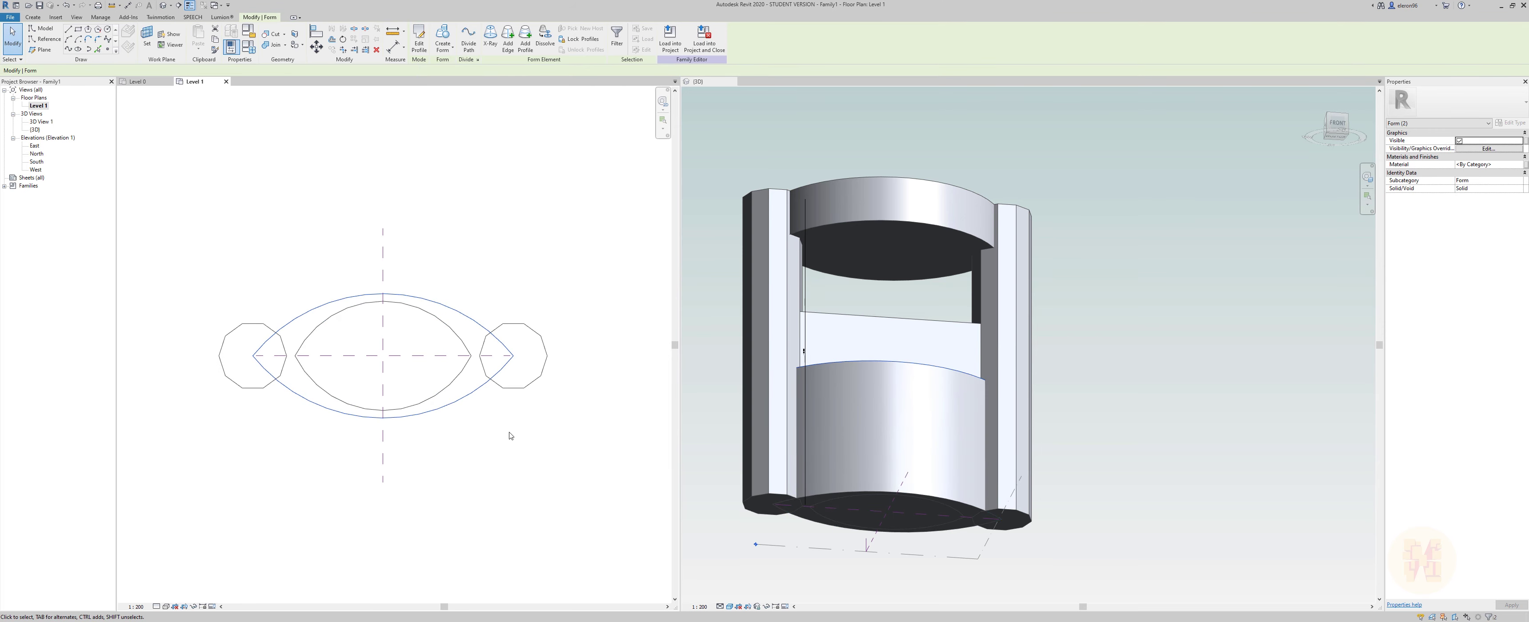
{"action": "left_click", "coordinate": [436, 396]}
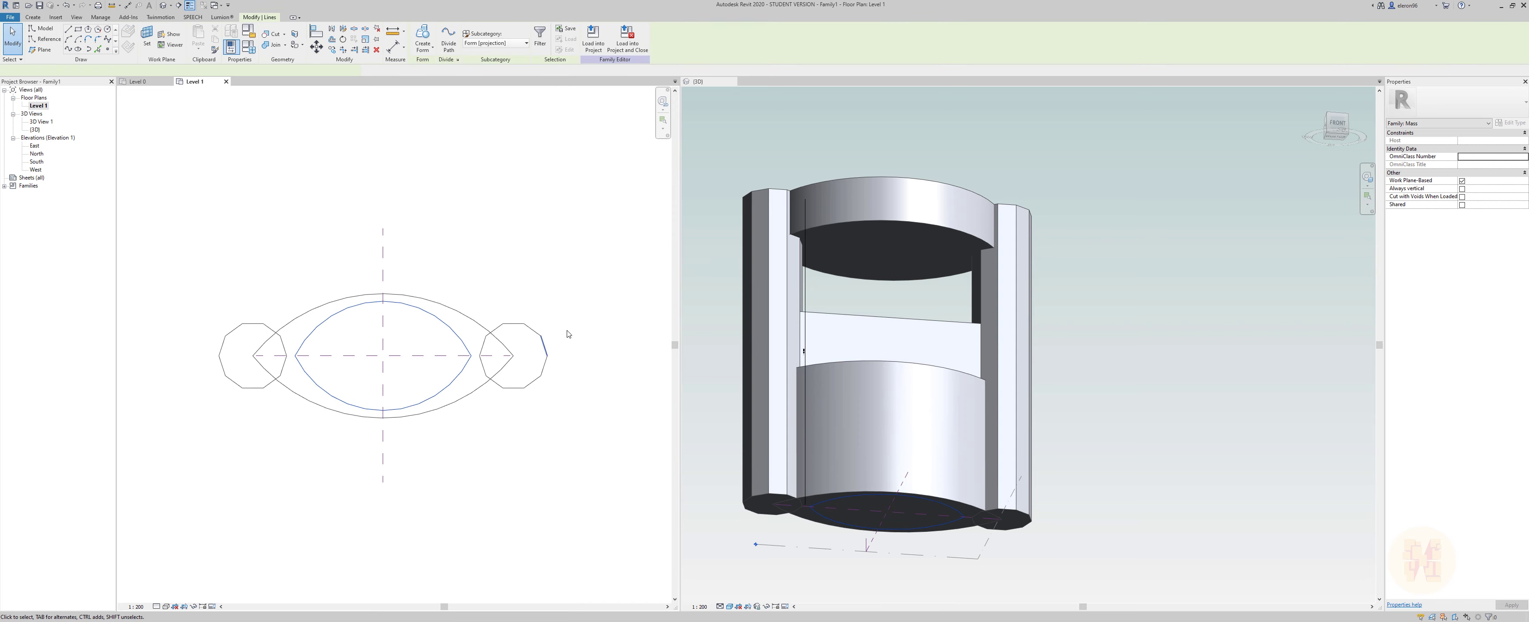
{"action": "left_click", "coordinate": [428, 54]}
{"action": "left_click", "coordinate": [437, 84]}
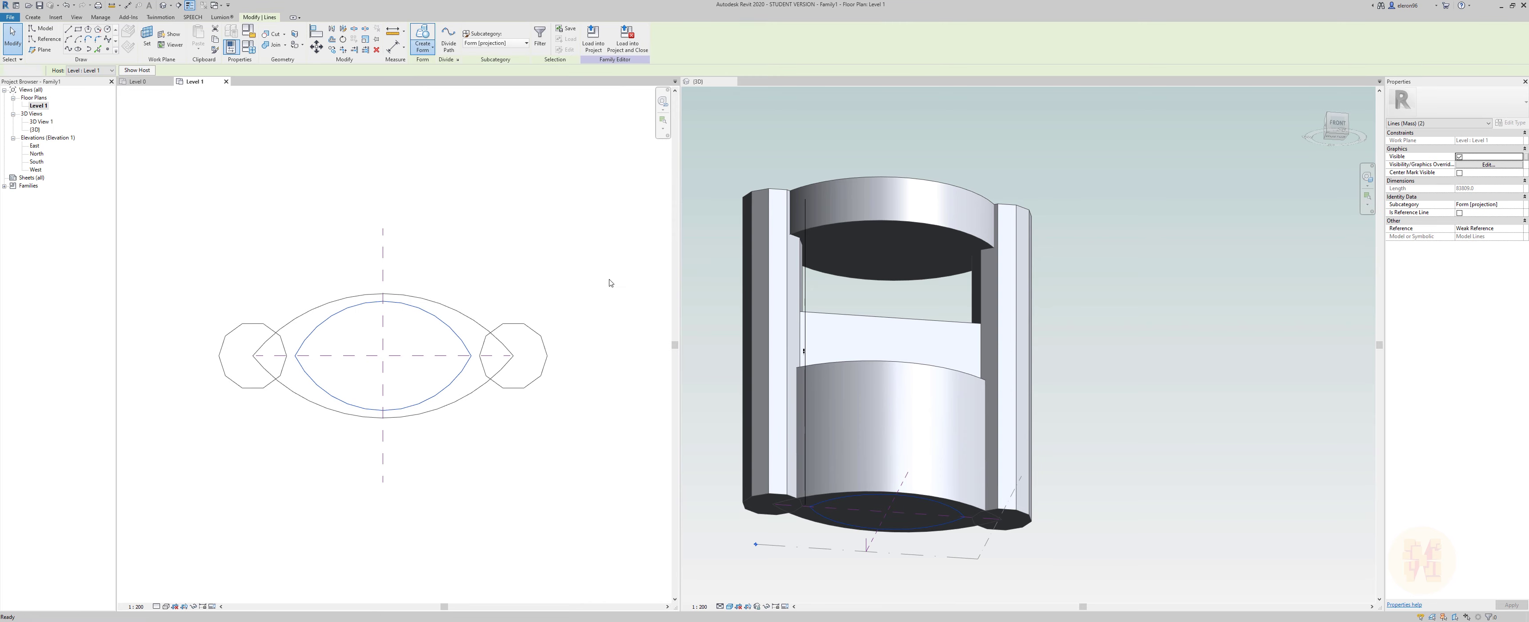
Set the void's height to 140000 in the 3D view.
{"action": "left_click", "coordinate": [915, 460]}
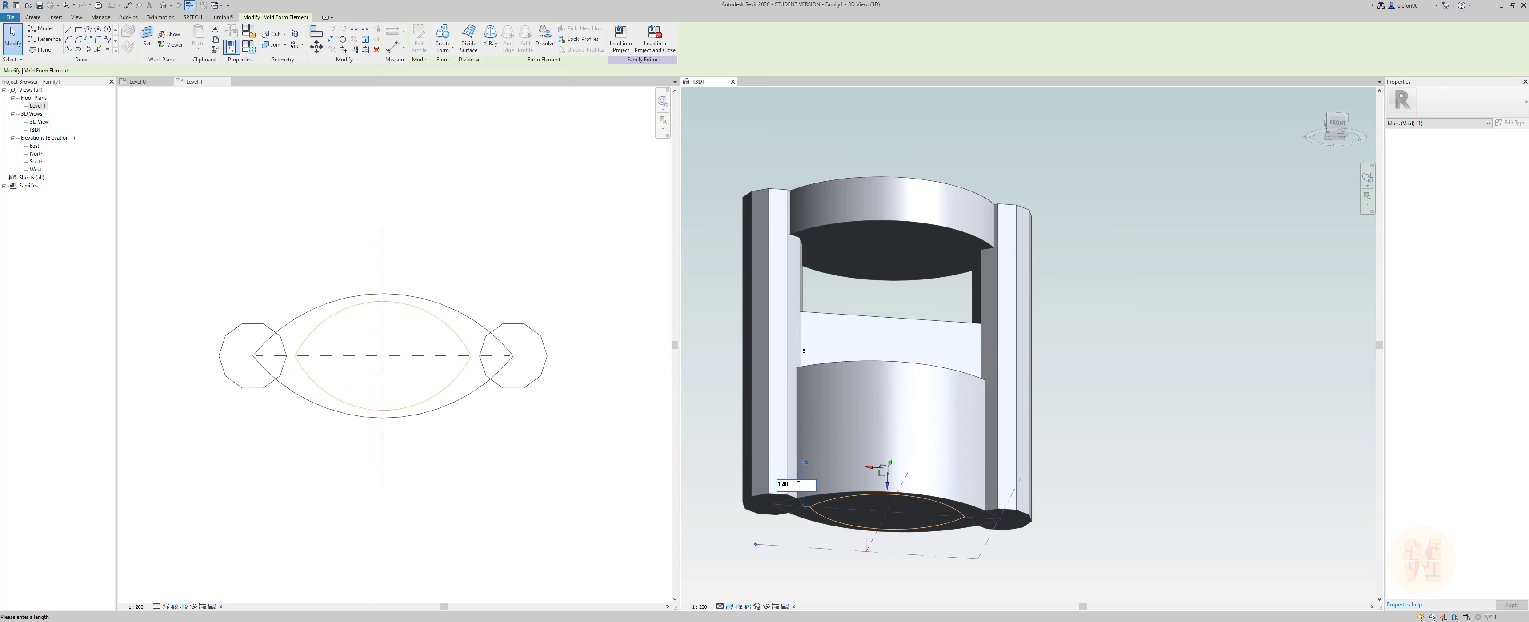
{"action": "key", "text": "Return"}
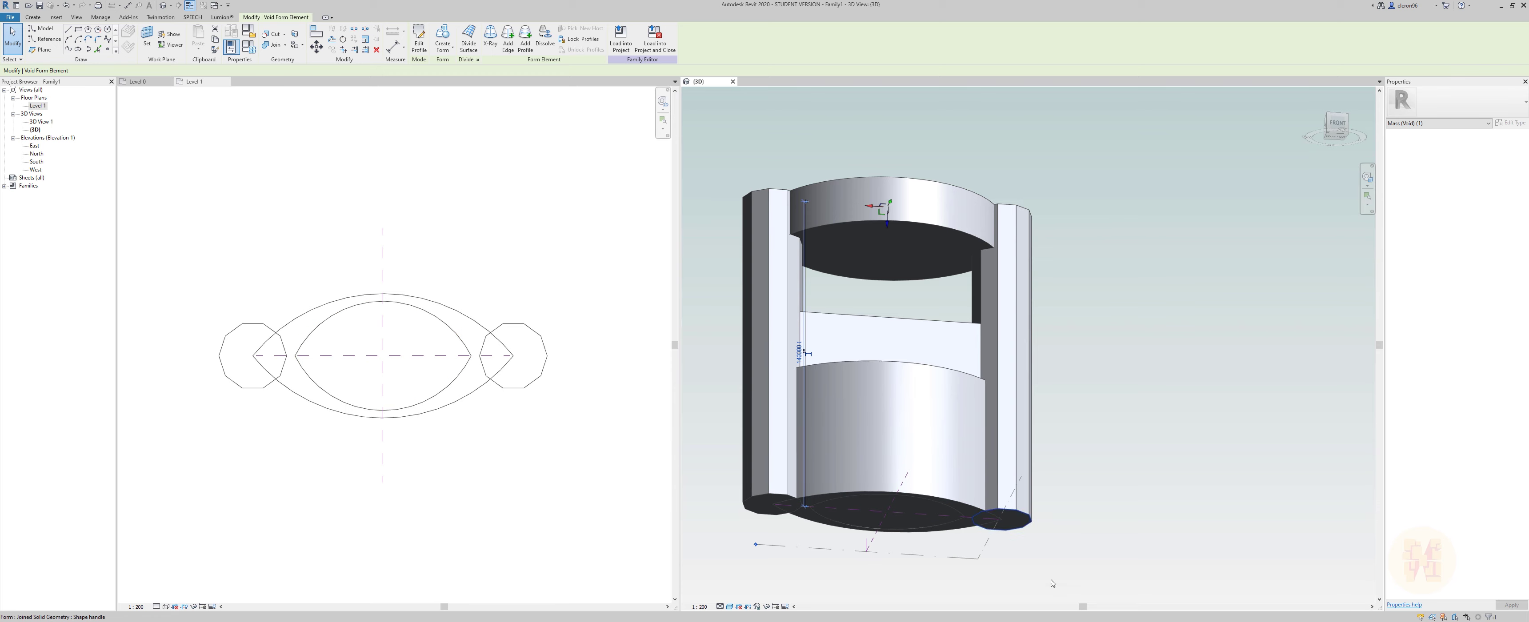
{"action": "middle_click_drag", "start_coordinate": [1077, 303], "coordinate": [1041, 242], "text": "shift"}
{"action": "left_click", "coordinate": [1042, 242]}
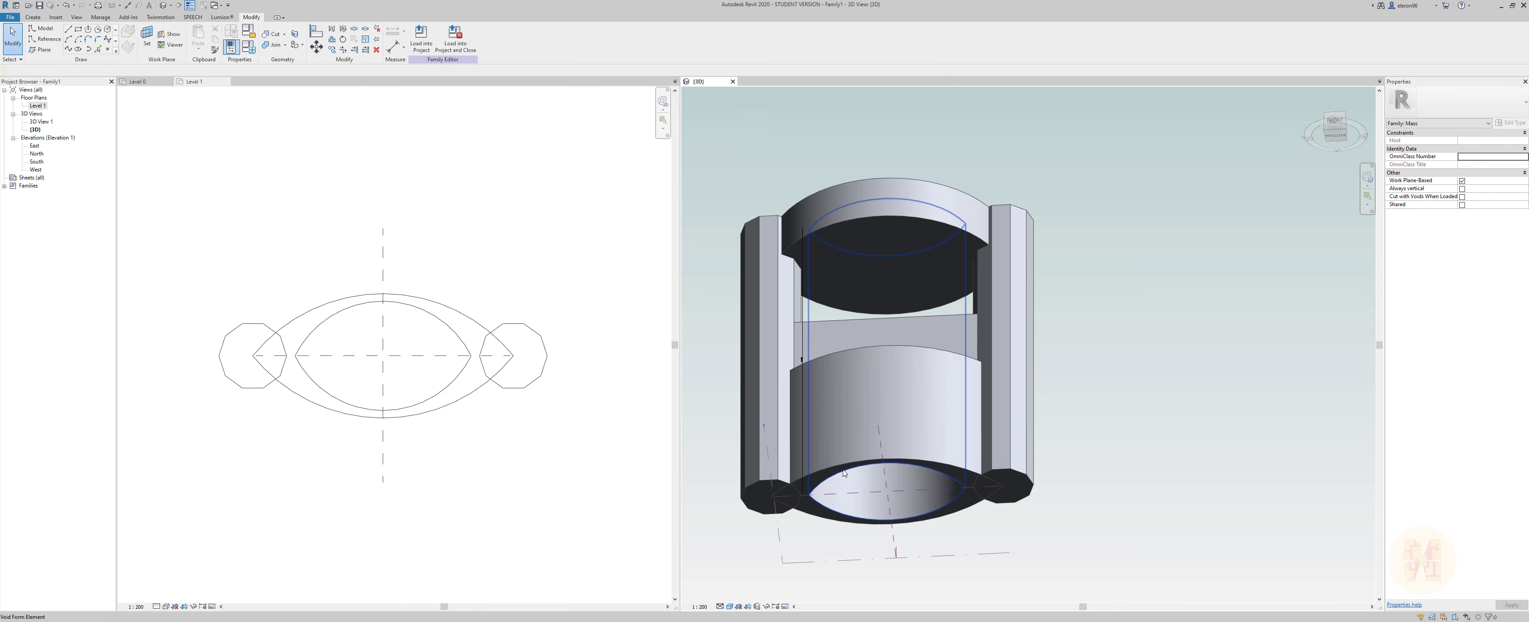
Drag the void's bottom profile up along Z to the top ring band.
{"action": "left_click", "coordinate": [844, 473]}
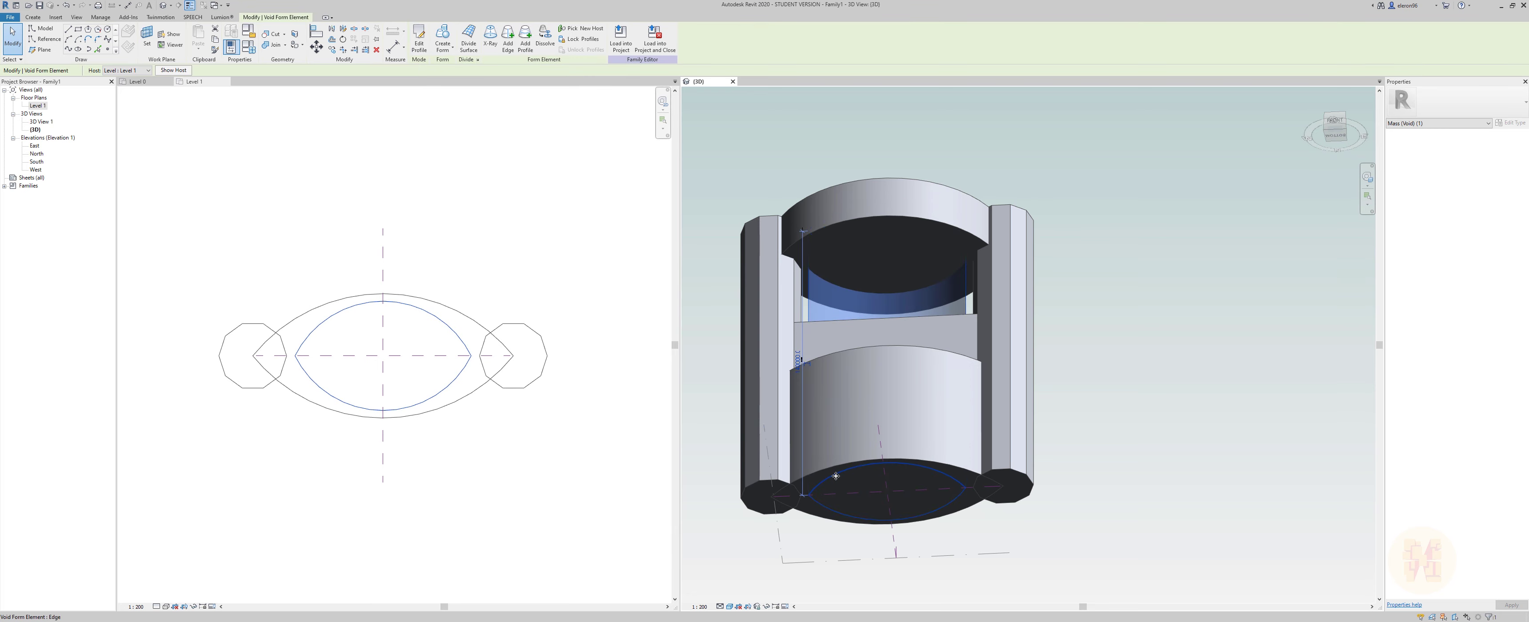
{"action": "left_click", "coordinate": [836, 476]}
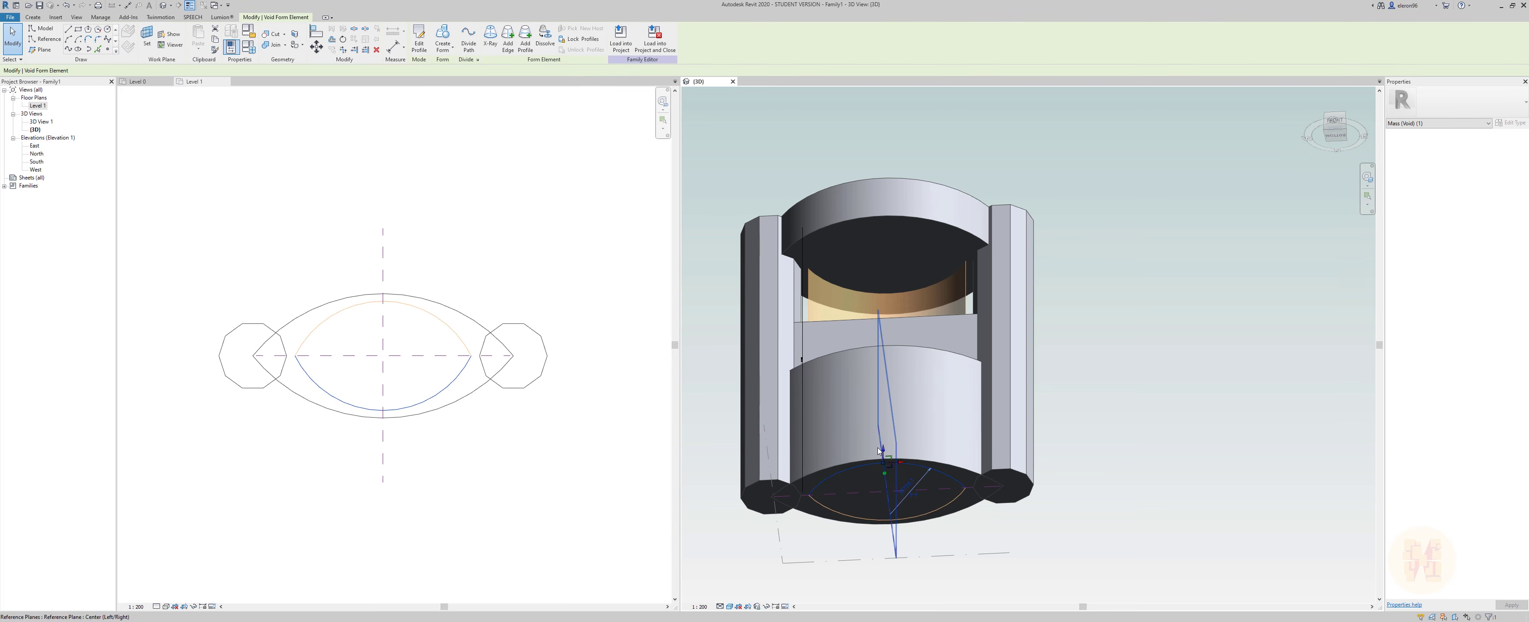
{"action": "left_click_drag", "start_coordinate": [883, 448], "coordinate": [883, 218]}
{"action": "left_click", "coordinate": [1163, 281]}
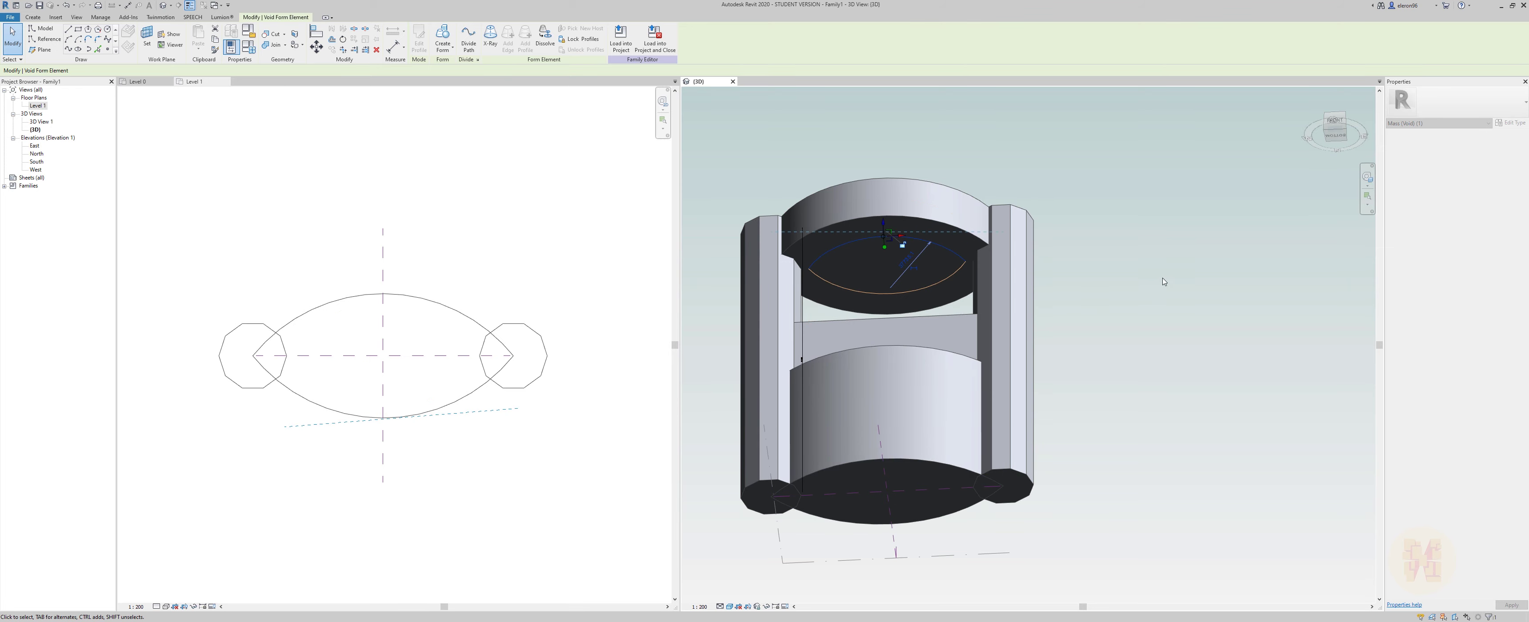
{"action": "middle_click_drag", "start_coordinate": [1106, 249], "coordinate": [1039, 250], "text": "shift"}
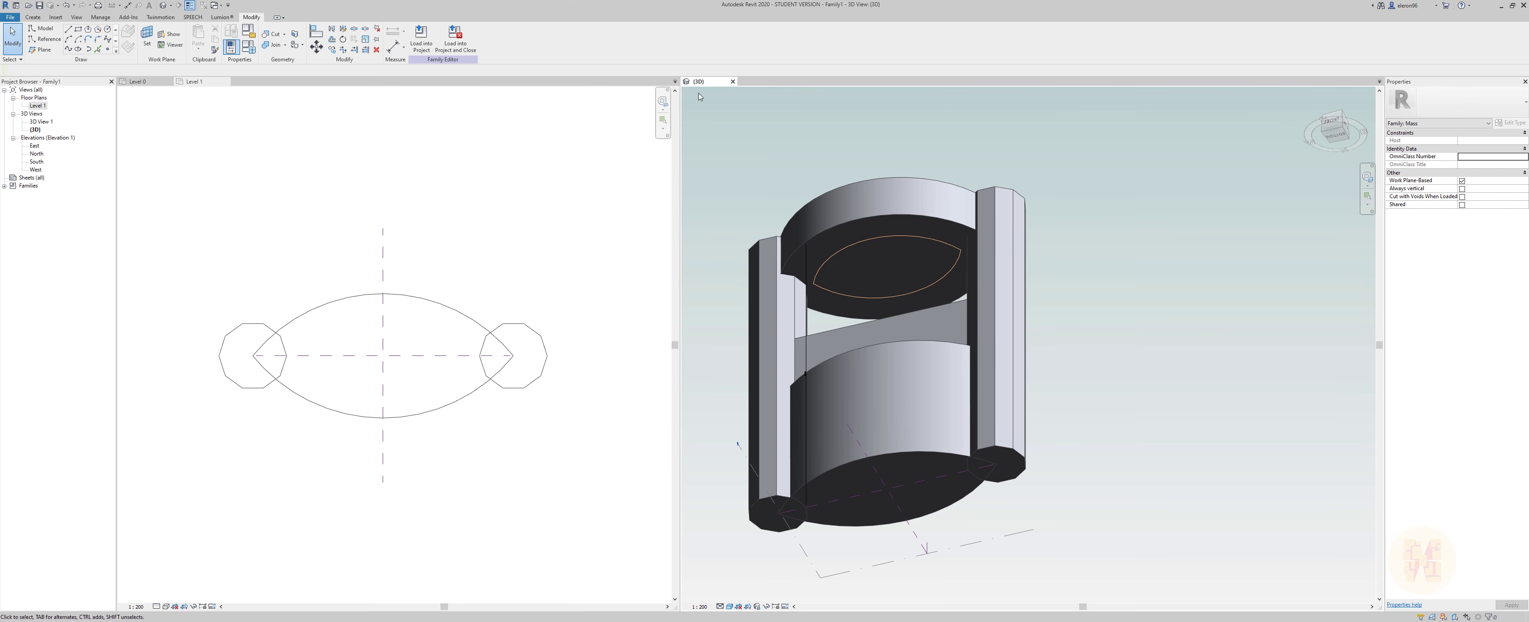
Dock the 3D view so it fills the main window, with the model centred.
{"action": "left_click_drag", "start_coordinate": [698, 83], "coordinate": [290, 115]}
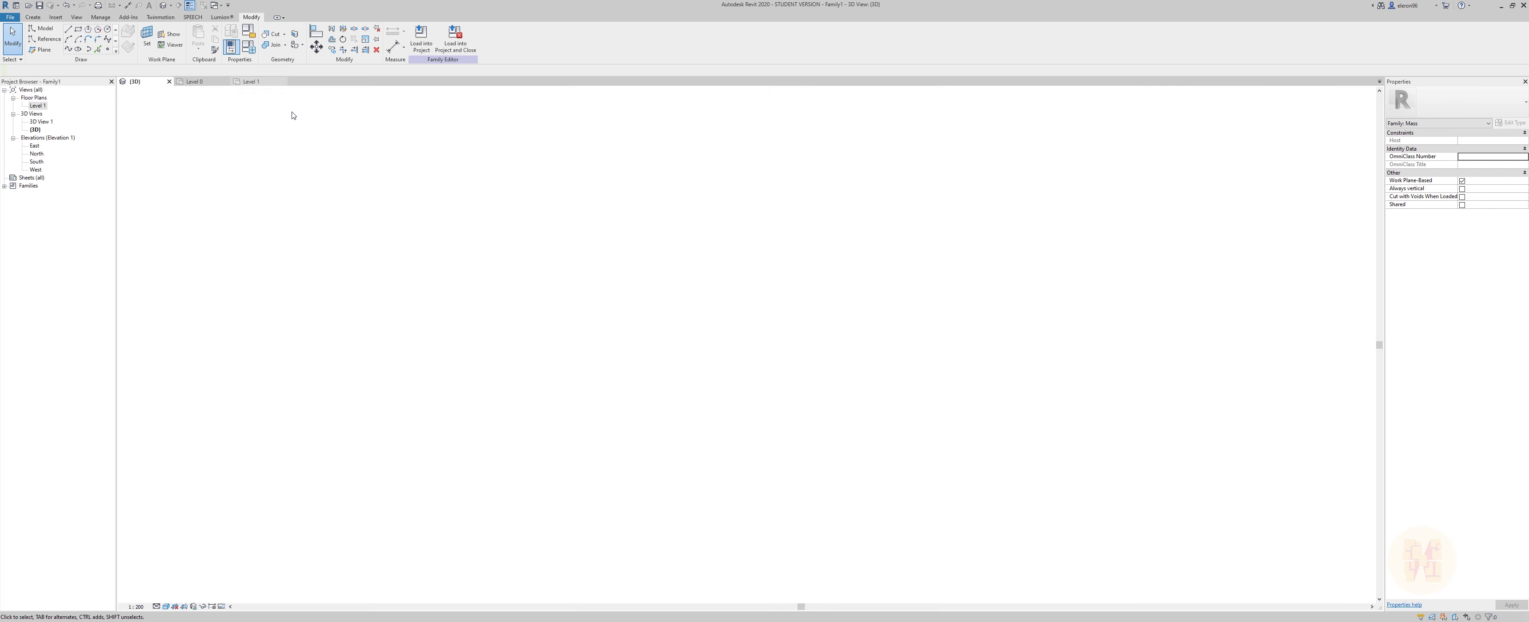
{"action": "scroll", "coordinate": [532, 306], "scroll_direction": "down", "scroll_amount": 1}
{"action": "middle_click_drag", "start_coordinate": [532, 306], "coordinate": [905, 284]}
{"action": "middle_click_drag", "start_coordinate": [815, 252], "coordinate": [812, 264], "text": "shift"}
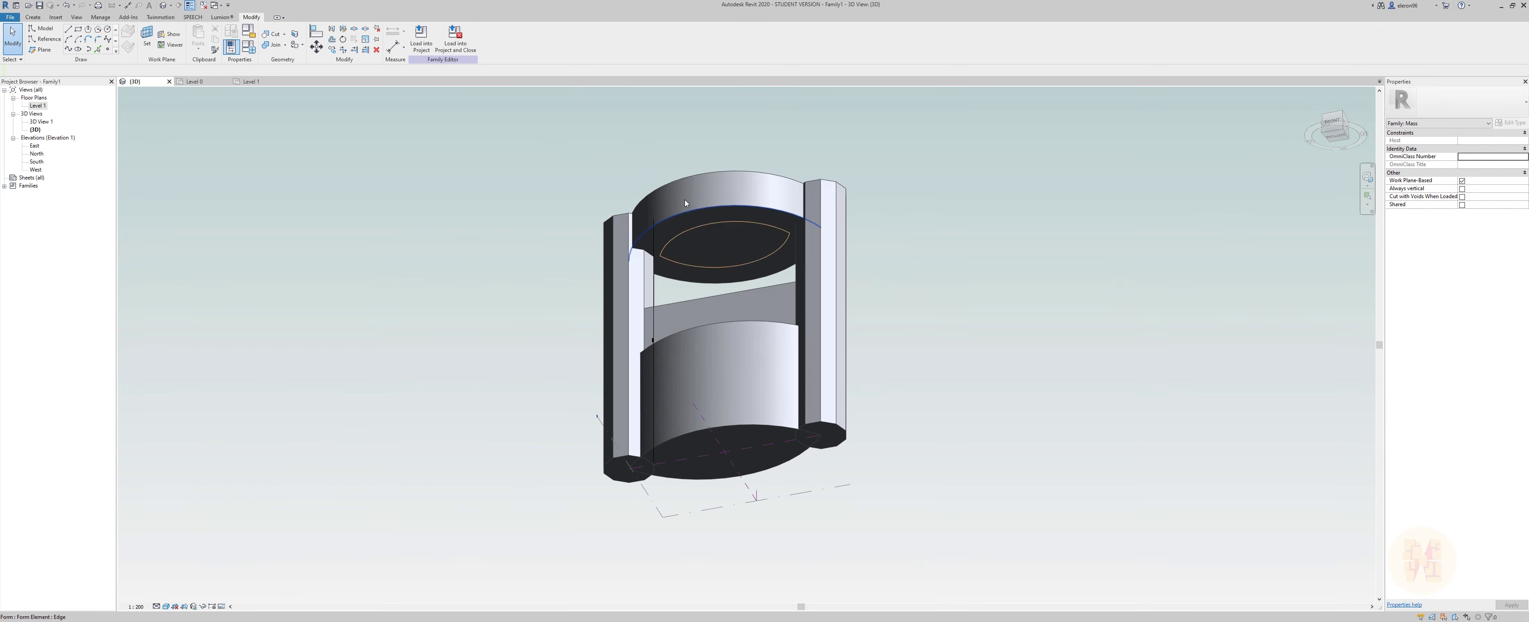
{"action": "scroll", "coordinate": [687, 223], "scroll_direction": "up", "scroll_amount": 6}
{"action": "scroll", "coordinate": [688, 233], "scroll_direction": "up", "scroll_amount": 1}
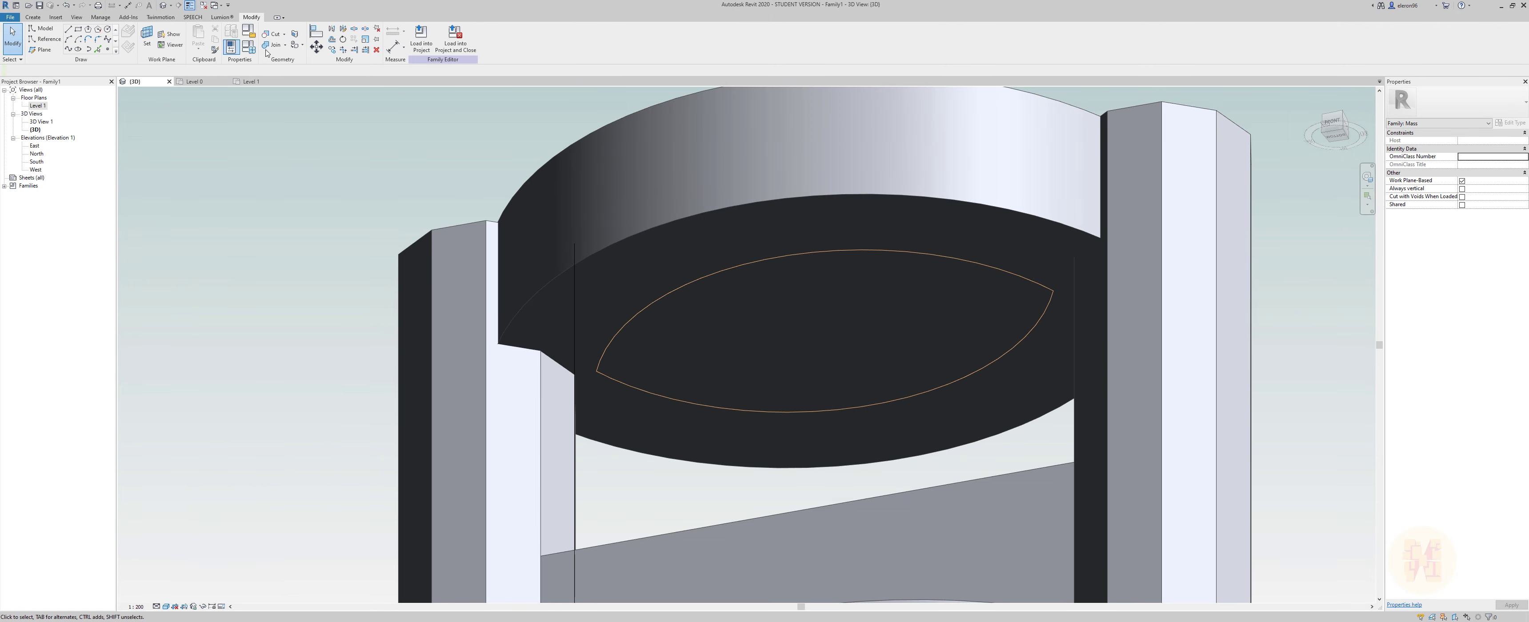
Cut the top ring solid with the lens-shaped void using Cut Geometry.
{"action": "left_click", "coordinate": [274, 34]}
{"action": "left_click", "coordinate": [604, 173]}
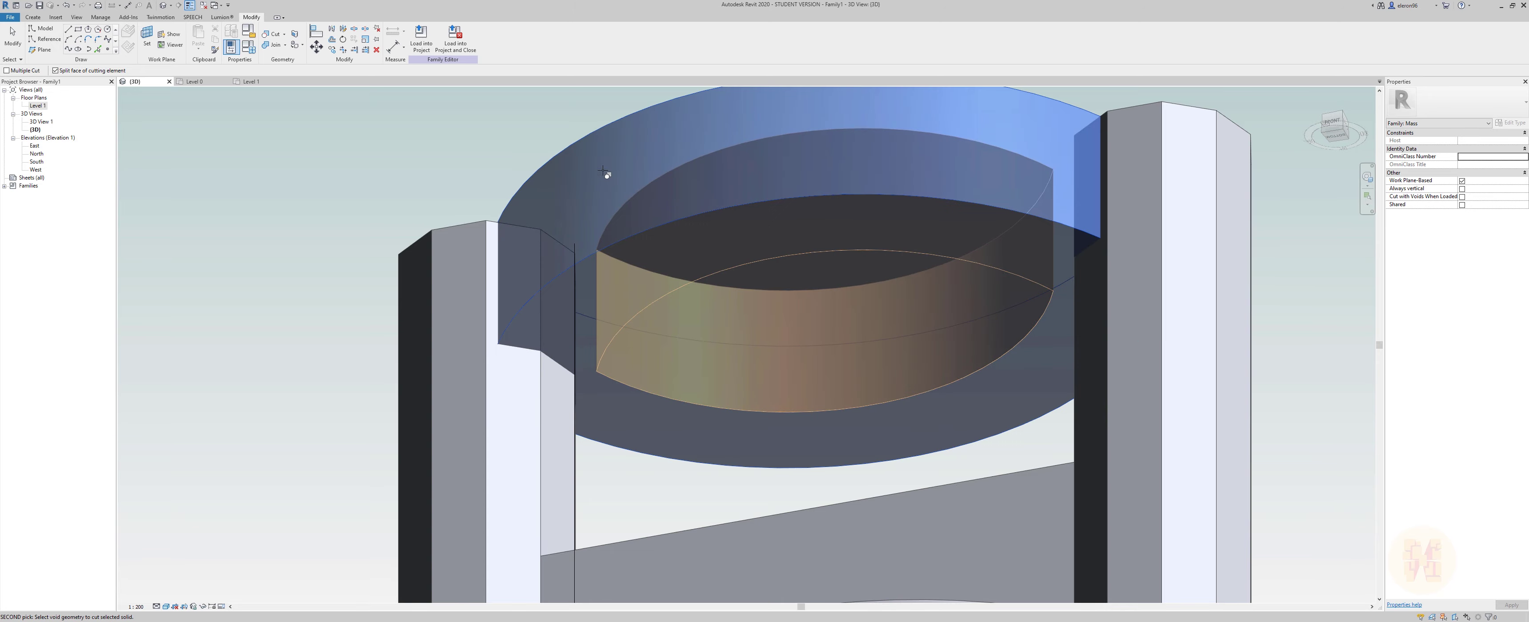
{"action": "left_click", "coordinate": [667, 291]}
{"action": "key", "text": "Escape"}
{"action": "scroll", "coordinate": [710, 297], "scroll_direction": "down", "scroll_amount": 5}
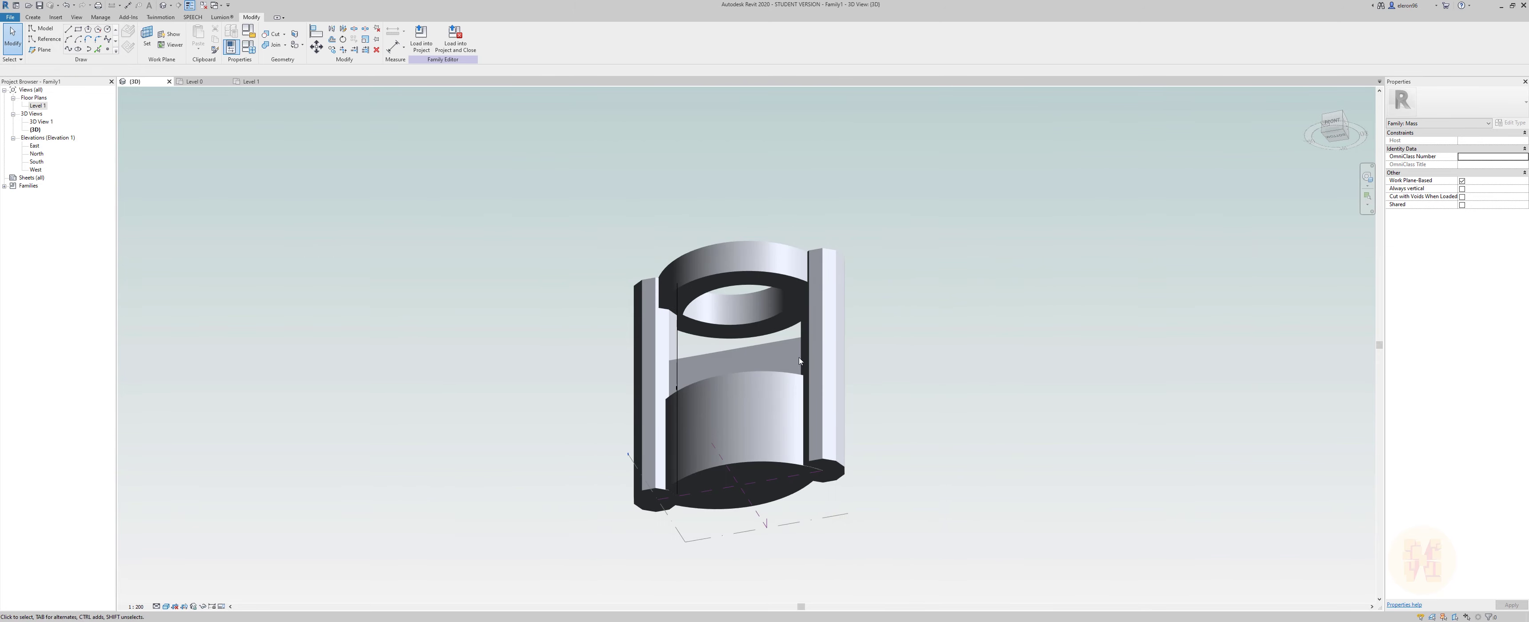
{"action": "middle_click_drag", "start_coordinate": [799, 360], "coordinate": [778, 342], "text": "shift"}
{"action": "scroll", "coordinate": [771, 338], "scroll_direction": "up", "scroll_amount": 3}
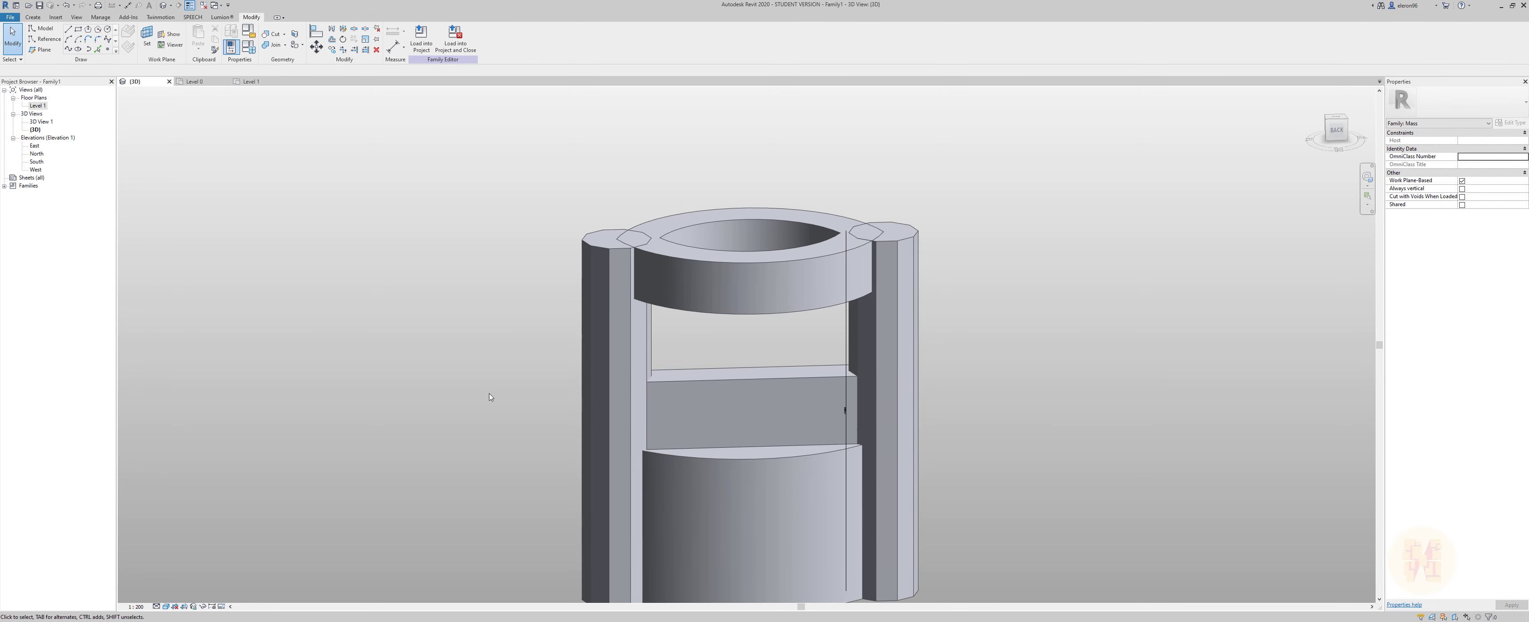
Join the right octagonal column to the adjacent mass form with Join Geometry.
{"action": "middle_click_drag", "start_coordinate": [382, 271], "coordinate": [327, 177]}
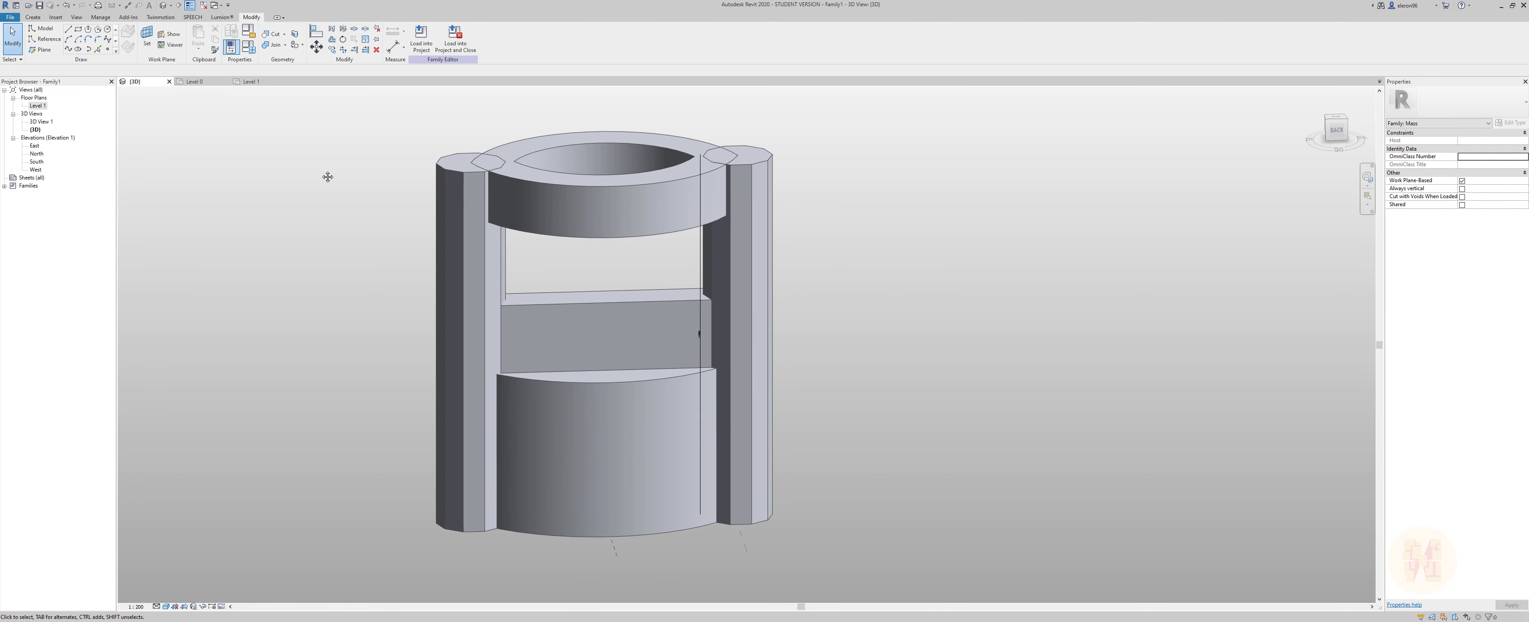
{"action": "left_click", "coordinate": [275, 46]}
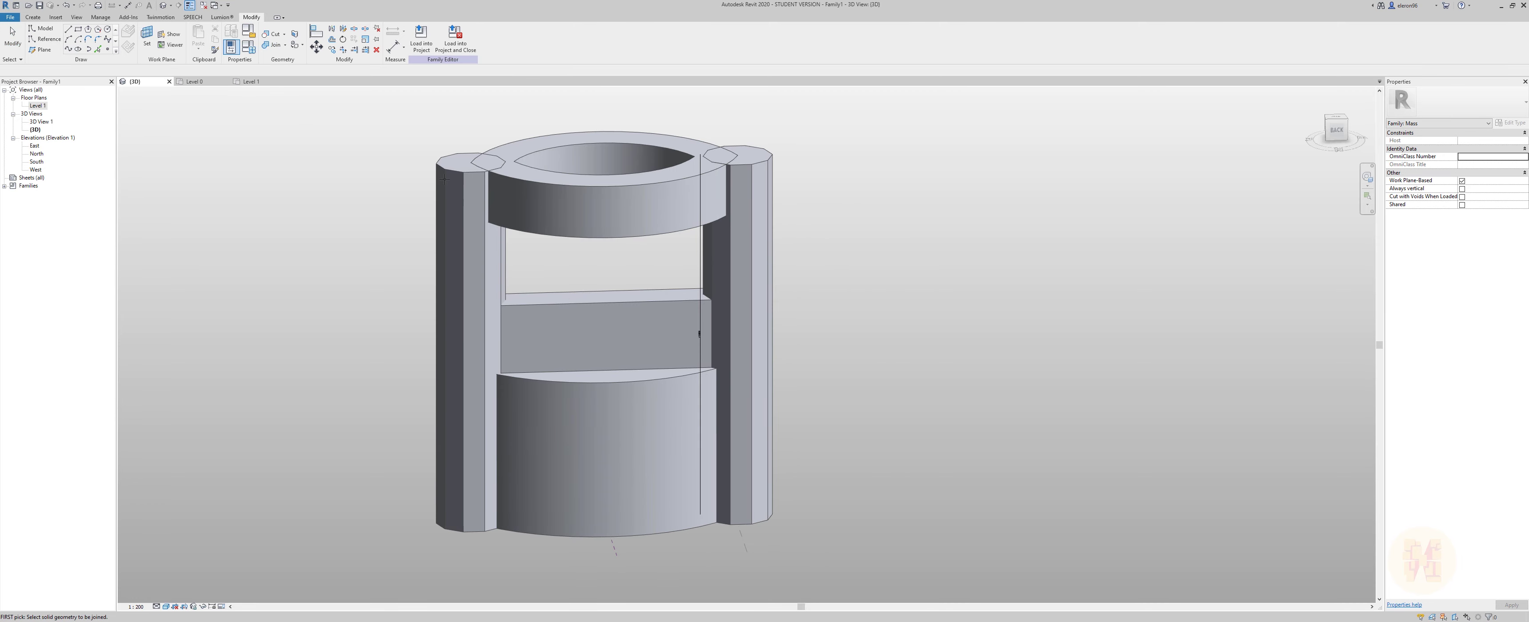
{"action": "left_click", "coordinate": [765, 181]}
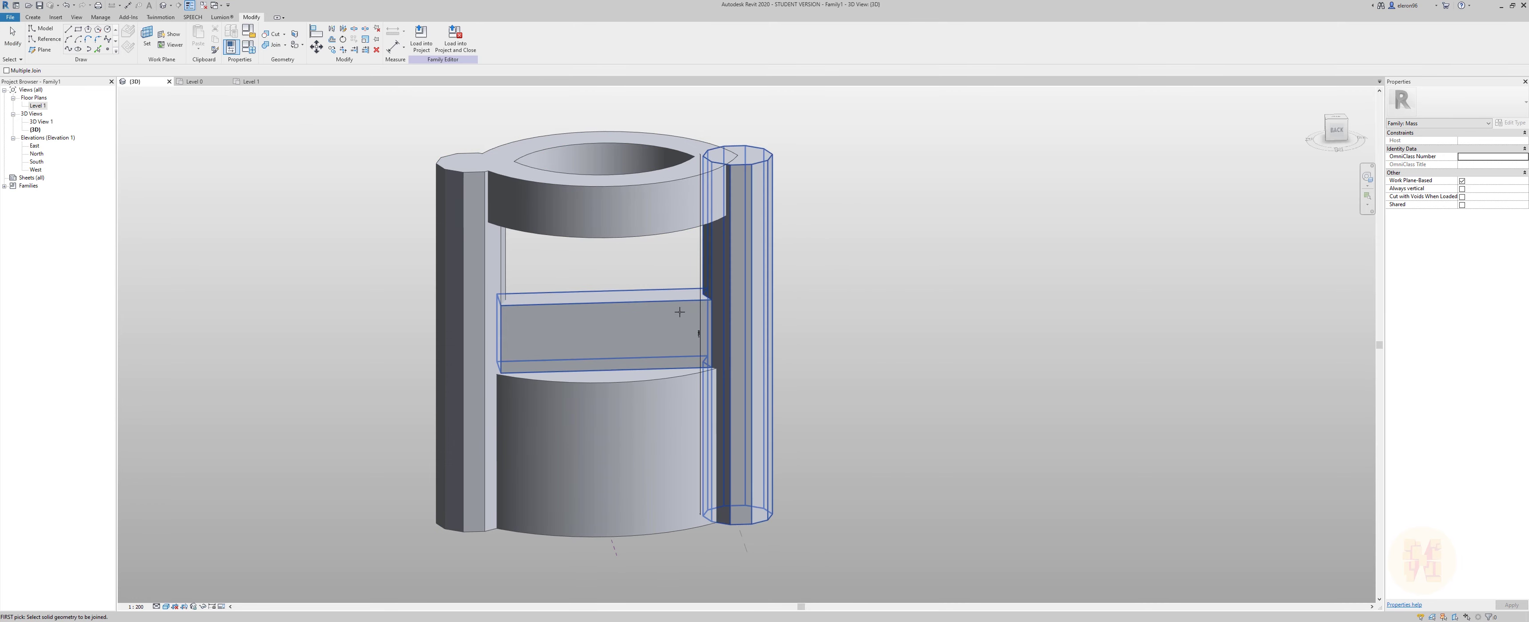
{"action": "left_click", "coordinate": [526, 415]}
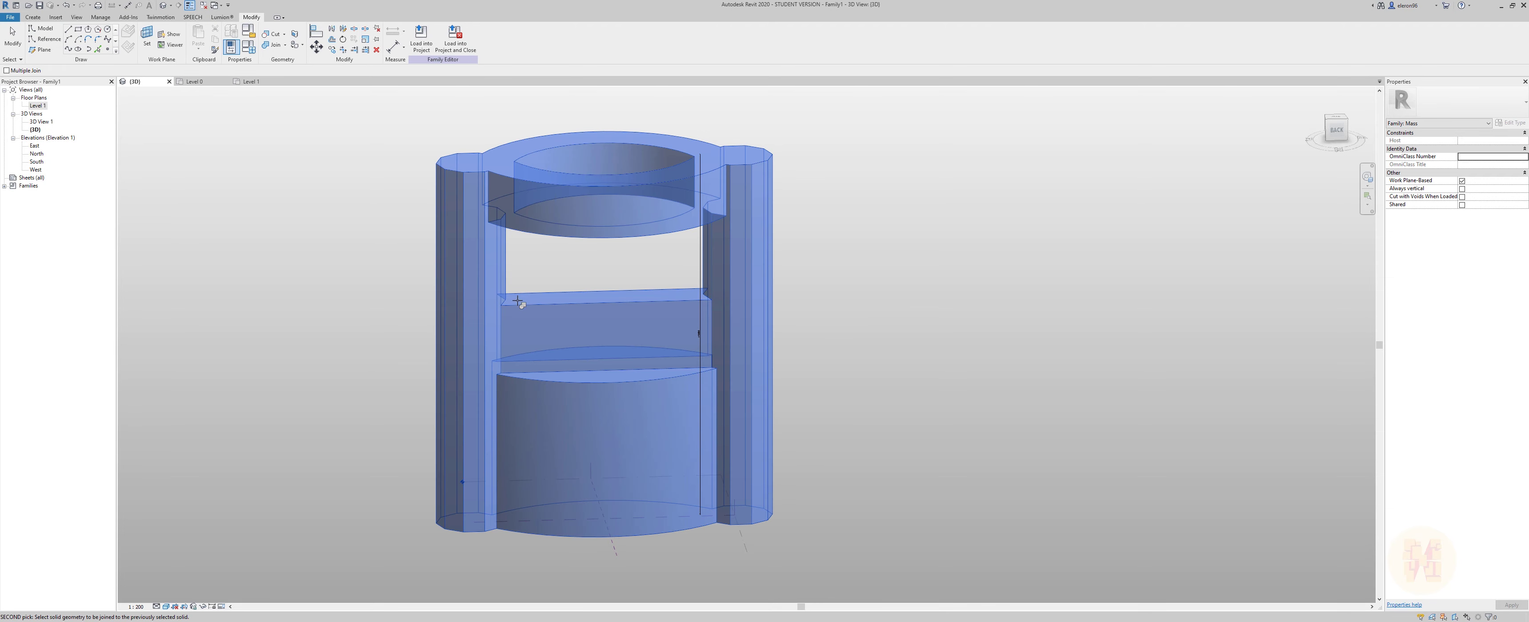
{"action": "key", "text": "Escape"}
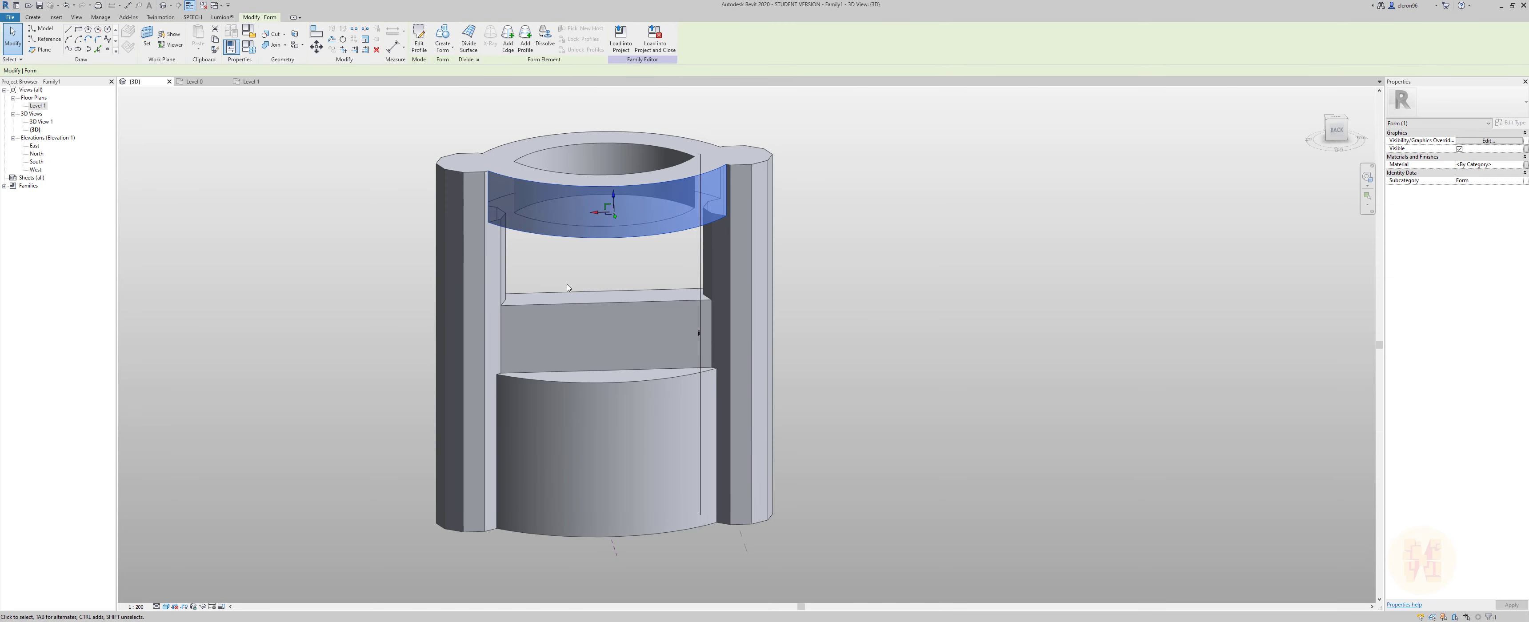
{"action": "middle_click_drag", "start_coordinate": [807, 295], "coordinate": [416, 225], "text": "shift"}
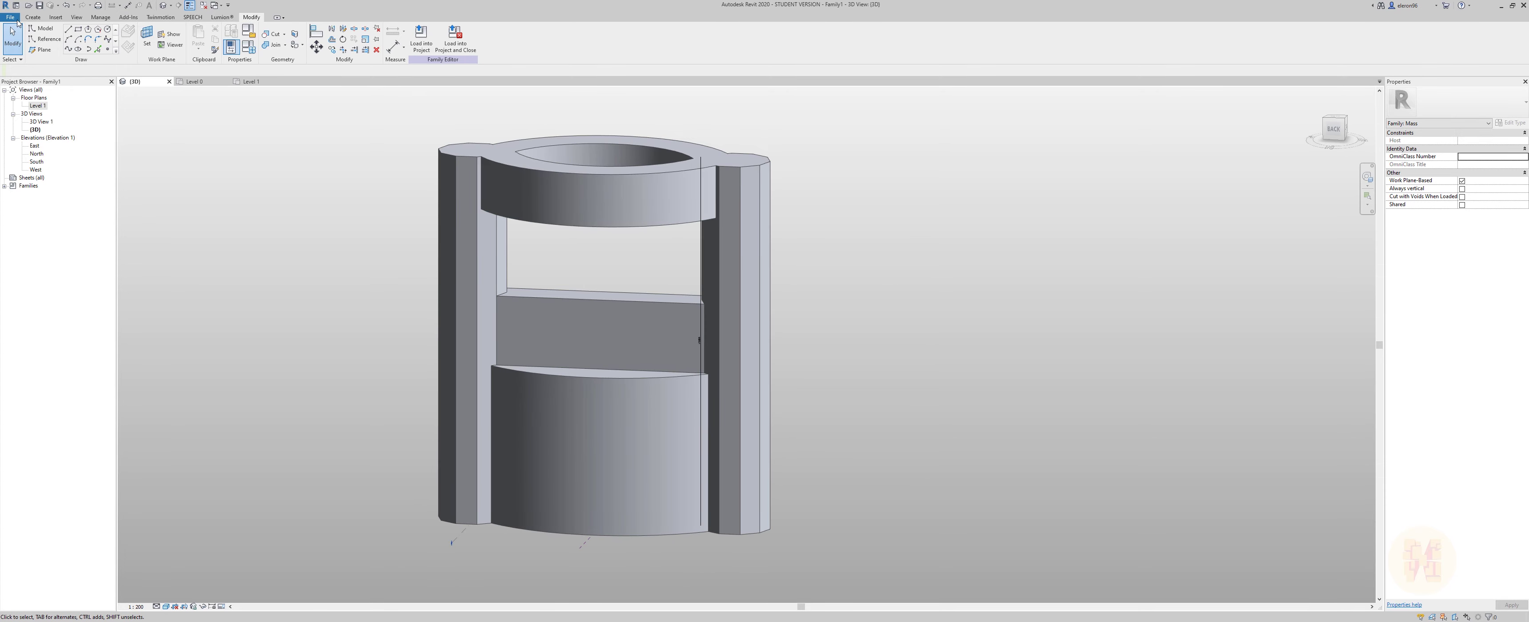
Save the family with Save As, renaming it from Family1 to 'Tower'.
{"action": "left_click", "coordinate": [10, 18]}
{"action": "mouse_move", "coordinate": [35, 122]}
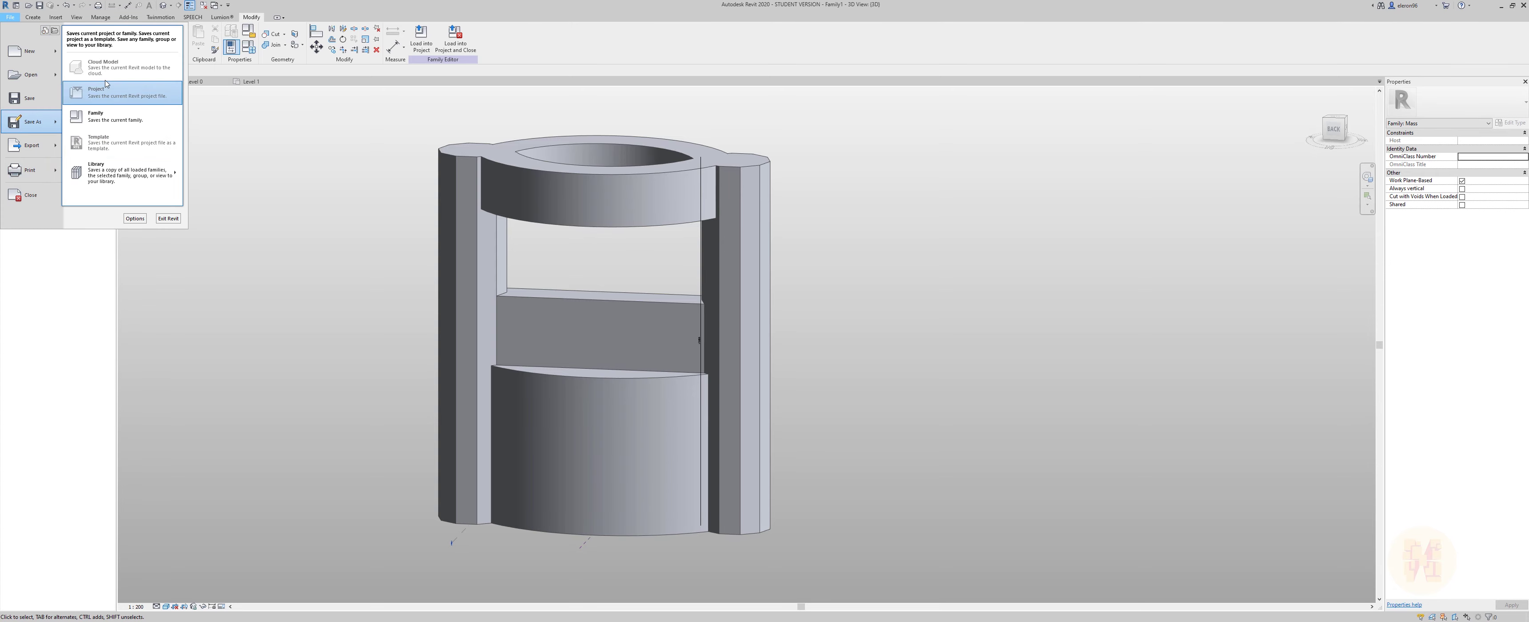
{"action": "left_click", "coordinate": [117, 122]}
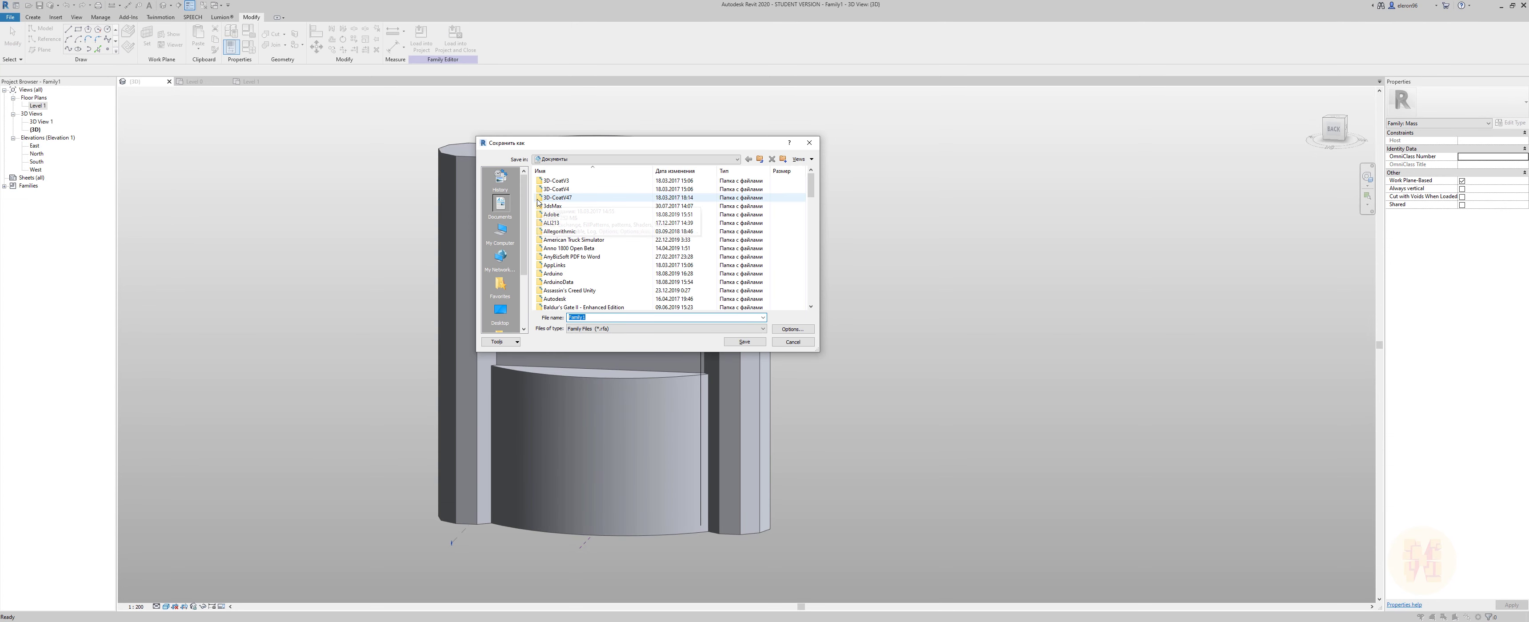
{"action": "type", "text": "Tow"}
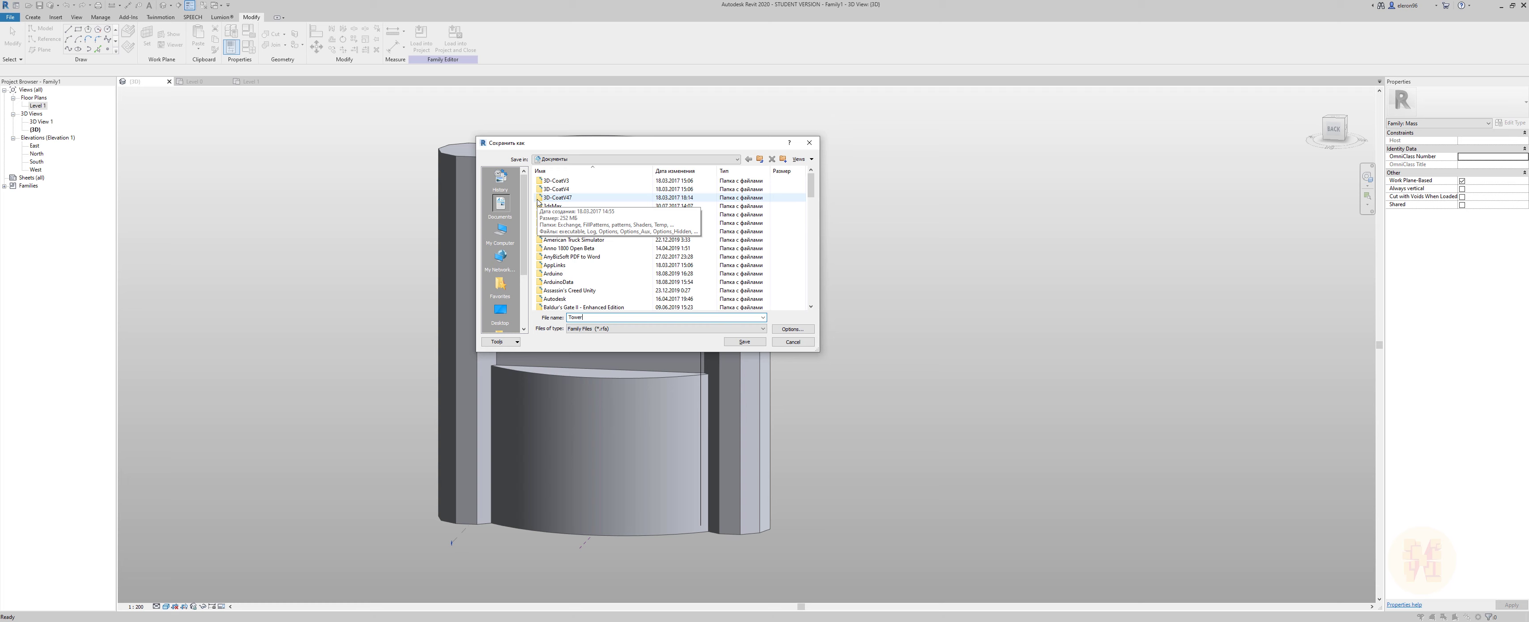
{"action": "type", "text": "er"}
{"action": "key", "text": "Return"}
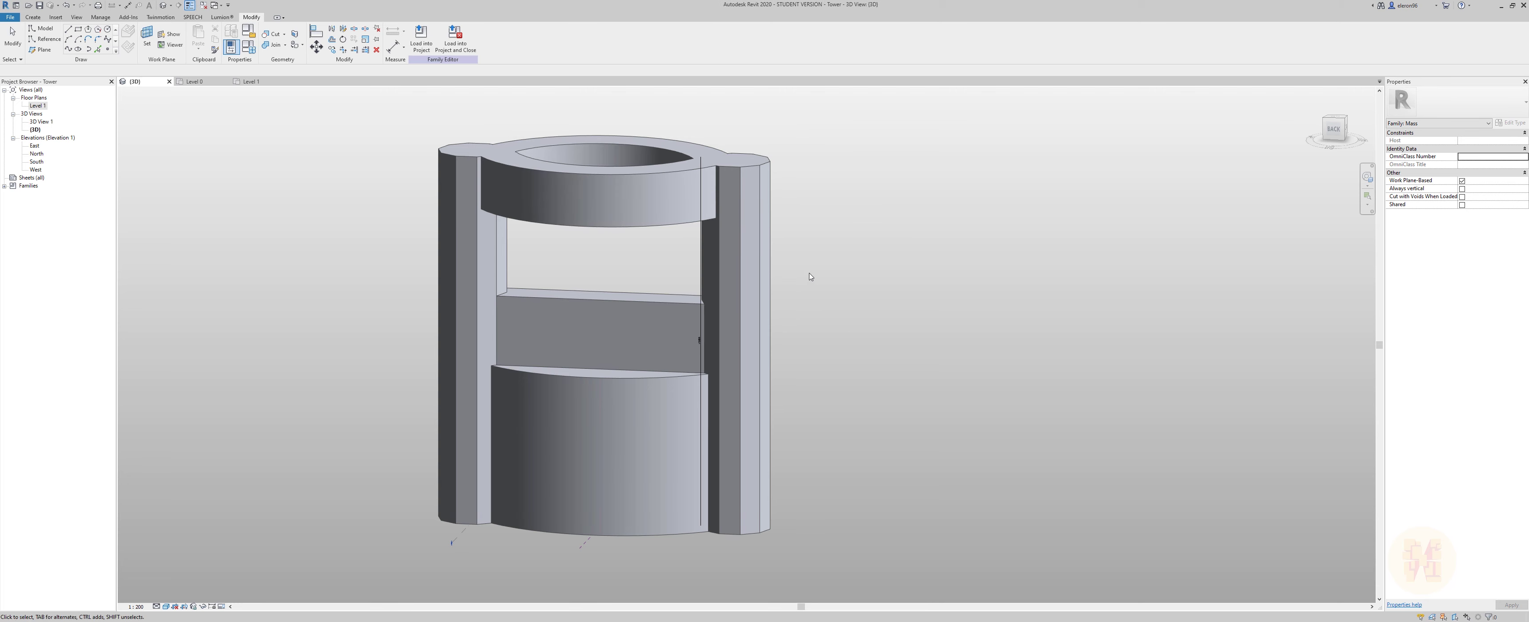
Orbit in on the left pillar and select its front face and first side faces.
{"action": "left_click", "coordinate": [701, 350]}
{"action": "key", "text": "Escape"}
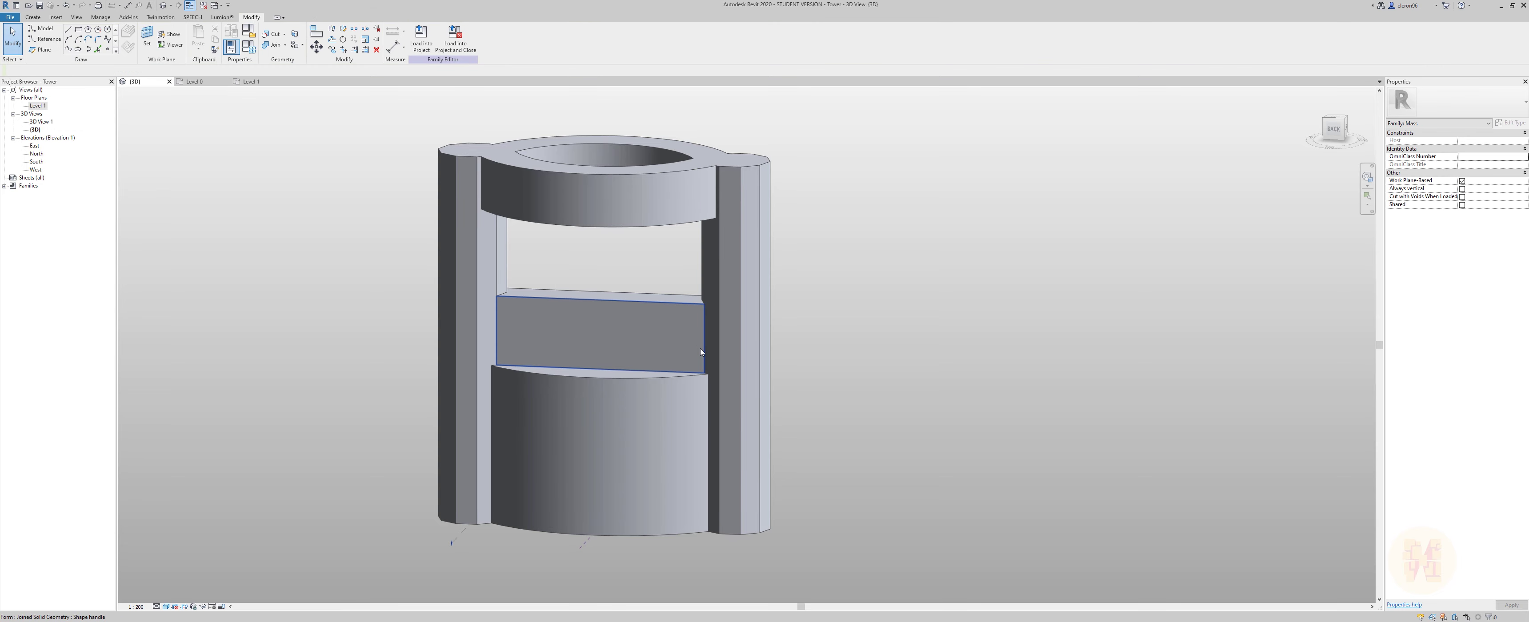
{"action": "middle_click_drag", "start_coordinate": [846, 420], "coordinate": [625, 335], "text": "shift"}
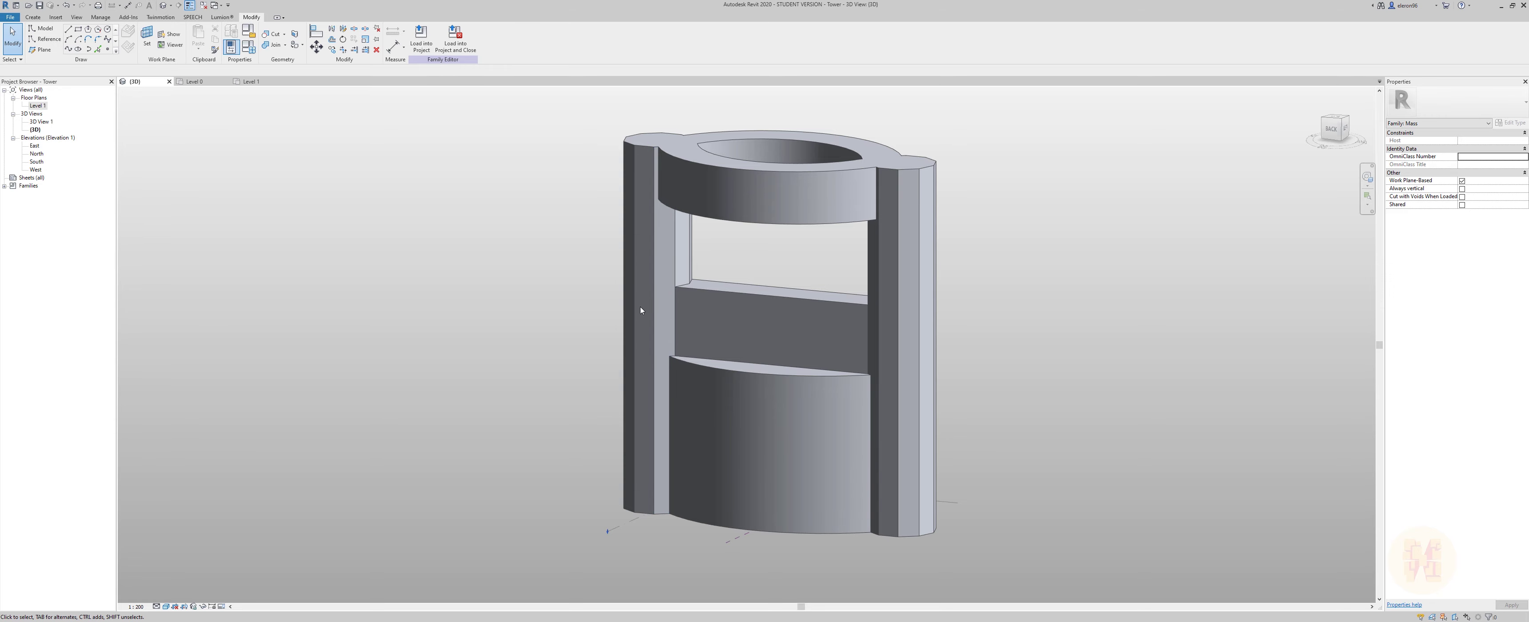
{"action": "middle_click_drag", "start_coordinate": [679, 319], "coordinate": [581, 224], "text": "shift"}
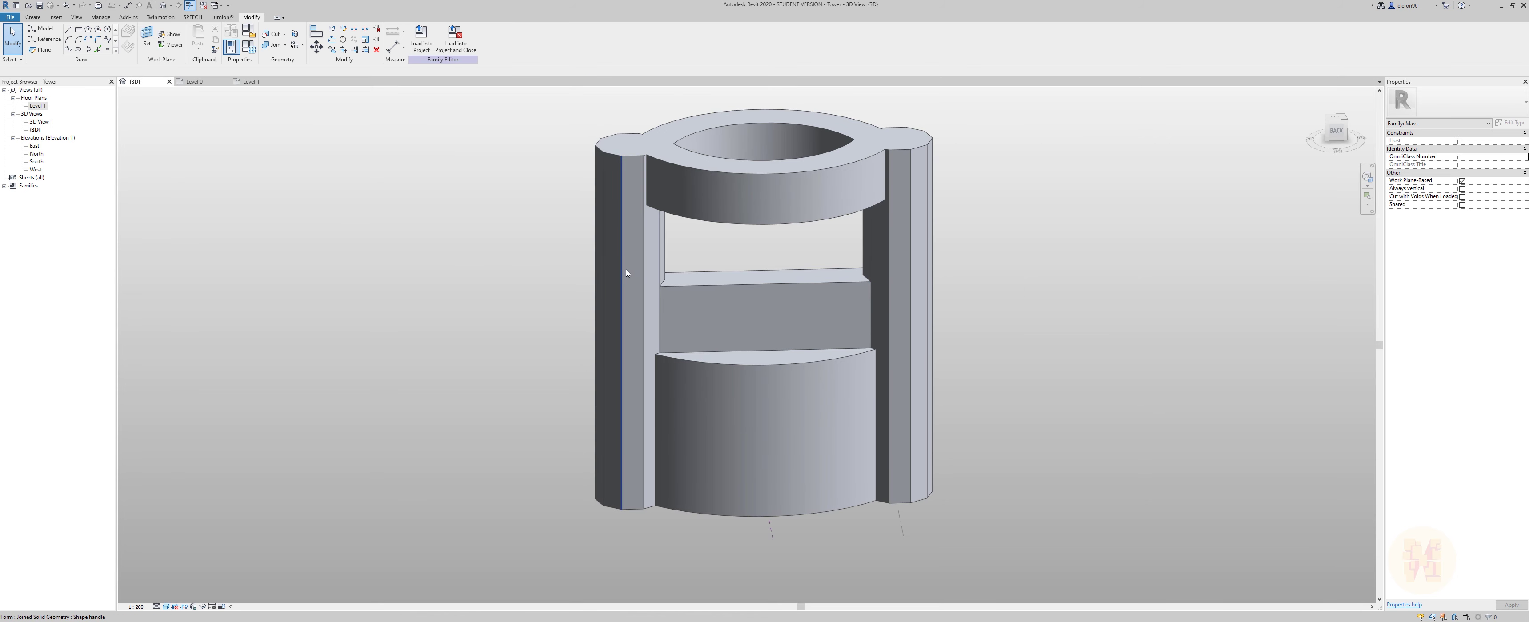
{"action": "left_click", "coordinate": [631, 272]}
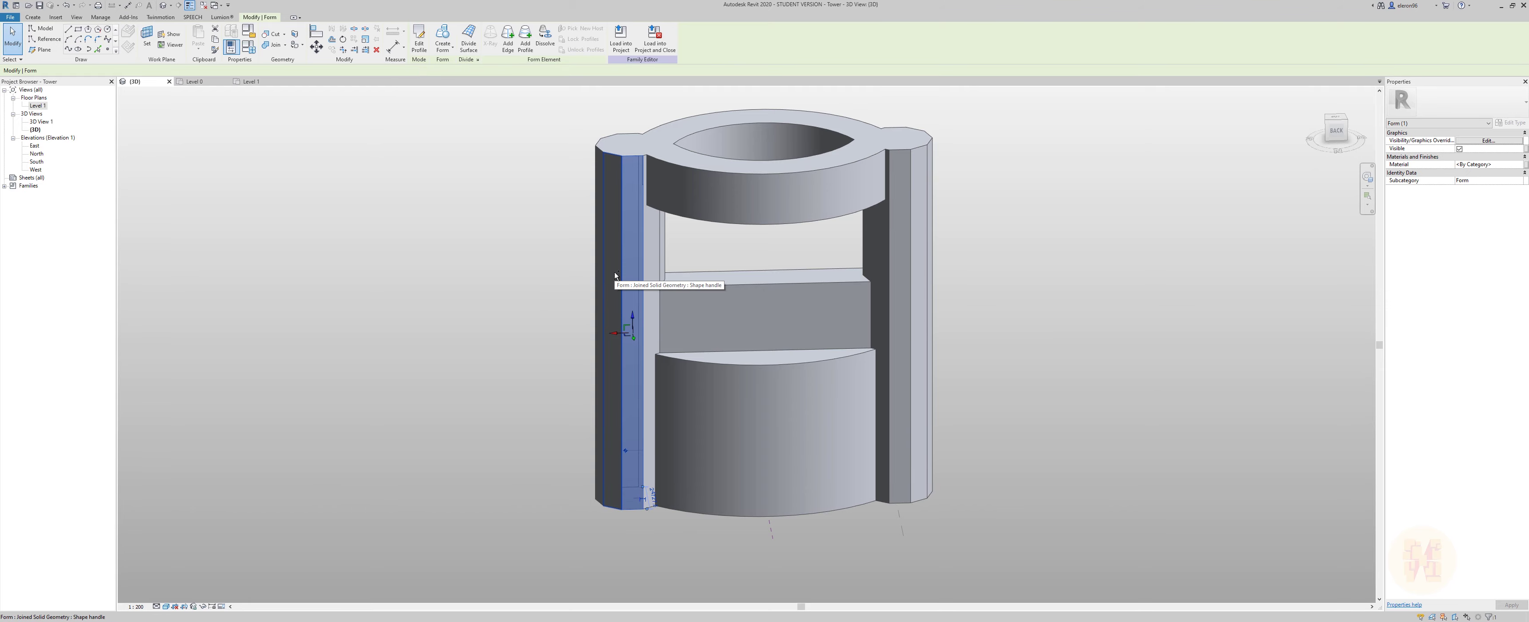
{"action": "left_click", "coordinate": [611, 294], "text": "ctrl"}
{"action": "middle_click_drag", "start_coordinate": [539, 298], "coordinate": [642, 332], "text": "shift"}
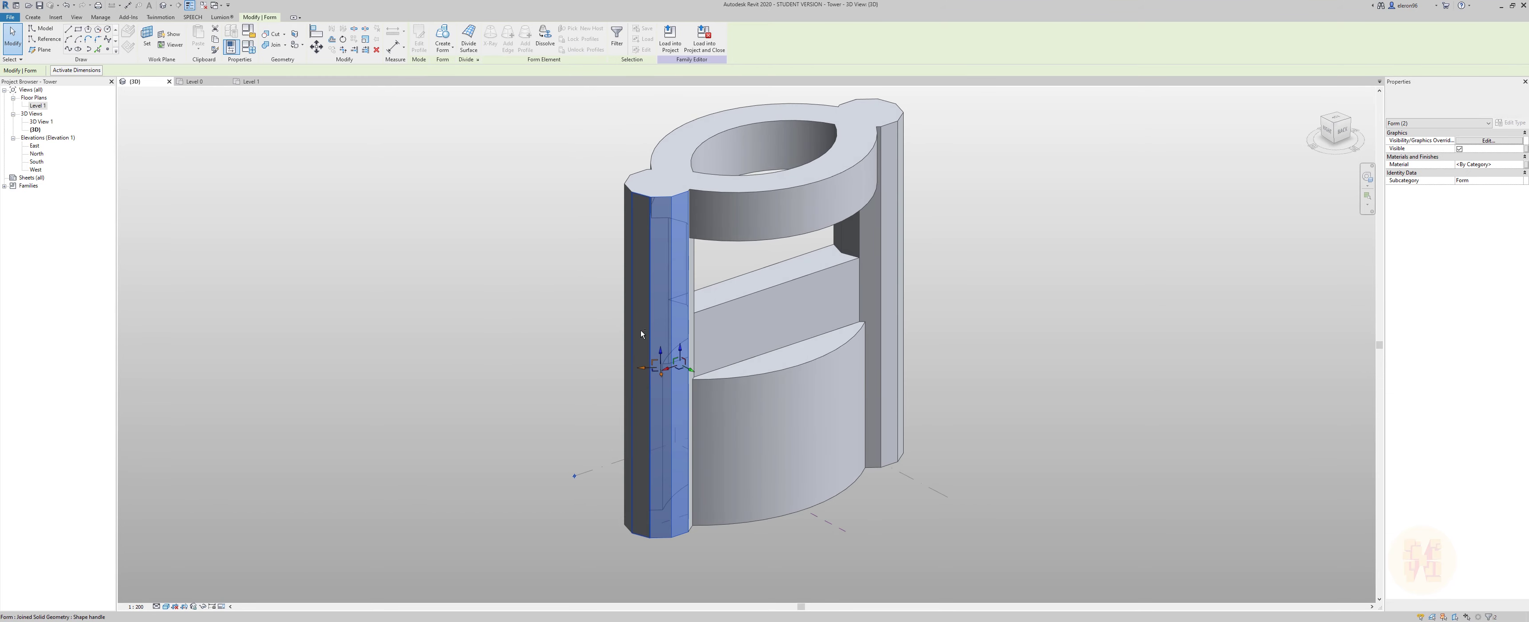
{"action": "left_click", "coordinate": [635, 511], "text": "ctrl"}
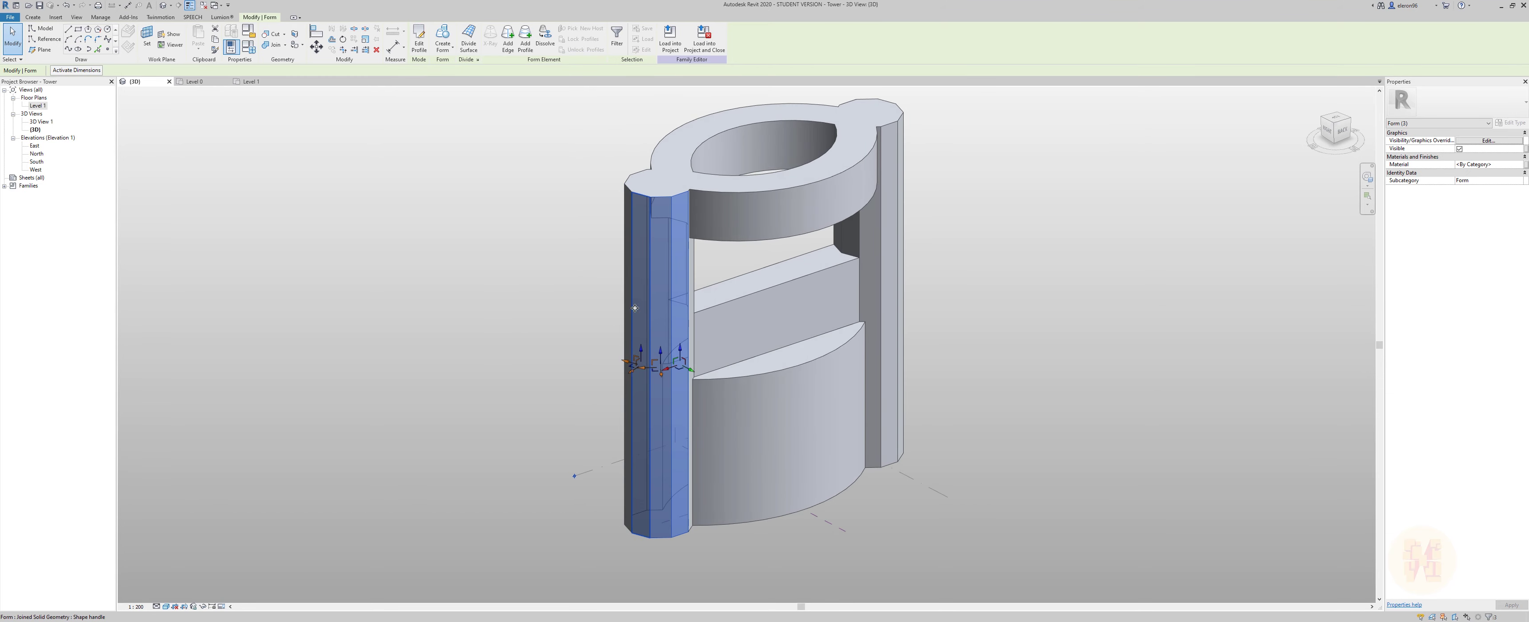
Add the remaining narrow pillar faces until all ten faces are selected.
{"action": "middle_click_drag", "start_coordinate": [575, 422], "coordinate": [885, 526], "text": "shift"}
{"action": "left_click", "coordinate": [885, 527], "text": "ctrl"}
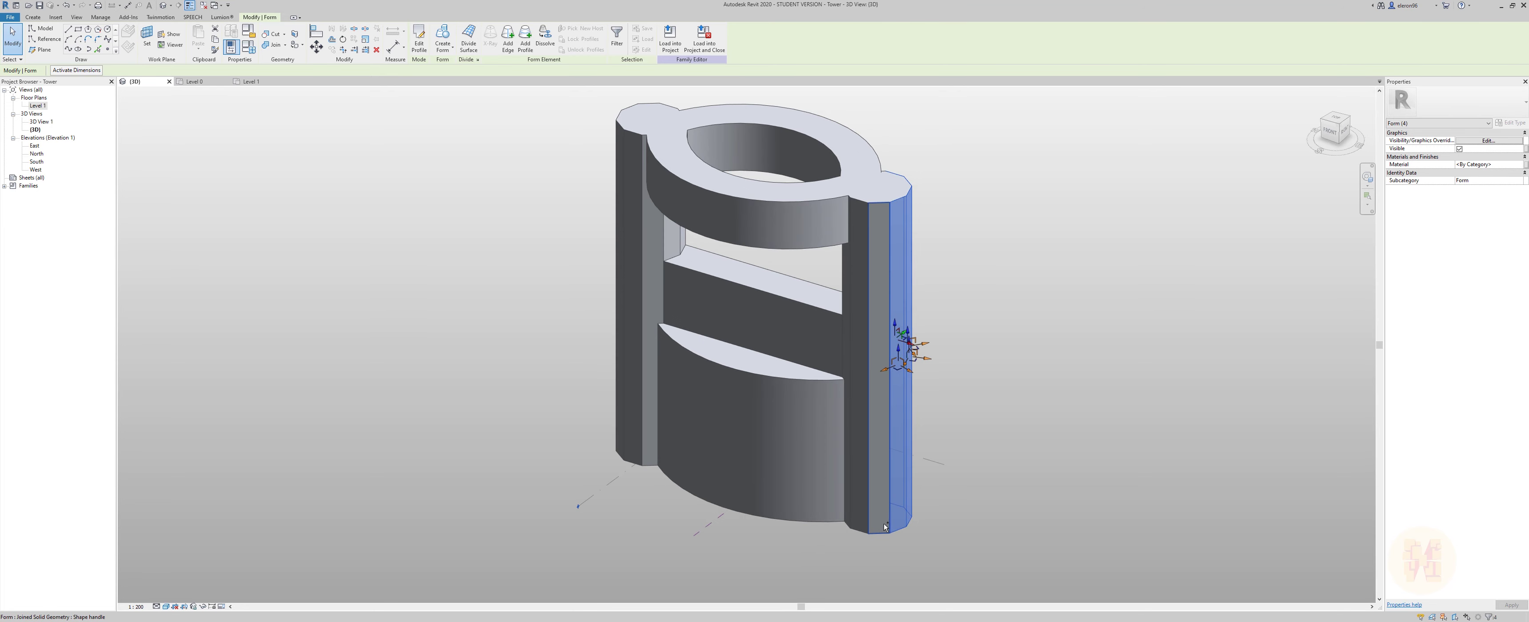
{"action": "left_click", "coordinate": [854, 519], "text": "ctrl"}
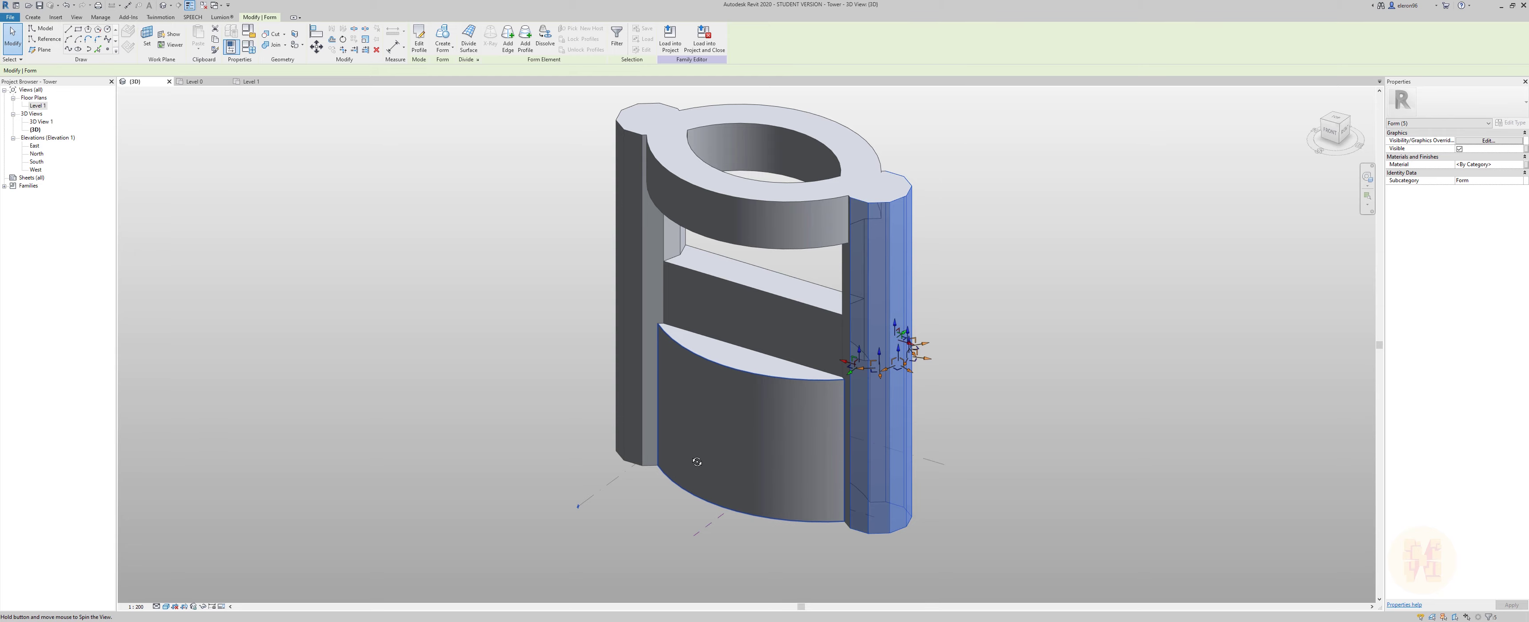
{"action": "middle_click_drag", "start_coordinate": [697, 461], "coordinate": [849, 315], "text": "shift"}
{"action": "left_click", "coordinate": [853, 306], "text": "ctrl"}
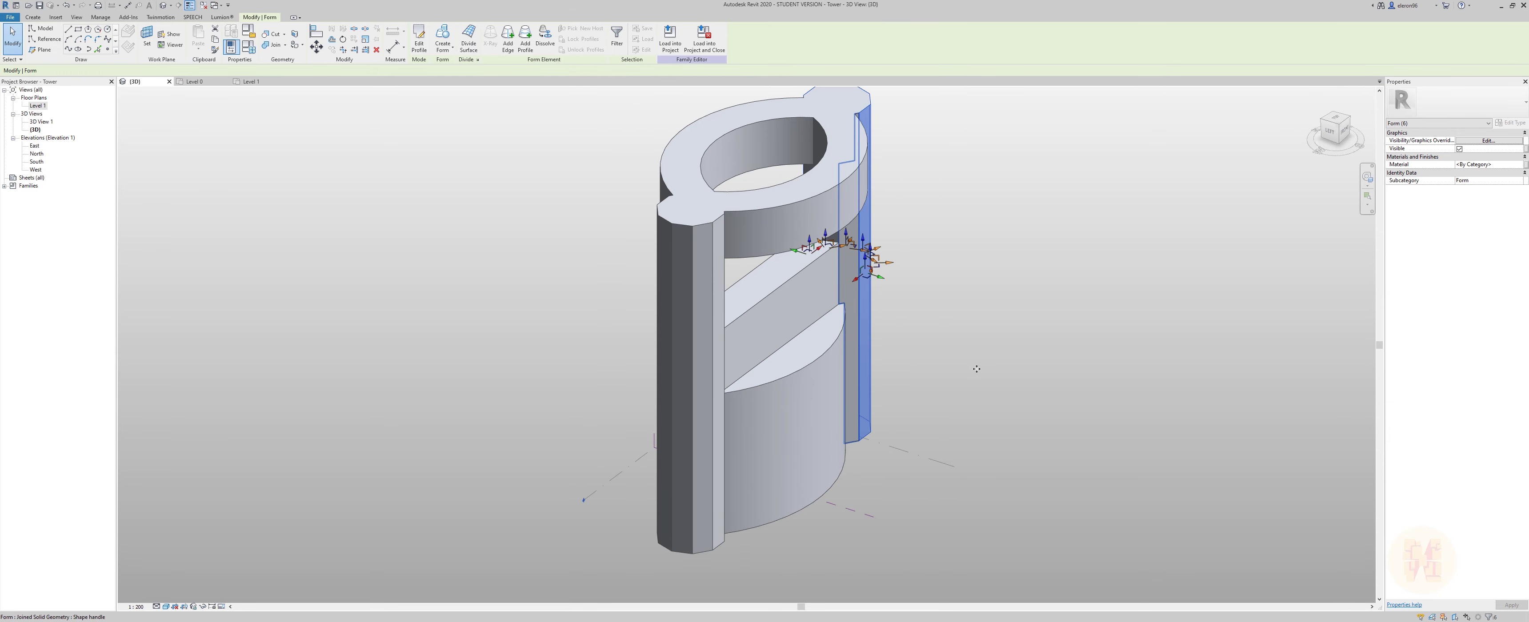
{"action": "left_click", "coordinate": [851, 323], "text": "ctrl"}
{"action": "middle_click_drag", "start_coordinate": [977, 369], "coordinate": [883, 323]}
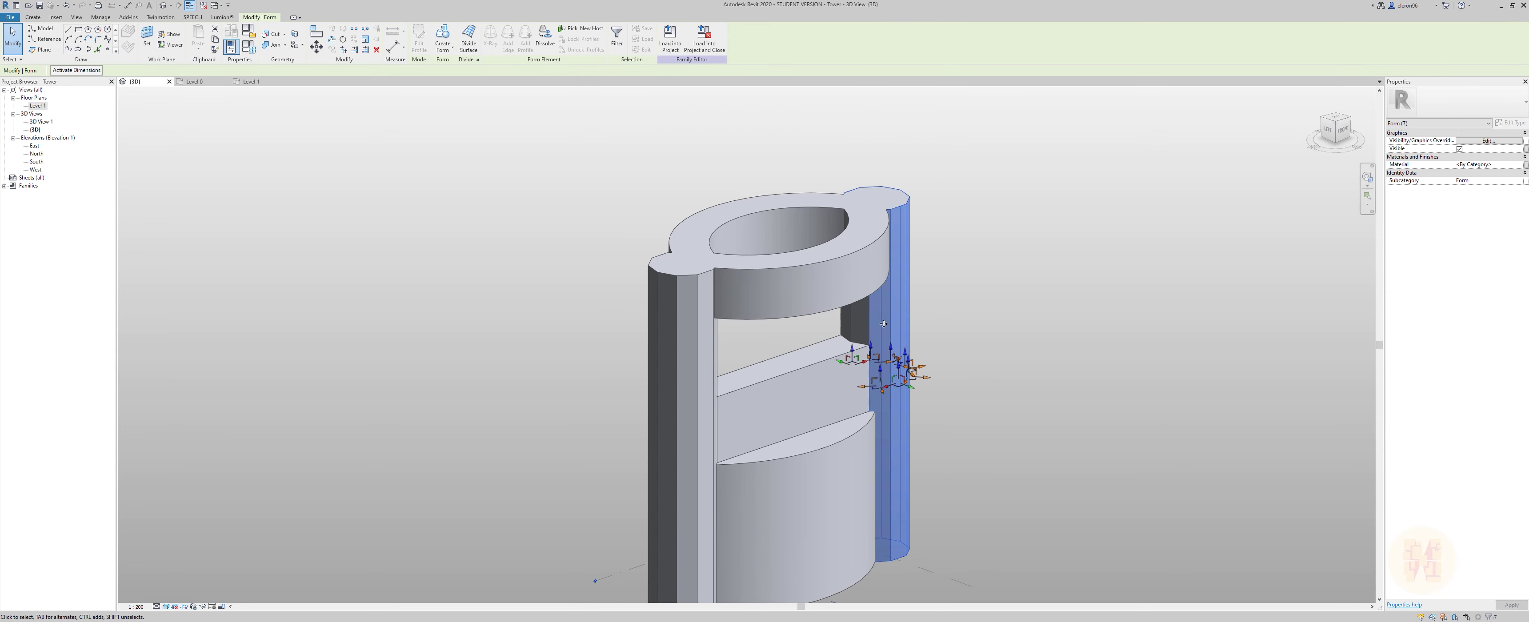
{"action": "left_click", "coordinate": [847, 324], "text": "ctrl"}
{"action": "left_click", "coordinate": [846, 330], "text": "ctrl"}
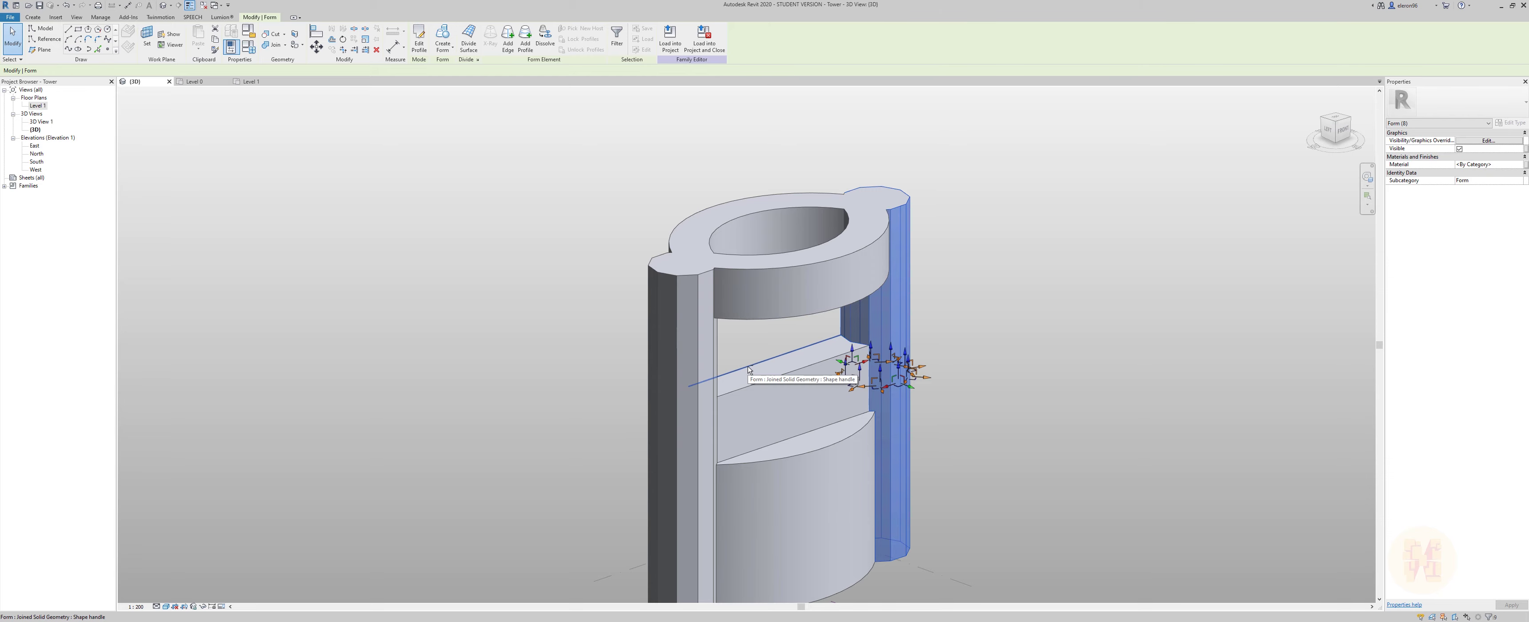
{"action": "middle_click_drag", "start_coordinate": [846, 330], "coordinate": [952, 304], "text": "shift"}
{"action": "left_click", "coordinate": [796, 389], "text": "ctrl"}
{"action": "middle_click_drag", "start_coordinate": [812, 294], "coordinate": [775, 199]}
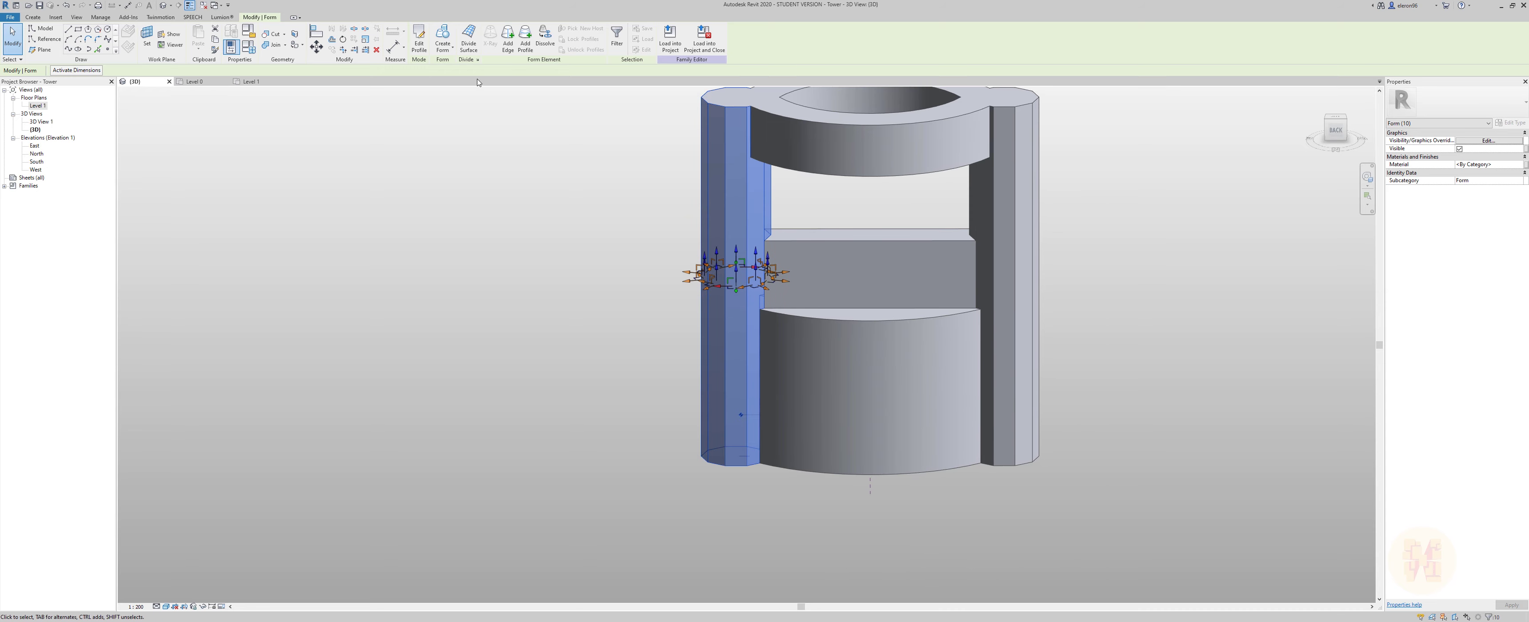
Divide the selected pillar faces and apply the Triangle (flat) pattern.
{"action": "left_click", "coordinate": [468, 43]}
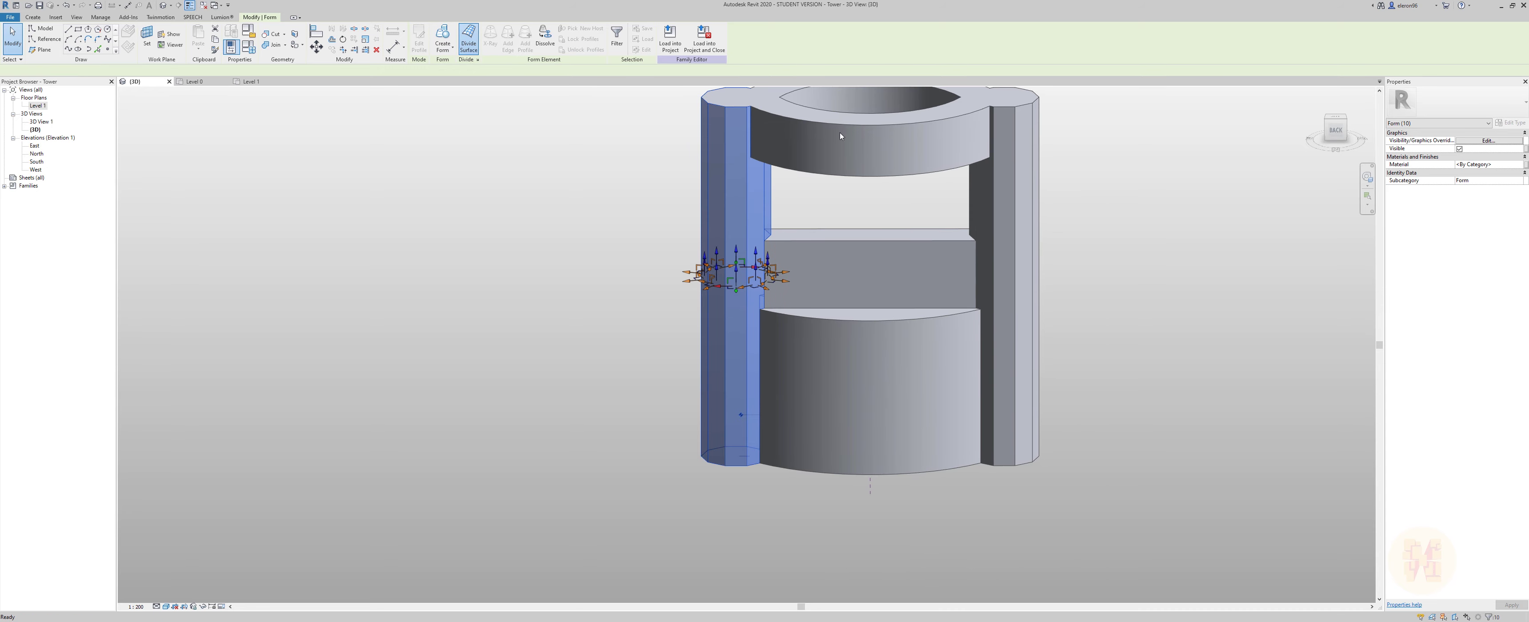
{"action": "left_click", "coordinate": [1431, 104]}
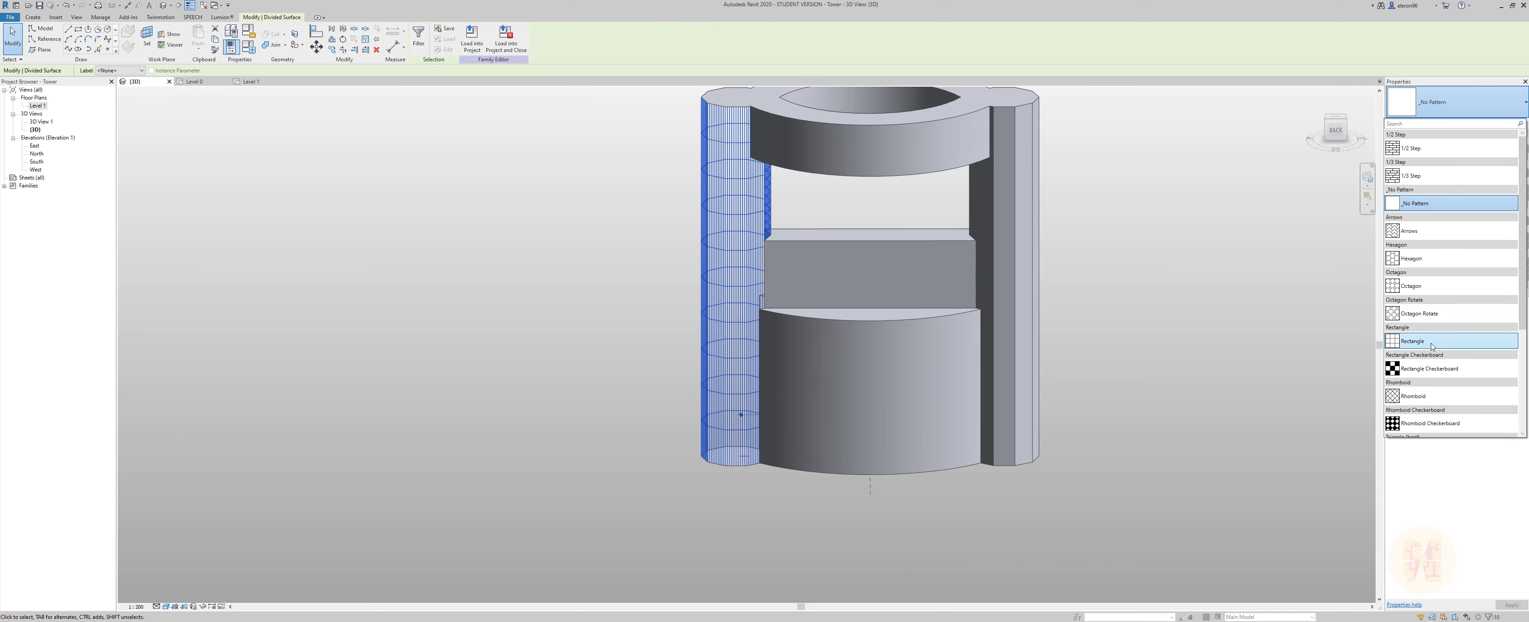
{"action": "scroll", "coordinate": [1424, 320], "scroll_direction": "down", "scroll_amount": 3}
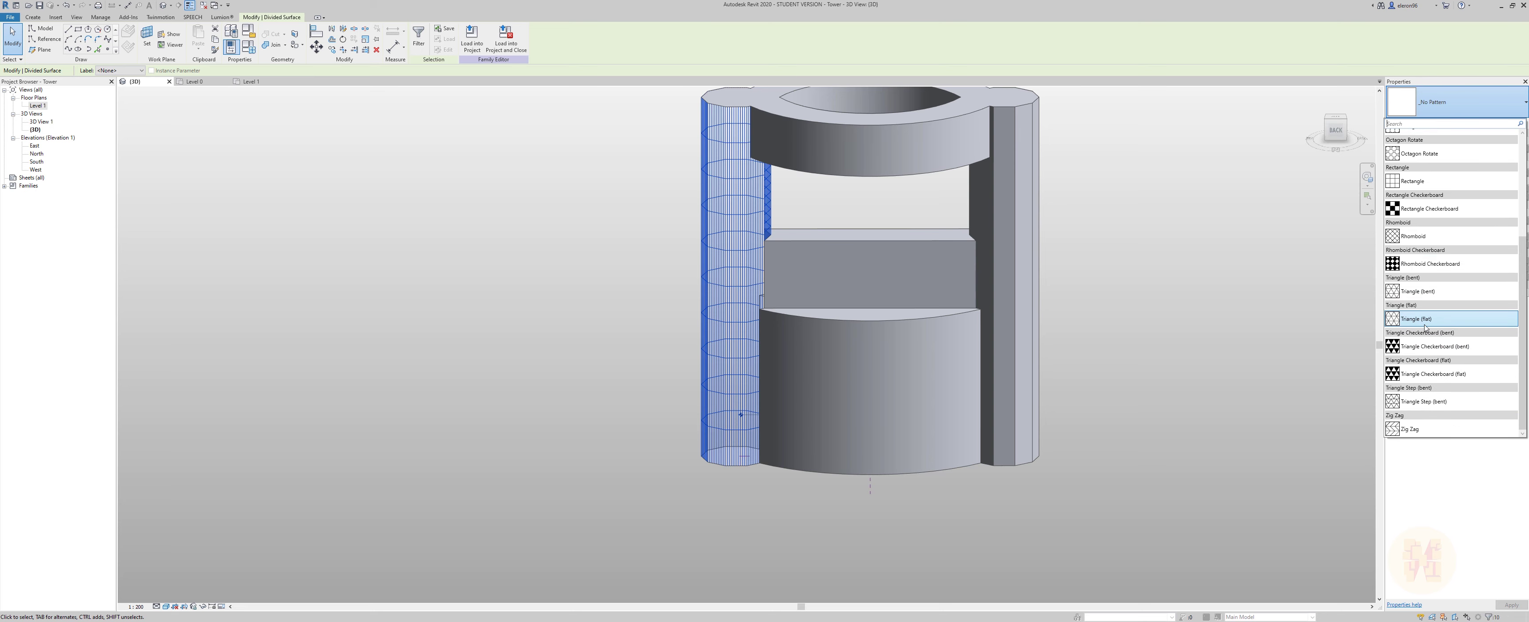
{"action": "left_click", "coordinate": [1424, 323]}
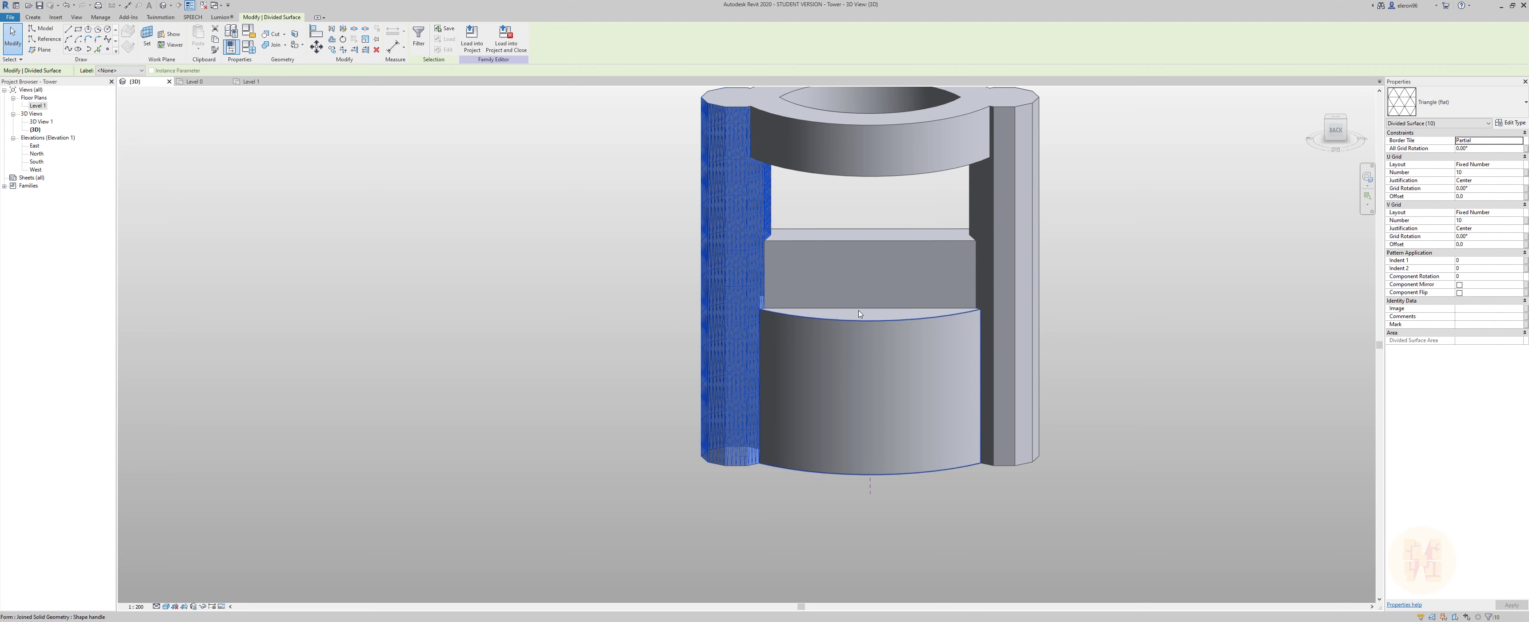
Set the V grid number to 2 and switch the U grid layout to Fixed Distance.
{"action": "left_click", "coordinate": [1477, 221]}
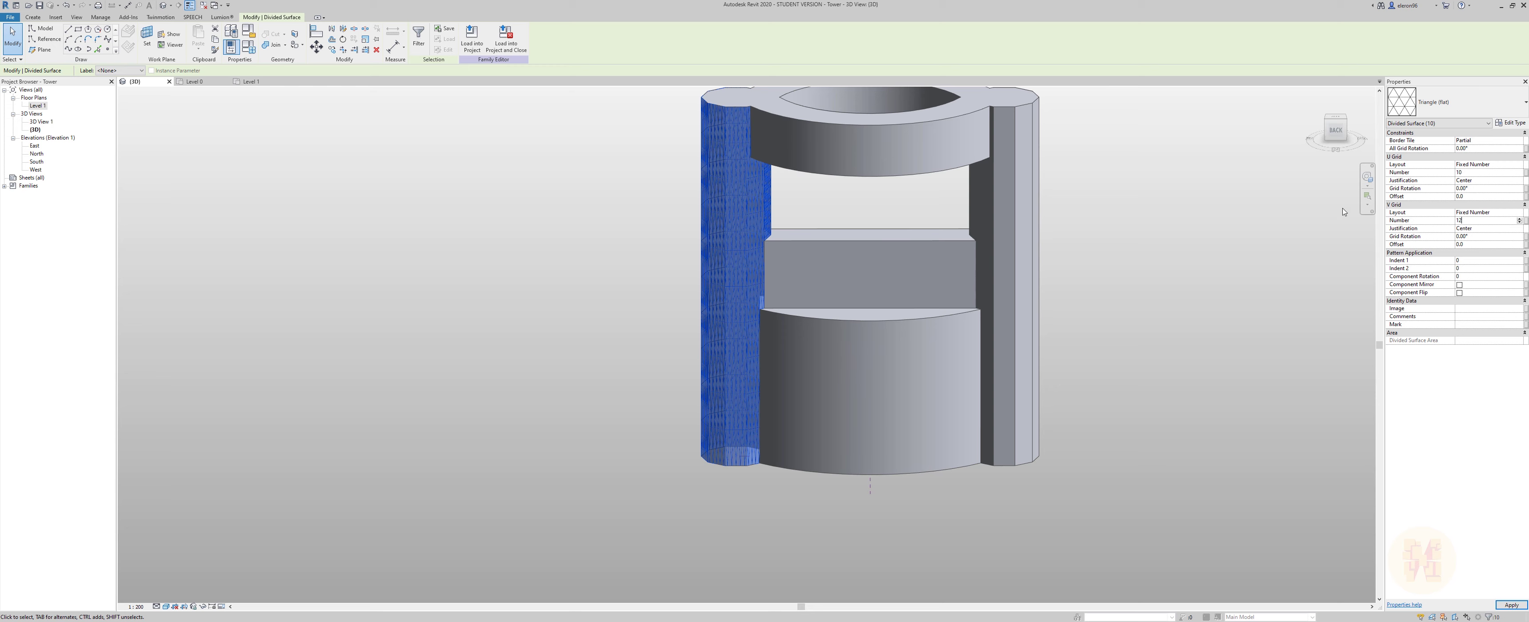
{"action": "middle_click_drag", "start_coordinate": [951, 368], "coordinate": [1018, 331]}
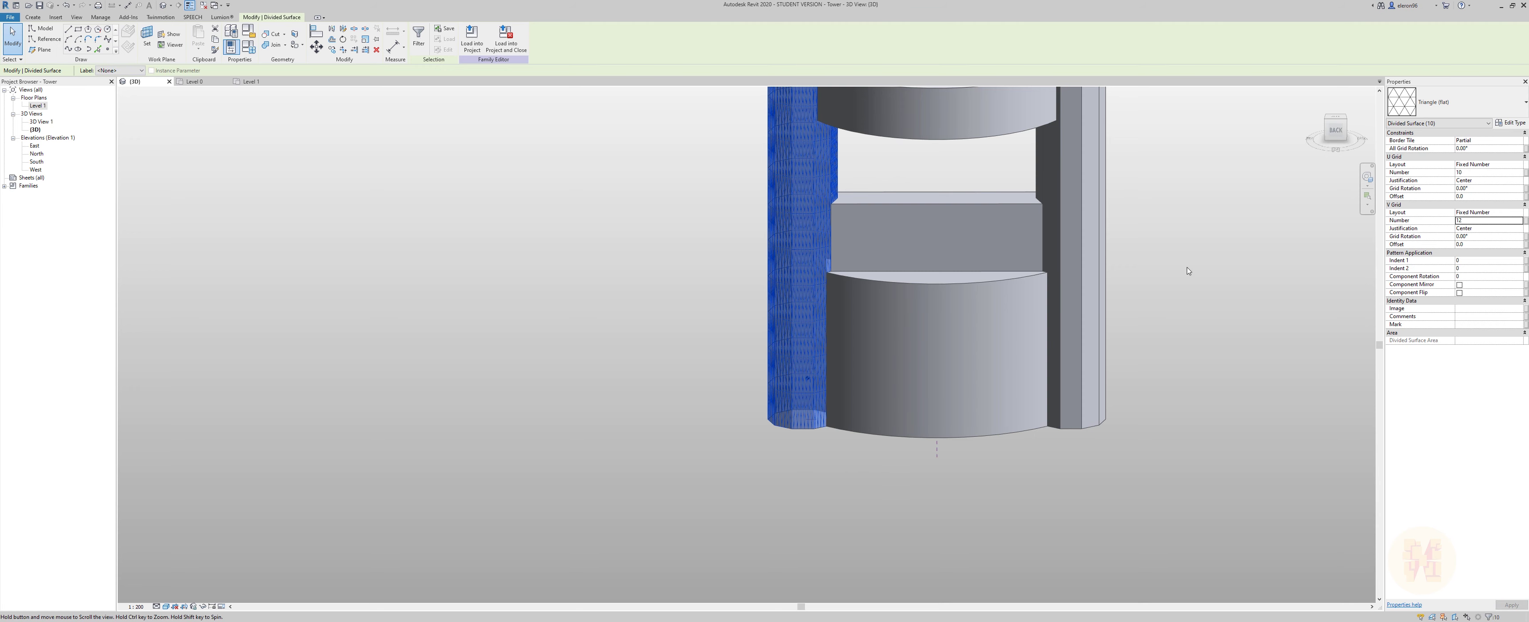
{"action": "middle_click_drag", "start_coordinate": [1187, 267], "coordinate": [1162, 296]}
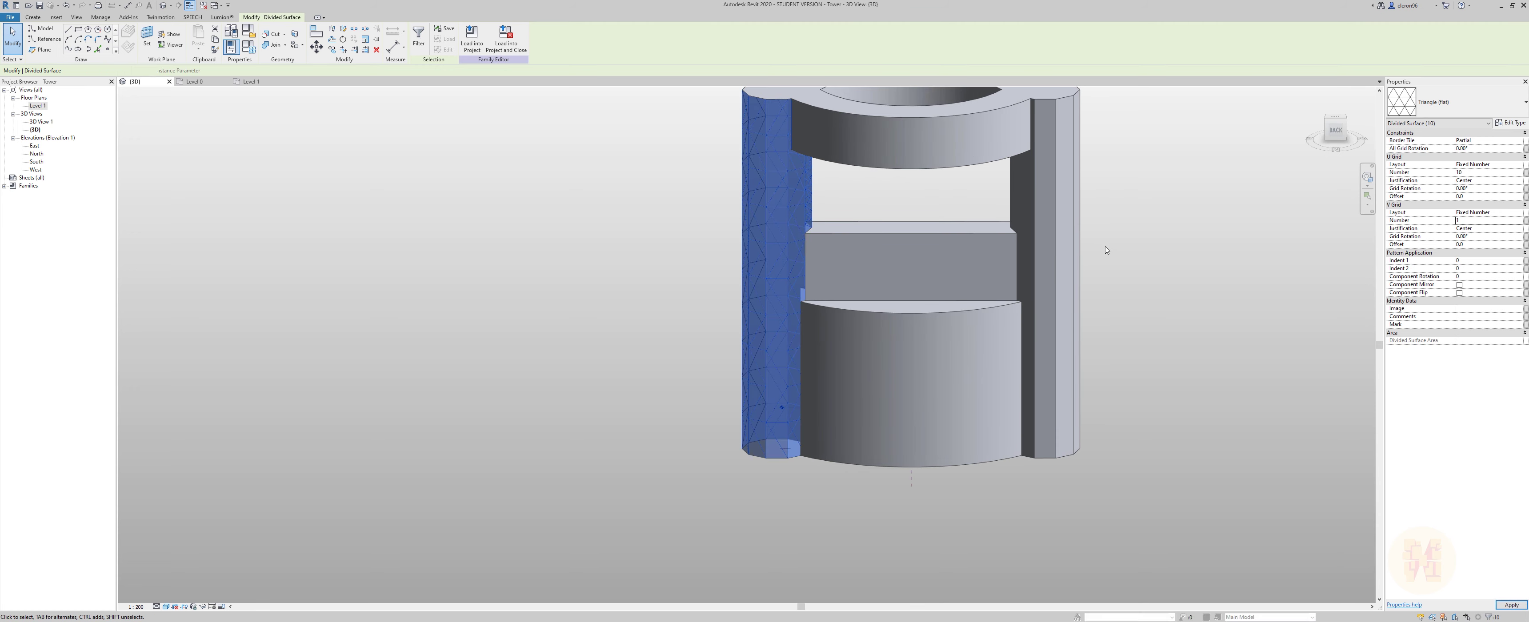
{"action": "middle_click_drag", "start_coordinate": [1109, 247], "coordinate": [816, 301], "text": "shift"}
{"action": "scroll", "coordinate": [813, 301], "scroll_direction": "up", "scroll_amount": 5}
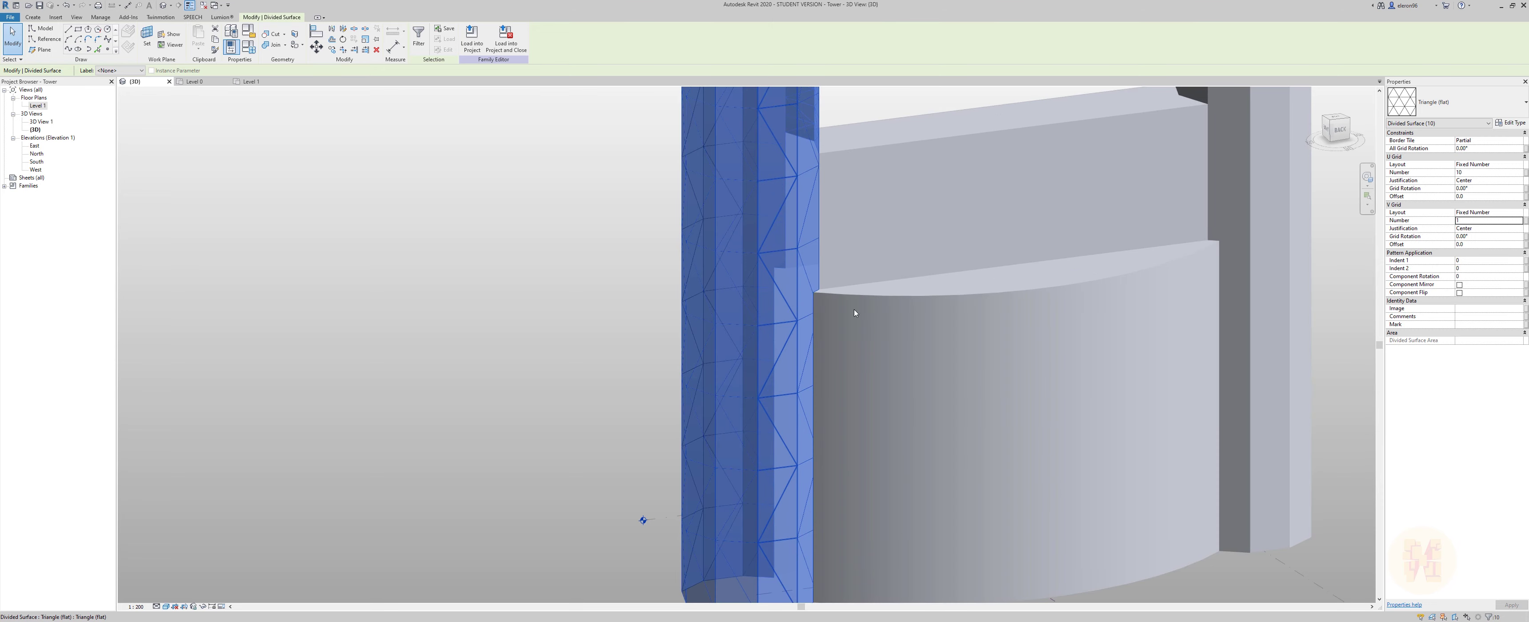
{"action": "double_click", "coordinate": [1473, 221]}
{"action": "type", "text": "2"}
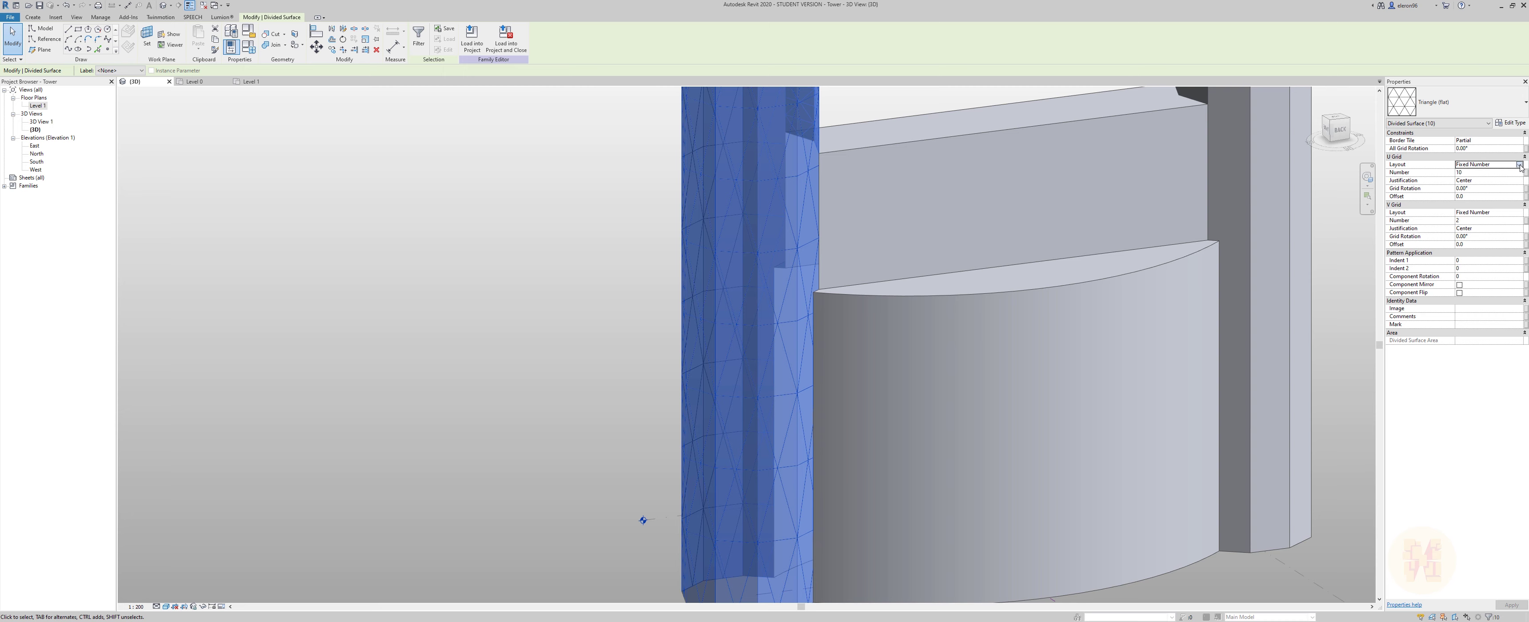
{"action": "left_click", "coordinate": [1487, 164]}
{"action": "left_click", "coordinate": [1480, 179]}
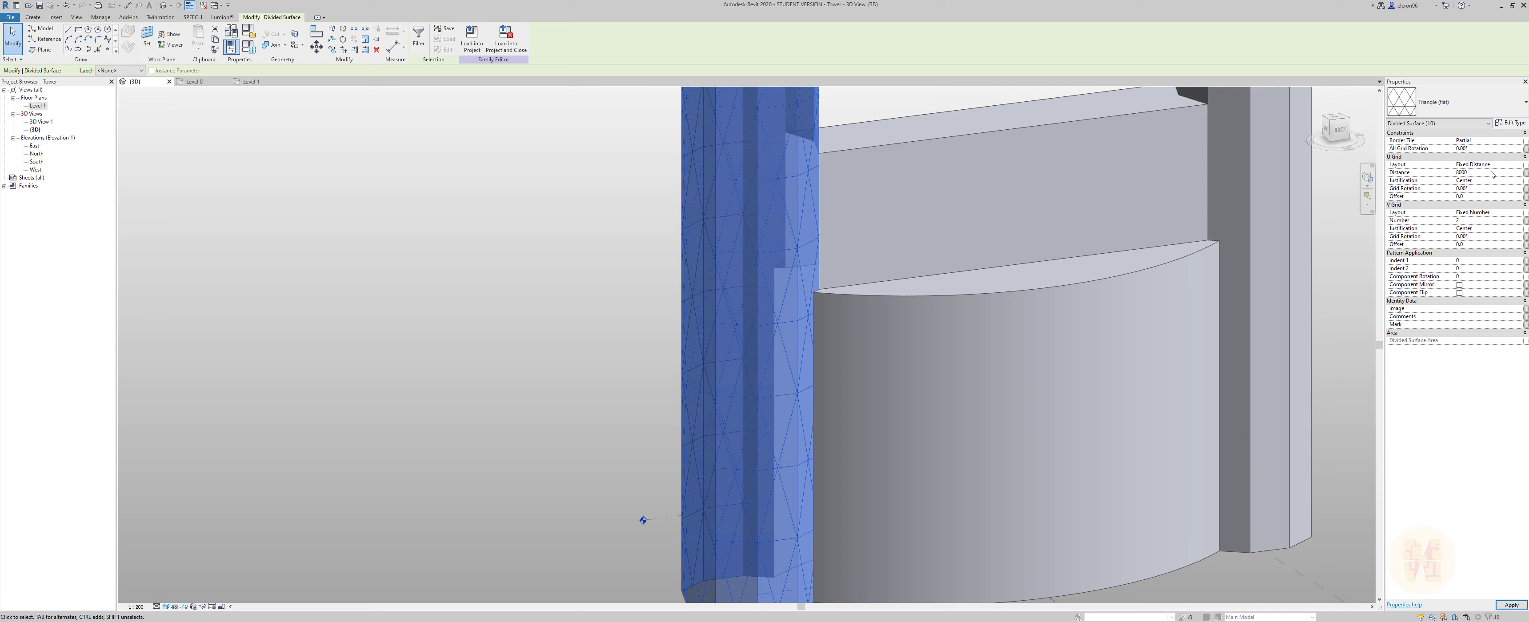
{"action": "scroll", "coordinate": [592, 305], "scroll_direction": "down", "scroll_amount": 2}
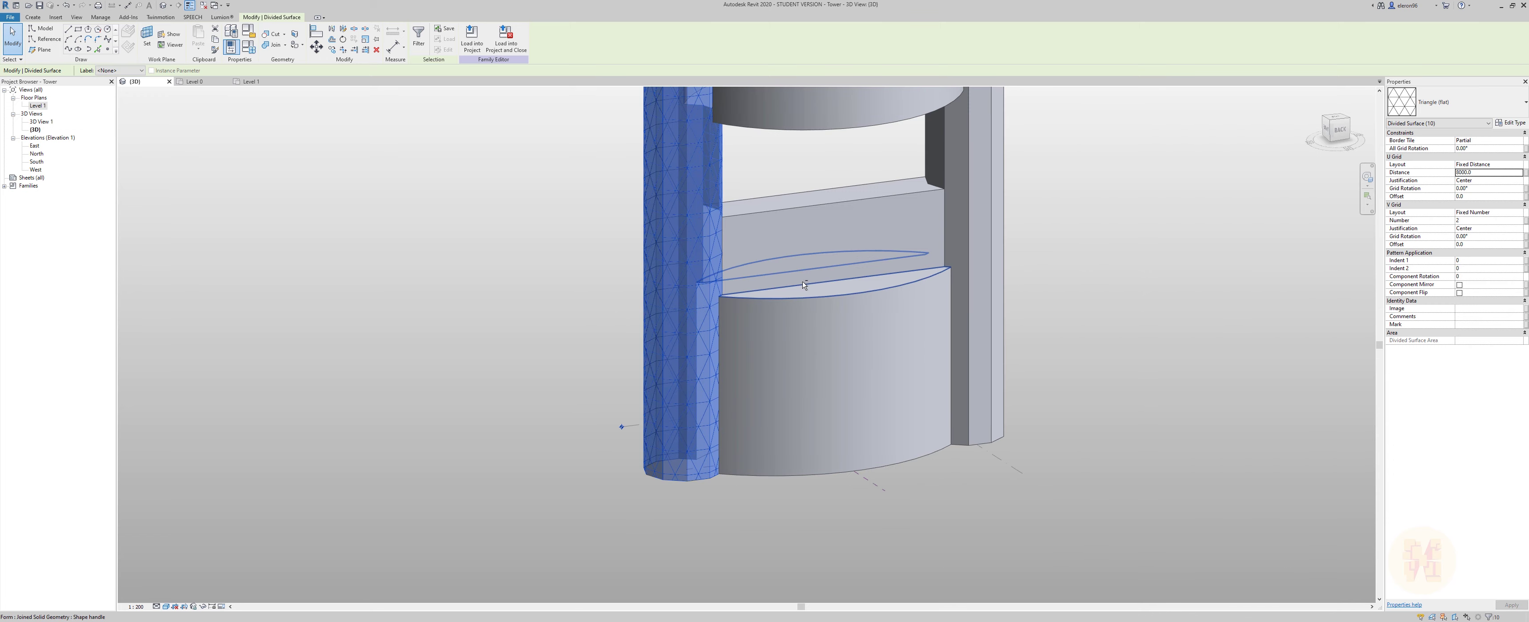
{"action": "middle_click_drag", "start_coordinate": [806, 286], "coordinate": [508, 260], "text": "shift"}
Select the pillar's divided surface strips from the back of the tower.
{"action": "left_click", "coordinate": [508, 259]}
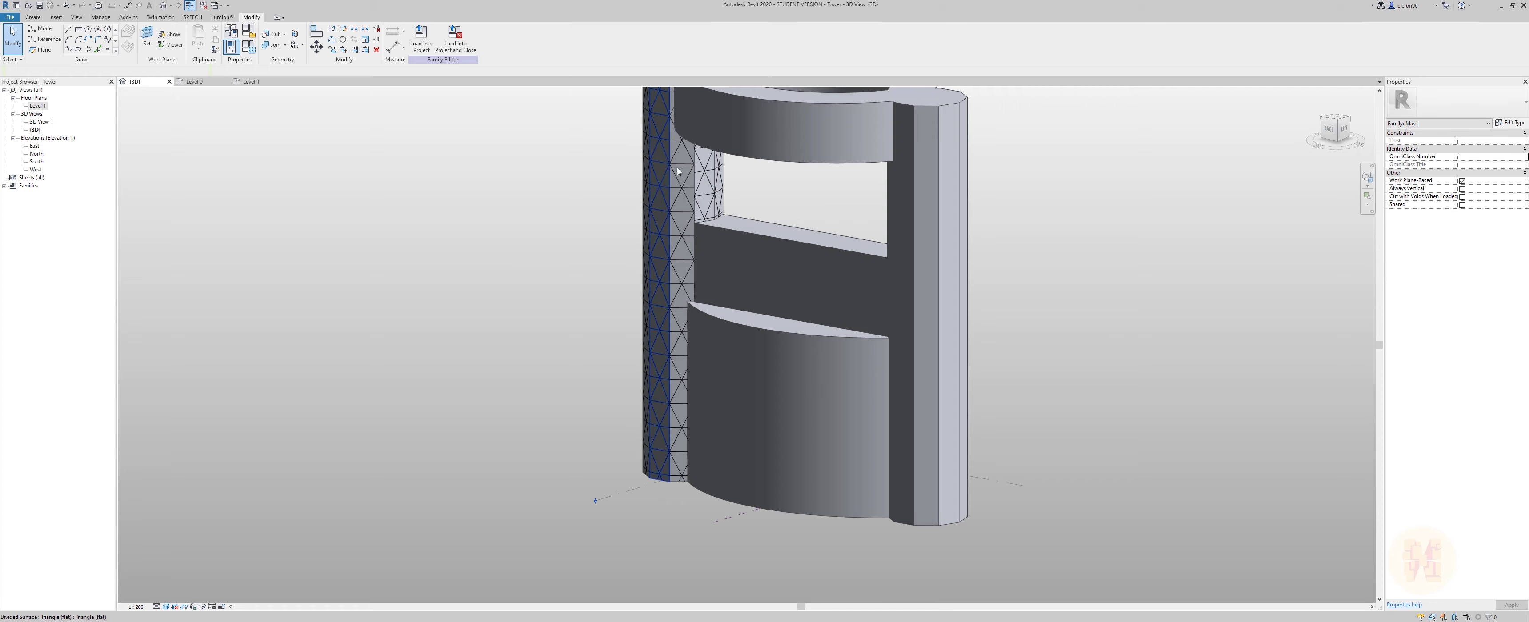
{"action": "scroll", "coordinate": [686, 202], "scroll_direction": "up", "scroll_amount": 4}
{"action": "middle_click_drag", "start_coordinate": [685, 201], "coordinate": [740, 228], "text": "shift"}
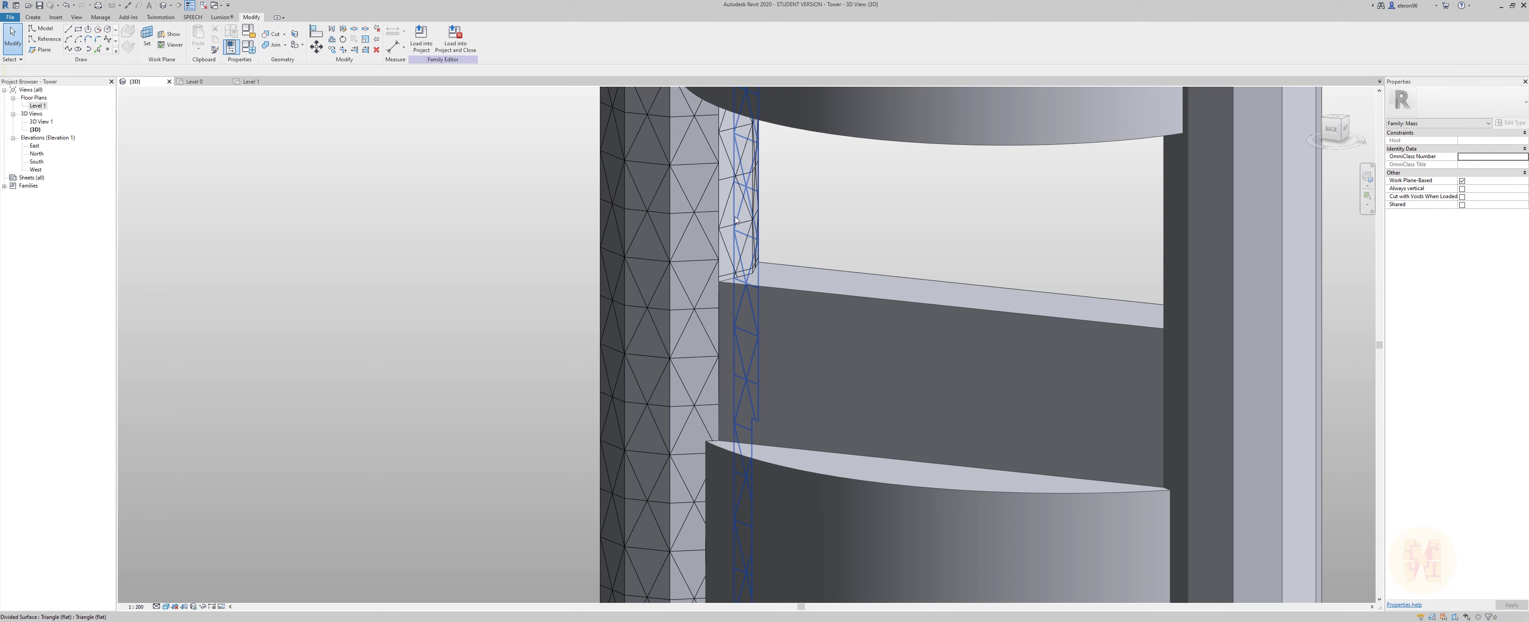
{"action": "left_click", "coordinate": [725, 228]}
{"action": "scroll", "coordinate": [736, 235], "scroll_direction": "up", "scroll_amount": 5}
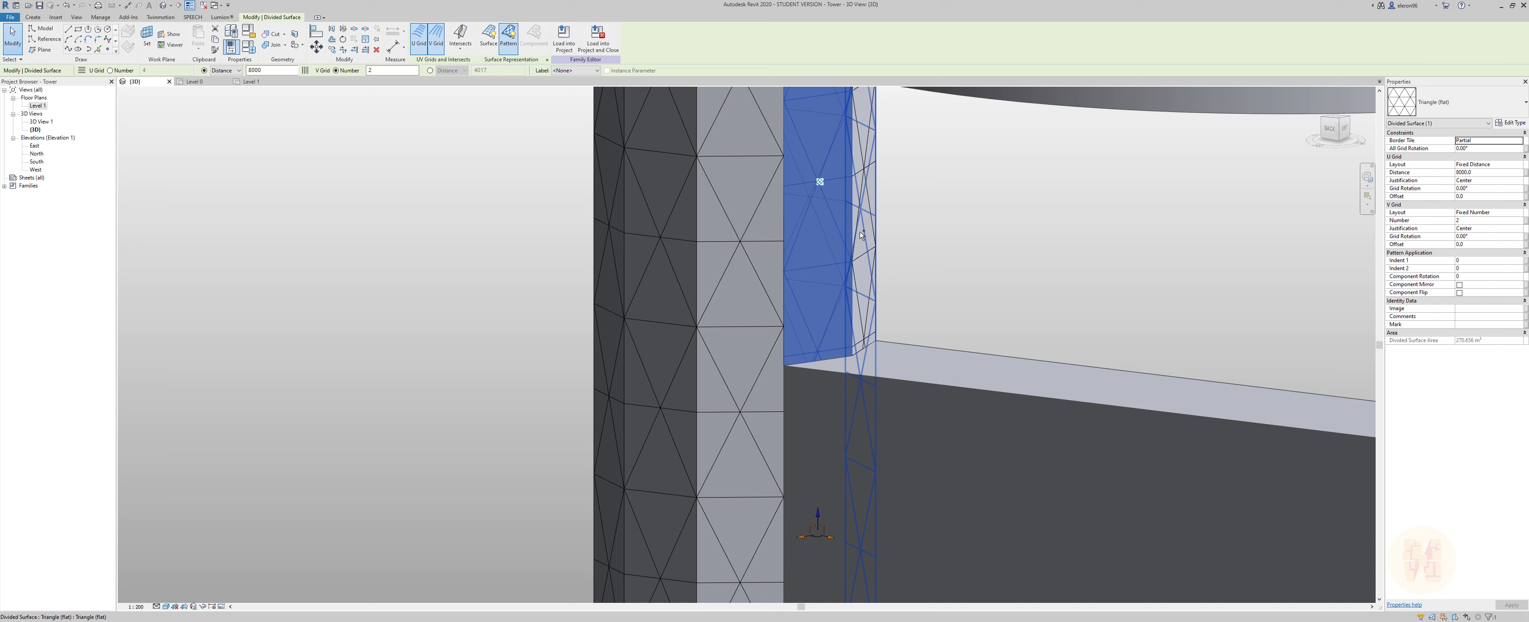
{"action": "left_click", "coordinate": [866, 264], "text": "ctrl"}
{"action": "scroll", "coordinate": [836, 273], "scroll_direction": "down", "scroll_amount": 4}
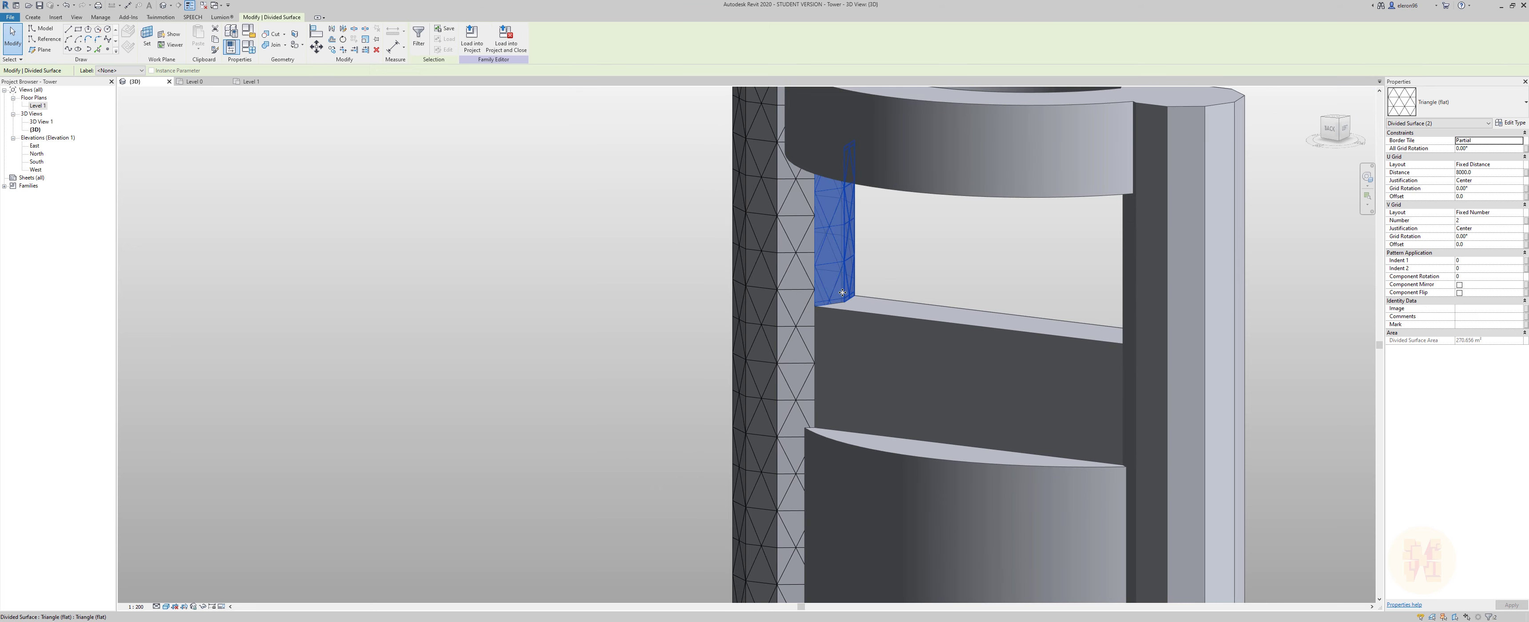
{"action": "middle_click_drag", "start_coordinate": [888, 276], "coordinate": [926, 270], "text": "shift"}
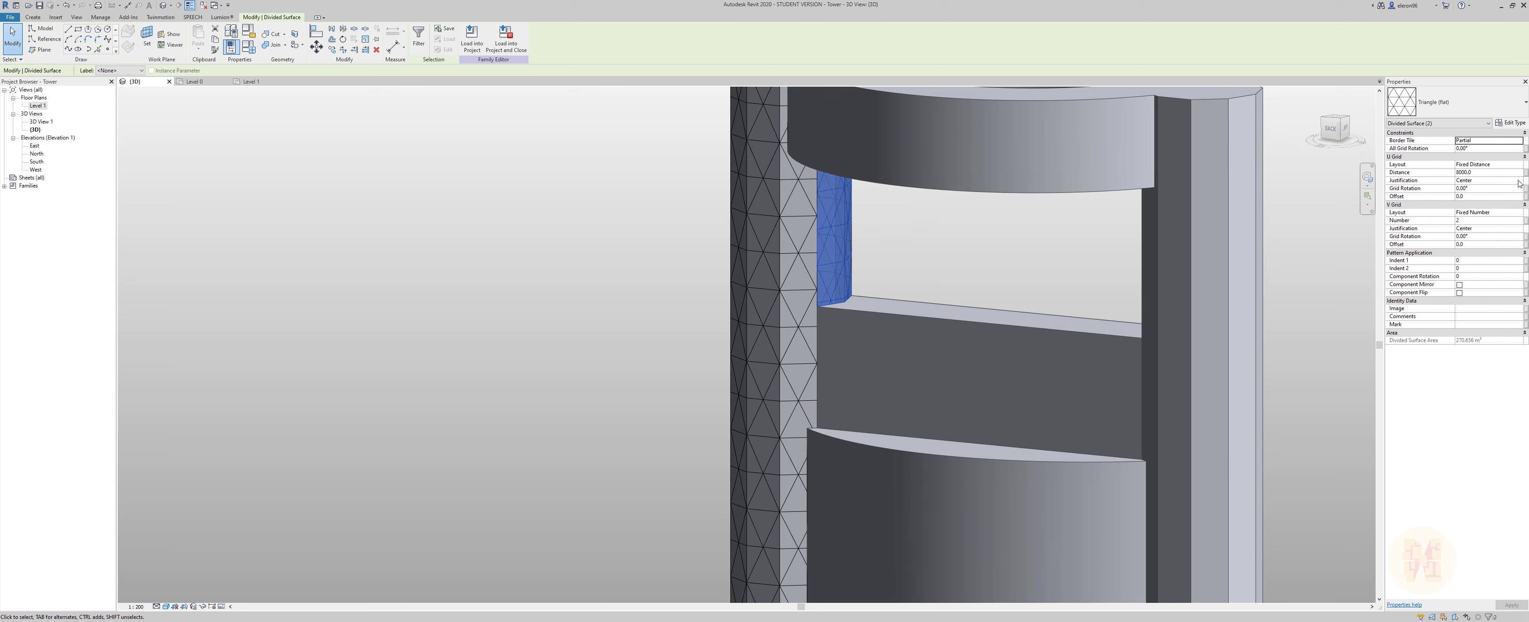
Set U Grid Justification to Beginning with a 4000 offset.
{"action": "left_click", "coordinate": [1518, 180]}
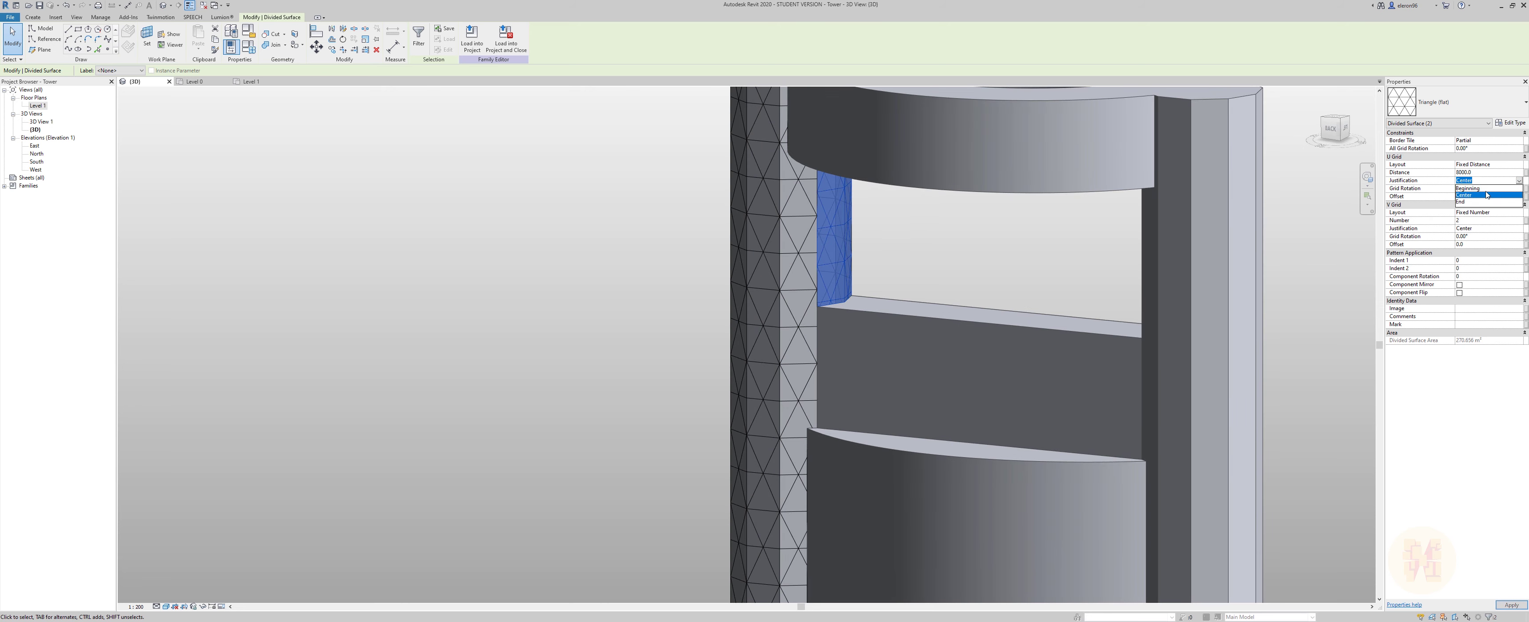
{"action": "left_click", "coordinate": [1469, 188]}
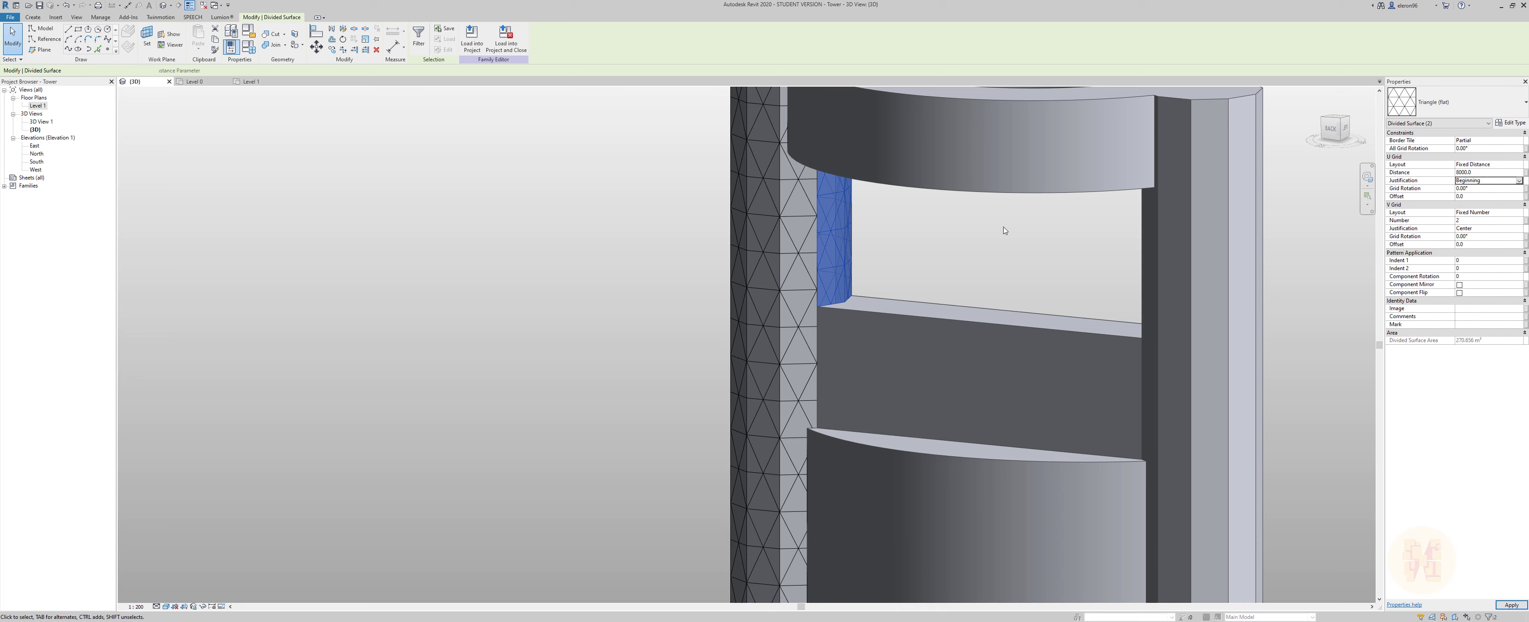
{"action": "left_click", "coordinate": [1487, 196]}
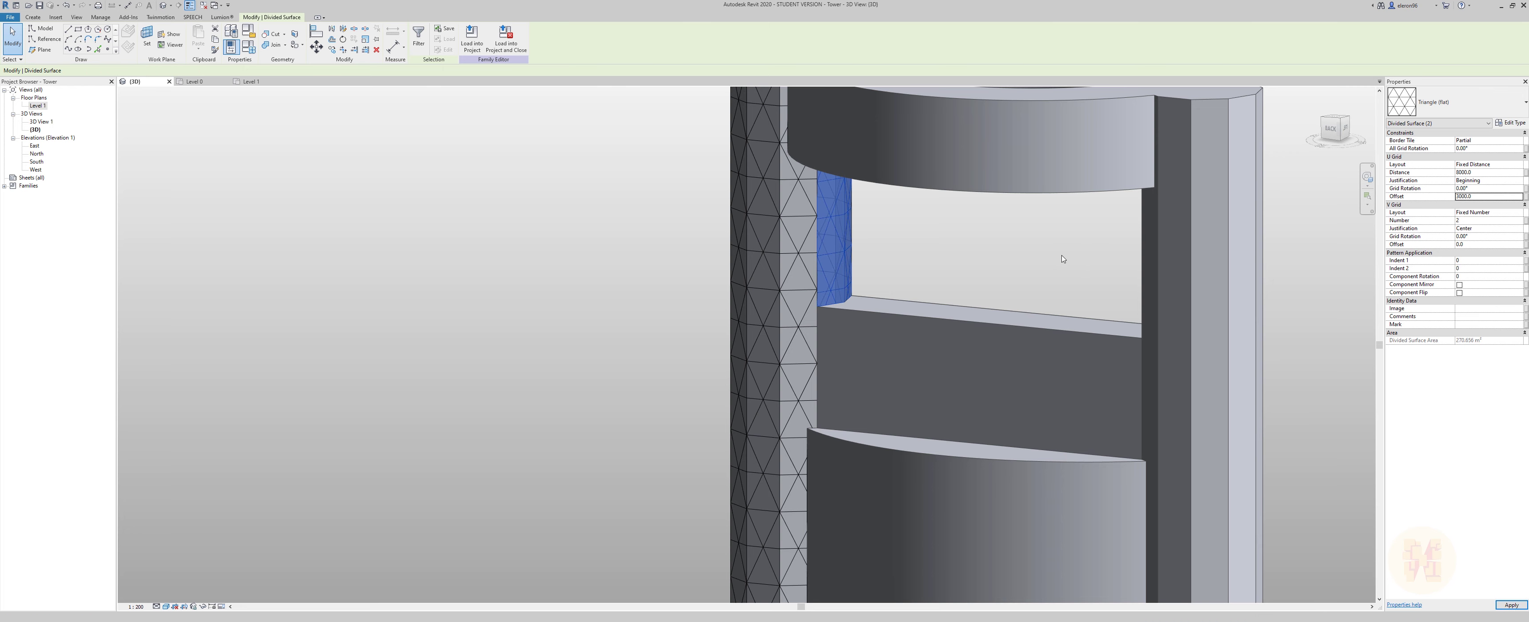
{"action": "left_click", "coordinate": [1490, 198]}
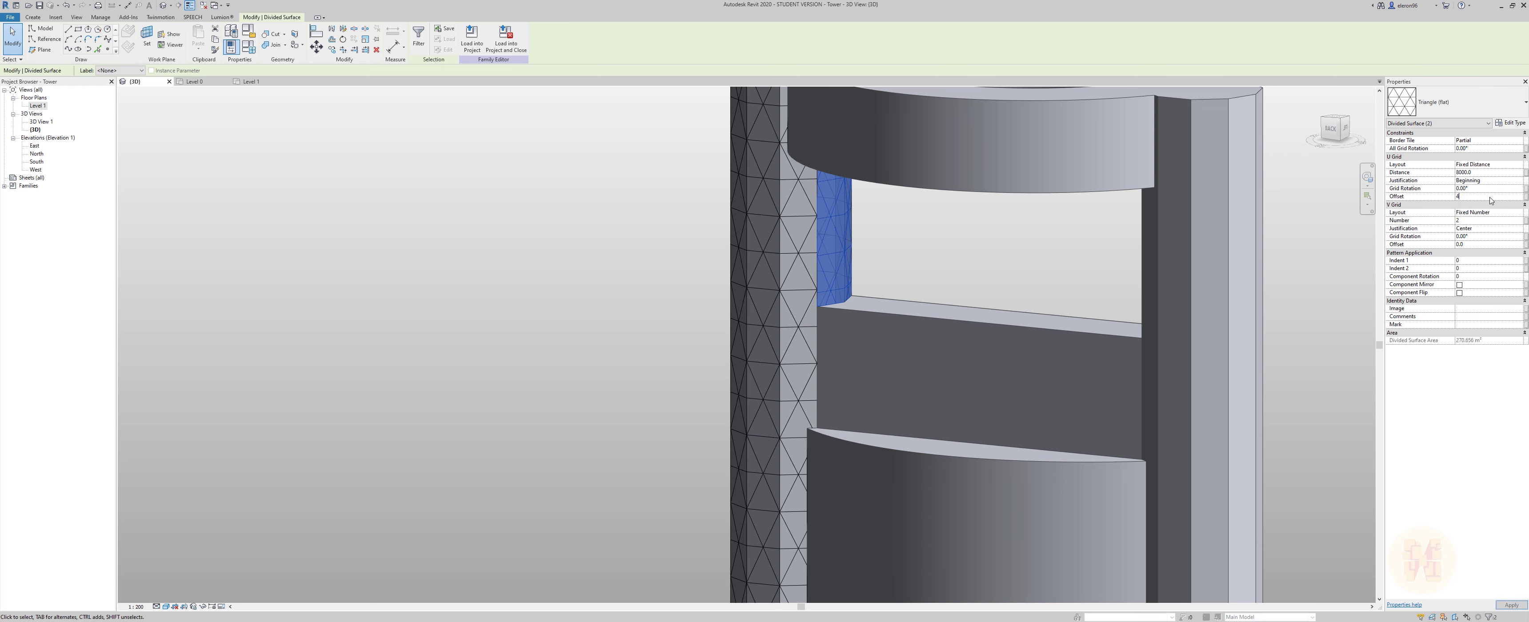
{"action": "type", "text": "4000"}
{"action": "key", "text": "Return"}
{"action": "key", "text": "Return"}
{"action": "key", "text": "Return"}
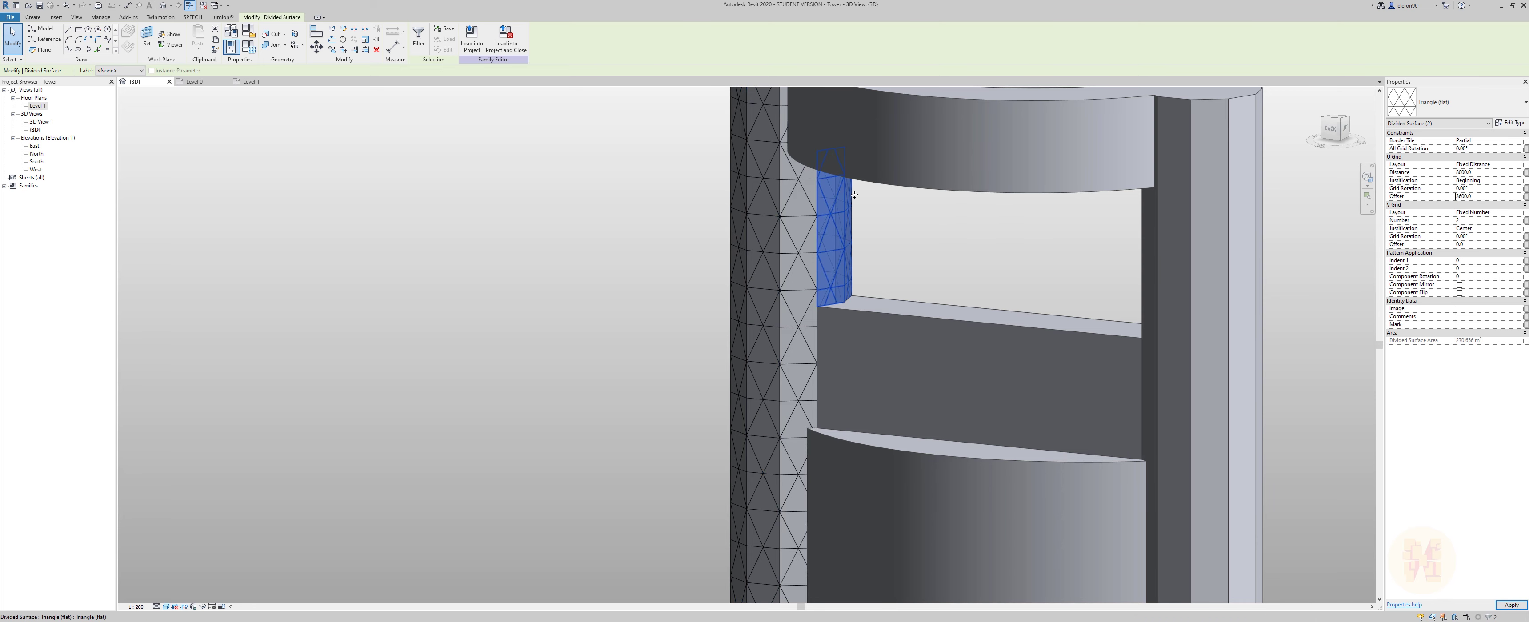
Refine the U grid offset through 3700 to 3650, then deselect and view the left side.
{"action": "scroll", "coordinate": [772, 262], "scroll_direction": "up", "scroll_amount": 5}
{"action": "scroll", "coordinate": [761, 274], "scroll_direction": "up", "scroll_amount": 3}
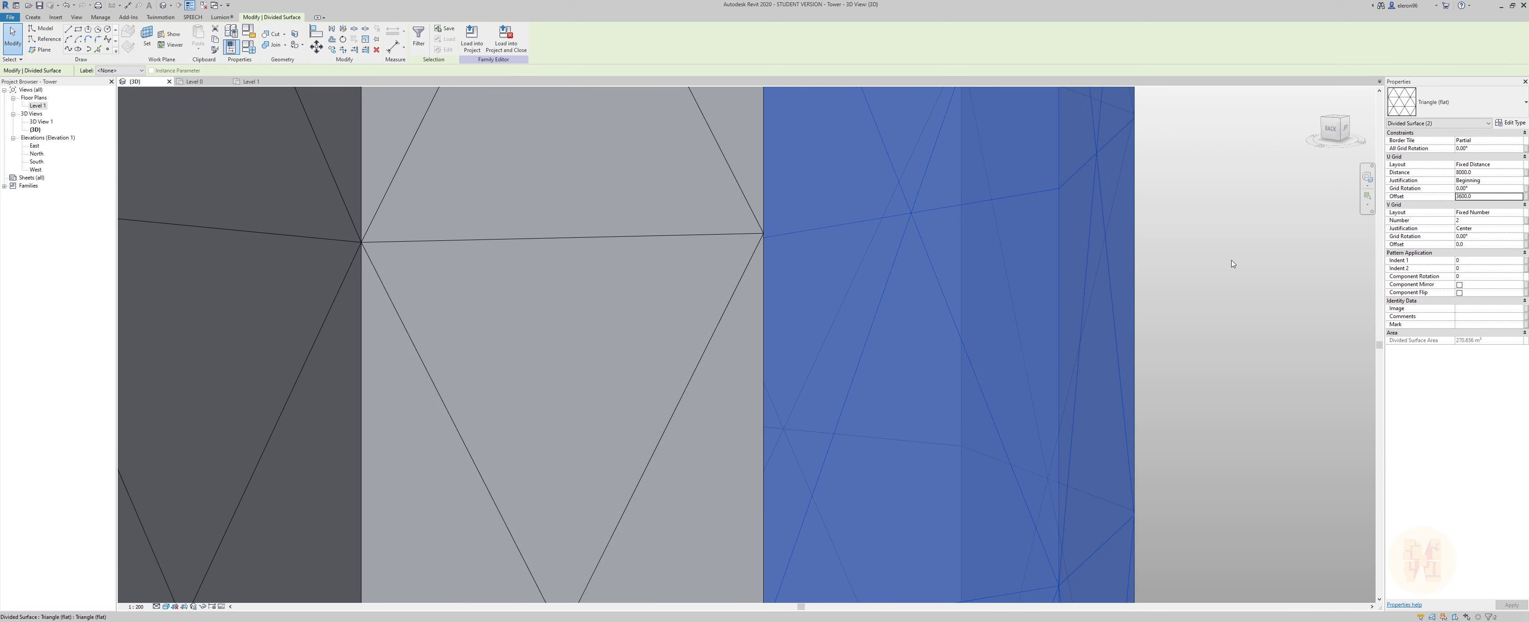
{"action": "left_click", "coordinate": [1491, 198]}
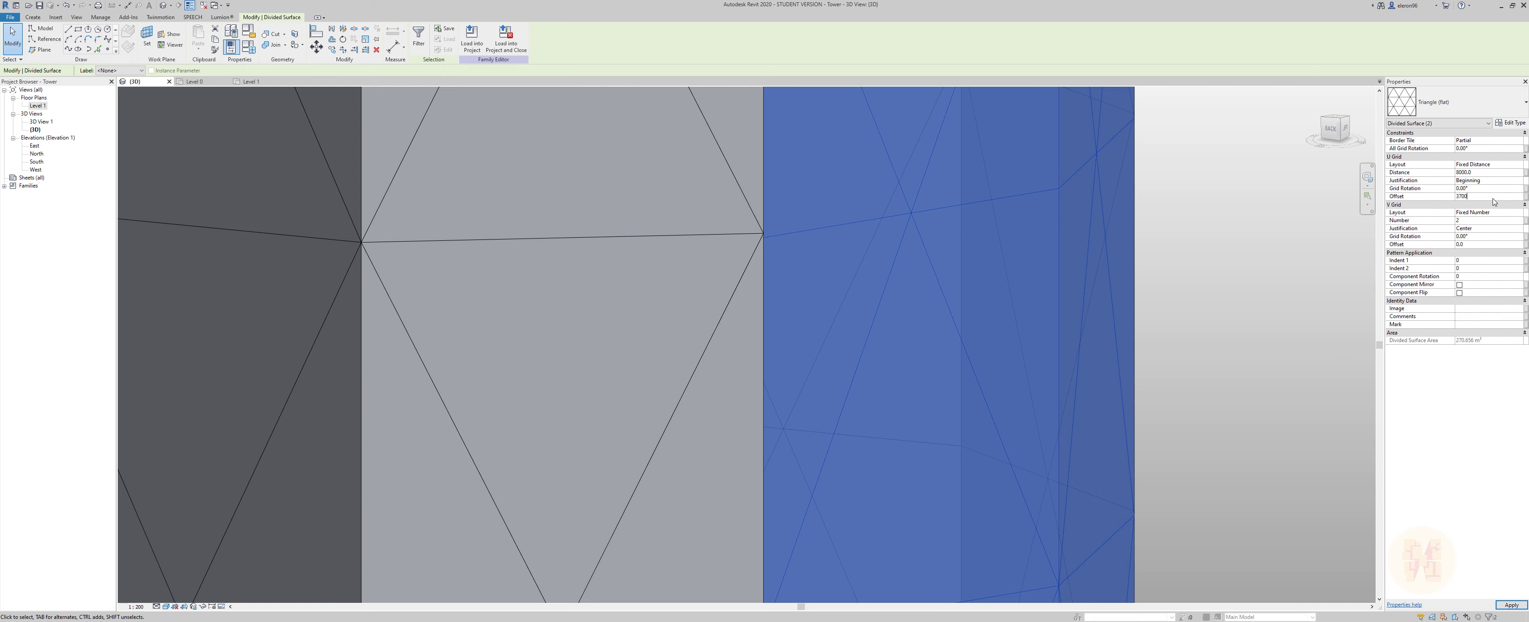
{"action": "key", "text": "Return"}
{"action": "left_click", "coordinate": [1489, 198]}
{"action": "left_click", "coordinate": [1256, 257]}
{"action": "scroll", "coordinate": [1249, 294], "scroll_direction": "down", "scroll_amount": 4}
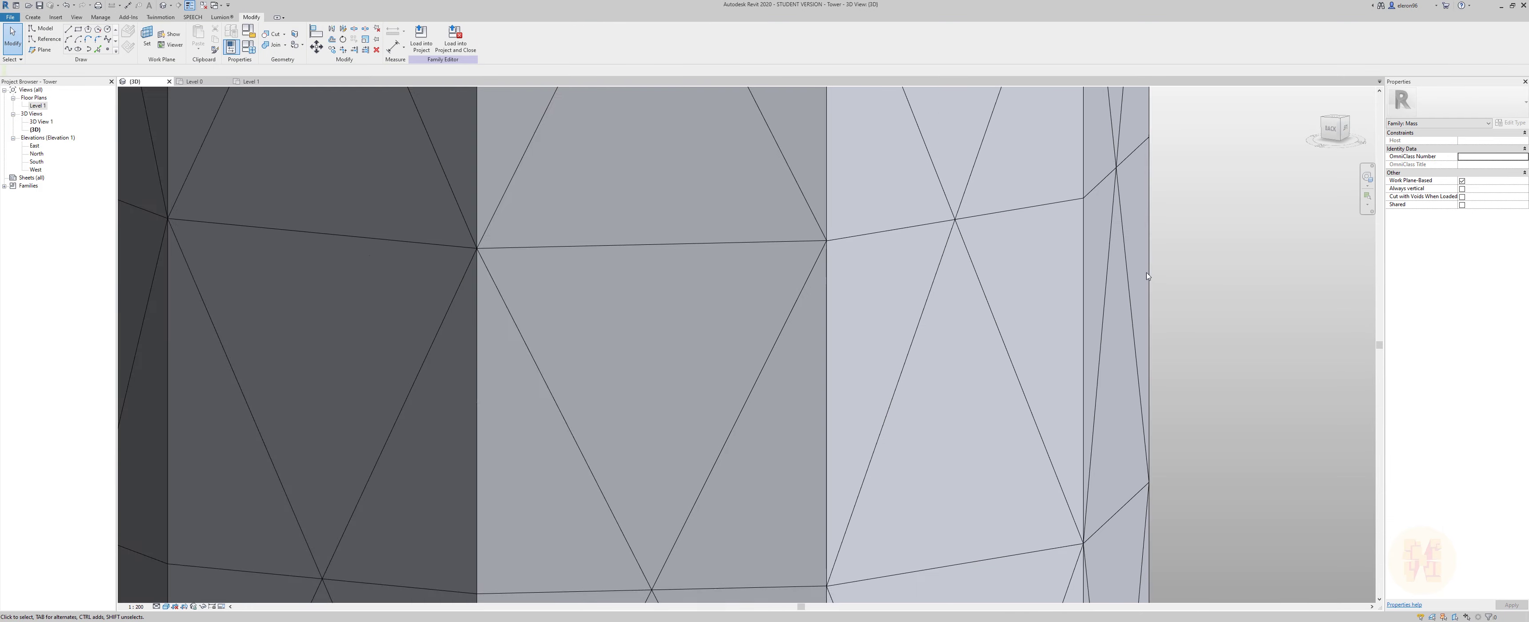
{"action": "middle_click_drag", "start_coordinate": [1219, 361], "coordinate": [999, 333], "text": "shift"}
{"action": "scroll", "coordinate": [1055, 340], "scroll_direction": "down", "scroll_amount": 3}
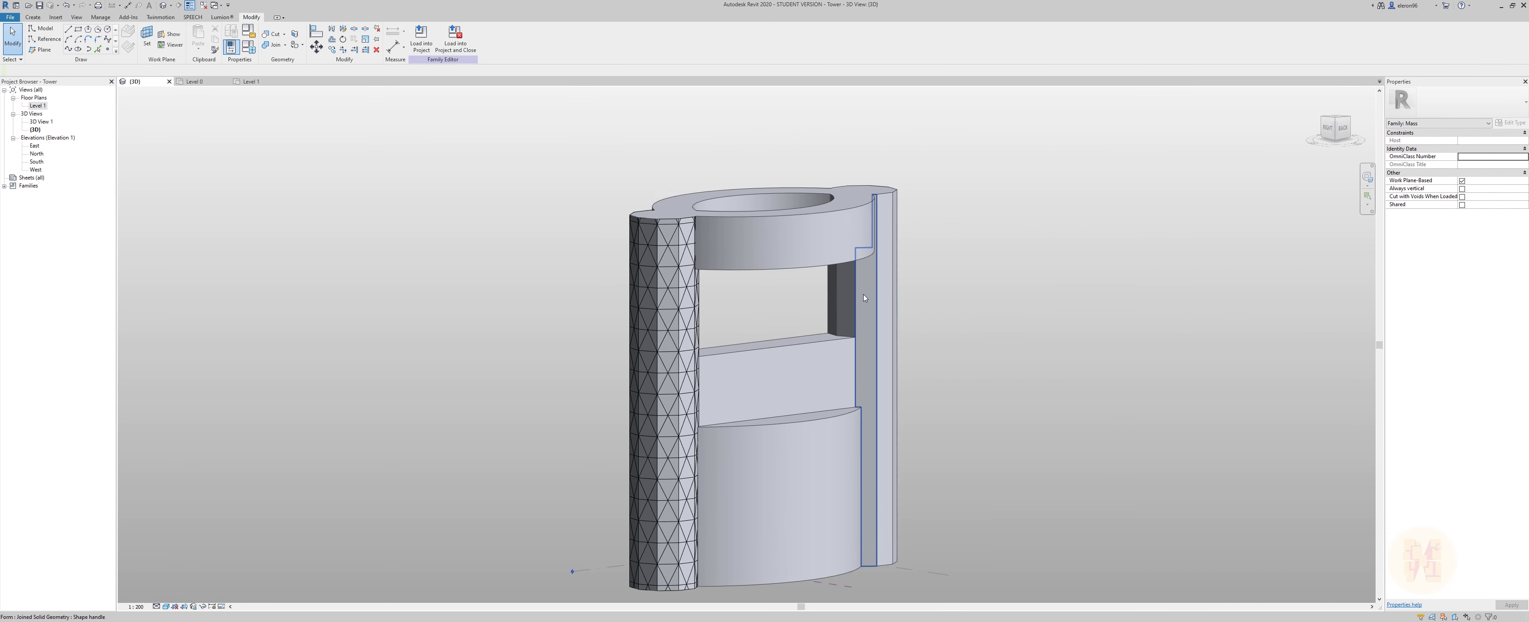
{"action": "scroll", "coordinate": [861, 302], "scroll_direction": "up", "scroll_amount": 2}
Select the other column's inner and side vertical strips.
{"action": "left_click", "coordinate": [818, 304]}
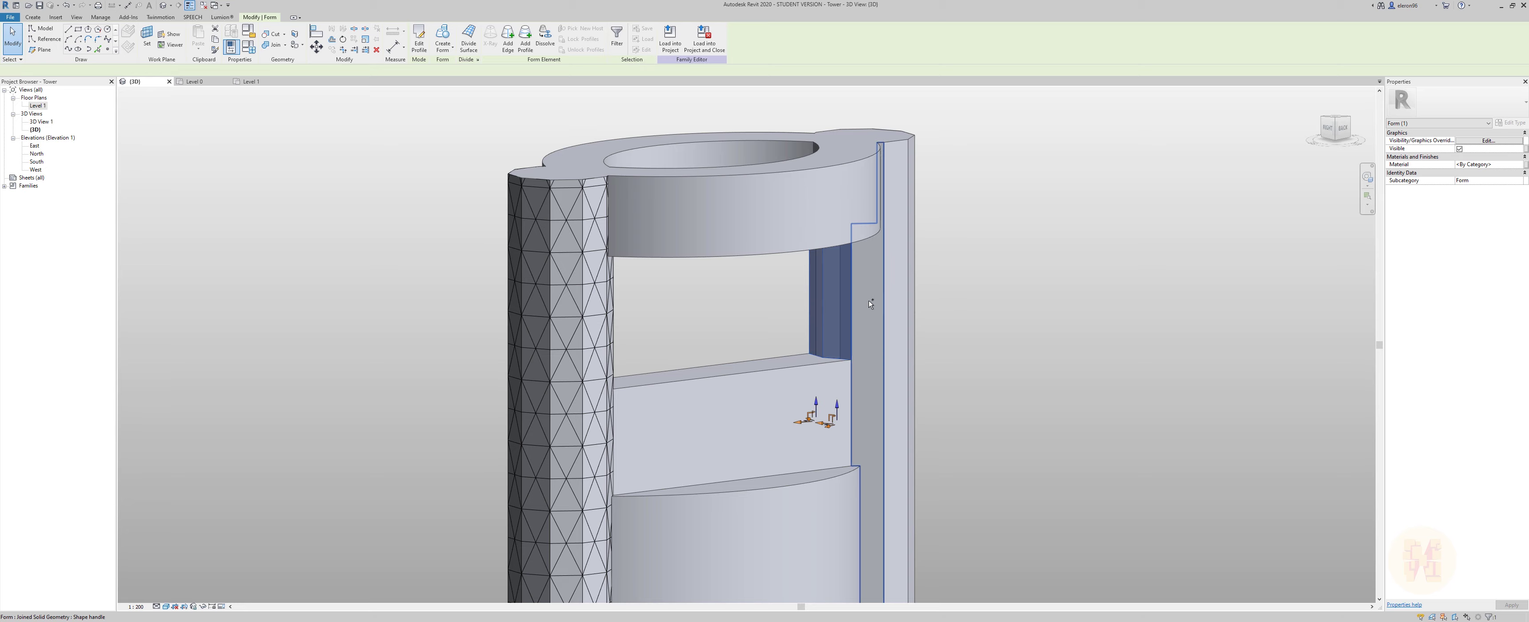
{"action": "left_click", "coordinate": [893, 304], "text": "ctrl"}
{"action": "left_click", "coordinate": [894, 305], "text": "ctrl"}
{"action": "middle_click_drag", "start_coordinate": [1000, 321], "coordinate": [748, 324], "text": "shift"}
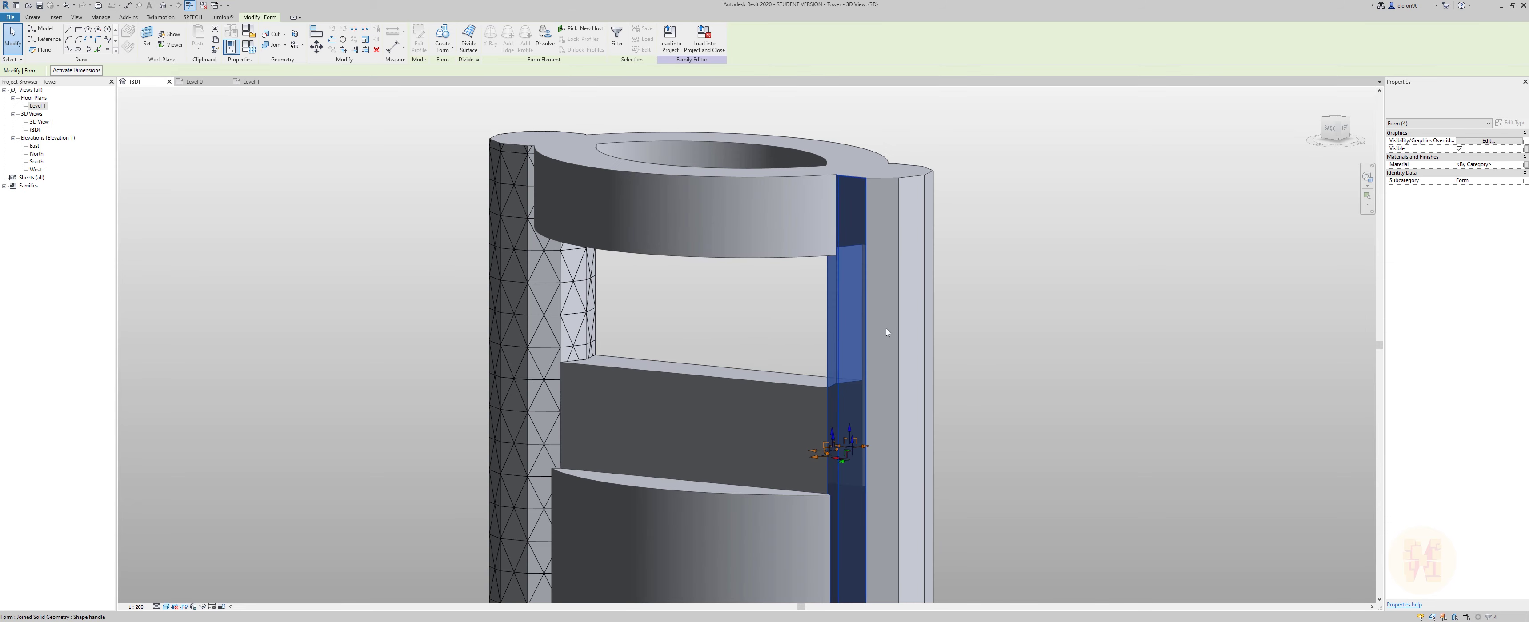
{"action": "left_click", "coordinate": [893, 325], "text": "ctrl"}
{"action": "left_click", "coordinate": [911, 326], "text": "ctrl"}
{"action": "middle_click_drag", "start_coordinate": [1016, 342], "coordinate": [747, 324], "text": "shift"}
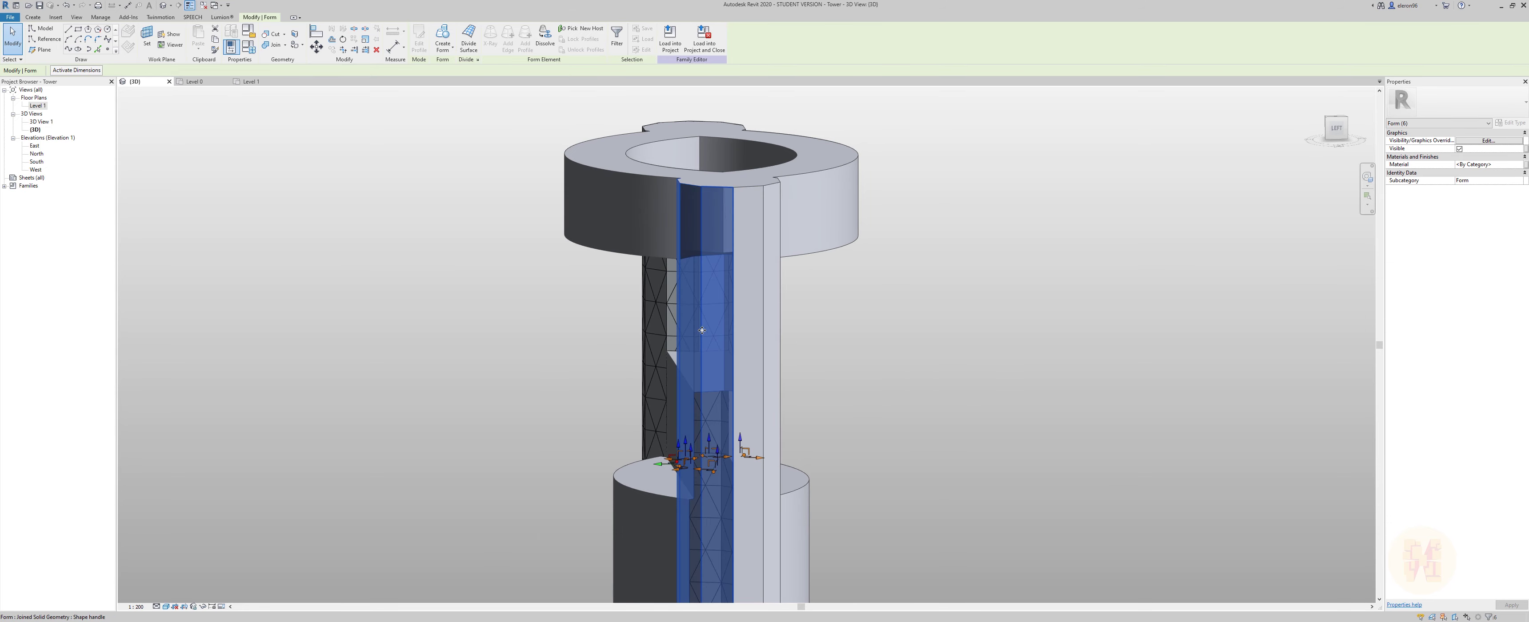
{"action": "left_click", "coordinate": [747, 325], "text": "ctrl"}
{"action": "left_click", "coordinate": [747, 325], "text": "ctrl"}
Add the remaining front strips so all ten column strips are selected.
{"action": "middle_click_drag", "start_coordinate": [956, 345], "coordinate": [764, 361], "text": "shift"}
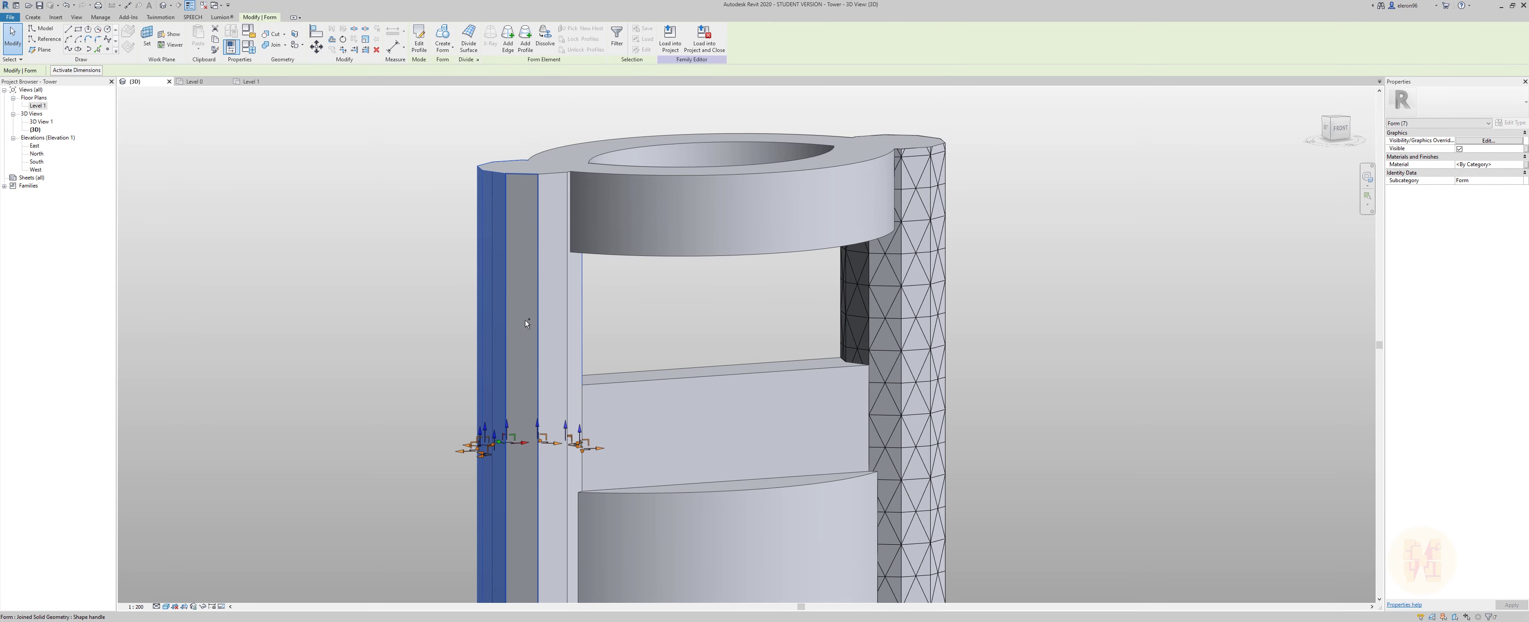
{"action": "left_click", "coordinate": [560, 315], "text": "ctrl"}
{"action": "left_click", "coordinate": [576, 313], "text": "ctrl"}
{"action": "middle_click_drag", "start_coordinate": [680, 333], "coordinate": [558, 325], "text": "shift"}
{"action": "left_click", "coordinate": [587, 324], "text": "ctrl"}
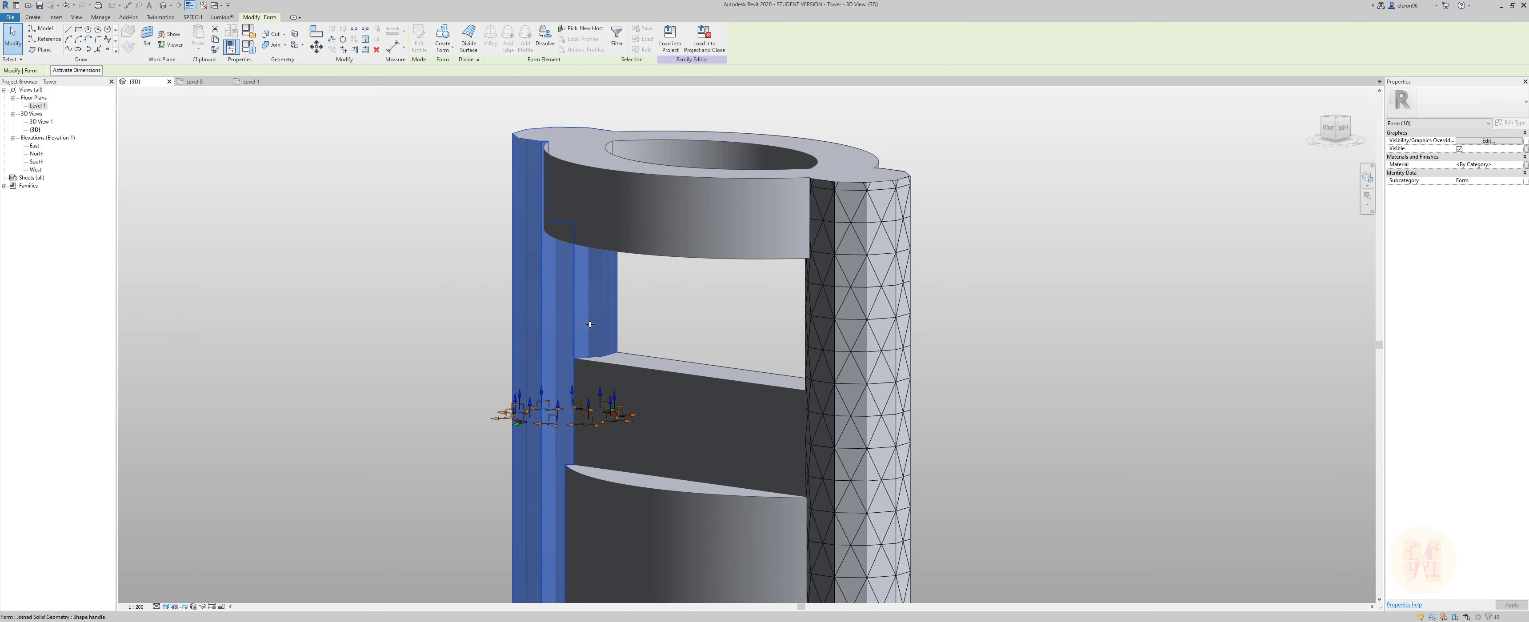
{"action": "middle_click_drag", "start_coordinate": [826, 275], "coordinate": [1085, 264]}
Divide the strips with a Triangle (flat) pattern and a Fixed Distance 8000 U grid.
{"action": "left_click", "coordinate": [468, 38]}
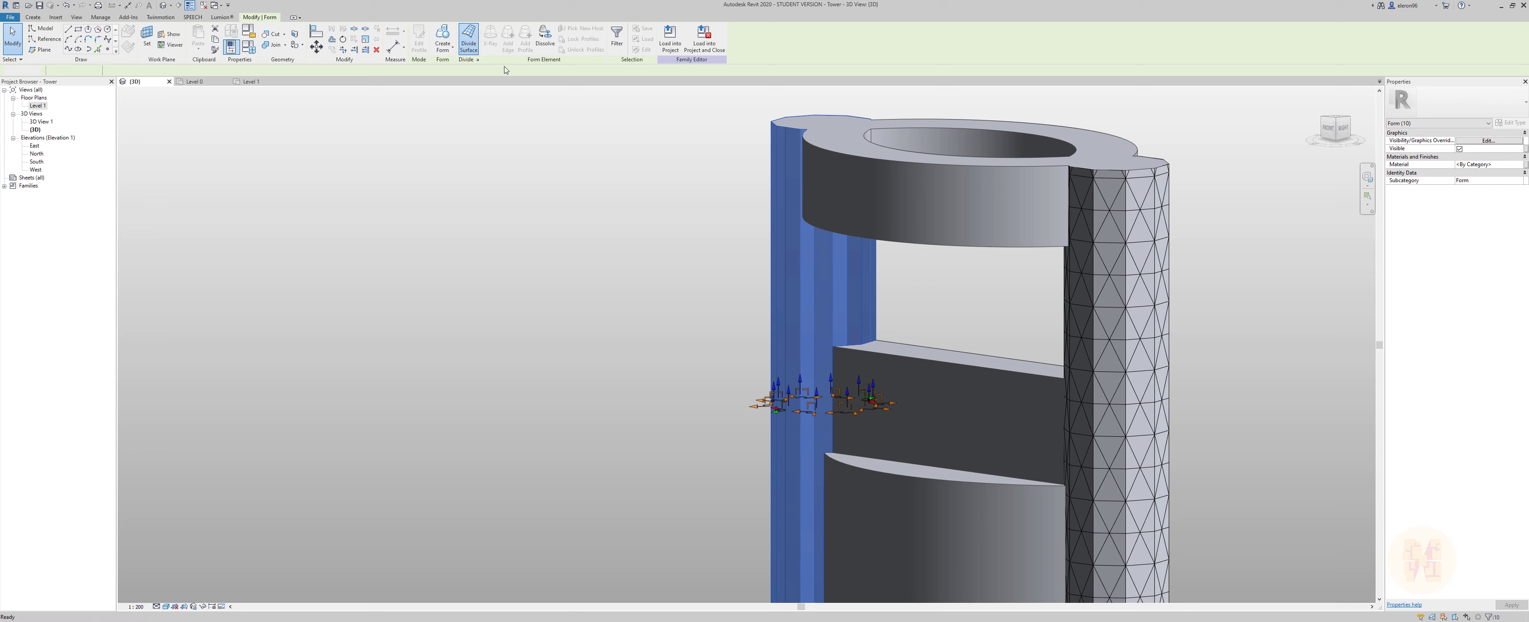
{"action": "left_click", "coordinate": [1454, 102]}
{"action": "scroll", "coordinate": [1436, 285], "scroll_direction": "down", "scroll_amount": 3}
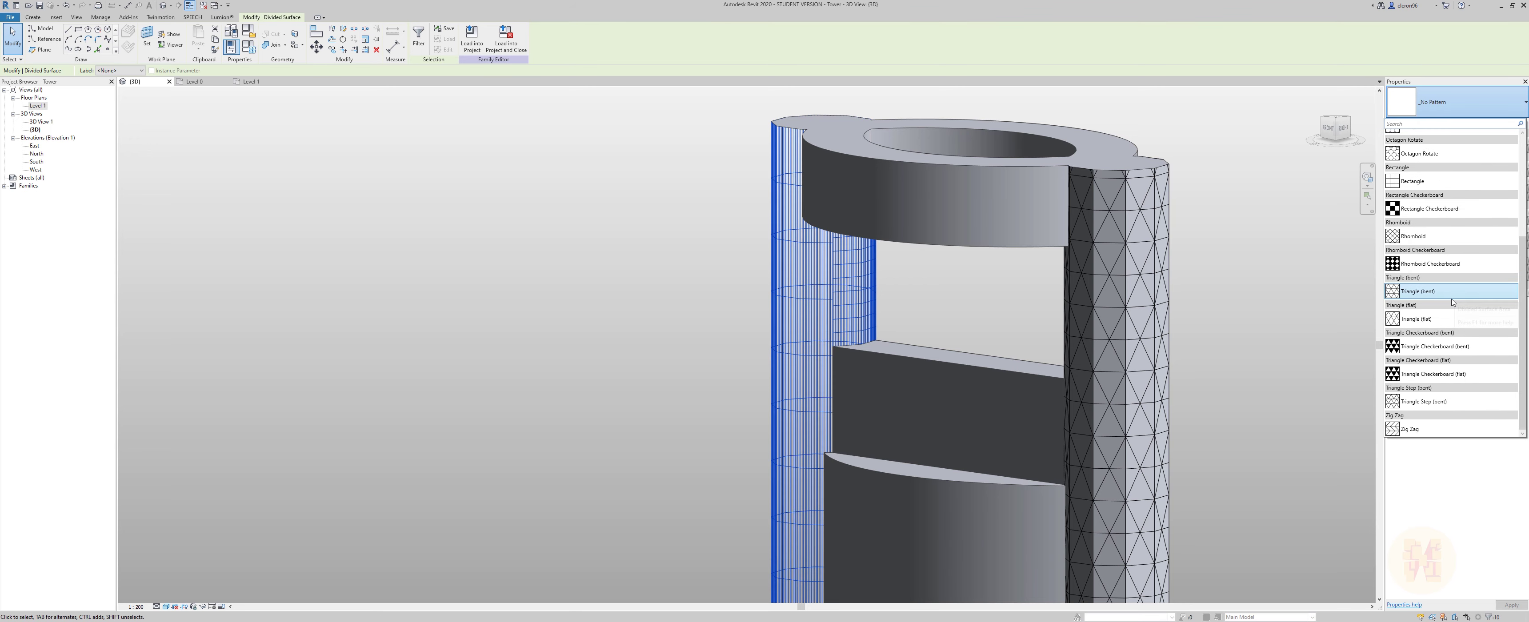
{"action": "left_click", "coordinate": [1416, 318]}
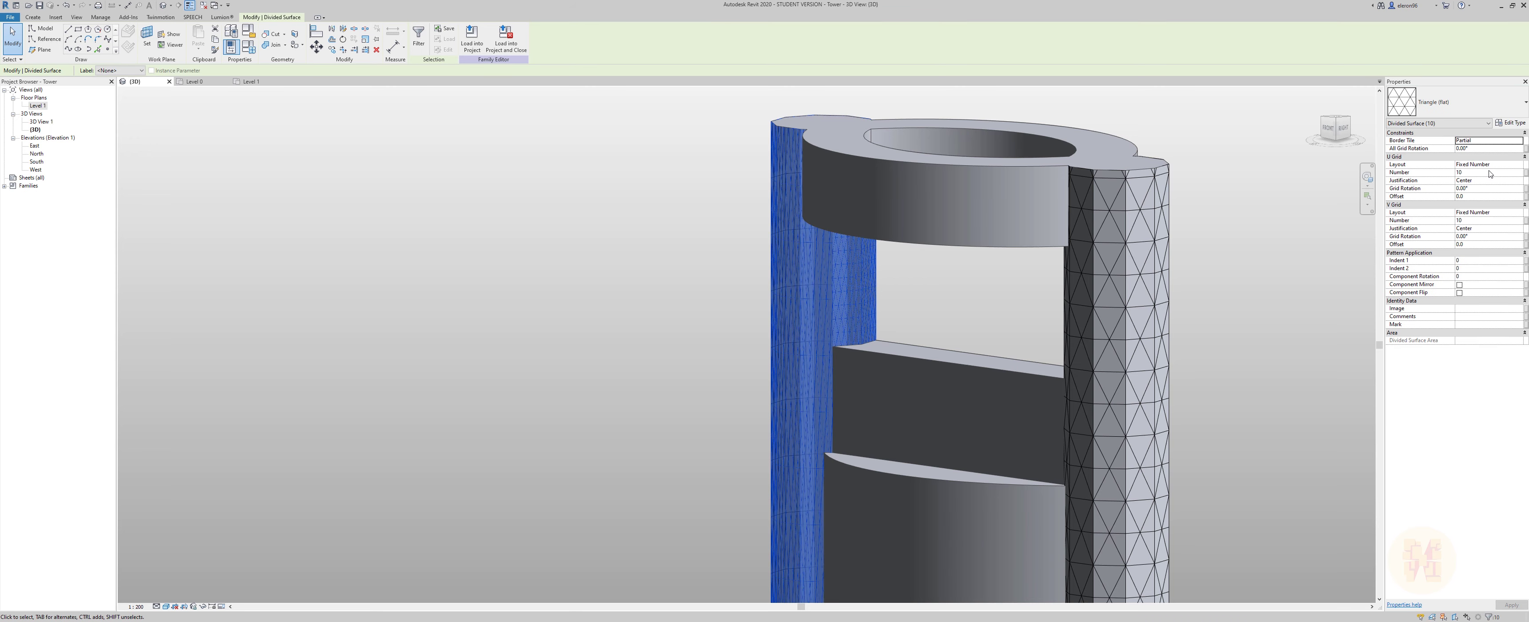
{"action": "left_click", "coordinate": [1518, 169]}
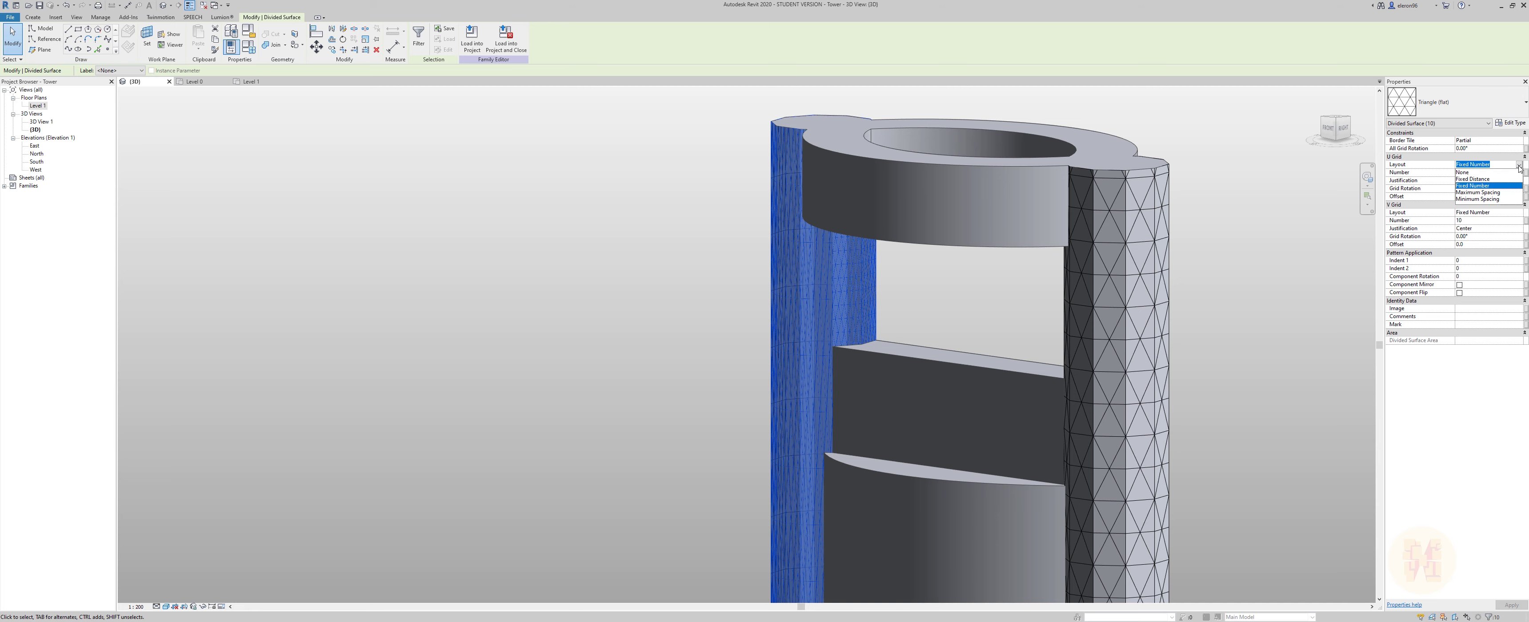
{"action": "left_click", "coordinate": [1489, 178]}
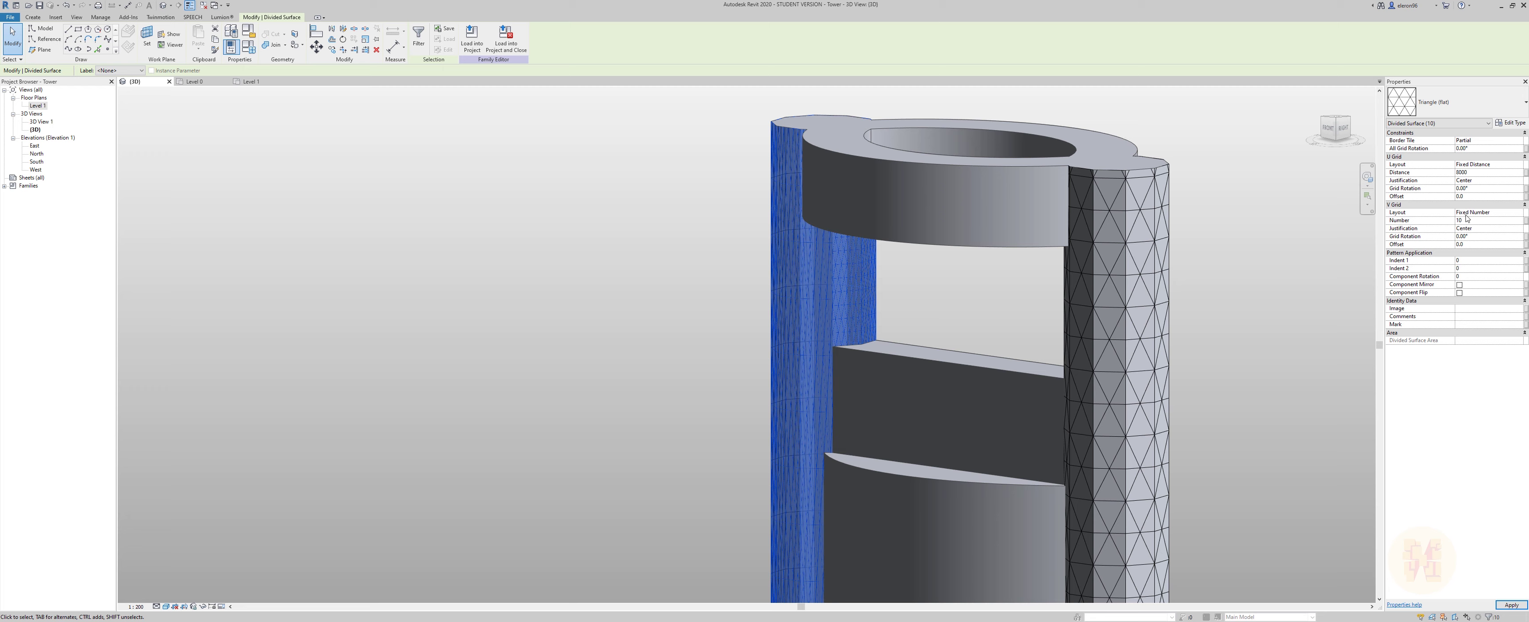
{"action": "left_click", "coordinate": [1480, 222]}
{"action": "left_click", "coordinate": [659, 322]}
{"action": "scroll", "coordinate": [792, 295], "scroll_direction": "up", "scroll_amount": 2}
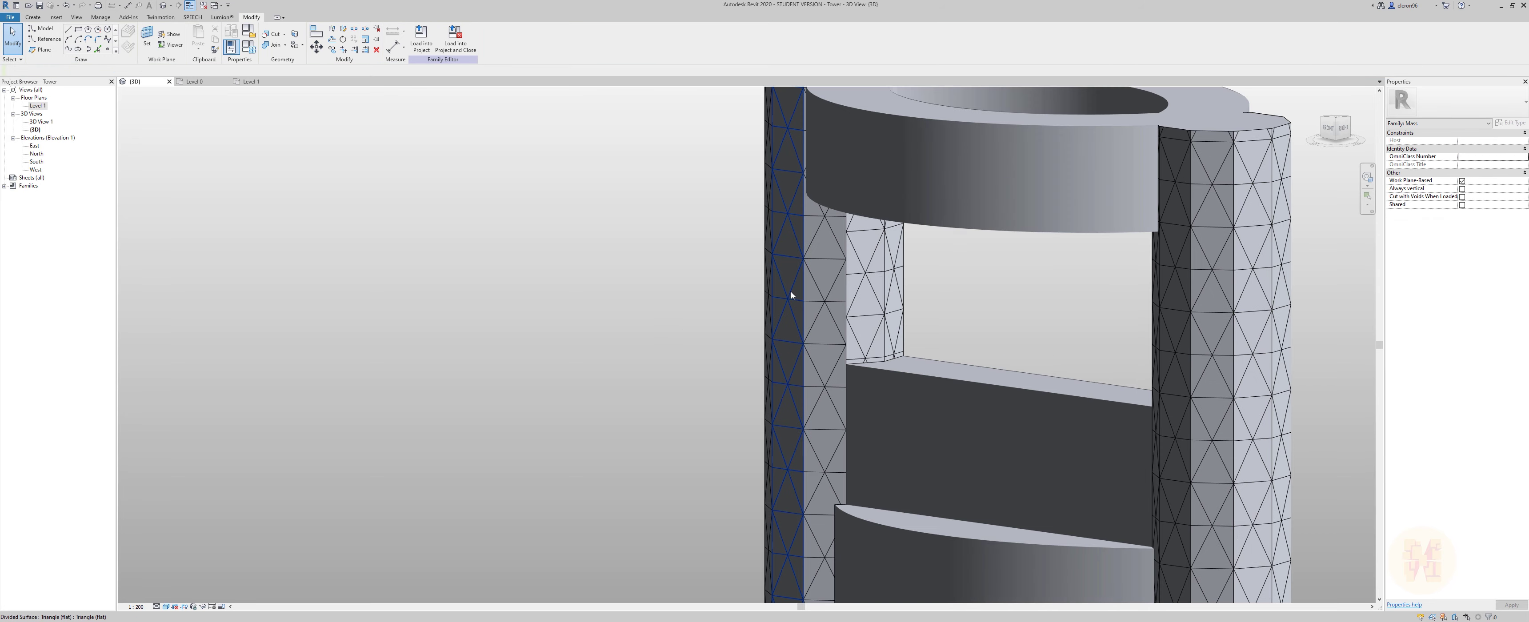
Select the narrow and wider divided-surface strips and check the U grid offset value.
{"action": "middle_click_drag", "start_coordinate": [924, 331], "coordinate": [1163, 337], "text": "shift"}
{"action": "left_click", "coordinate": [1217, 316]}
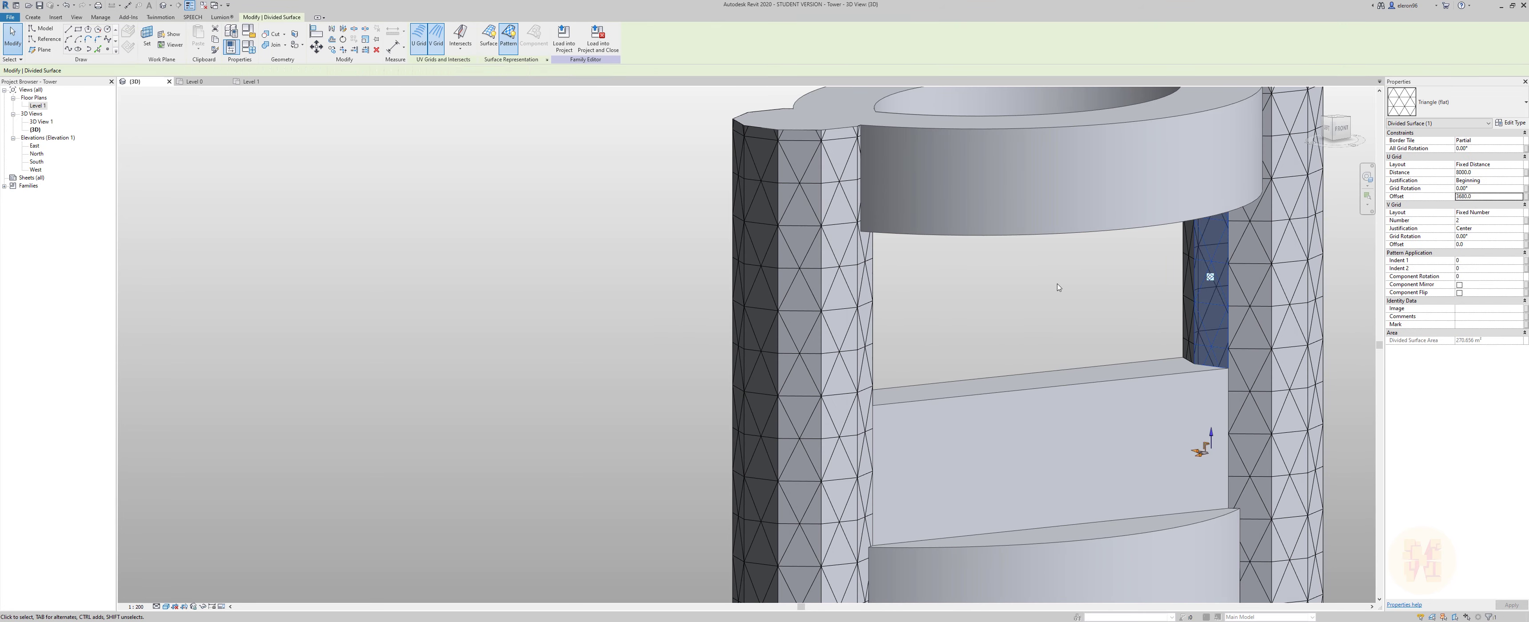
{"action": "key", "text": "Escape"}
{"action": "middle_click_drag", "start_coordinate": [1109, 314], "coordinate": [874, 313], "text": "shift"}
{"action": "left_click", "coordinate": [876, 313]}
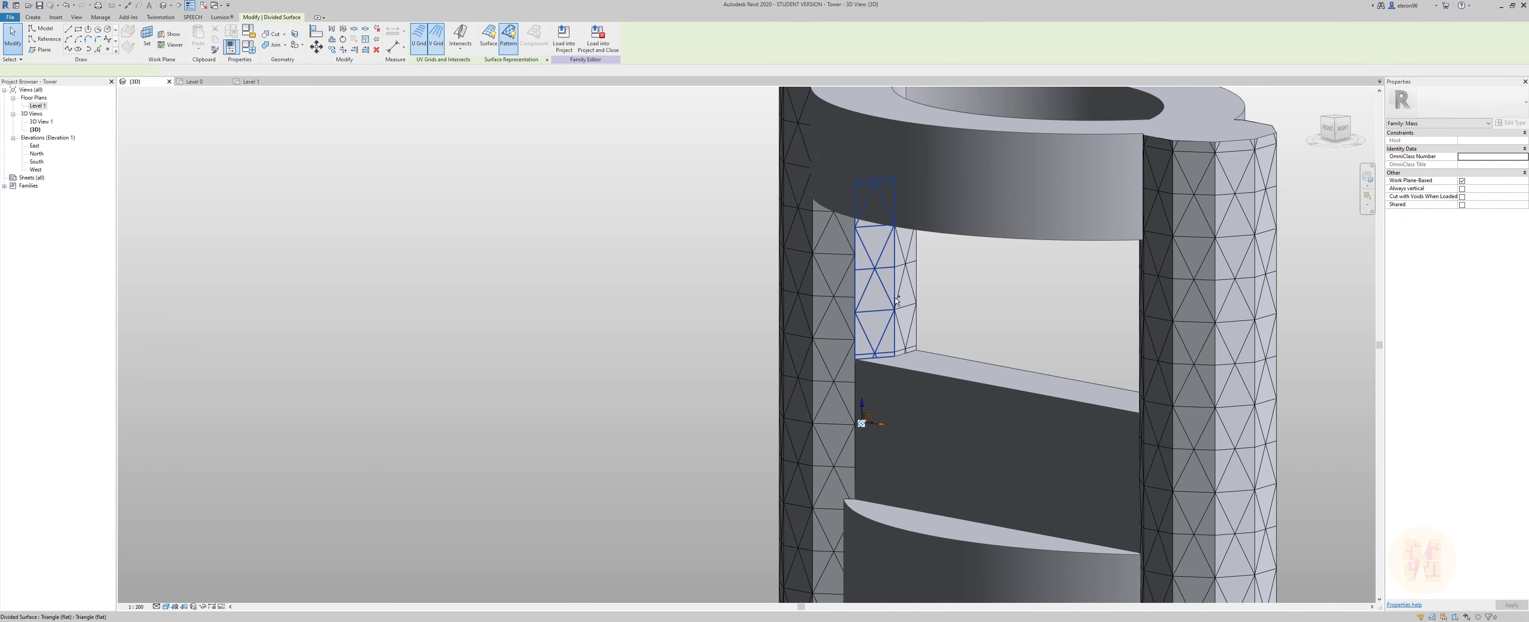
{"action": "left_click", "coordinate": [924, 308]}
{"action": "left_click", "coordinate": [890, 309]}
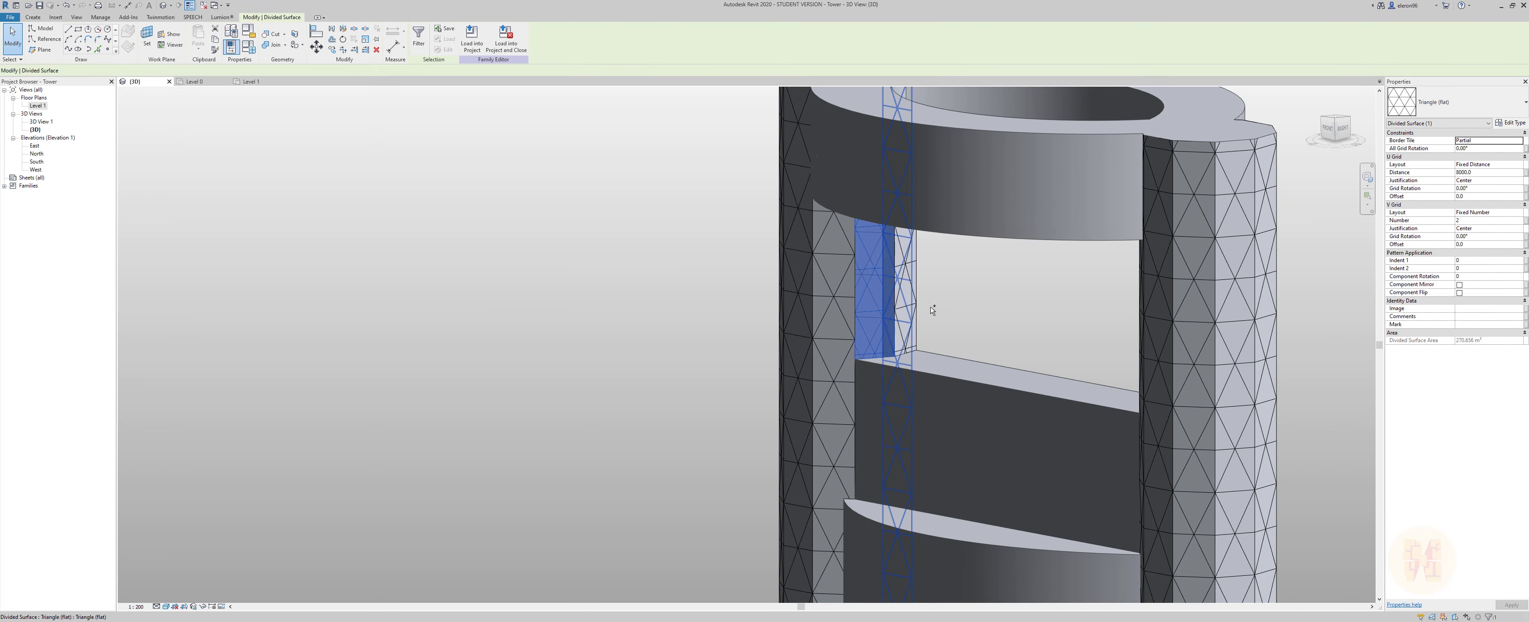
{"action": "key", "text": "Escape"}
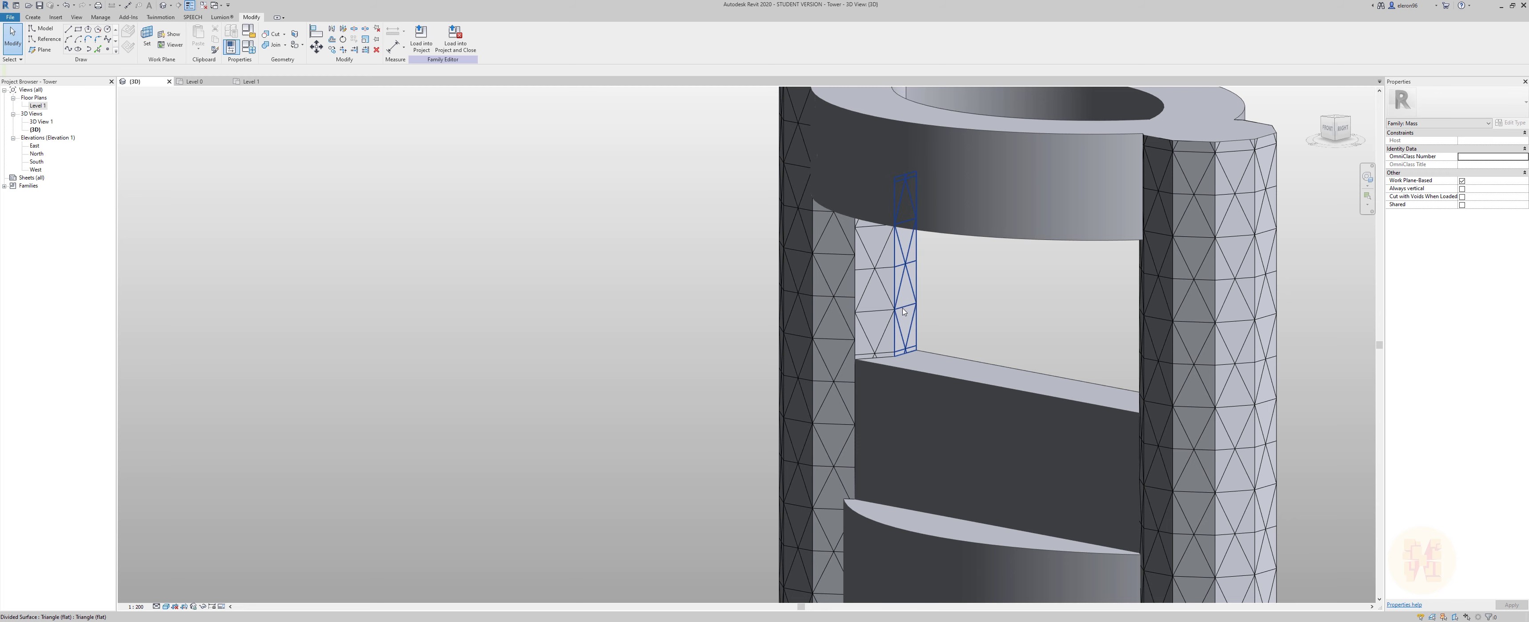
{"action": "left_click", "coordinate": [903, 311]}
{"action": "left_click", "coordinate": [876, 291], "text": "ctrl"}
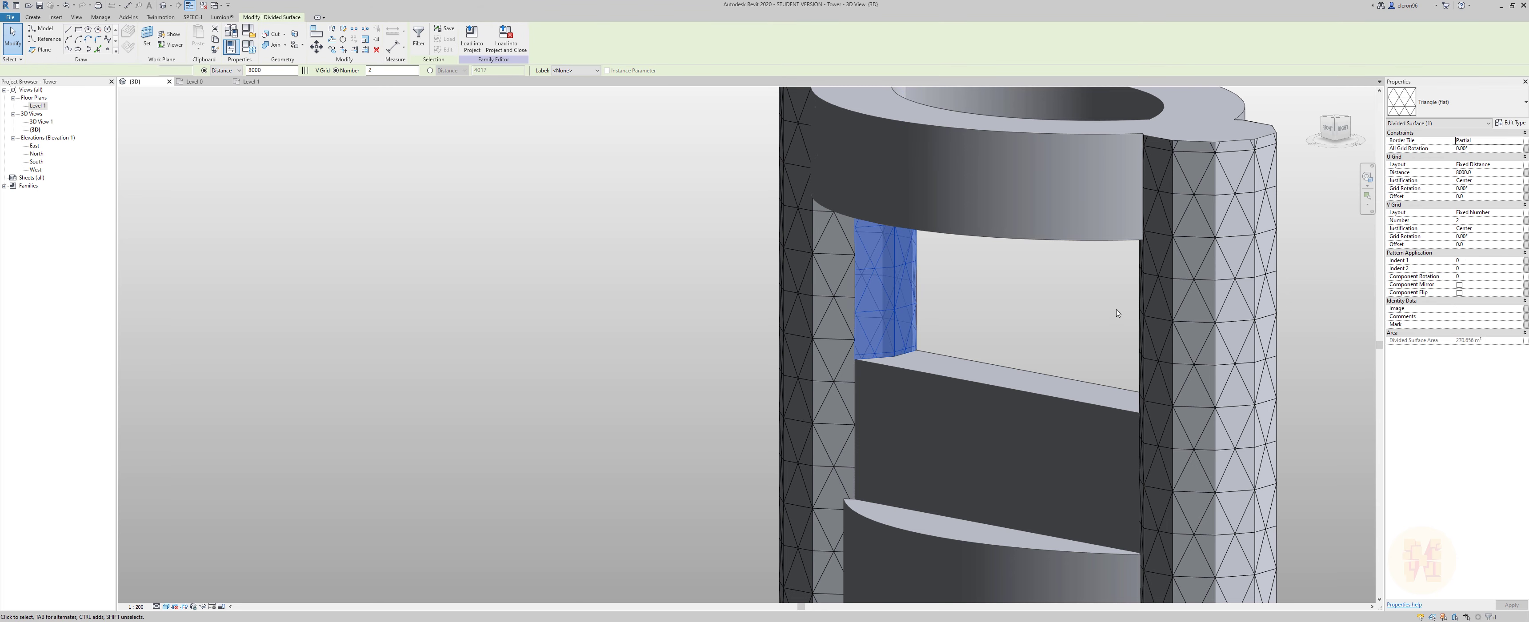
{"action": "left_click", "coordinate": [1480, 197]}
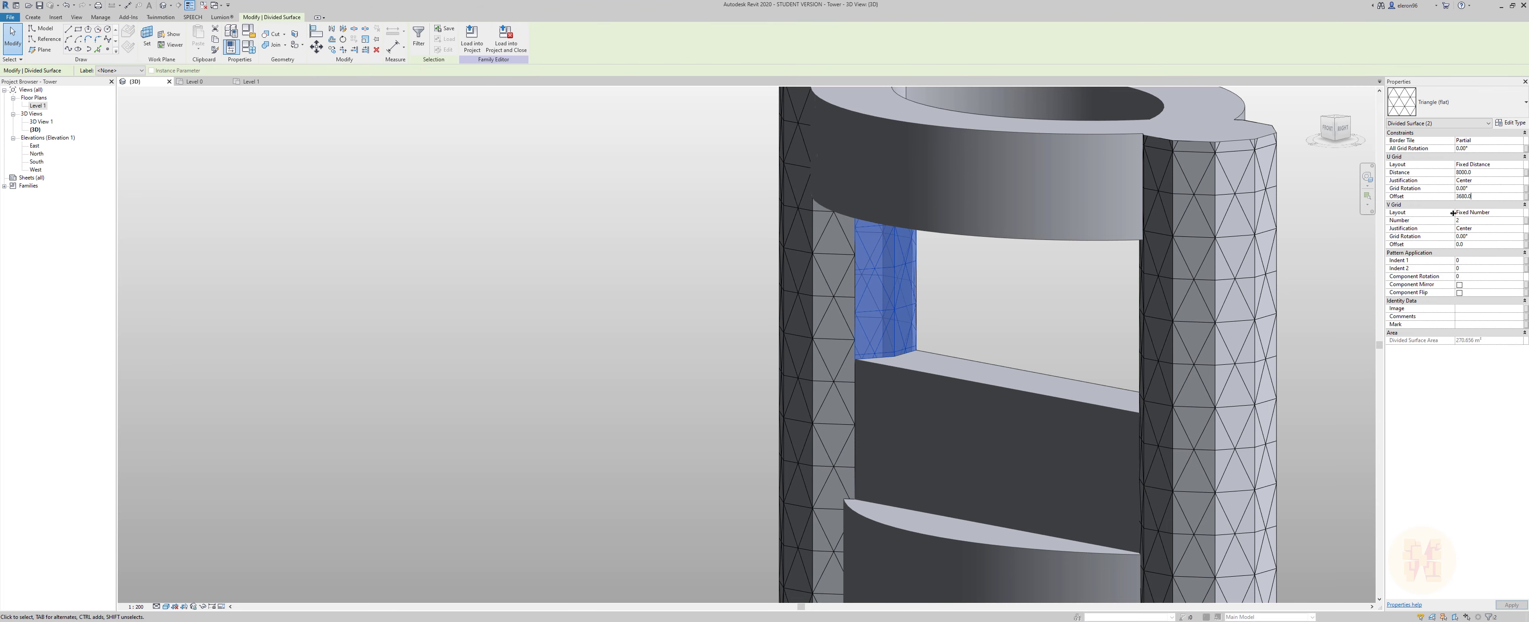
{"action": "key", "text": "Escape"}
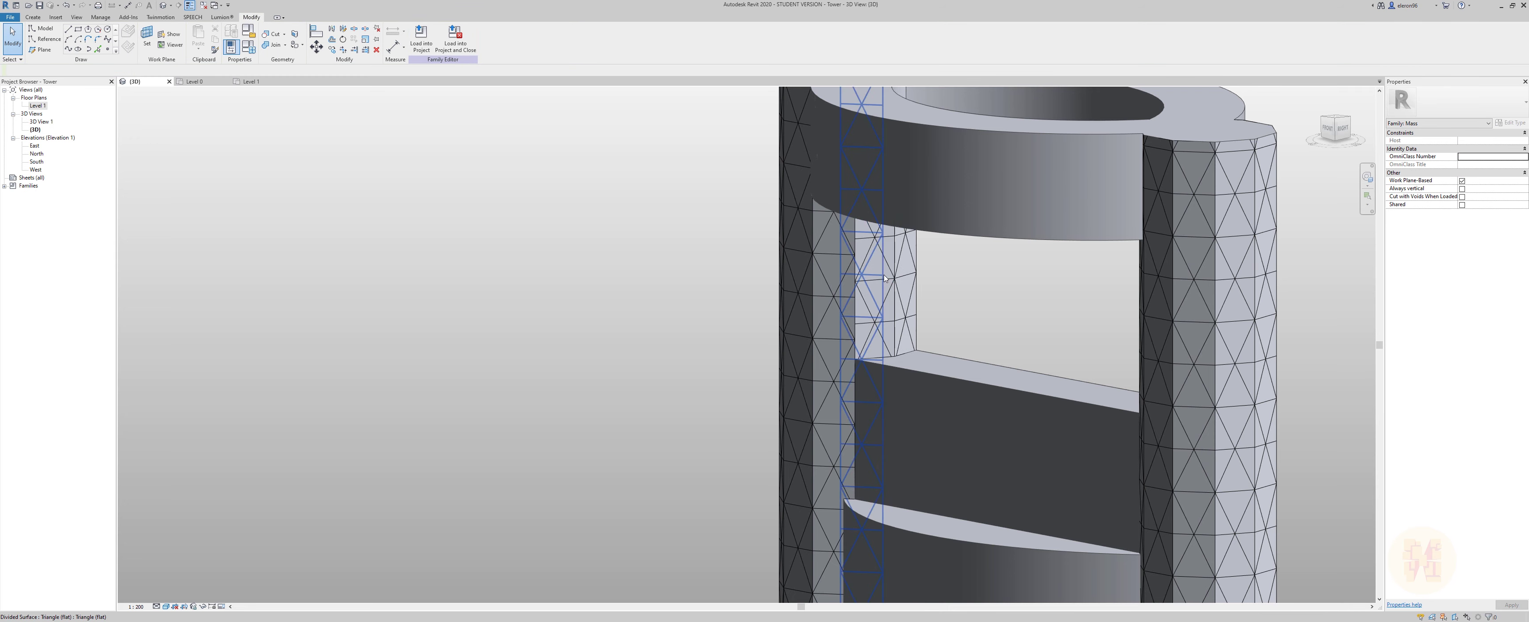
Set the strip's U Grid Justification to Center after briefly trying Beginning.
{"action": "left_click", "coordinate": [883, 286]}
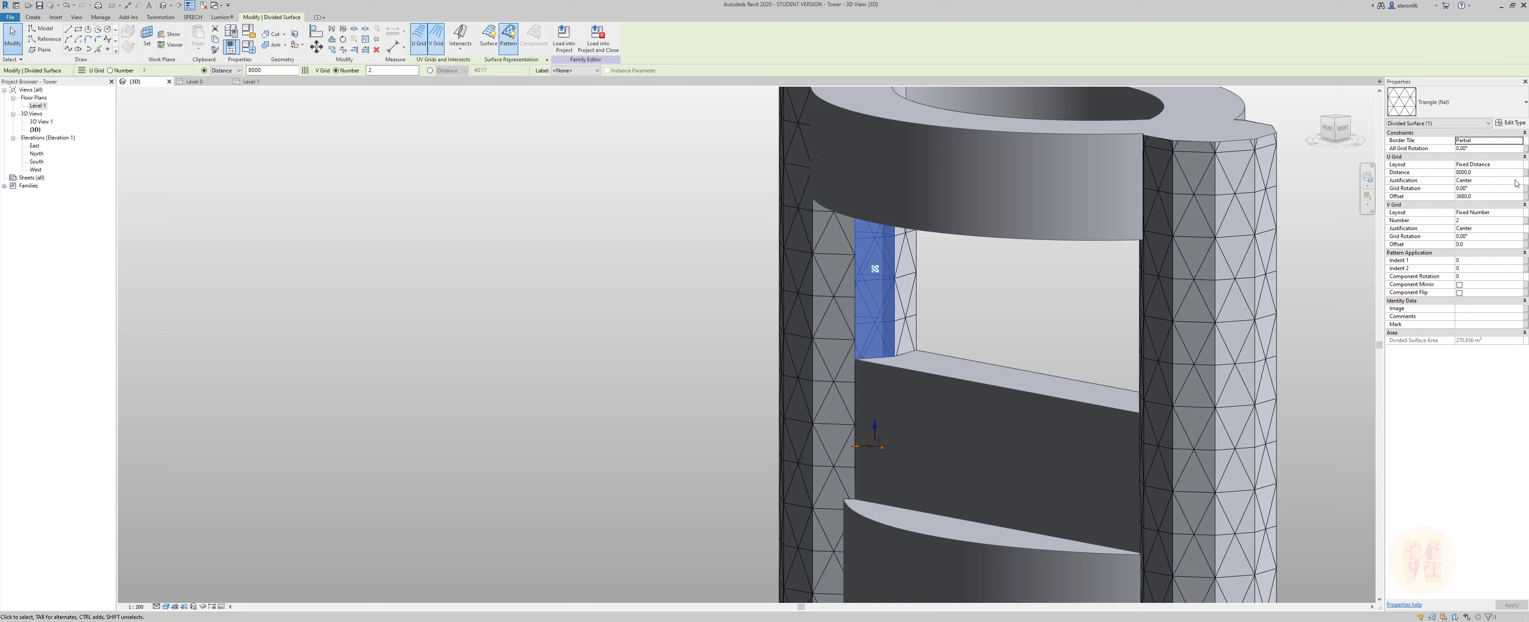
{"action": "left_click", "coordinate": [1522, 181]}
{"action": "left_click", "coordinate": [1487, 189]}
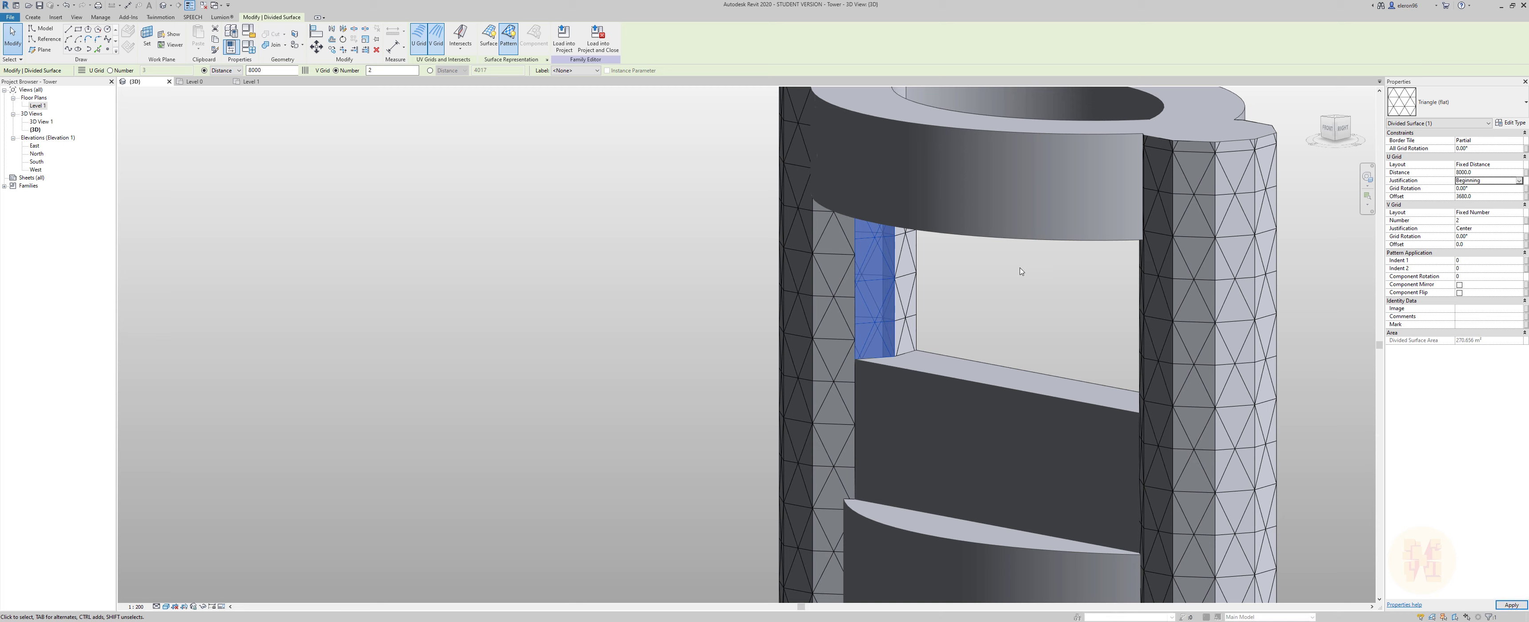
{"action": "left_click", "coordinate": [994, 282]}
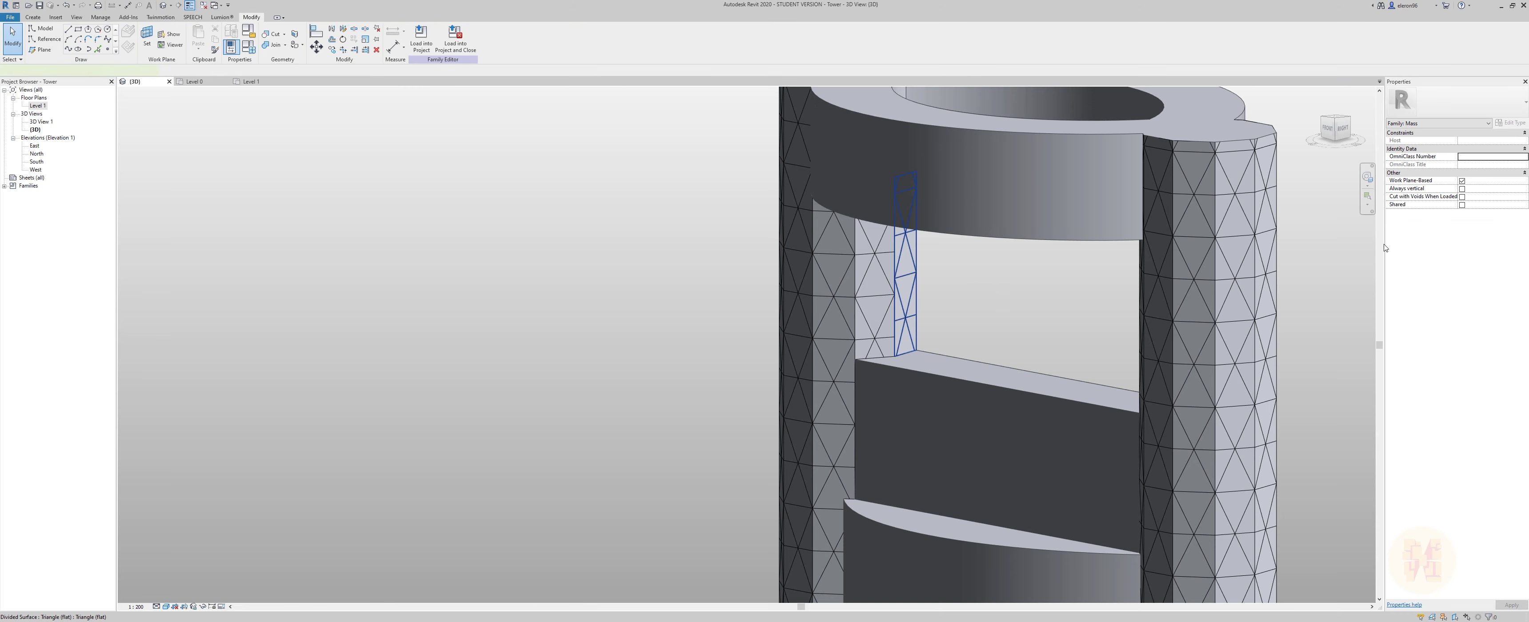
{"action": "left_click", "coordinate": [1518, 182]}
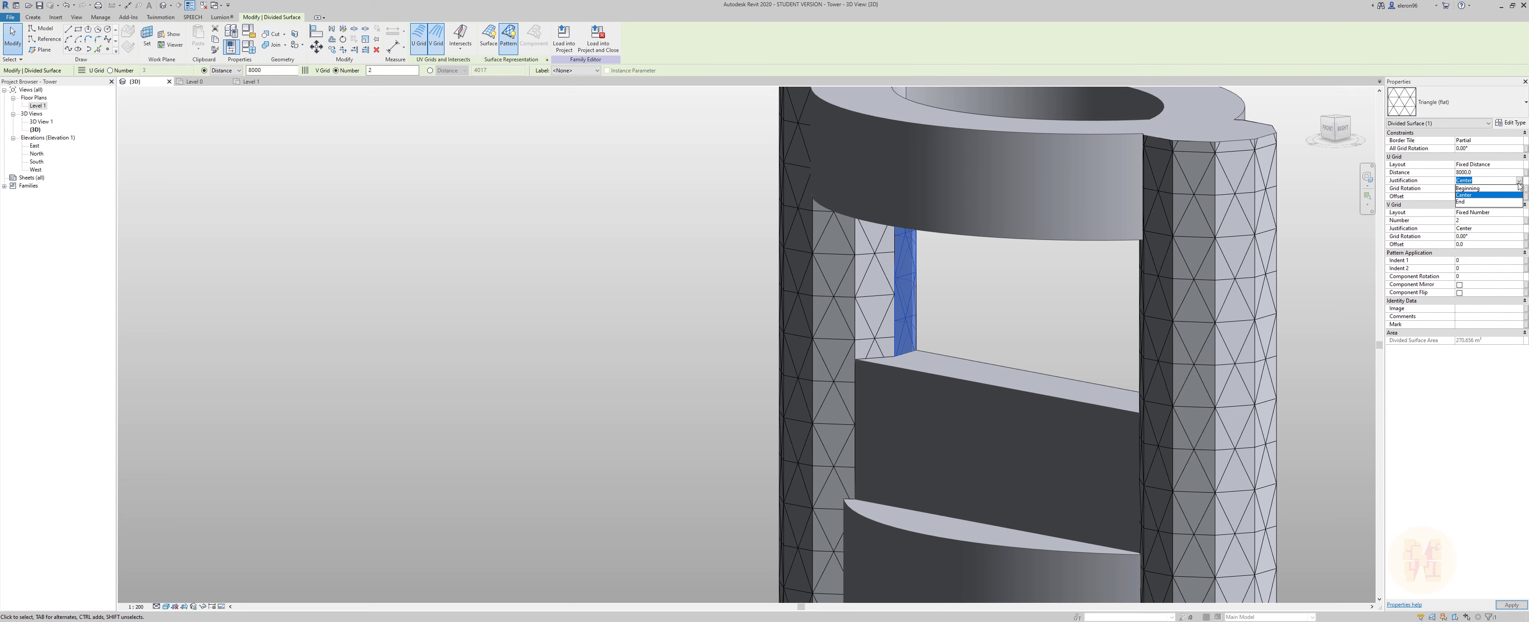
{"action": "left_click", "coordinate": [1476, 194]}
{"action": "left_click", "coordinate": [965, 293]}
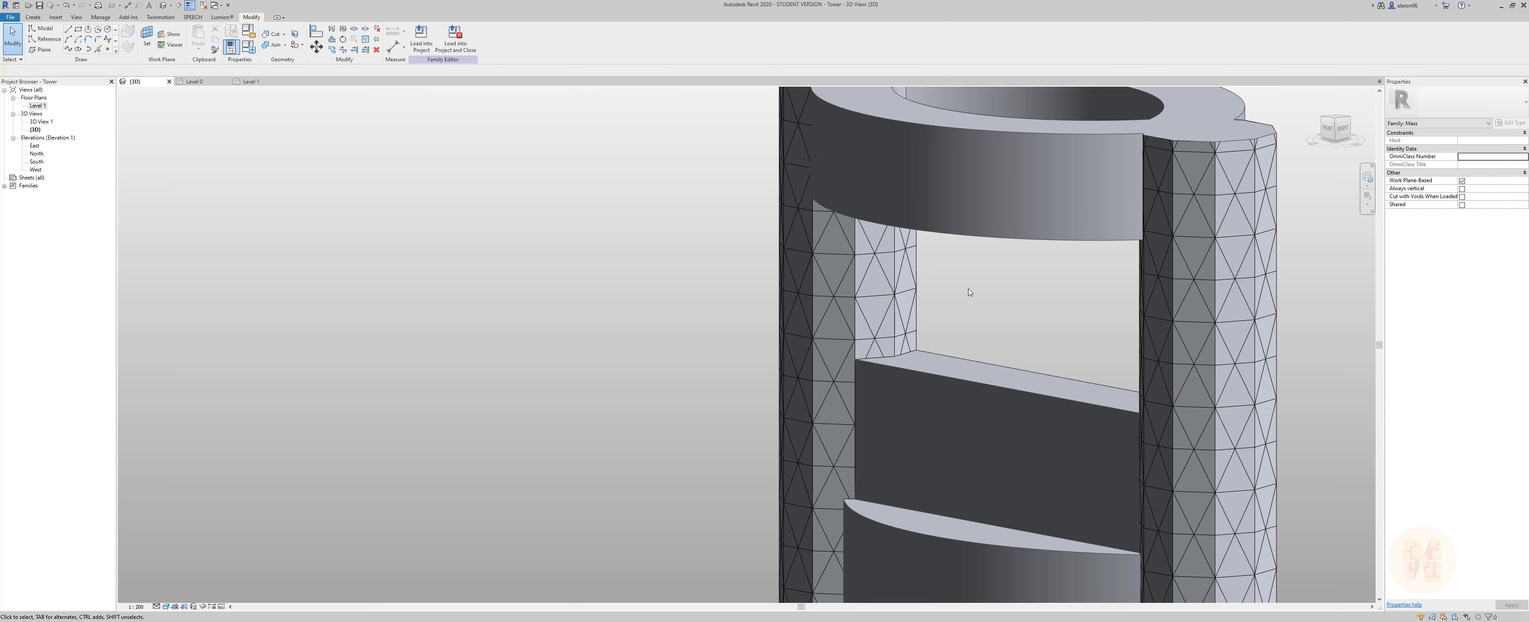
Zoom, orbit and pan to view the clad tower from the front.
{"action": "scroll", "coordinate": [969, 292], "scroll_direction": "down", "scroll_amount": 5}
{"action": "scroll", "coordinate": [968, 292], "scroll_direction": "down", "scroll_amount": 2}
{"action": "middle_click_drag", "start_coordinate": [921, 309], "coordinate": [1069, 329], "text": "shift"}
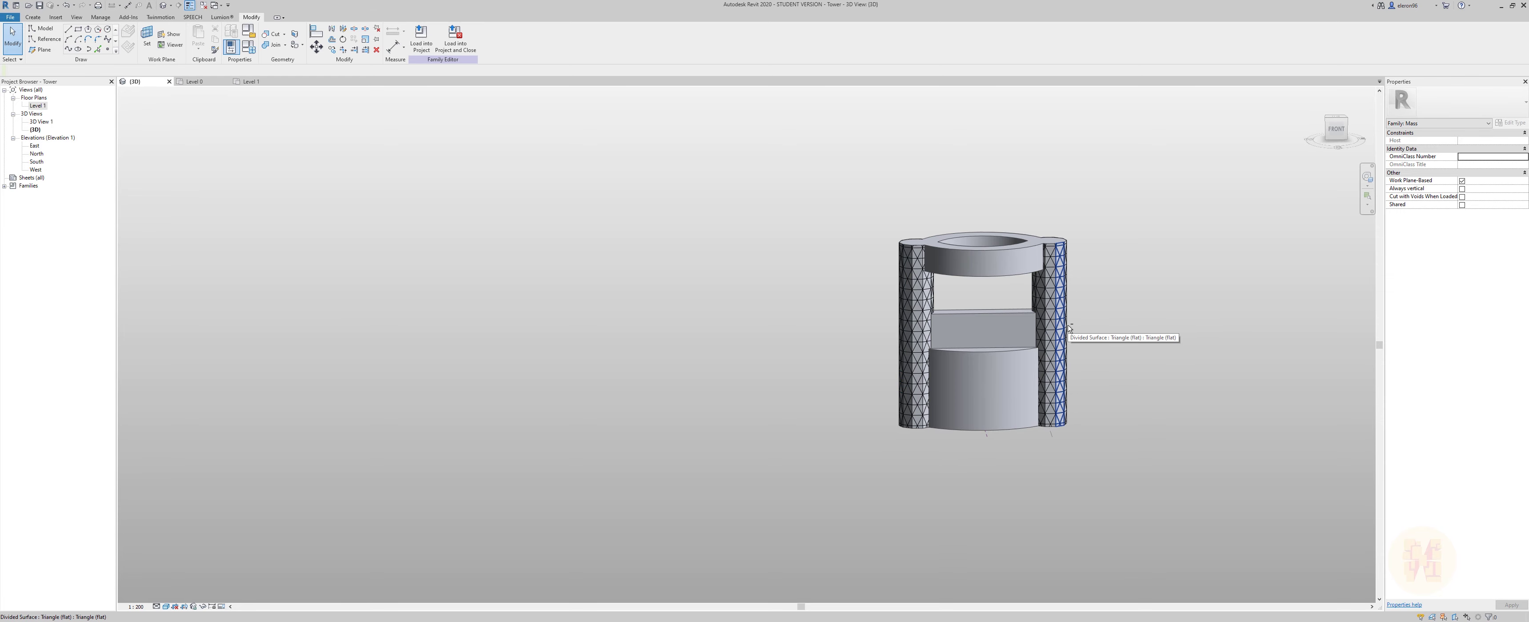
{"action": "scroll", "coordinate": [1069, 328], "scroll_direction": "up", "scroll_amount": 5}
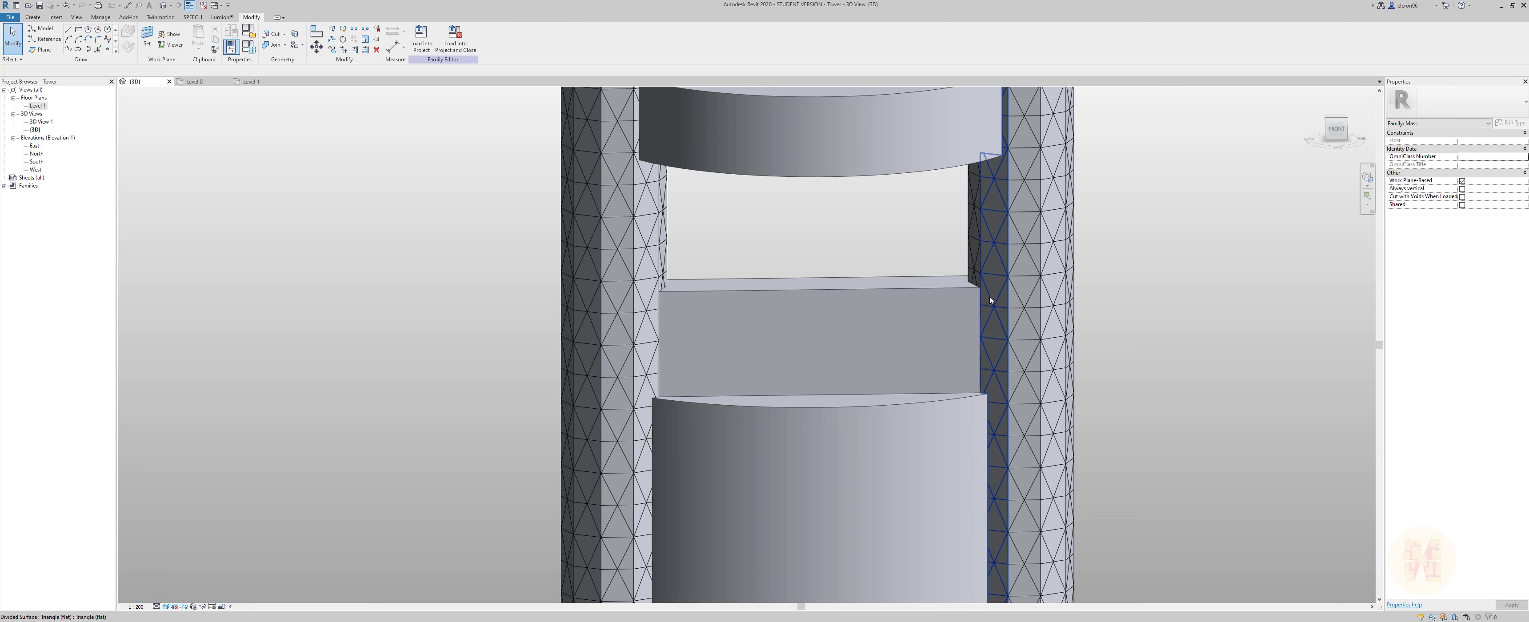
{"action": "middle_click_drag", "start_coordinate": [1102, 338], "coordinate": [1078, 263]}
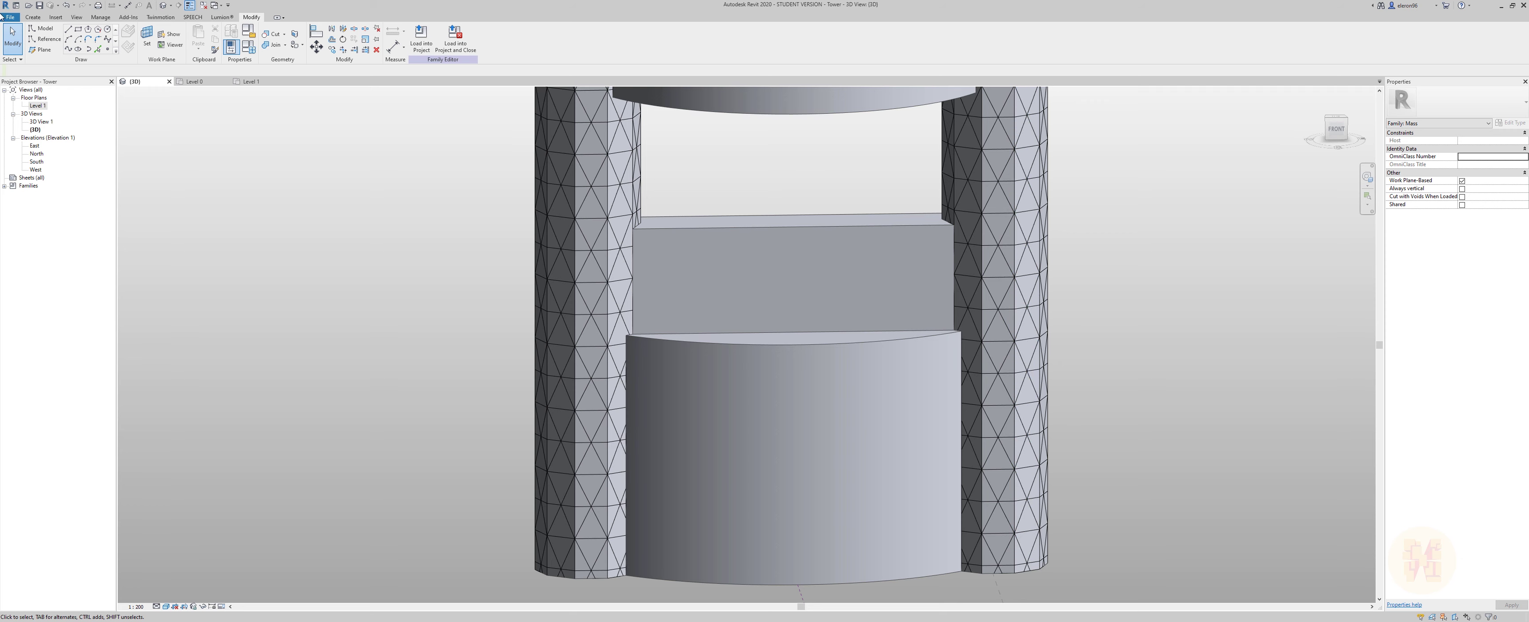
Start a new family from the Metric Generic Model Pattern Based template, skipping the save reminder.
{"action": "left_click", "coordinate": [11, 16]}
{"action": "mouse_move", "coordinate": [57, 56]}
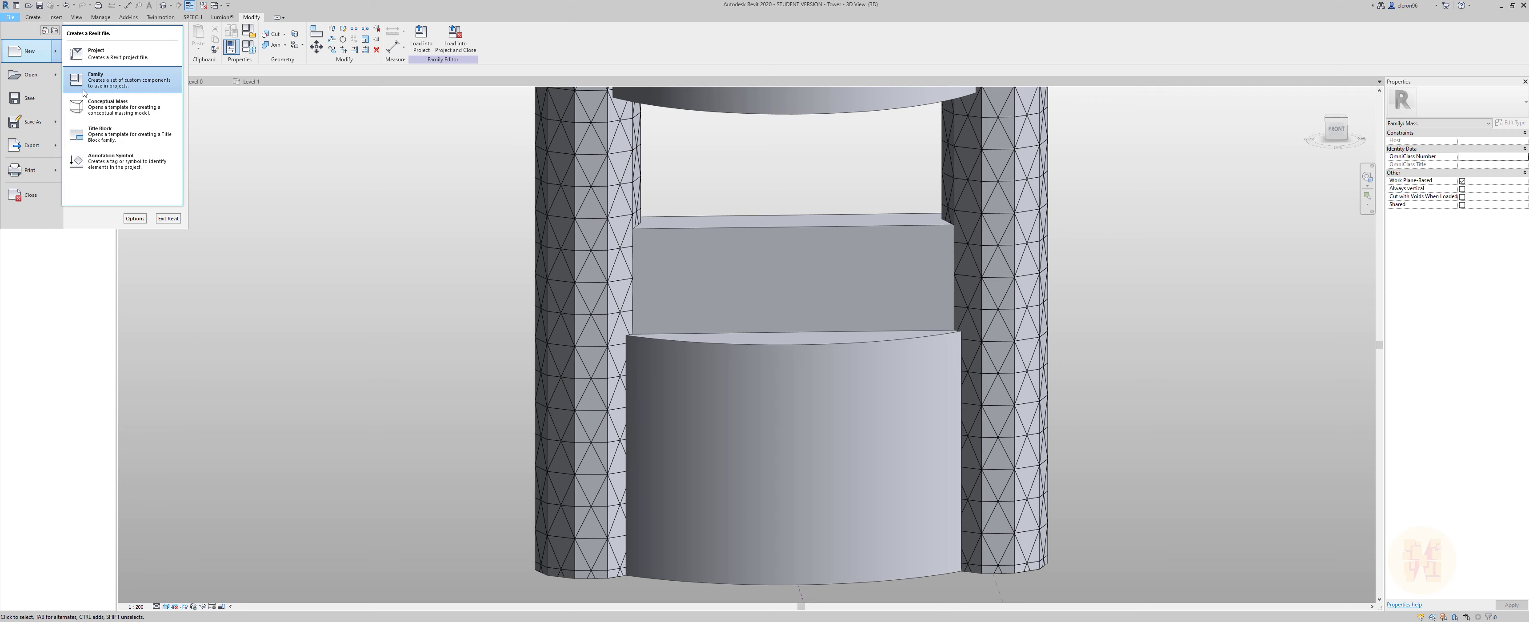
{"action": "left_click", "coordinate": [107, 83]}
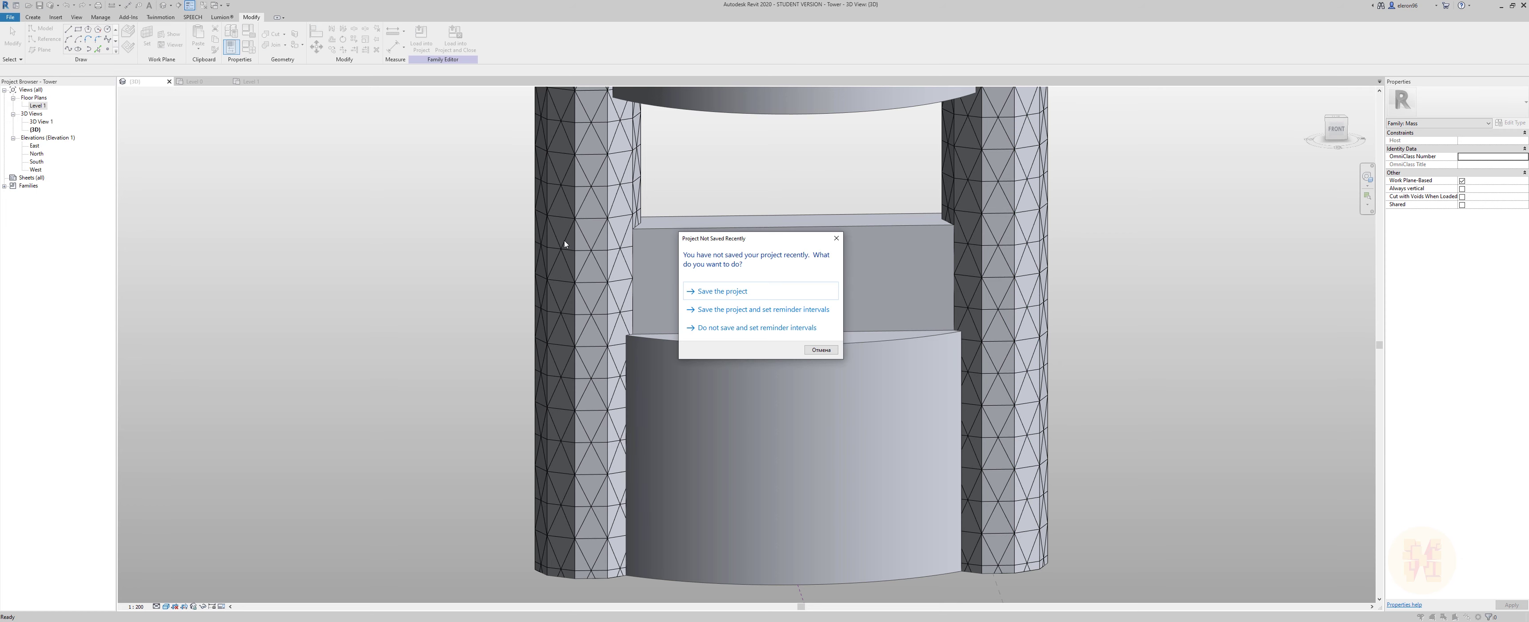
{"action": "left_click", "coordinate": [837, 238]}
{"action": "scroll", "coordinate": [392, 248], "scroll_direction": "down", "scroll_amount": 3}
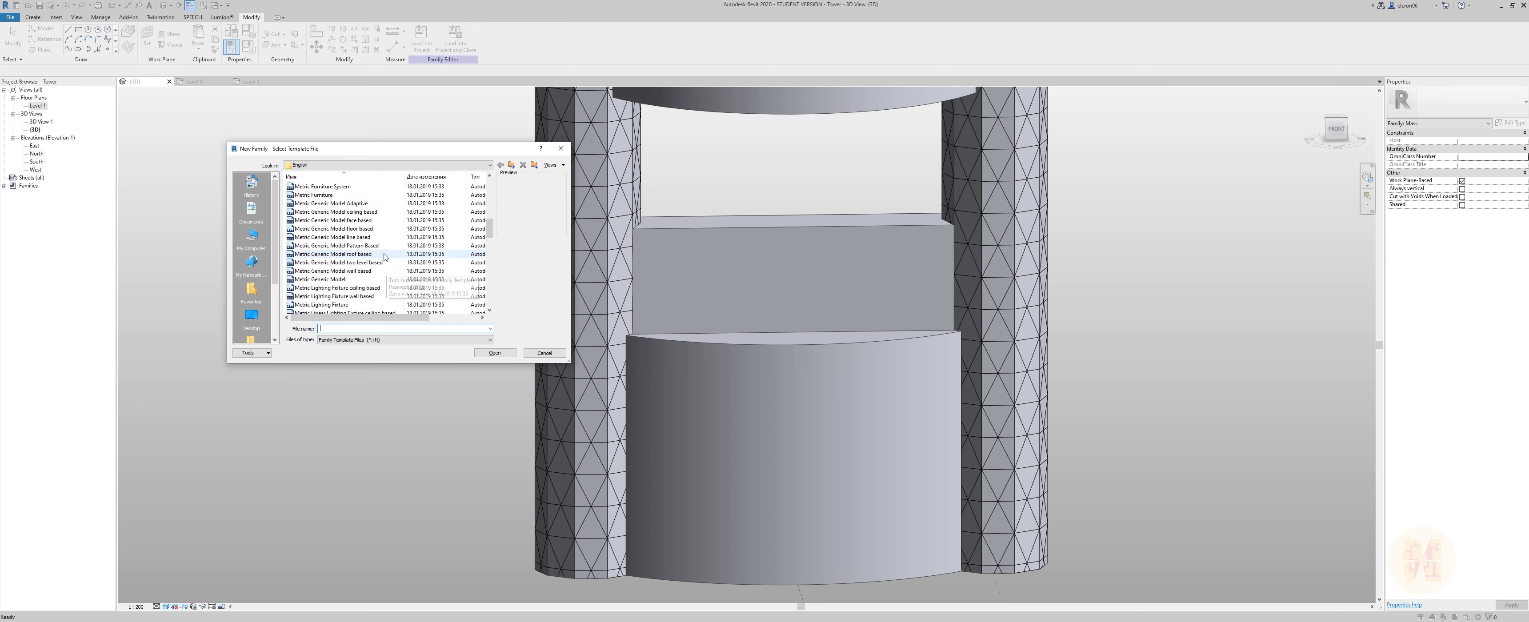
{"action": "left_click", "coordinate": [314, 246]}
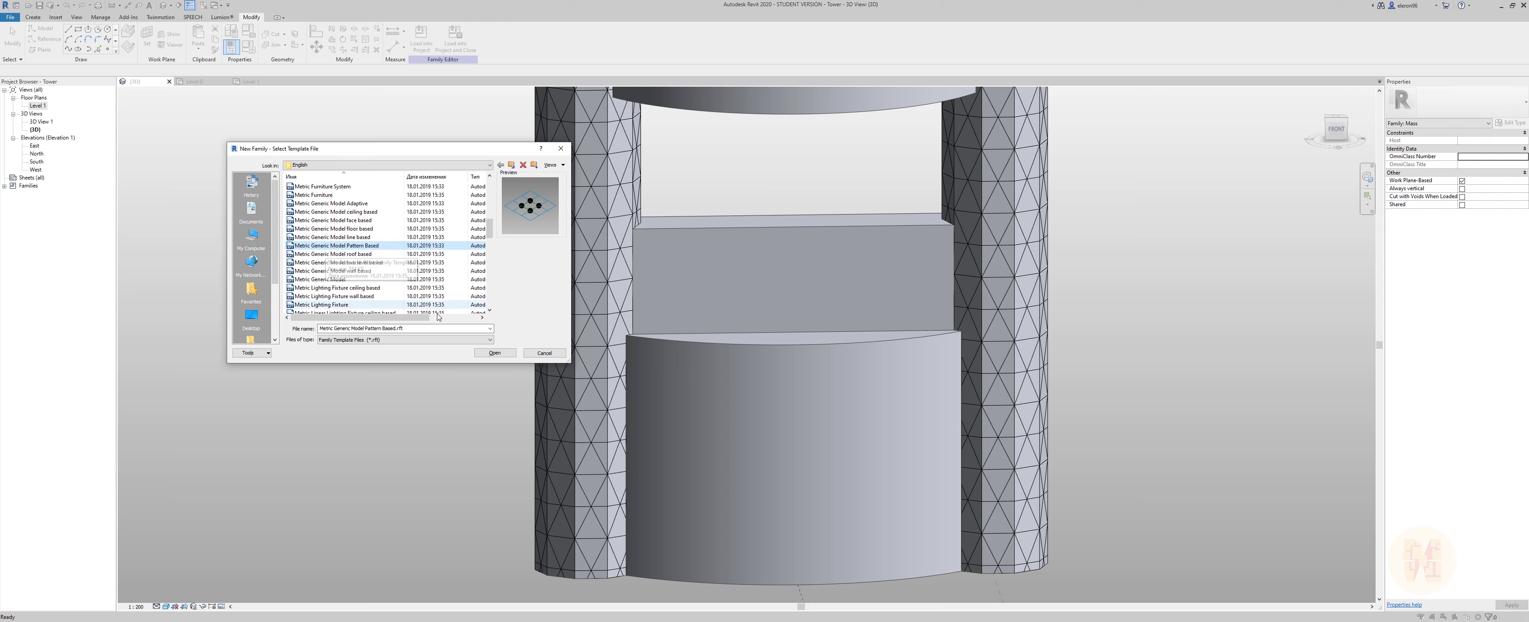
{"action": "left_click", "coordinate": [494, 353]}
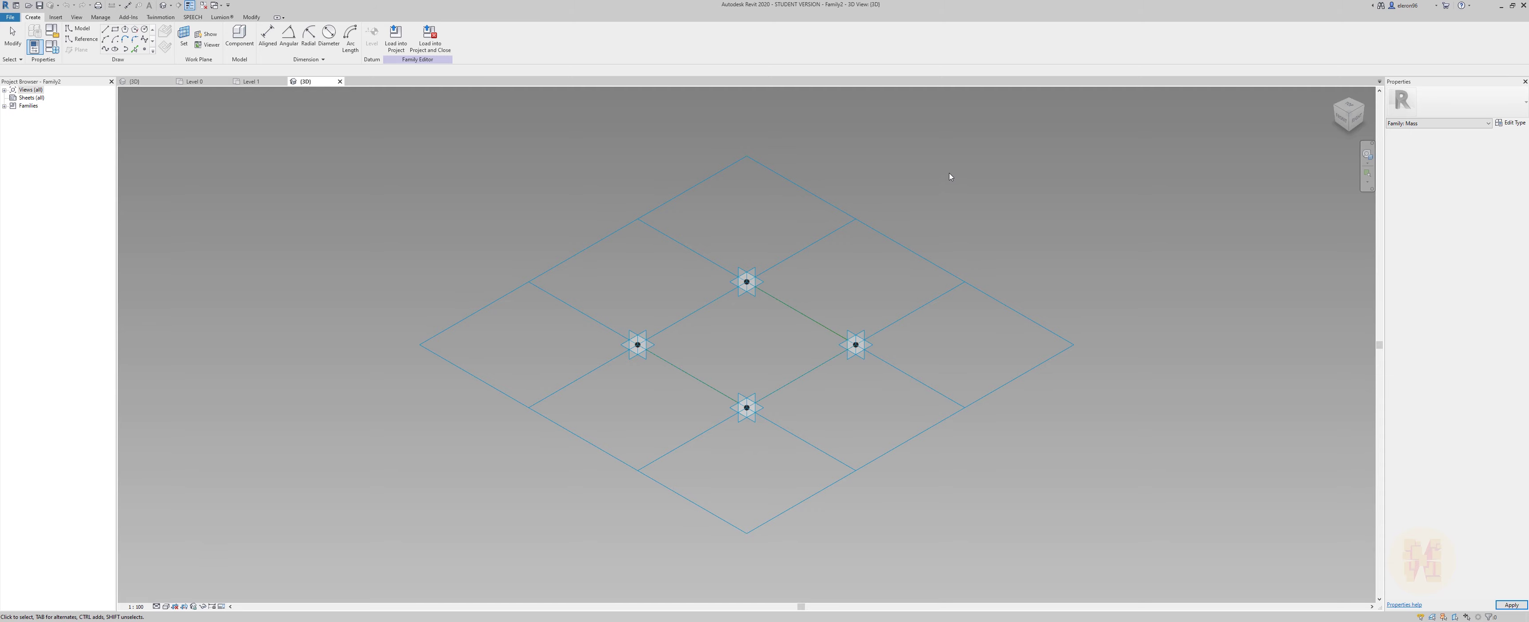
Change the tile pattern grid type to Triangle (flat) and zoom in on one triangle.
{"action": "left_click", "coordinate": [709, 197]}
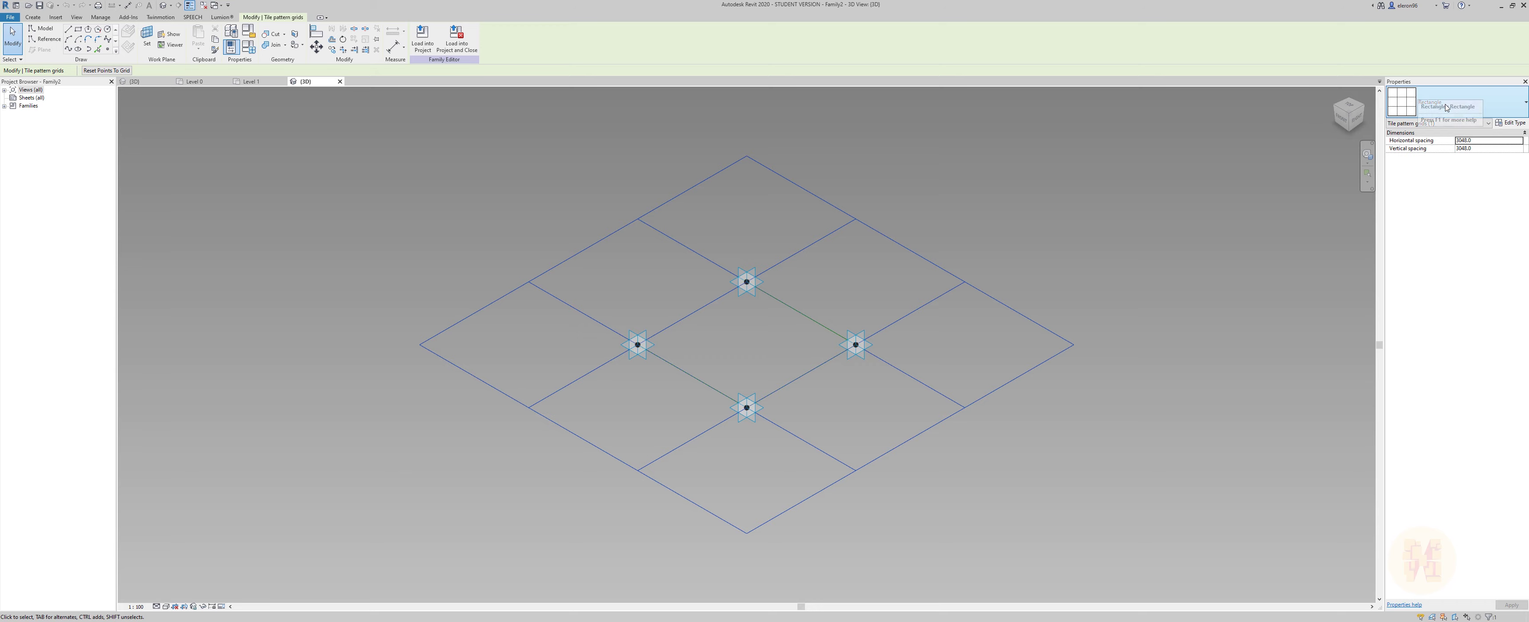
{"action": "left_click", "coordinate": [1460, 103]}
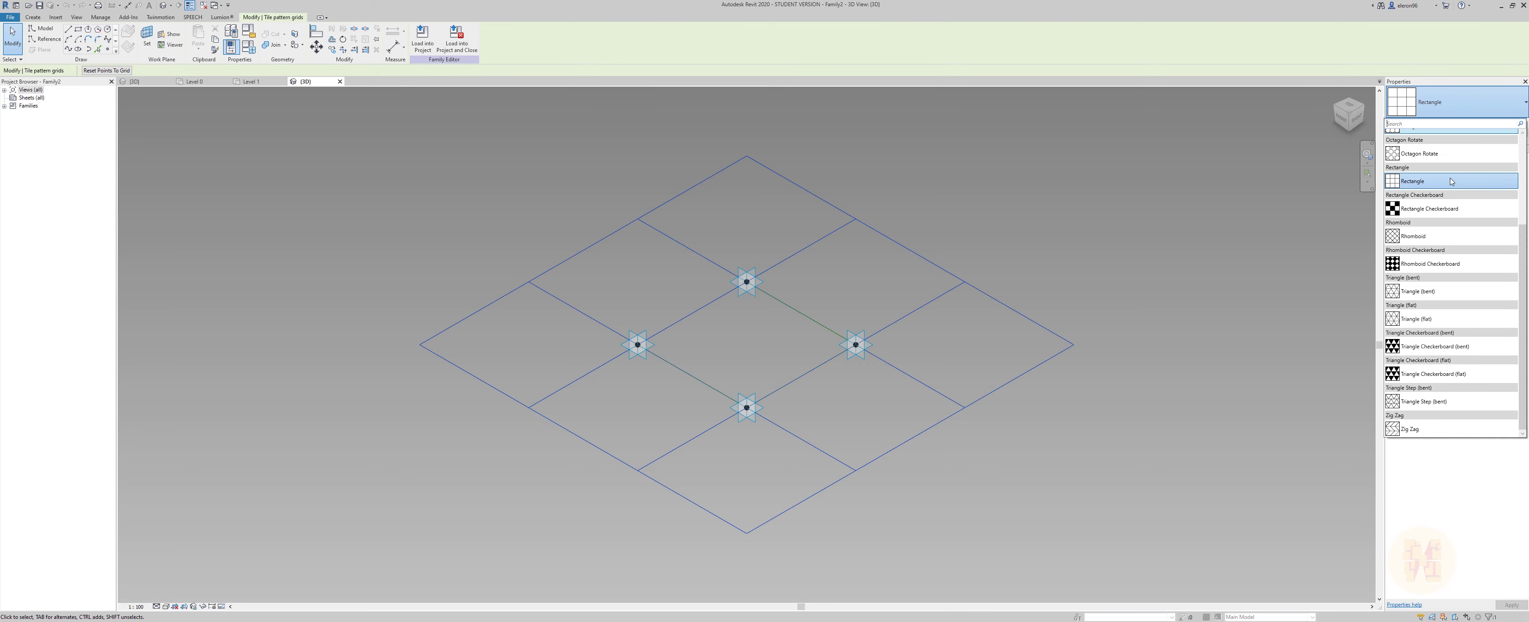
{"action": "left_click", "coordinate": [1458, 320]}
{"action": "left_click", "coordinate": [1092, 300]}
{"action": "middle_click_drag", "start_coordinate": [829, 392], "coordinate": [646, 340]}
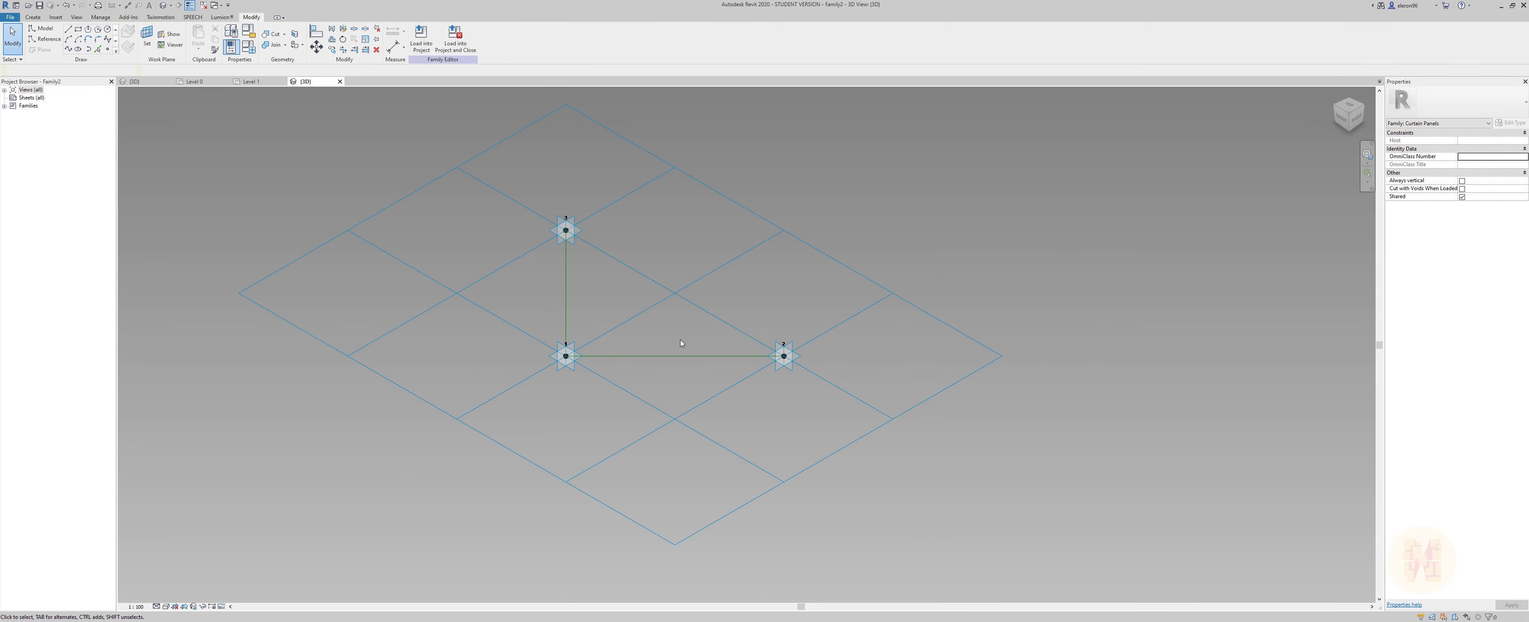
{"action": "scroll", "coordinate": [645, 340], "scroll_direction": "up", "scroll_amount": 4}
Place a reference point on the triangle edge and set Show Reference Planes to Always.
{"action": "left_click", "coordinate": [108, 49]}
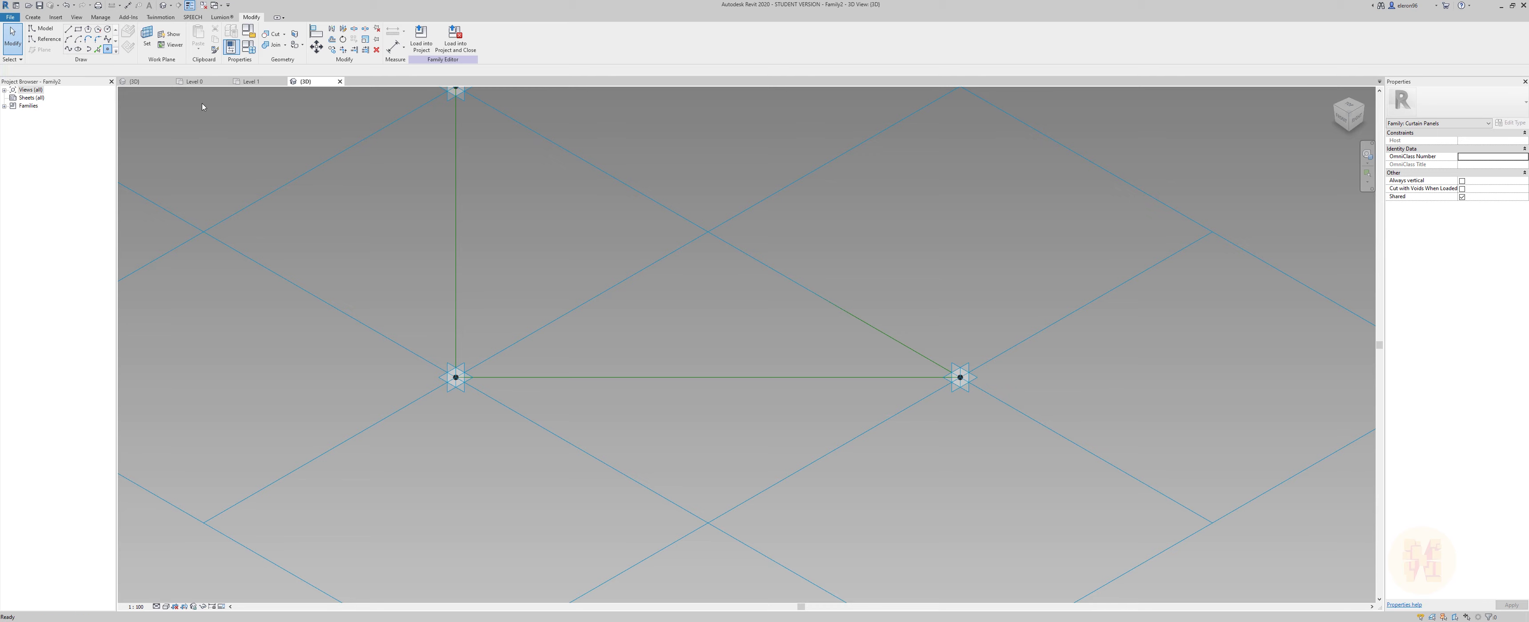
{"action": "left_click", "coordinate": [717, 377]}
{"action": "key", "text": "Escape"}
{"action": "key", "text": "Escape"}
{"action": "left_click_drag", "start_coordinate": [694, 415], "coordinate": [777, 338]}
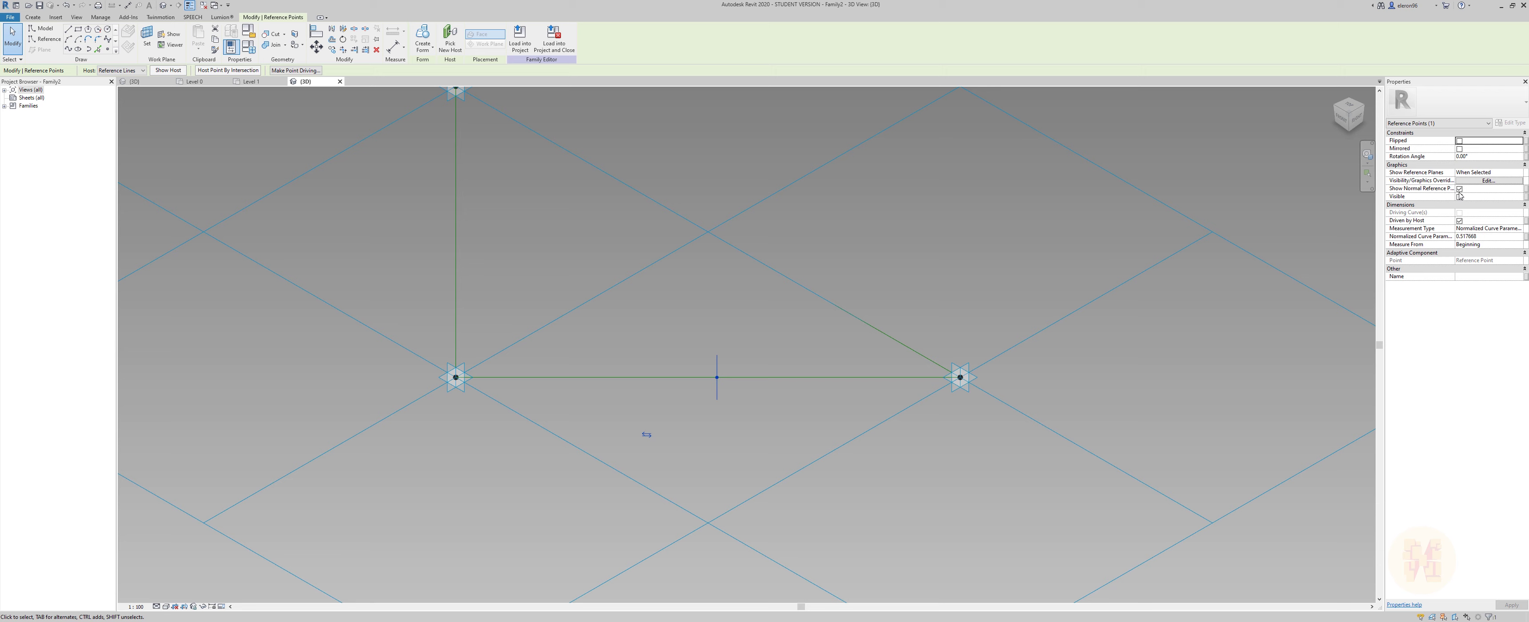
{"action": "left_click", "coordinate": [1459, 189]}
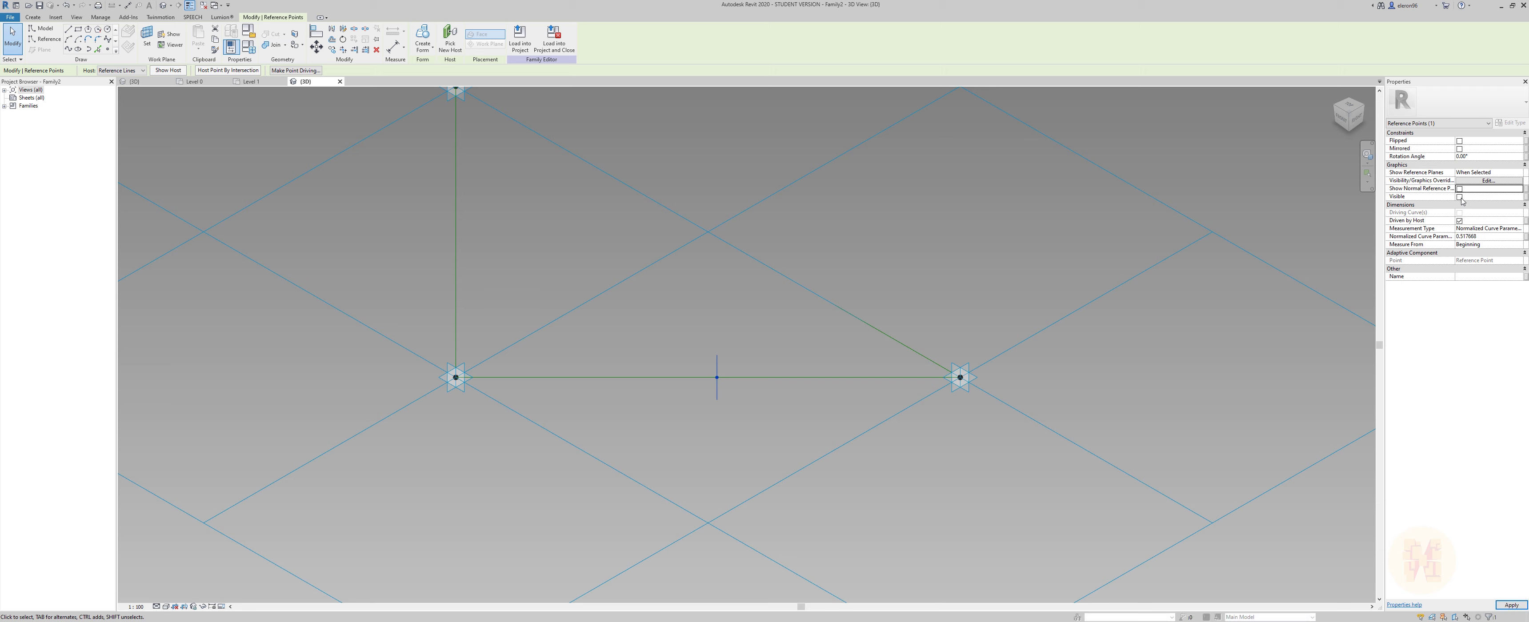
{"action": "left_click", "coordinate": [1521, 172]}
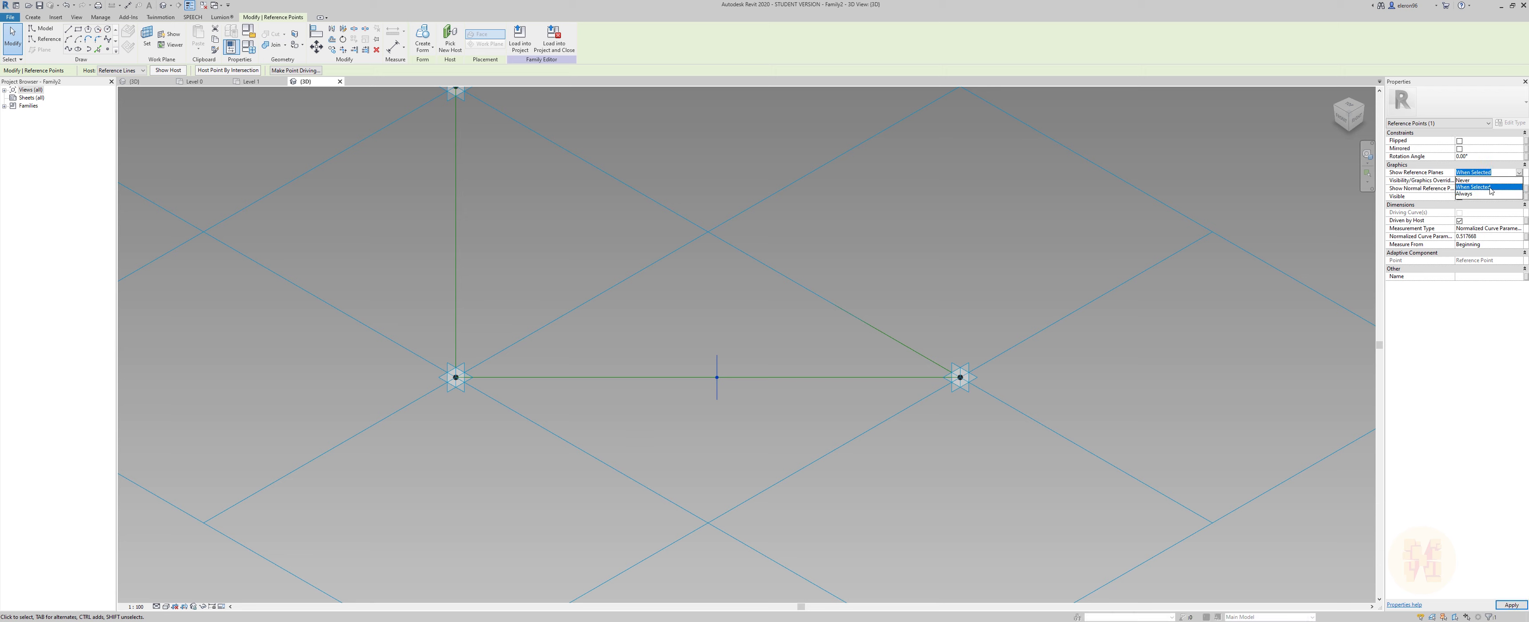
{"action": "left_click", "coordinate": [1472, 195]}
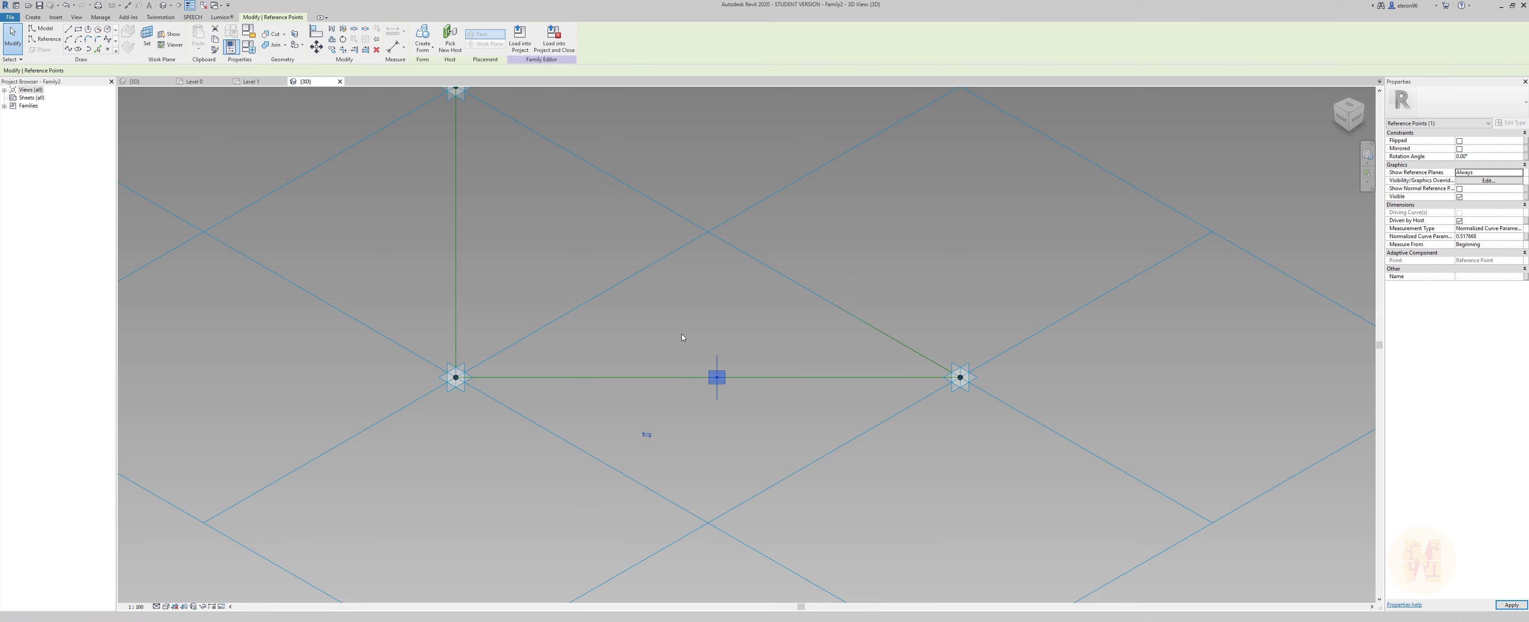
{"action": "middle_click_drag", "start_coordinate": [648, 430], "coordinate": [822, 279], "text": "shift"}
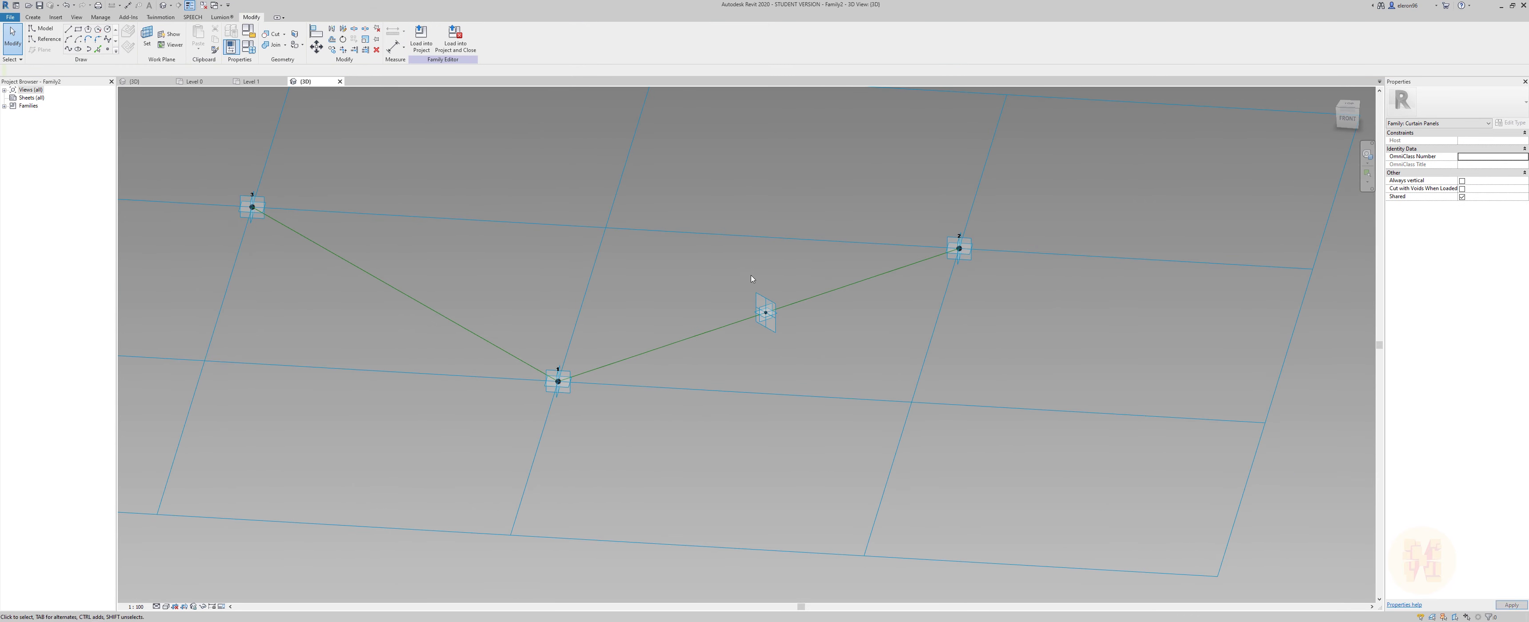
Draw a circle centred on the reference point, using the point's plane as work plane.
{"action": "scroll", "coordinate": [724, 260], "scroll_direction": "up", "scroll_amount": 2}
{"action": "left_click", "coordinate": [143, 37]}
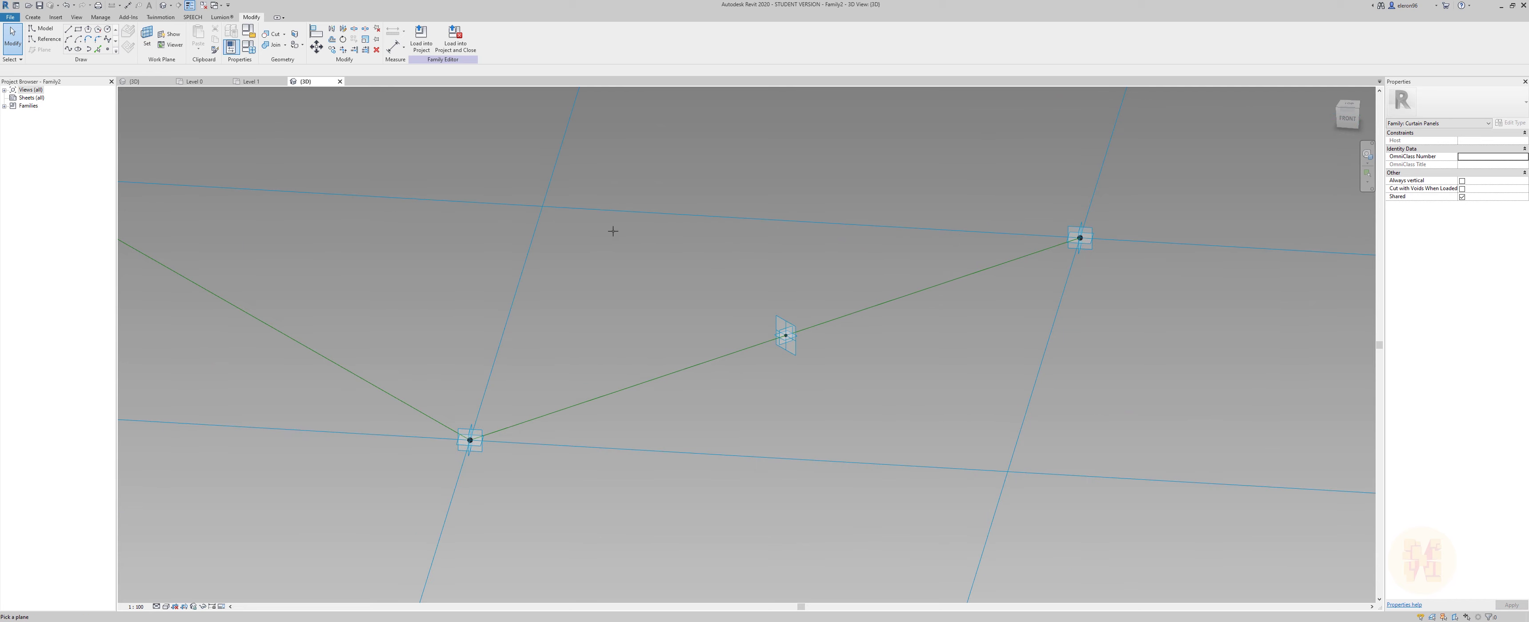
{"action": "left_click", "coordinate": [782, 331]}
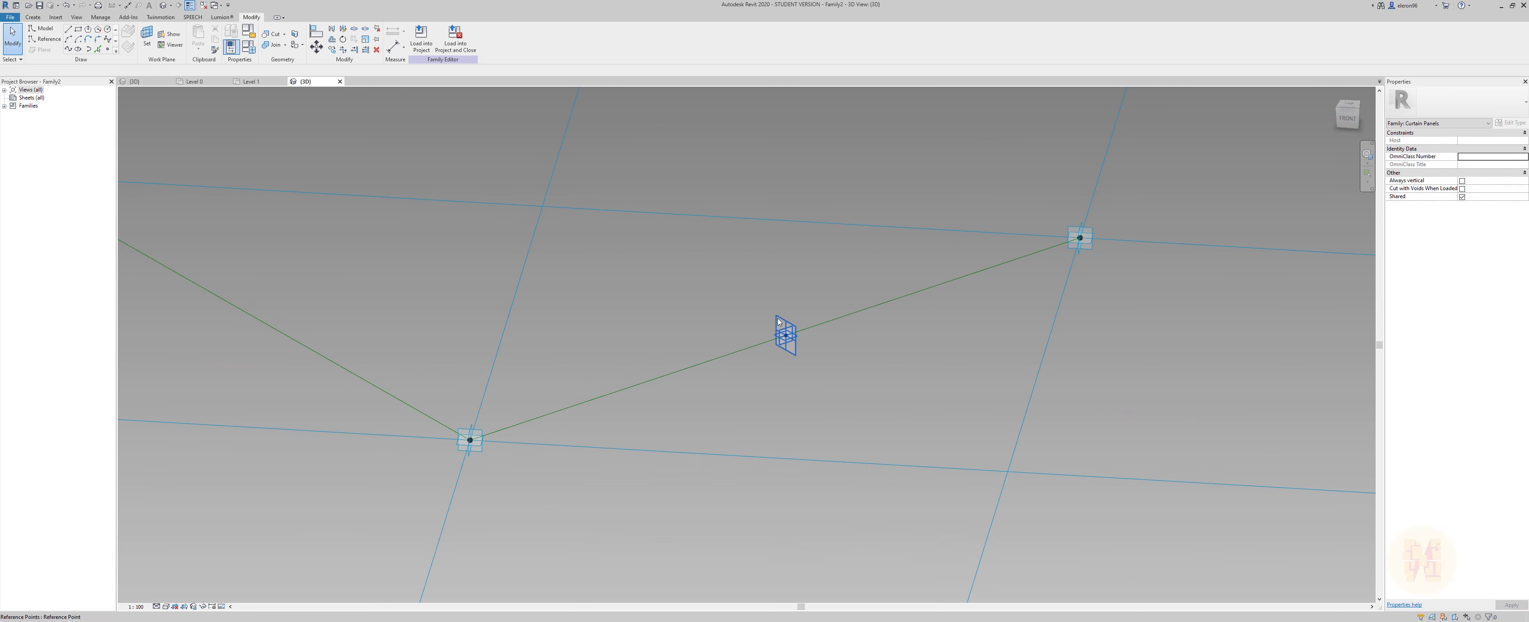
{"action": "left_click", "coordinate": [108, 29]}
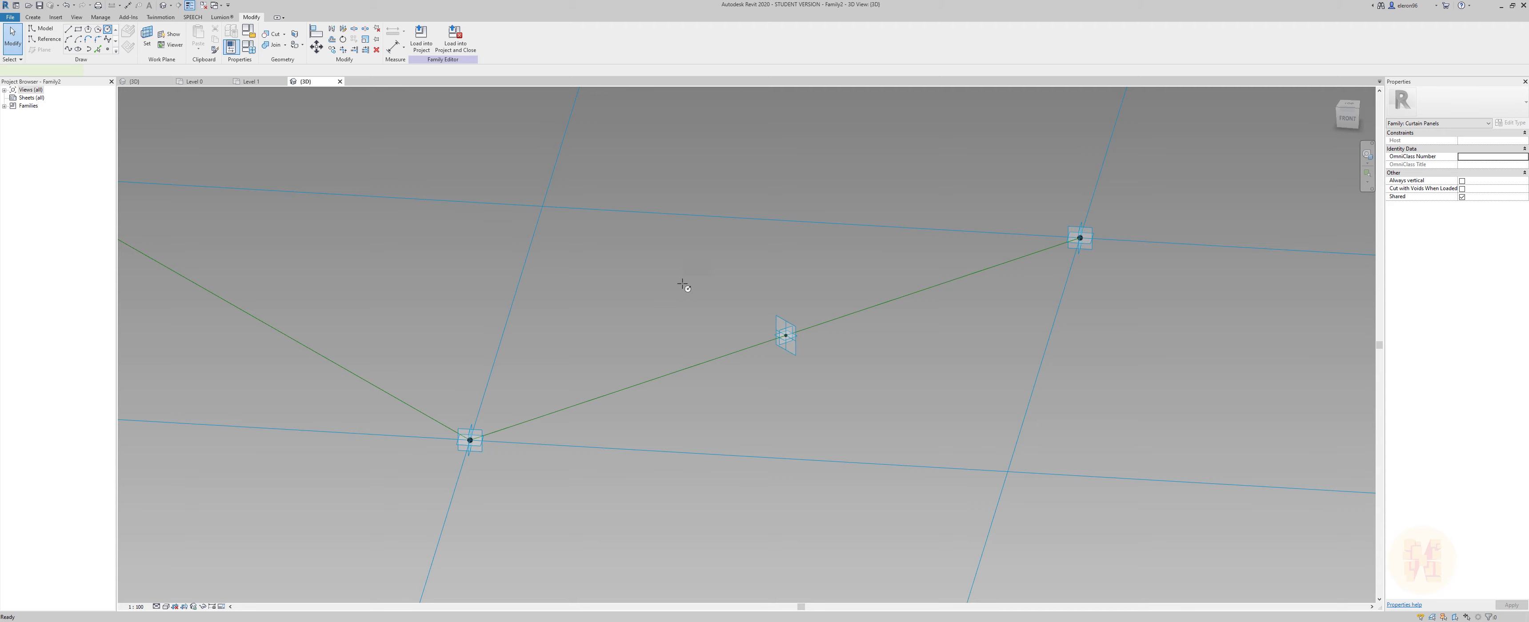
{"action": "left_click", "coordinate": [786, 335]}
{"action": "left_click", "coordinate": [814, 356]}
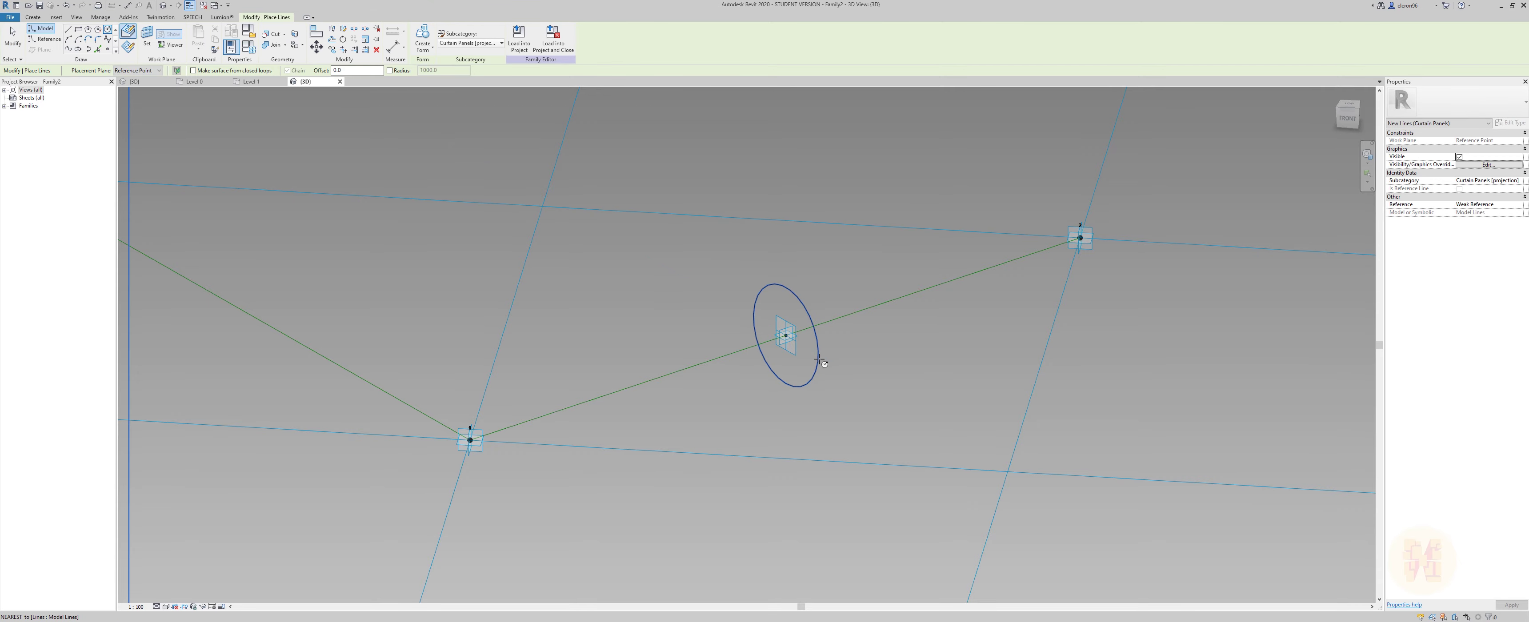
{"action": "key", "text": "Escape"}
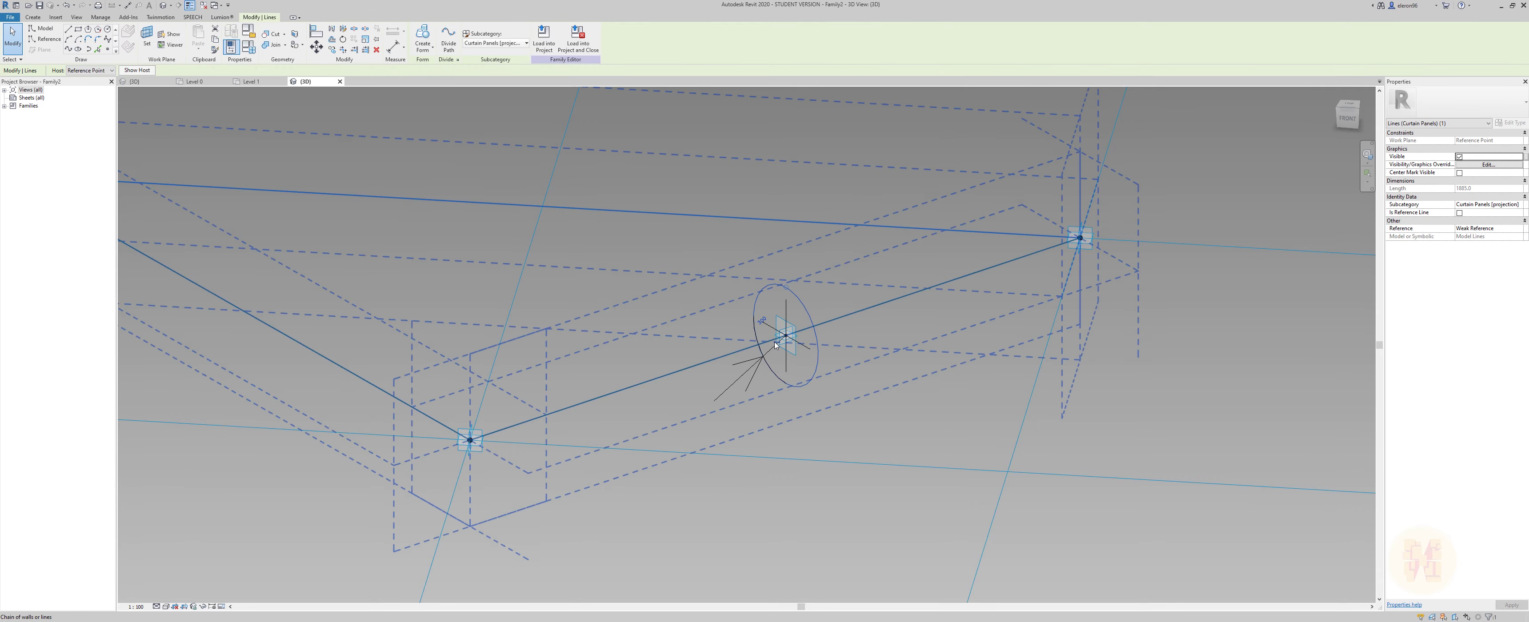
Label the circle's radius dimension with a new Radius parameter and set it to 200.
{"action": "scroll", "coordinate": [773, 344], "scroll_direction": "up", "scroll_amount": 5}
{"action": "left_click", "coordinate": [769, 359]}
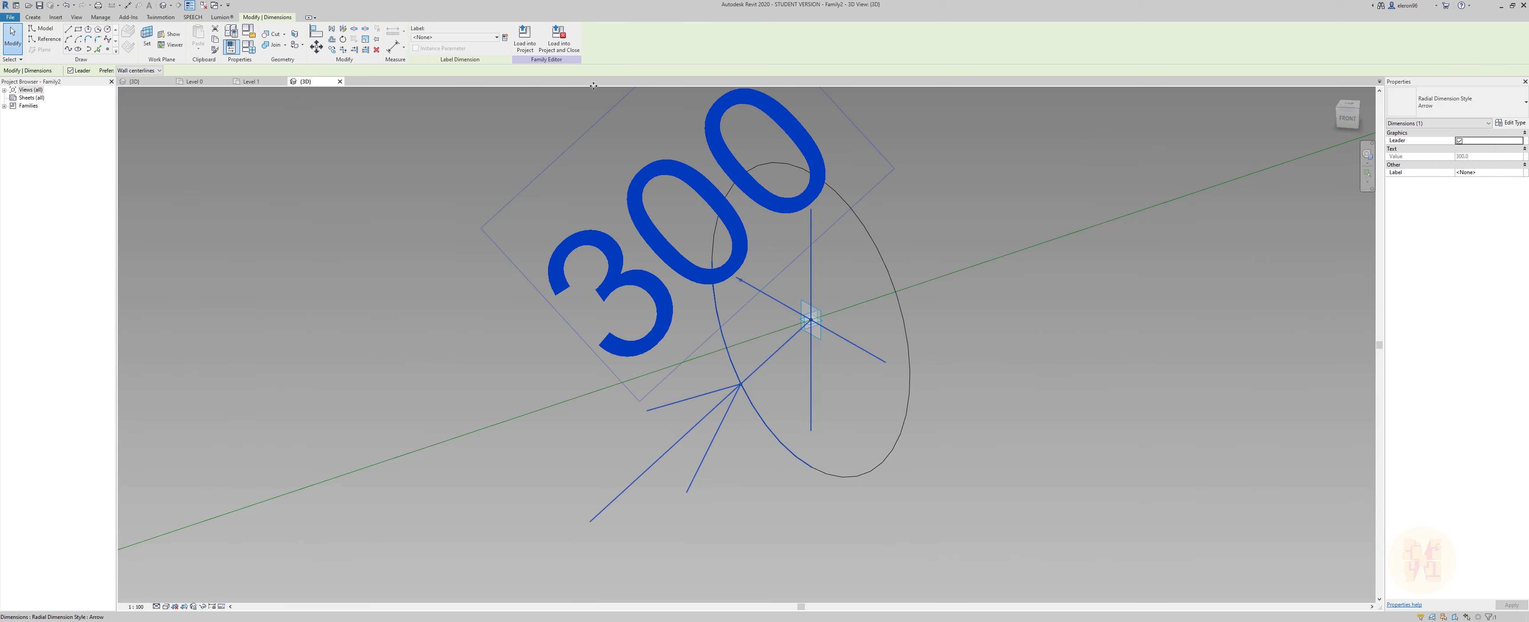
{"action": "left_click", "coordinate": [504, 38]}
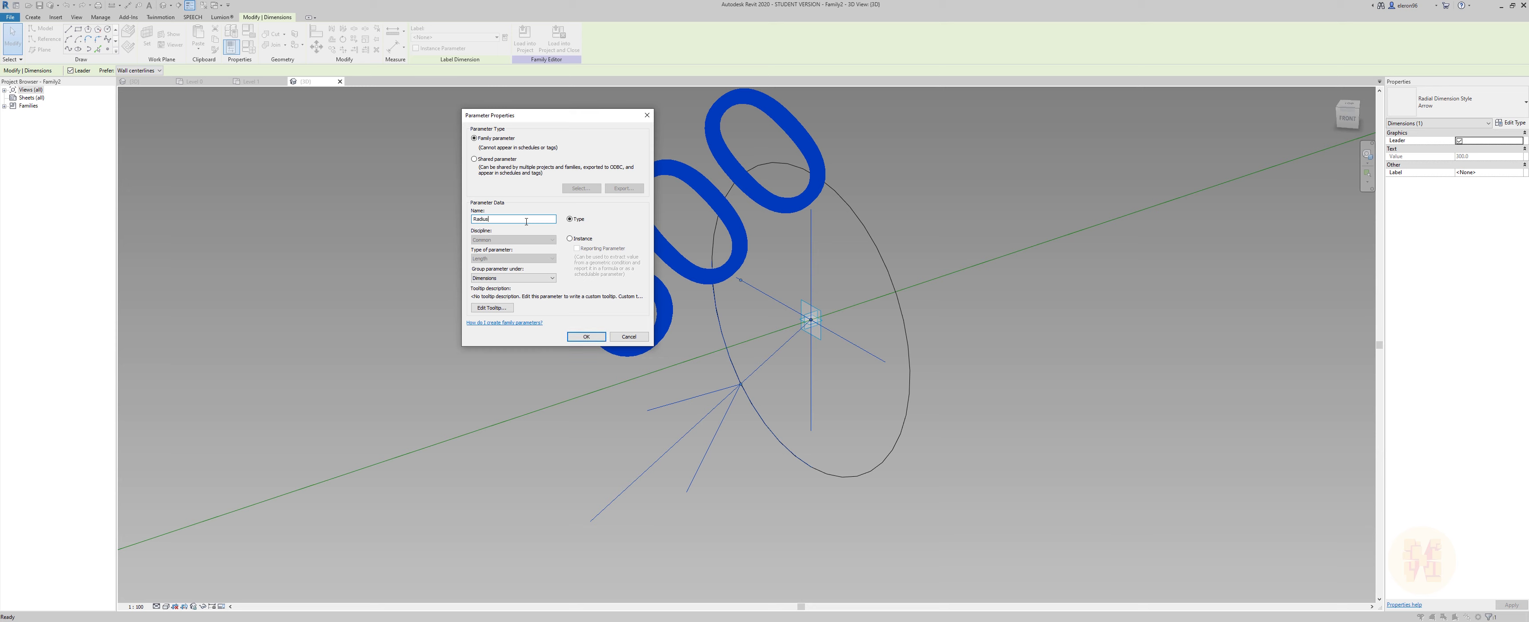
{"action": "type", "text": "Radius"}
{"action": "key", "text": "Return"}
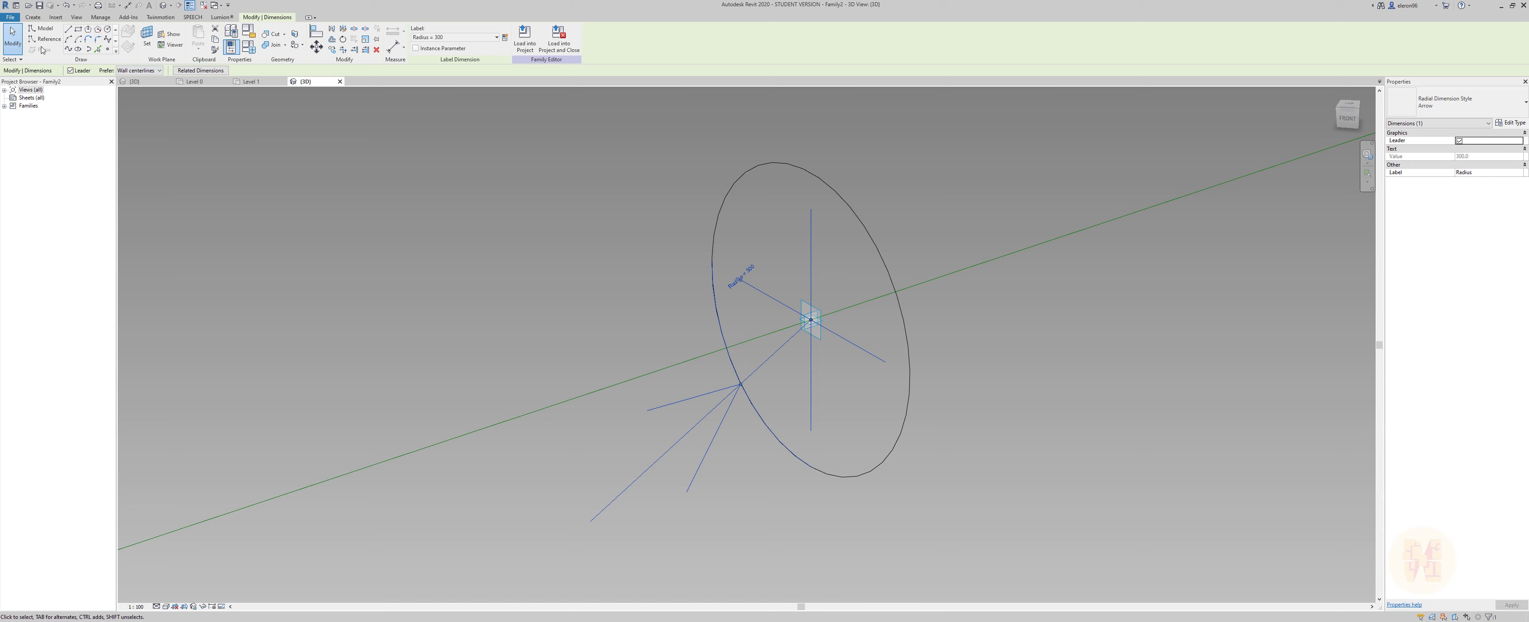
{"action": "left_click", "coordinate": [751, 275]}
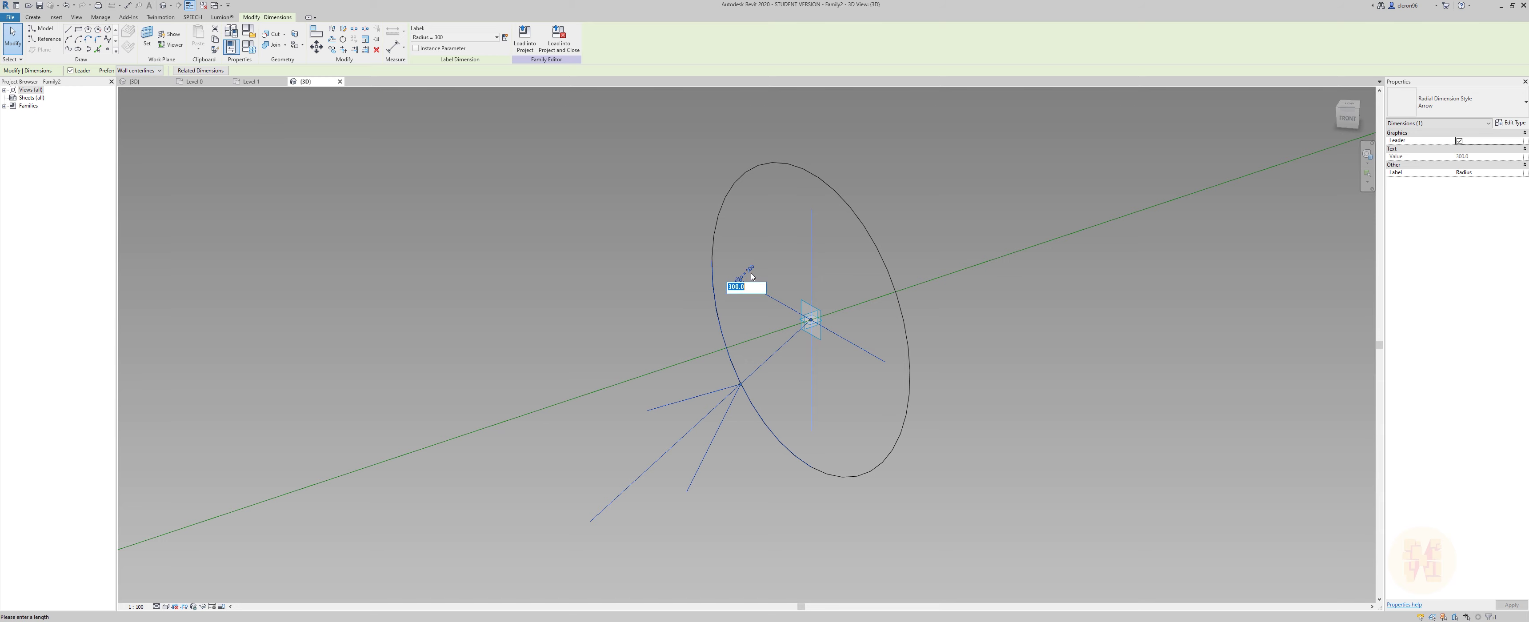
{"action": "type", "text": "200"}
{"action": "key", "text": "Return"}
{"action": "left_click", "coordinate": [569, 284]}
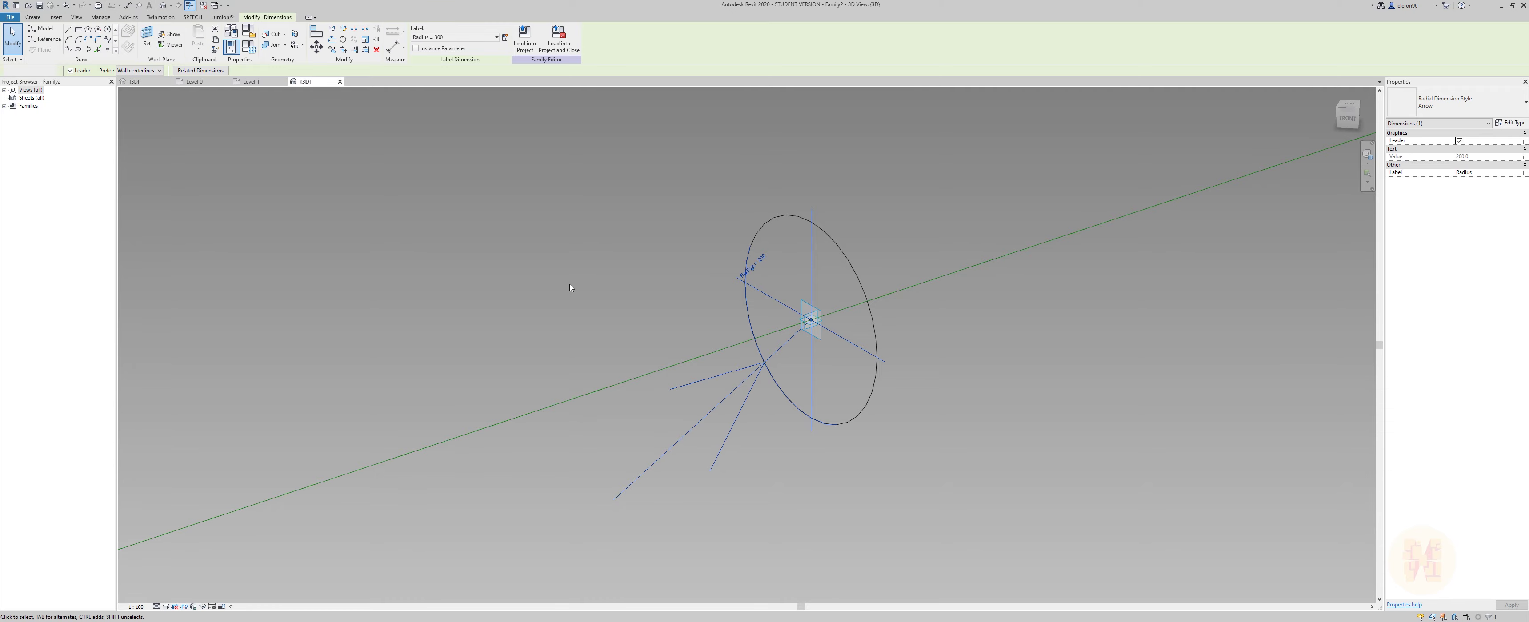
{"action": "scroll", "coordinate": [839, 328], "scroll_direction": "down", "scroll_amount": 6}
{"action": "left_click", "coordinate": [797, 270]}
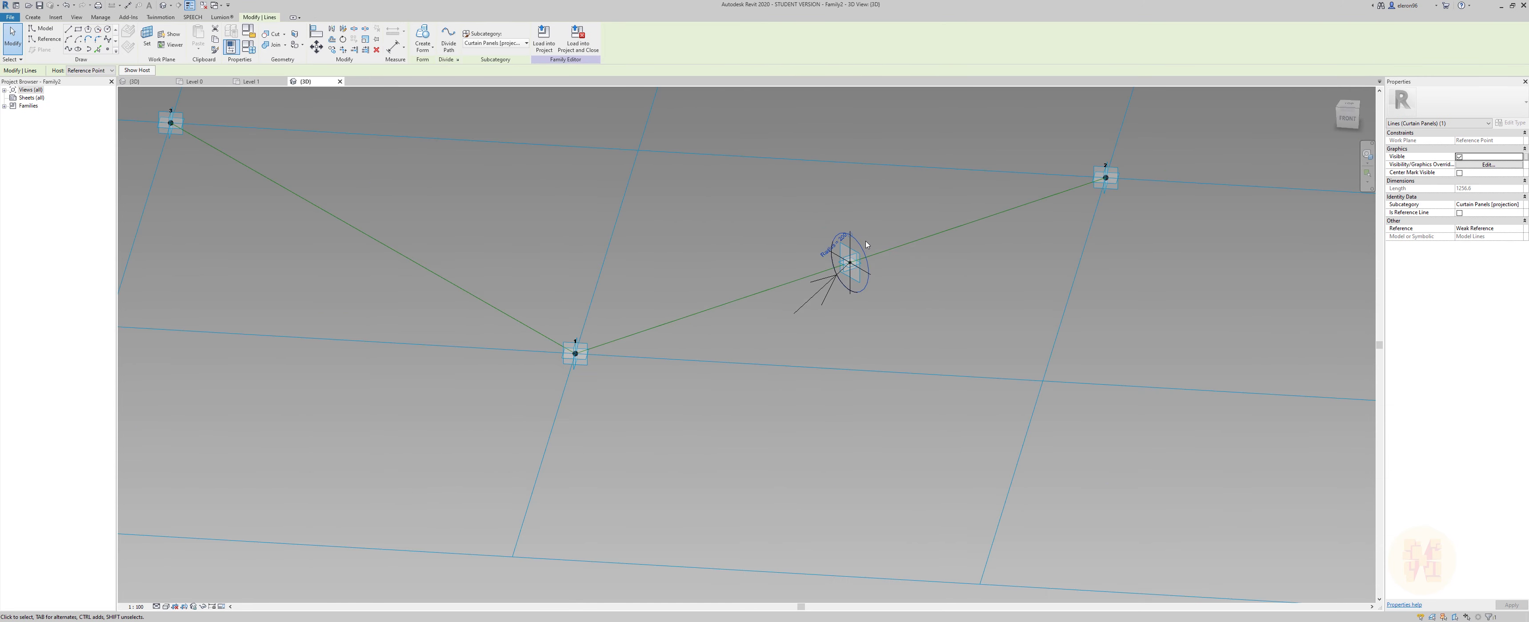
Sweep the circle profile along the triangle path to make a rounded tube frame.
{"action": "key", "text": "Tab"}
{"action": "left_click", "coordinate": [752, 288]}
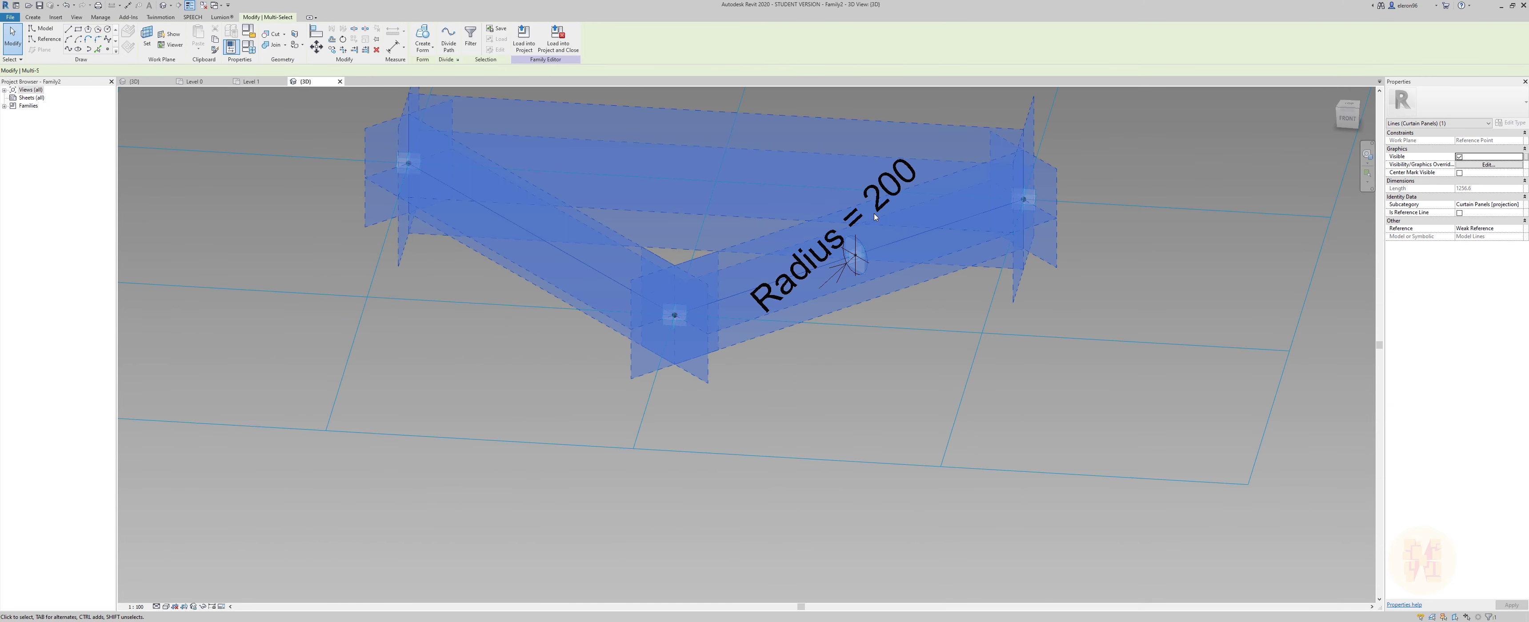
{"action": "left_click", "coordinate": [423, 34]}
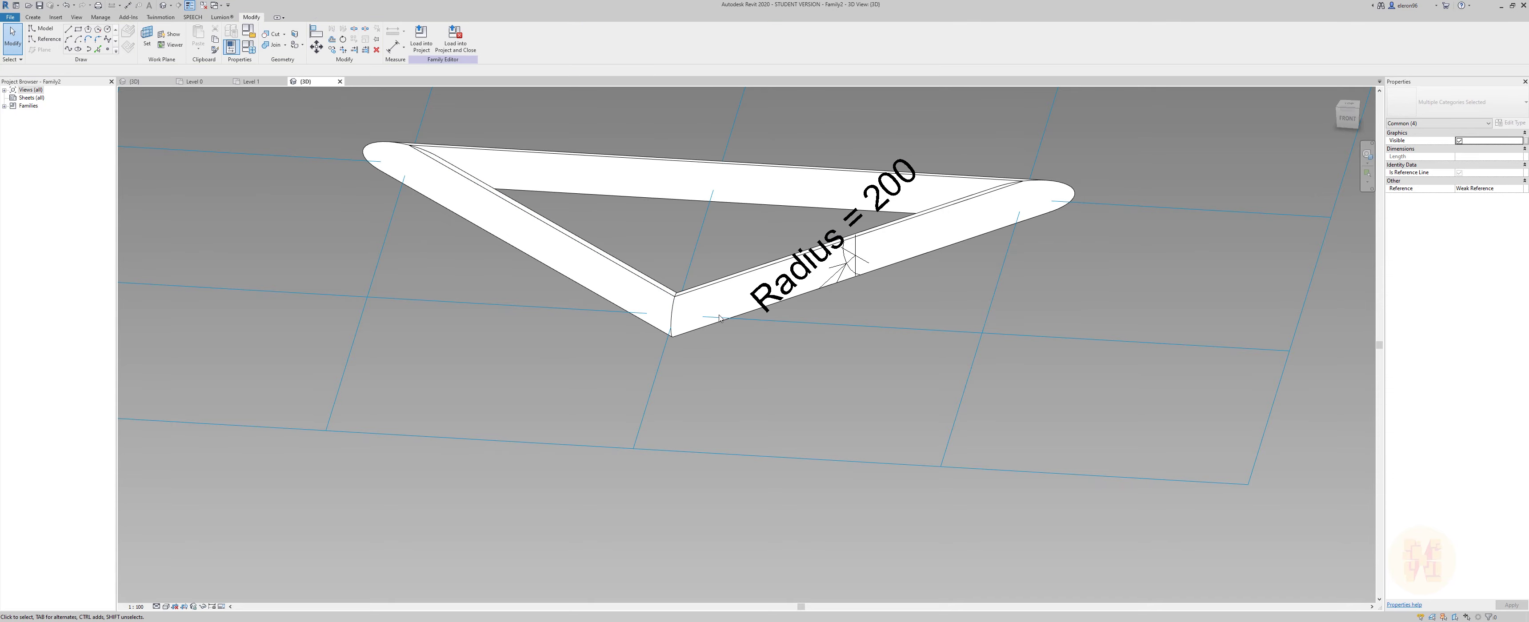
{"action": "middle_click_drag", "start_coordinate": [601, 261], "coordinate": [347, 450], "text": "shift"}
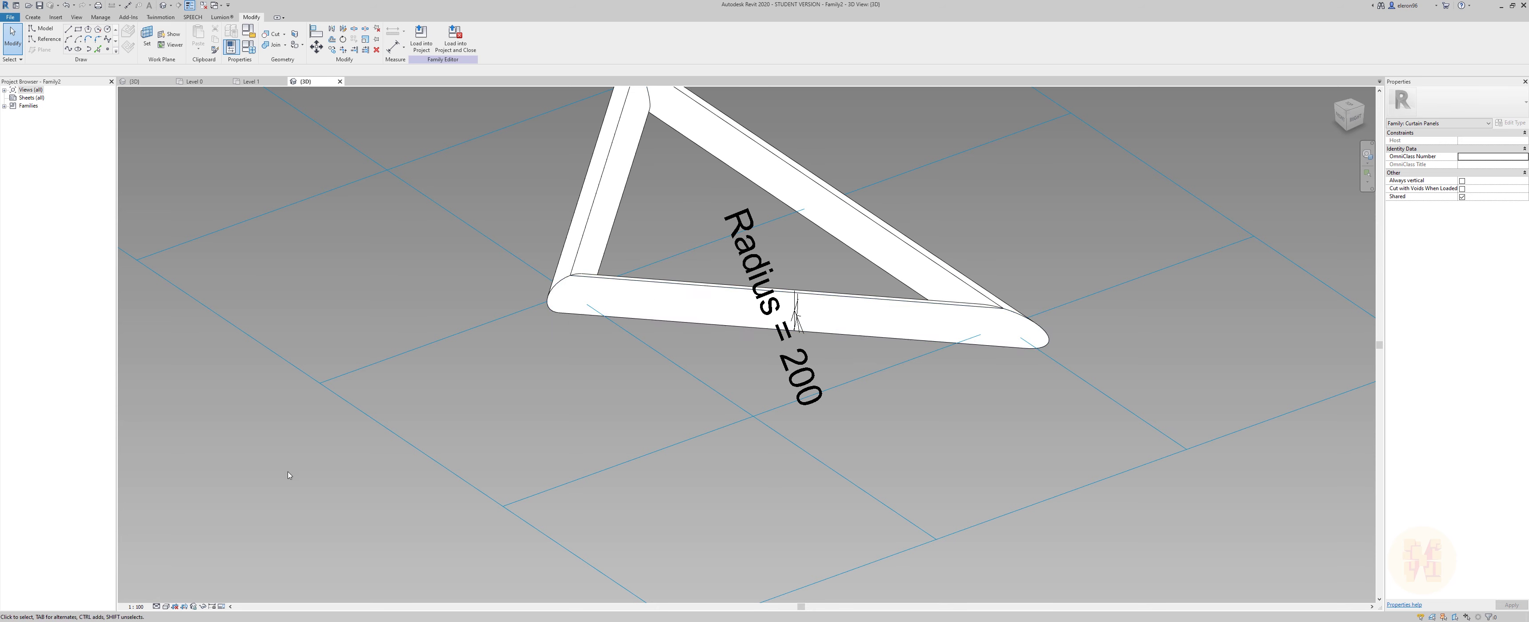
Switch to Wireframe and create a form from the triangle's three reference lines.
{"action": "left_click", "coordinate": [166, 607]}
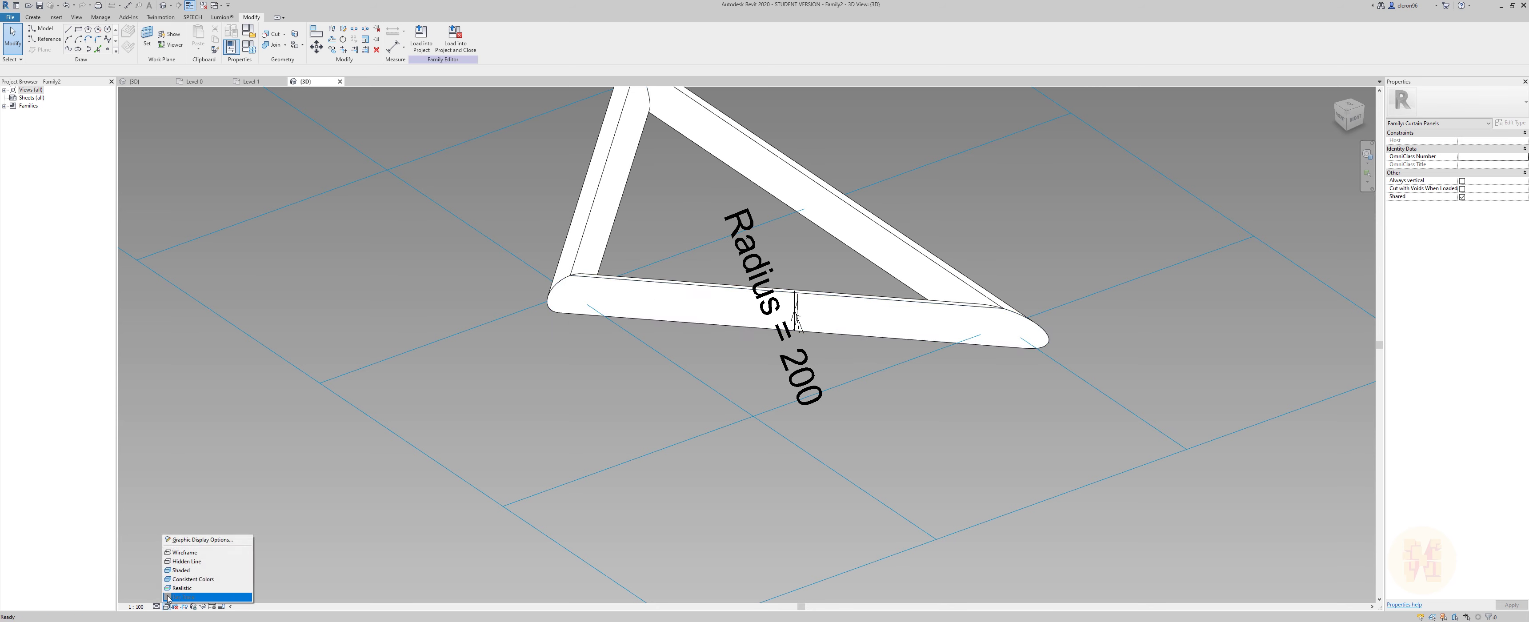
{"action": "left_click", "coordinate": [184, 551]}
{"action": "key", "text": "Tab"}
{"action": "left_click", "coordinate": [652, 300]}
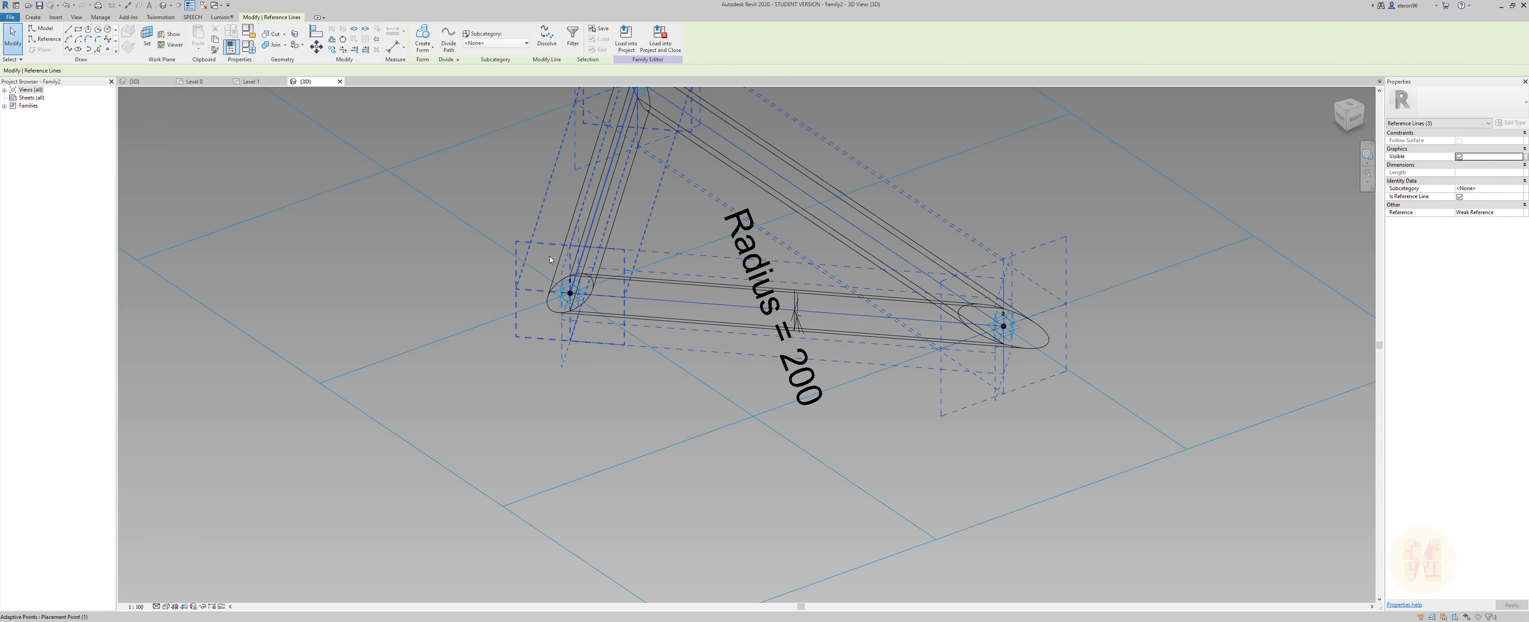
{"action": "left_click", "coordinate": [423, 37]}
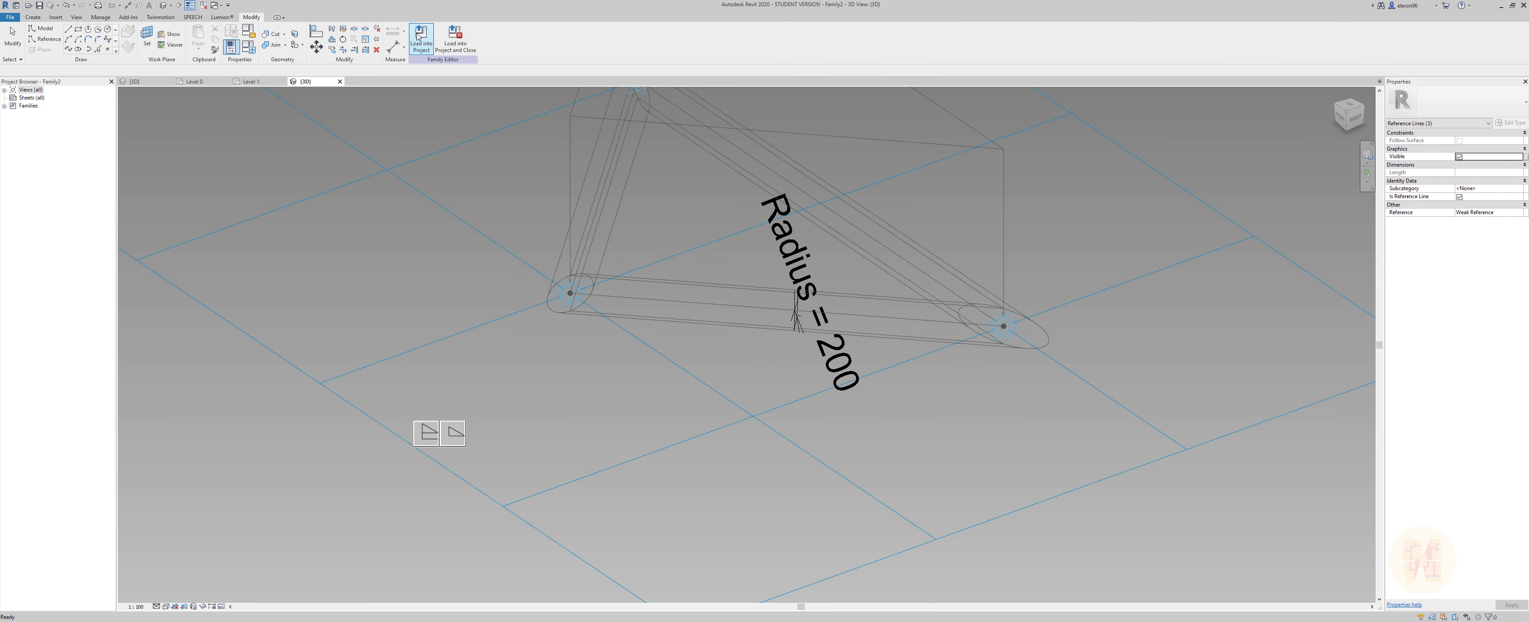
Make the form a flat infill surface, return to Shaded, and select the infill.
{"action": "left_click", "coordinate": [463, 443]}
{"action": "middle_click_drag", "start_coordinate": [667, 371], "coordinate": [597, 427]}
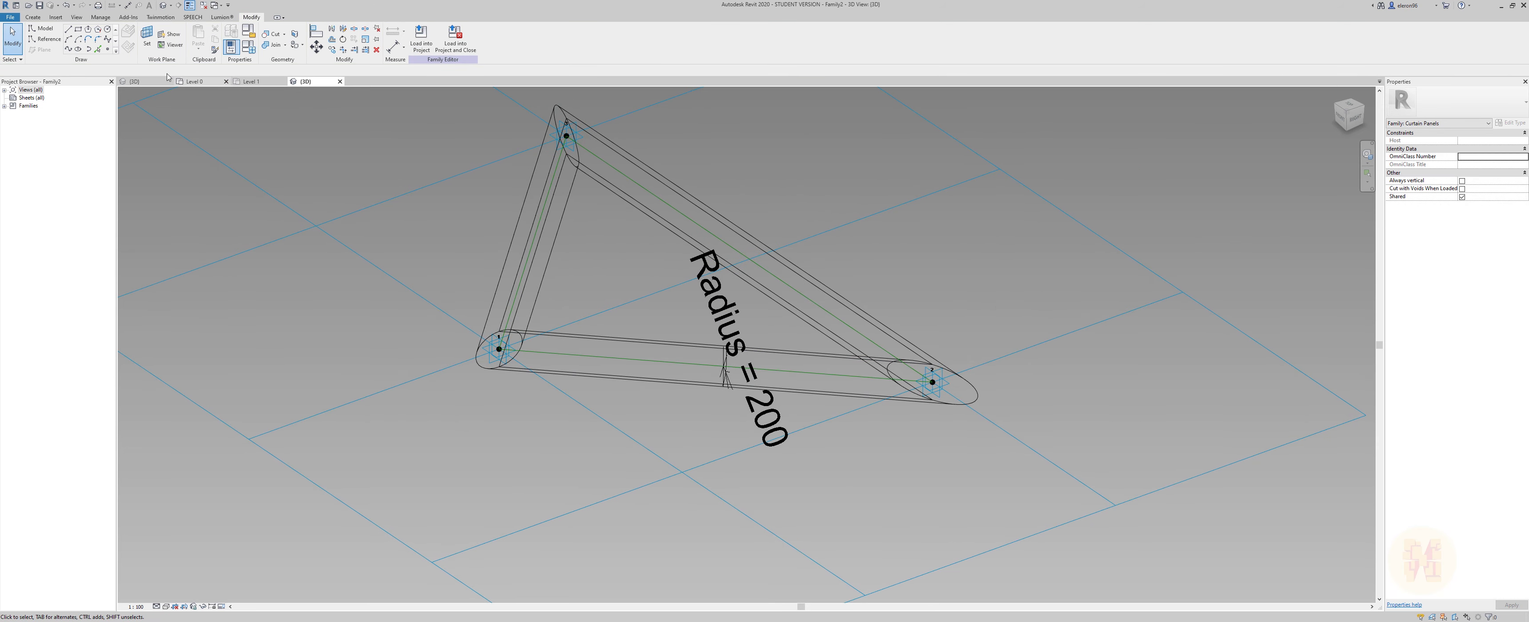
{"action": "left_click", "coordinate": [164, 607]}
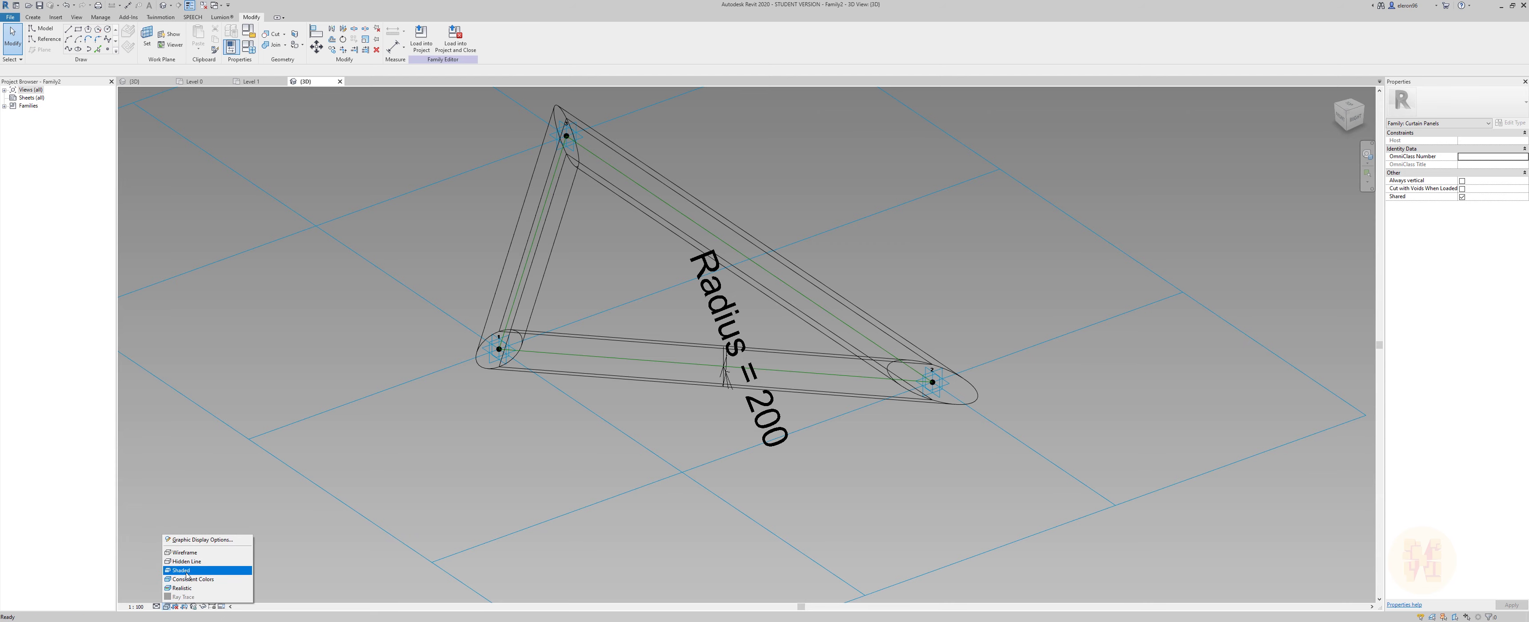
{"action": "left_click", "coordinate": [181, 570]}
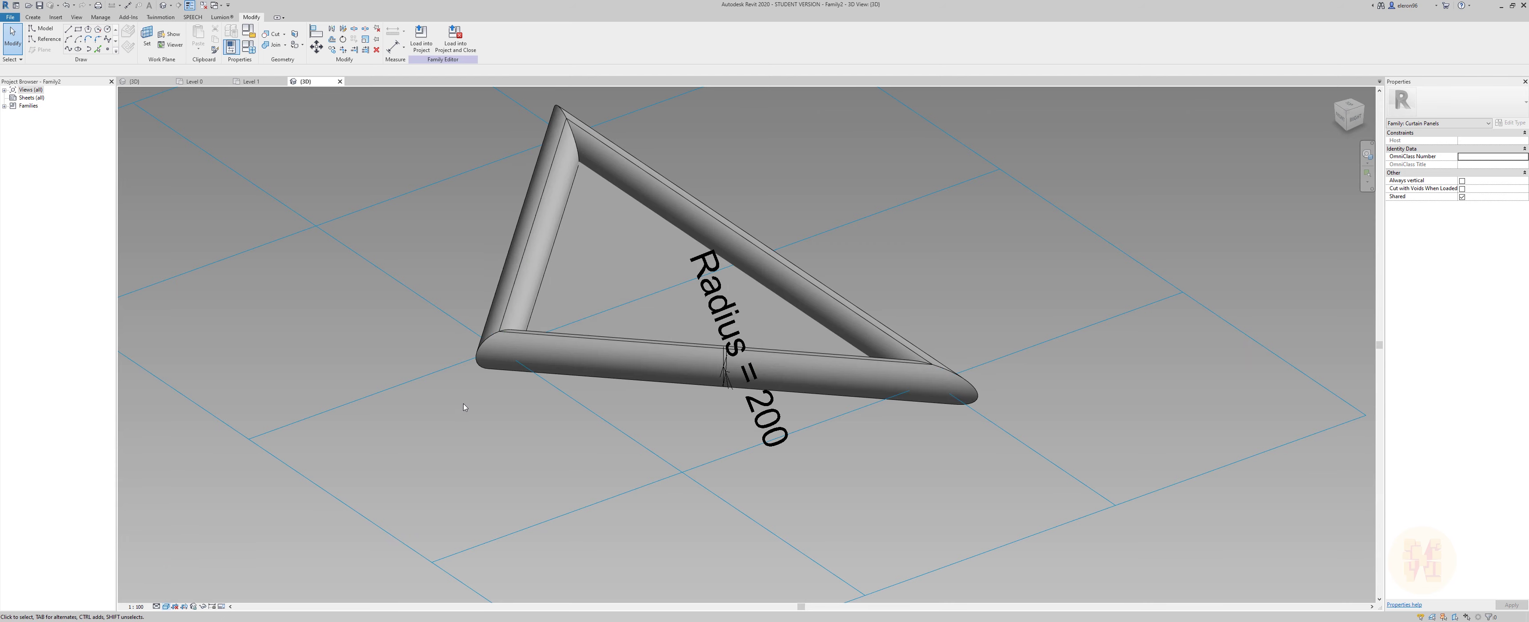
{"action": "left_click", "coordinate": [628, 257]}
{"action": "middle_click_drag", "start_coordinate": [627, 259], "coordinate": [628, 272], "text": "shift"}
{"action": "middle_click_drag", "start_coordinate": [617, 335], "coordinate": [635, 330], "text": "shift"}
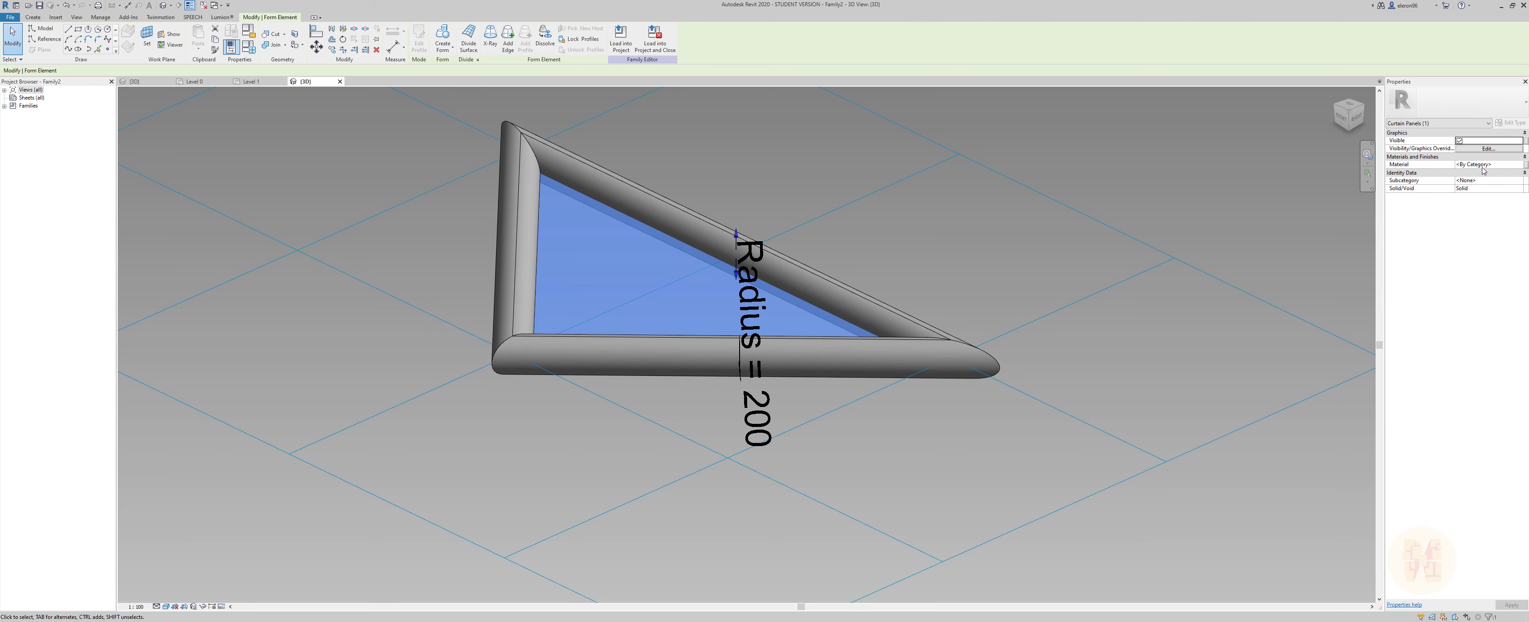
Create a new material named Facade Glass for the infill surface.
{"action": "left_click", "coordinate": [1521, 168]}
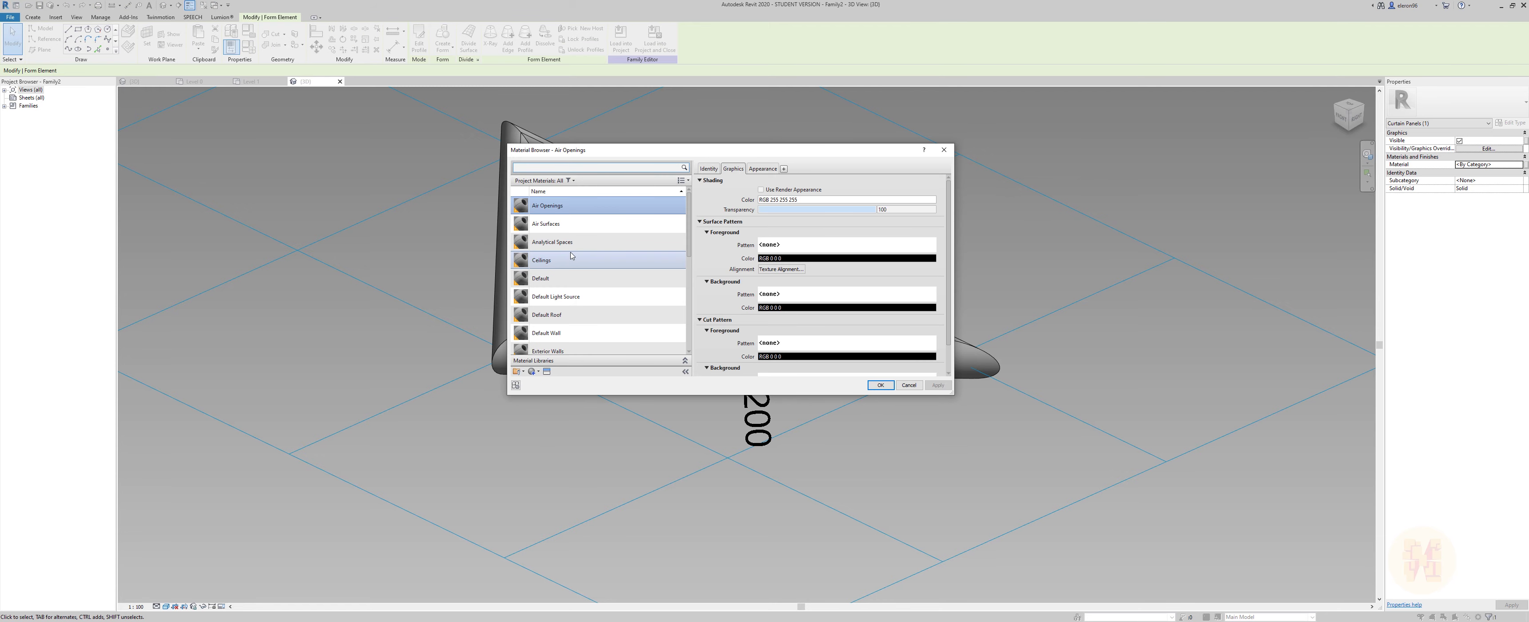
{"action": "scroll", "coordinate": [604, 289], "scroll_direction": "down", "scroll_amount": 10}
{"action": "scroll", "coordinate": [603, 288], "scroll_direction": "up", "scroll_amount": 1}
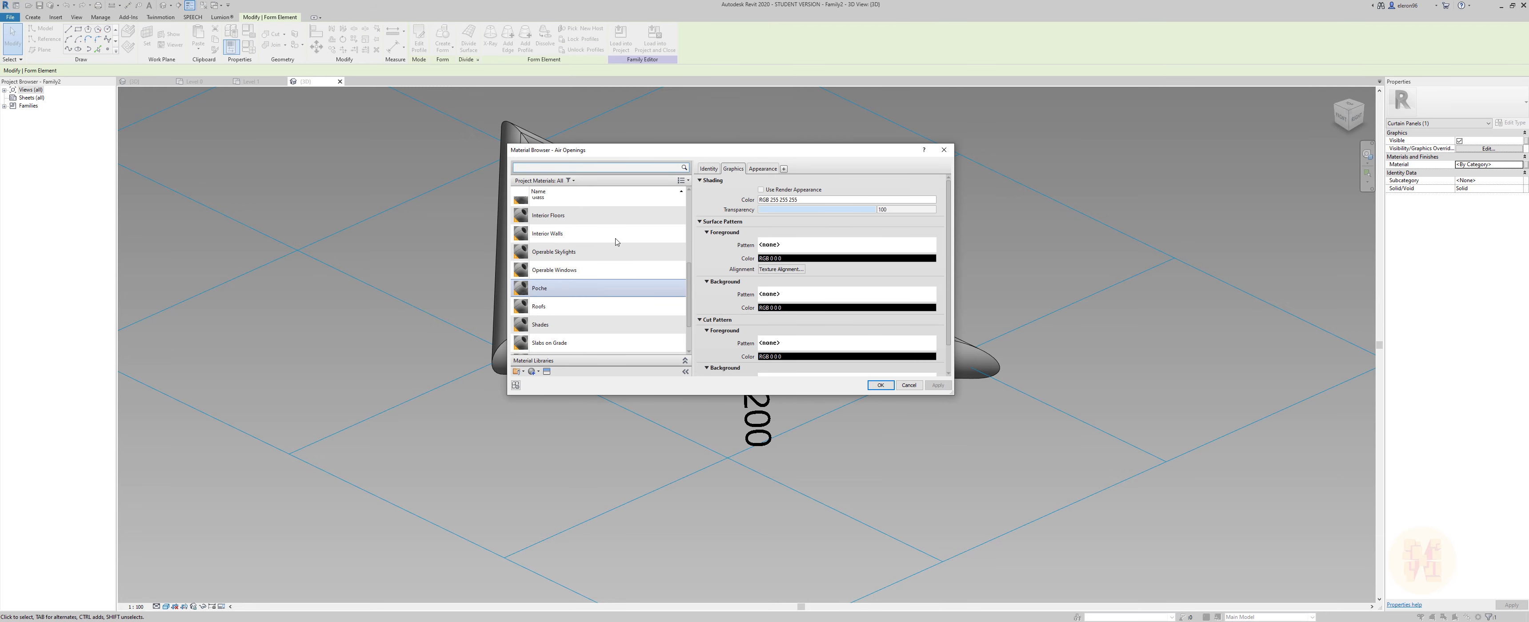
{"action": "scroll", "coordinate": [616, 242], "scroll_direction": "up", "scroll_amount": 4}
{"action": "scroll", "coordinate": [625, 240], "scroll_direction": "down", "scroll_amount": 10}
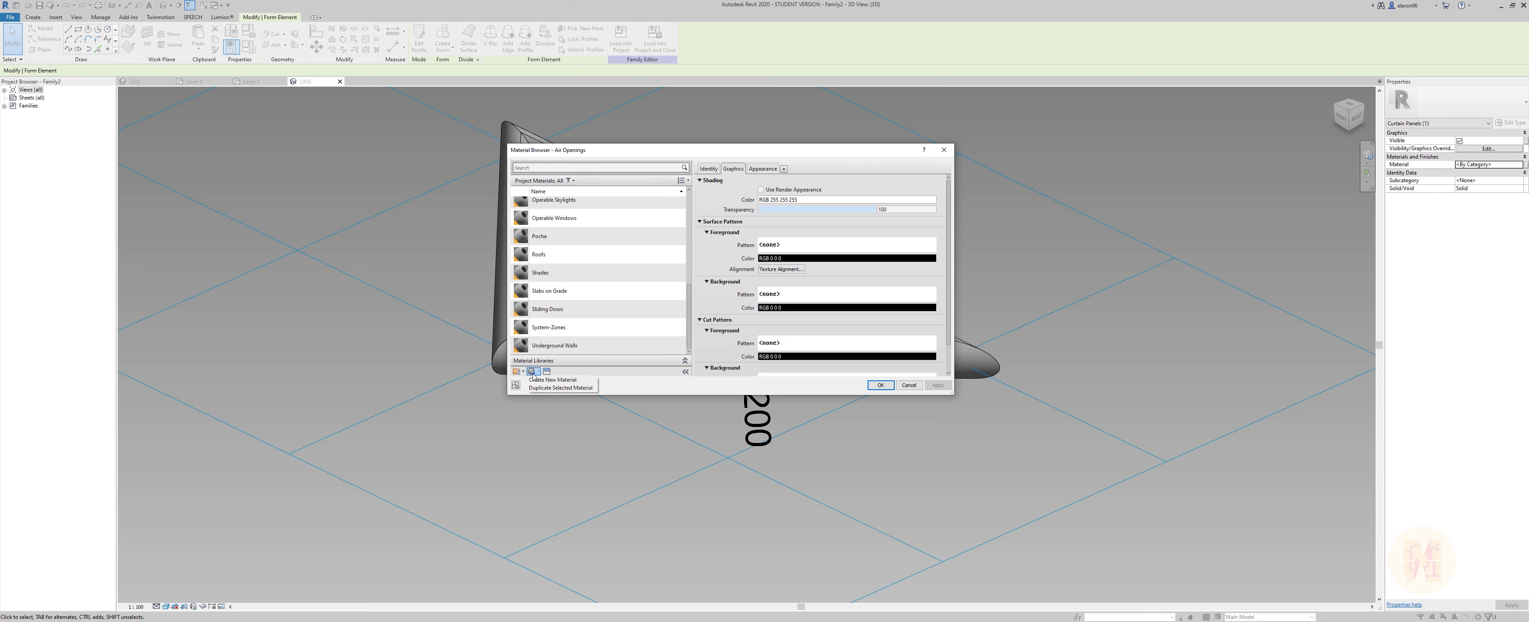
{"action": "left_click", "coordinate": [552, 380]}
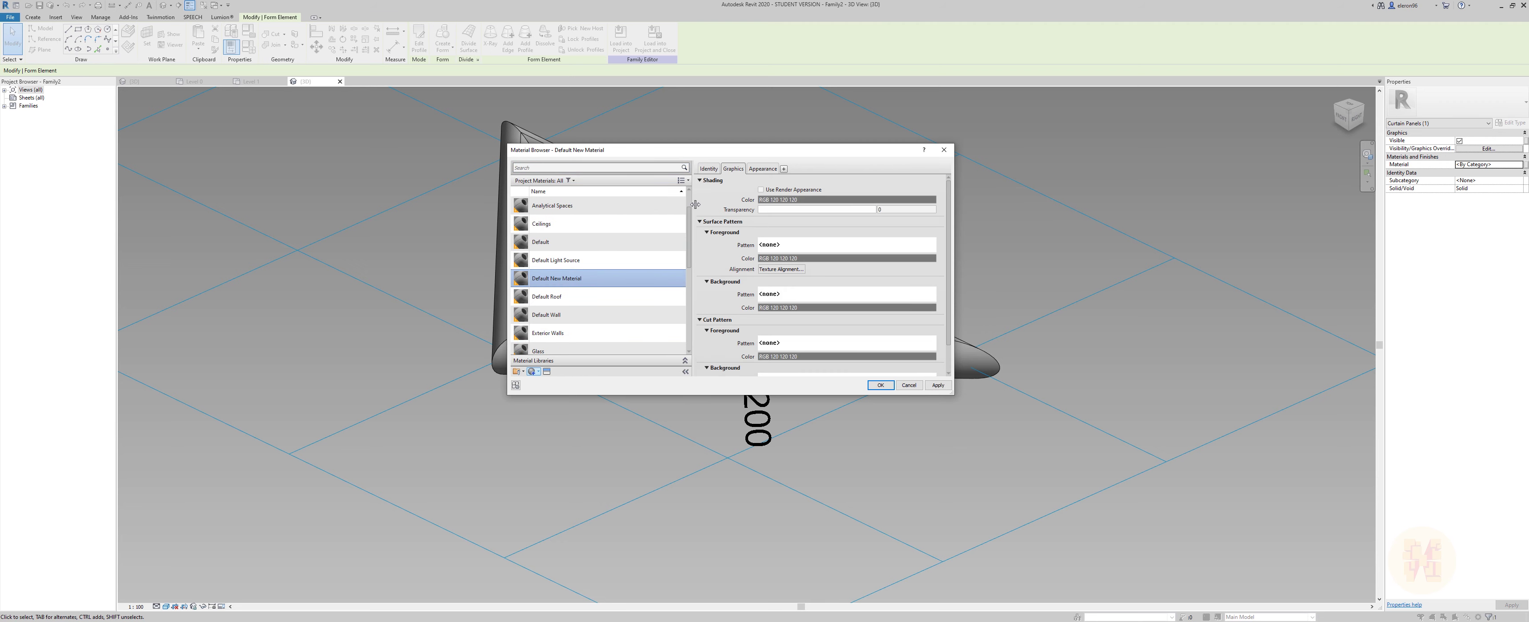
{"action": "left_click", "coordinate": [709, 169]}
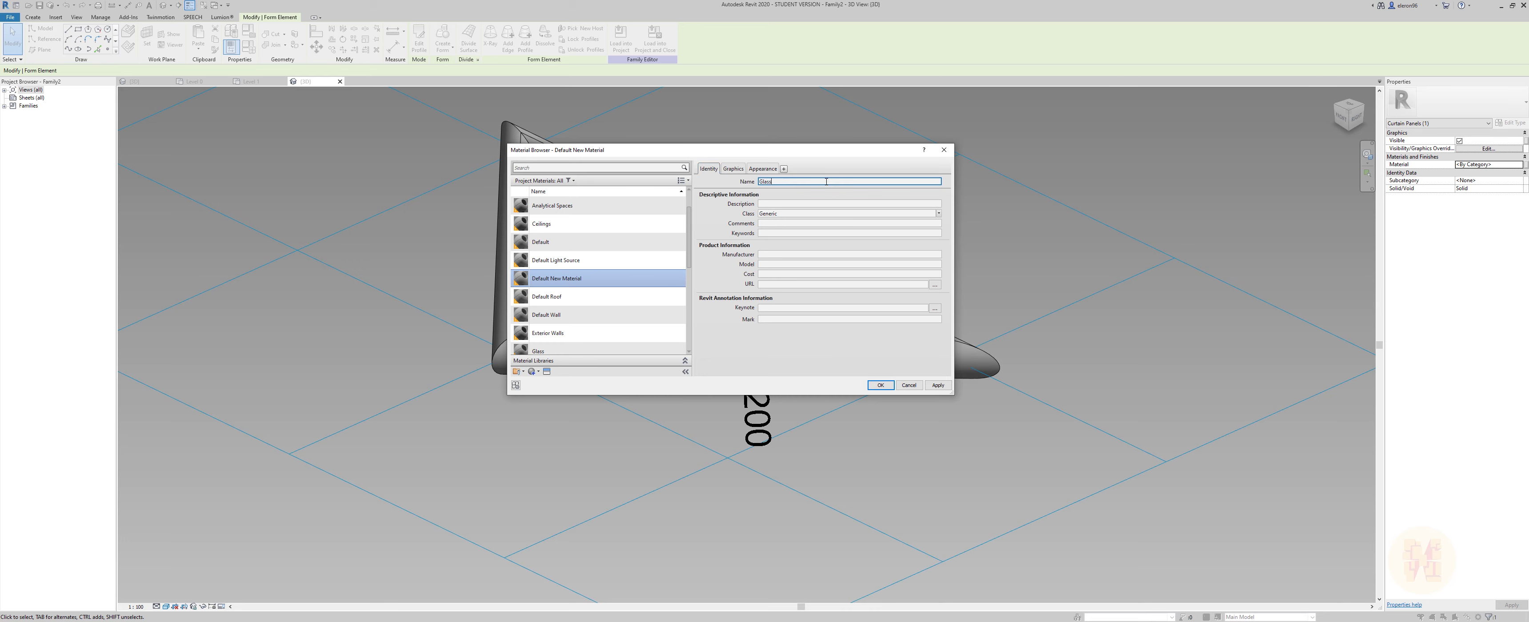
{"action": "left_click", "coordinate": [544, 351]}
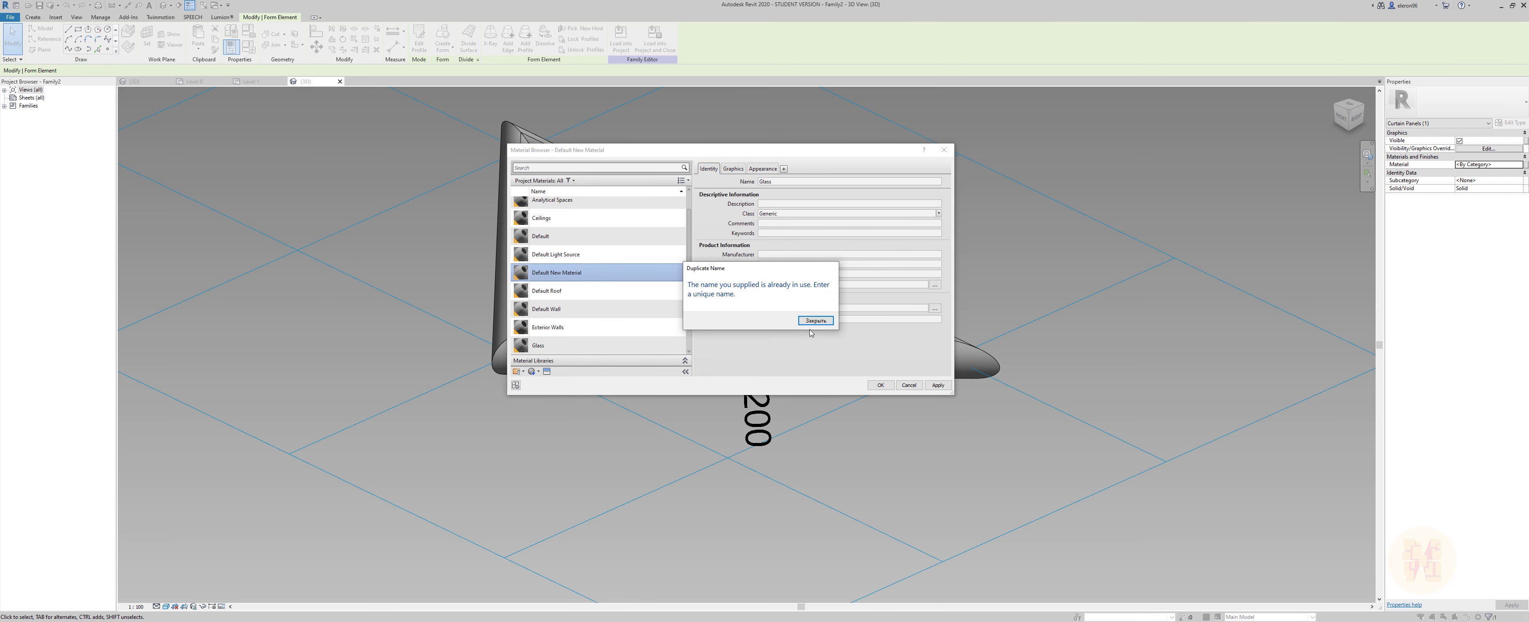
{"action": "left_click", "coordinate": [812, 323]}
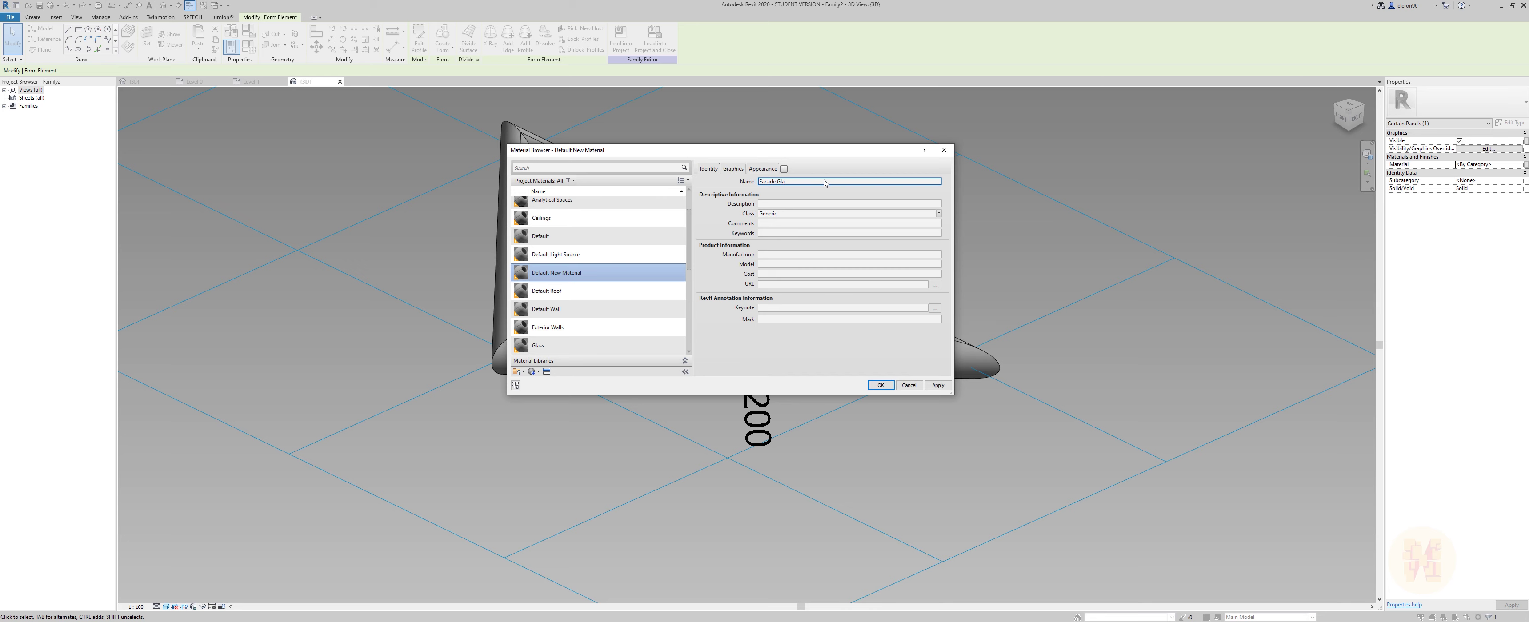
Give Facade Glass the Clear glass appearance asset and apply it to the infill.
{"action": "left_click", "coordinate": [546, 371]}
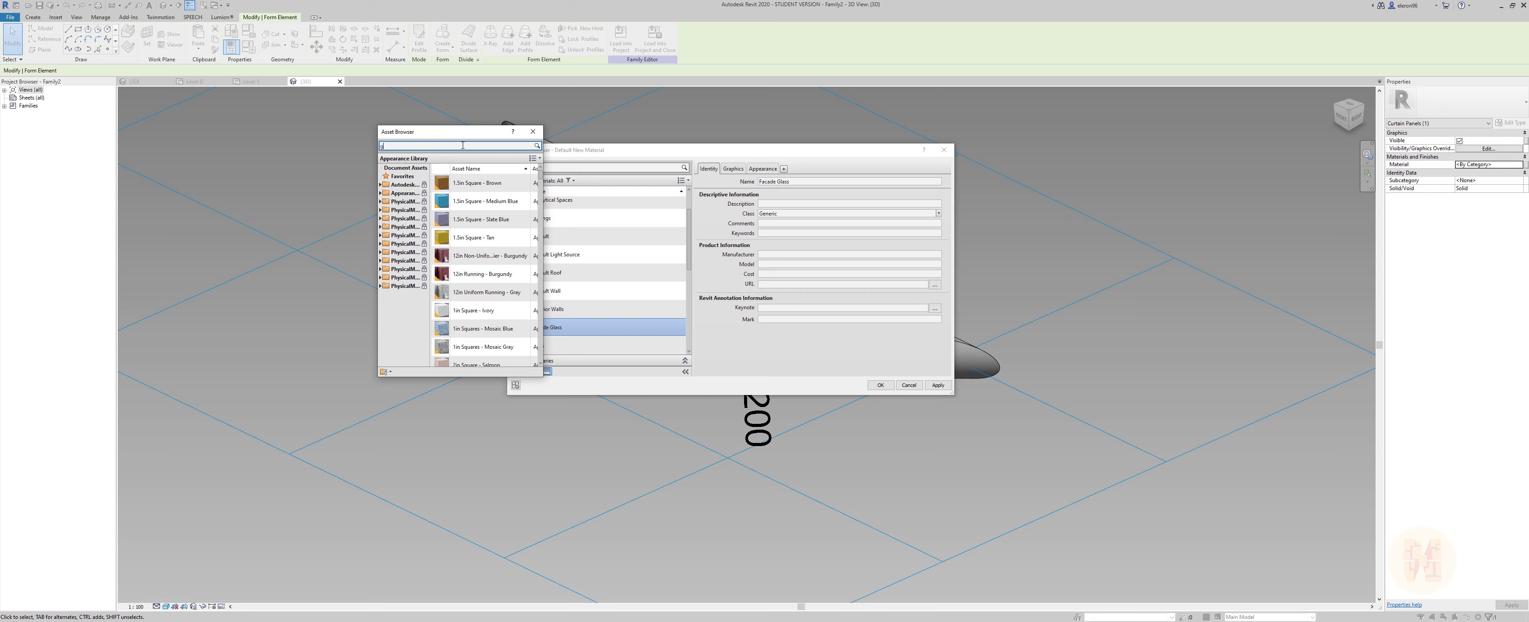
{"action": "left_click", "coordinate": [463, 145]}
{"action": "type", "text": "glass"}
{"action": "key", "text": "Return"}
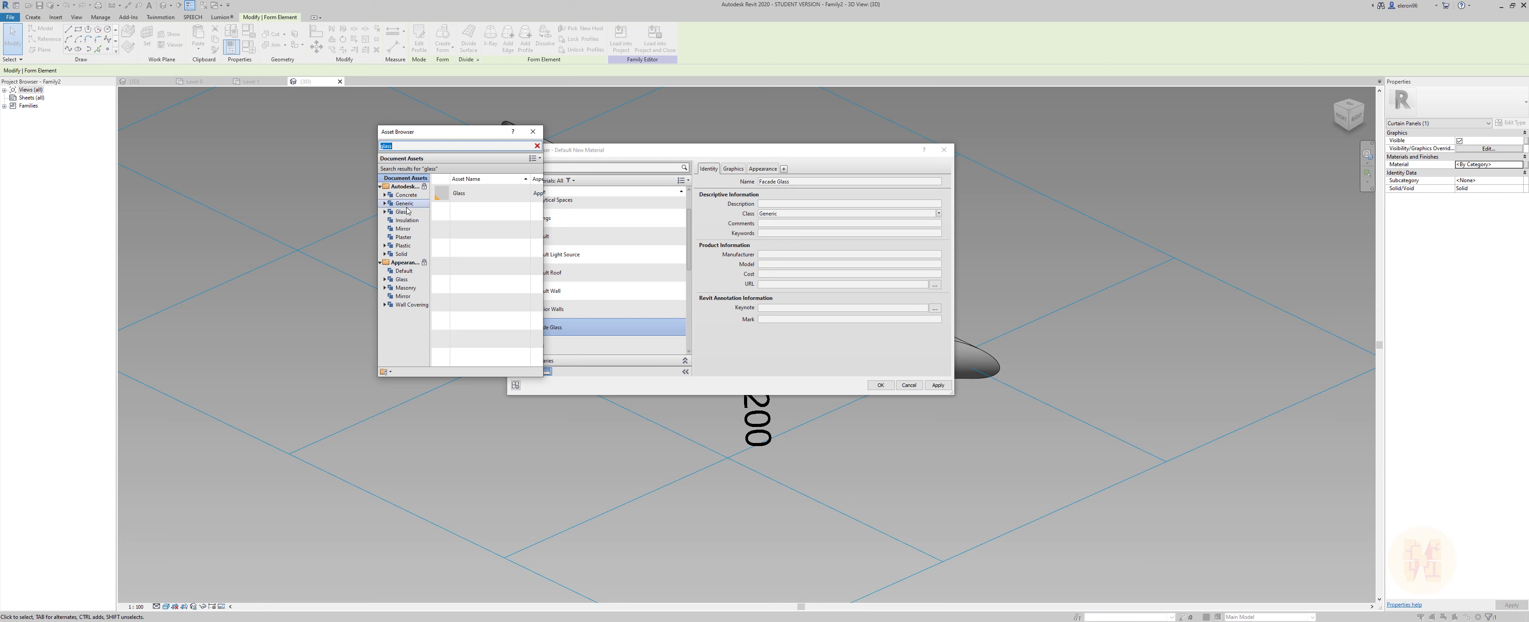
{"action": "left_click", "coordinate": [408, 214]}
{"action": "left_click", "coordinate": [532, 212]}
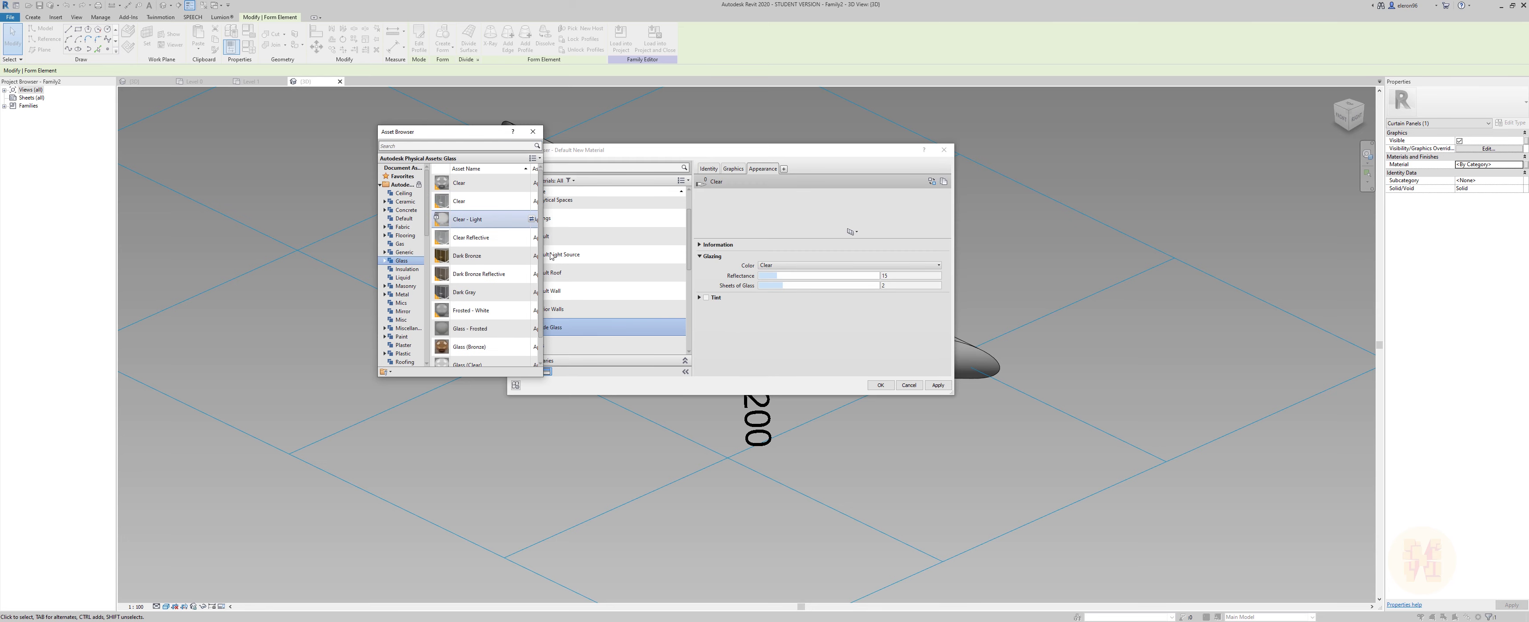
{"action": "left_click", "coordinate": [533, 132]}
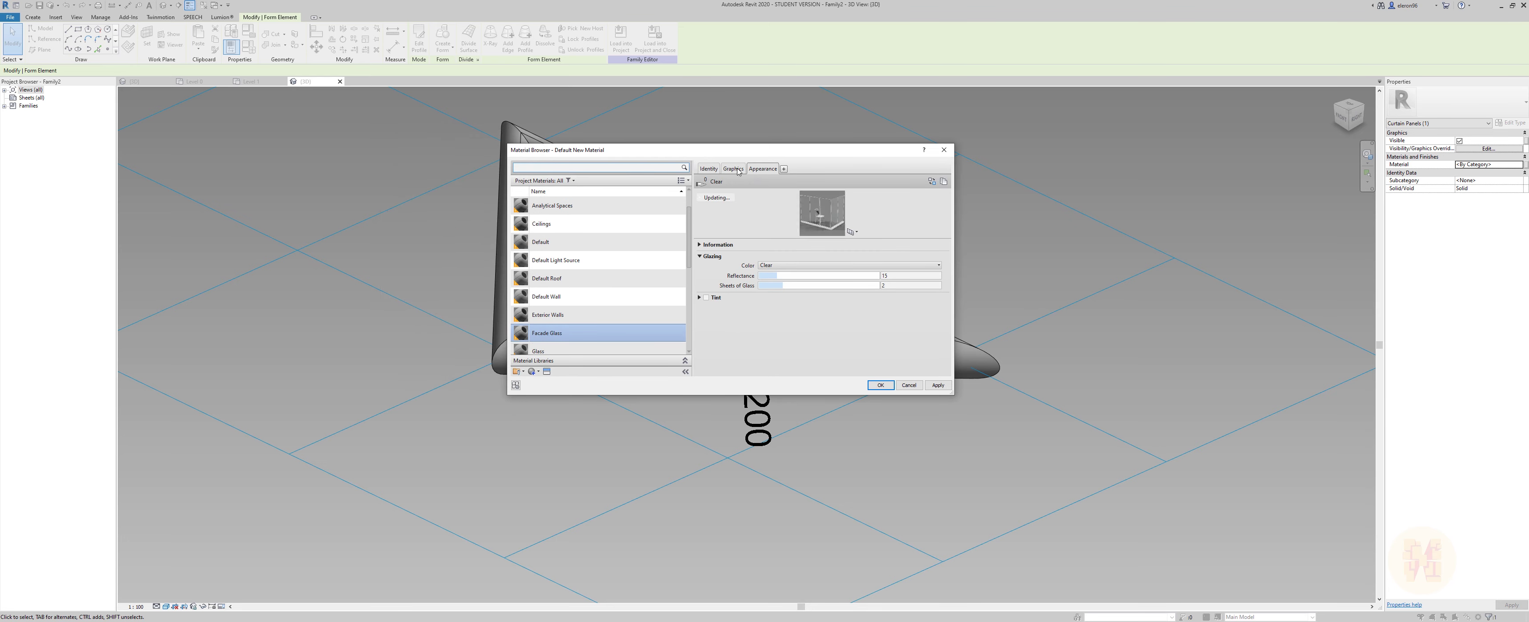
{"action": "left_click", "coordinate": [733, 168]}
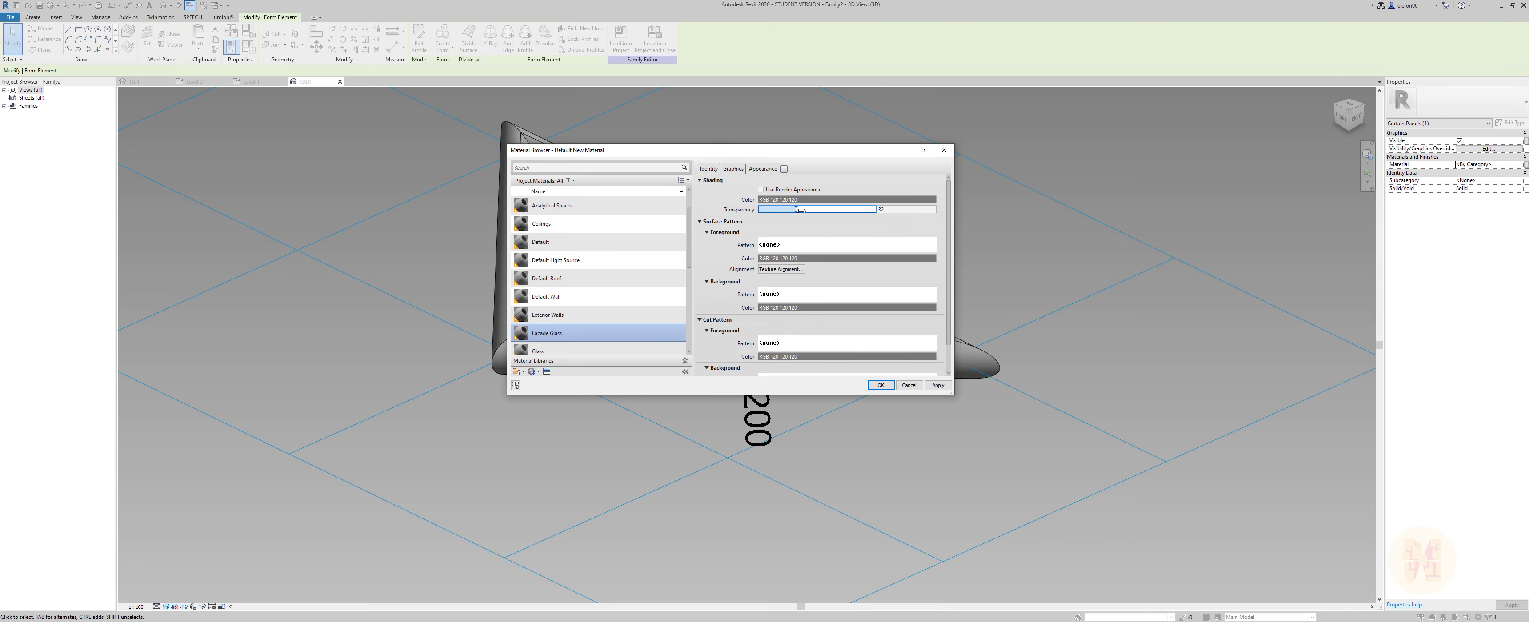
{"action": "left_click", "coordinate": [881, 385]}
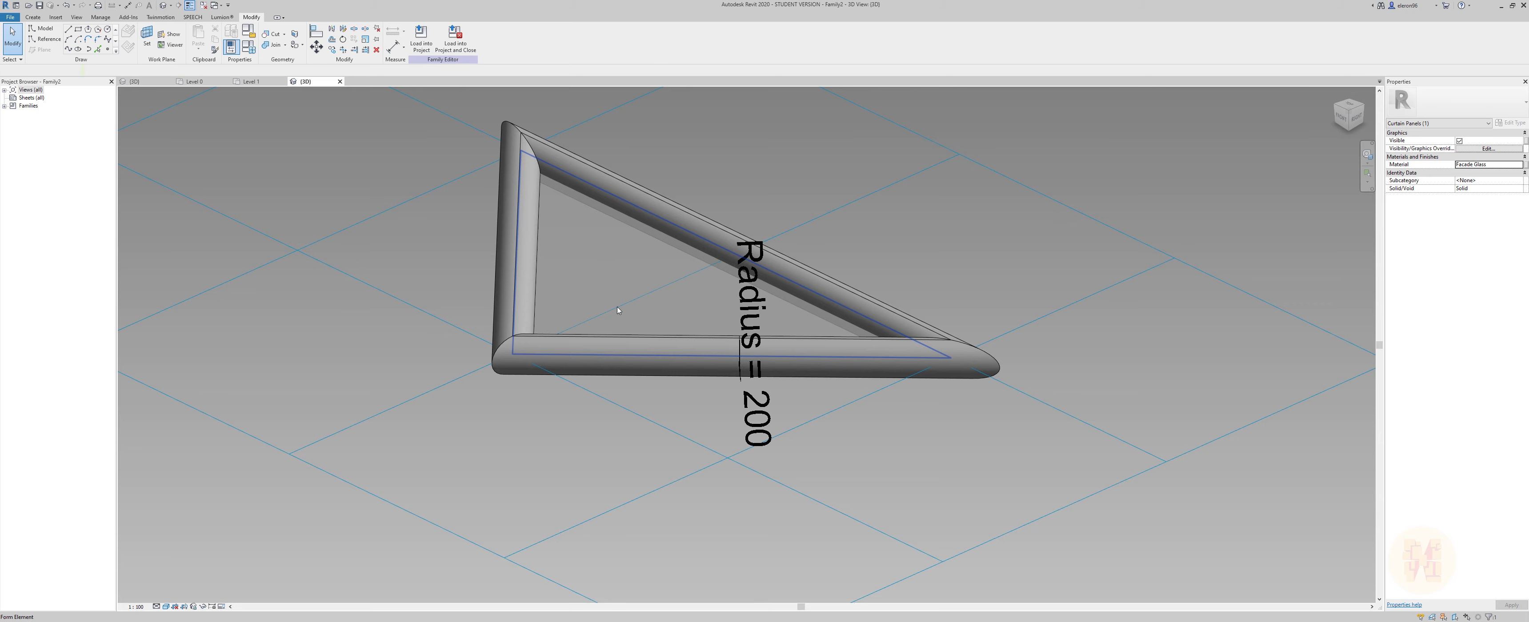
Load the triangle panel family into Tower.rfa.
{"action": "key", "text": "Escape"}
{"action": "left_click", "coordinate": [421, 42]}
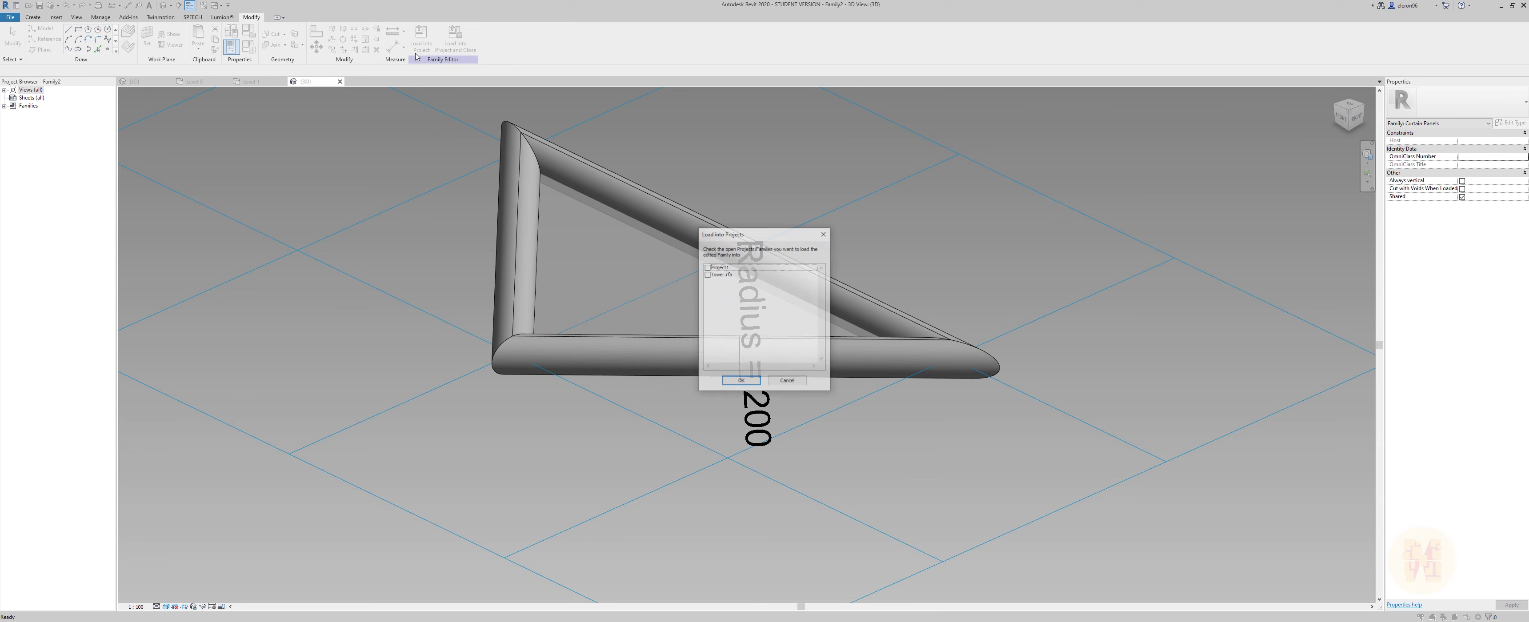
{"action": "left_click", "coordinate": [708, 275]}
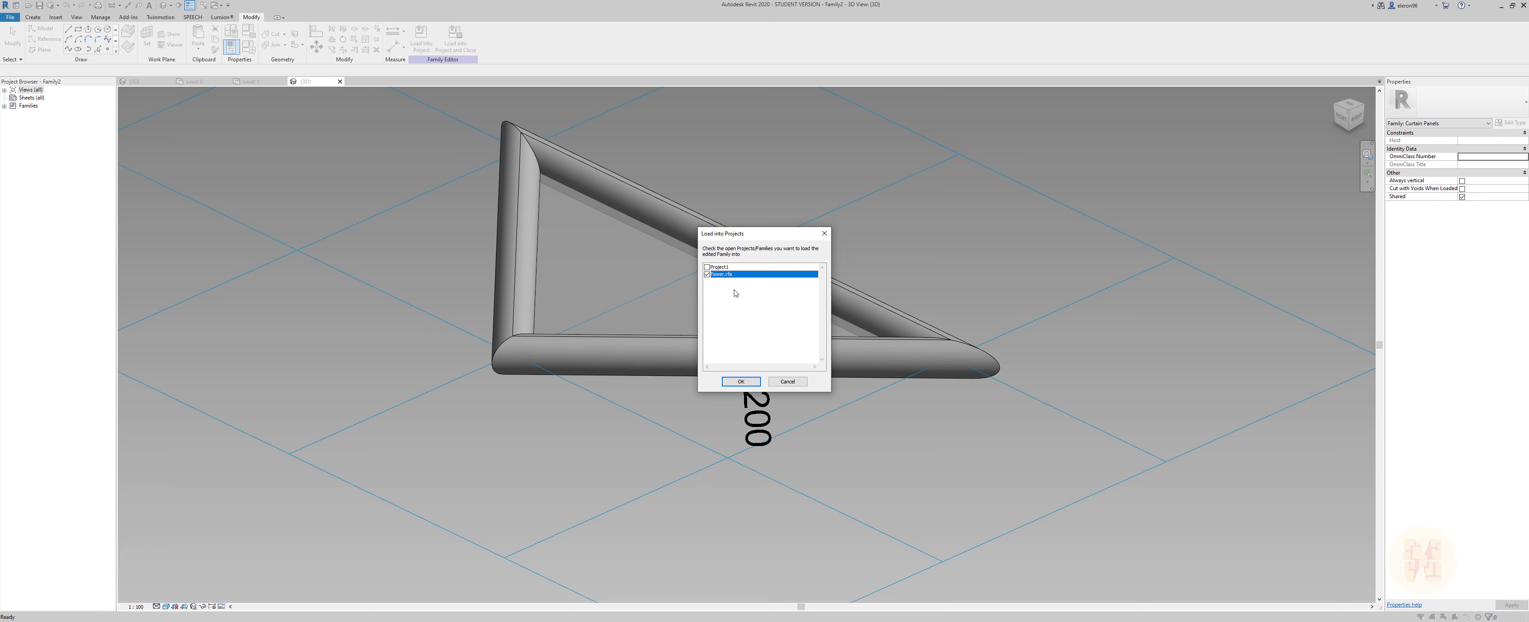
{"action": "left_click", "coordinate": [742, 383]}
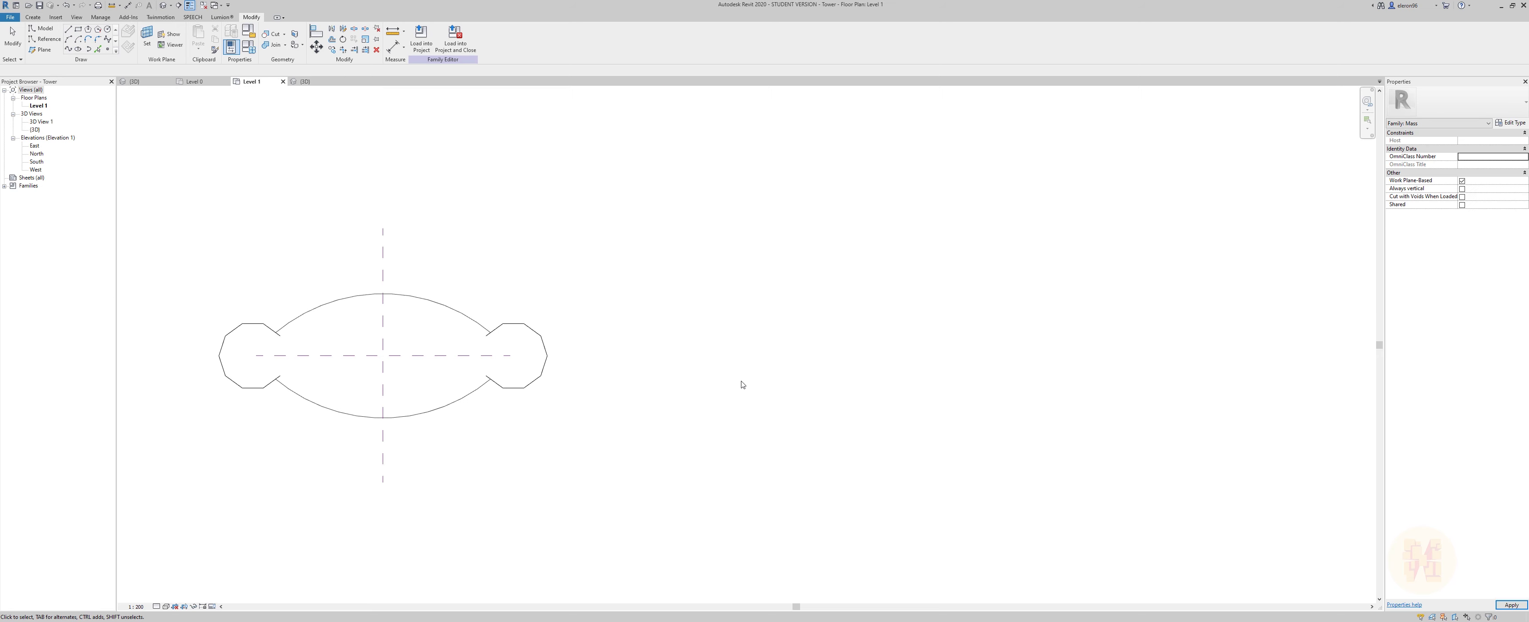
{"action": "middle_click_drag", "start_coordinate": [452, 309], "coordinate": [573, 241]}
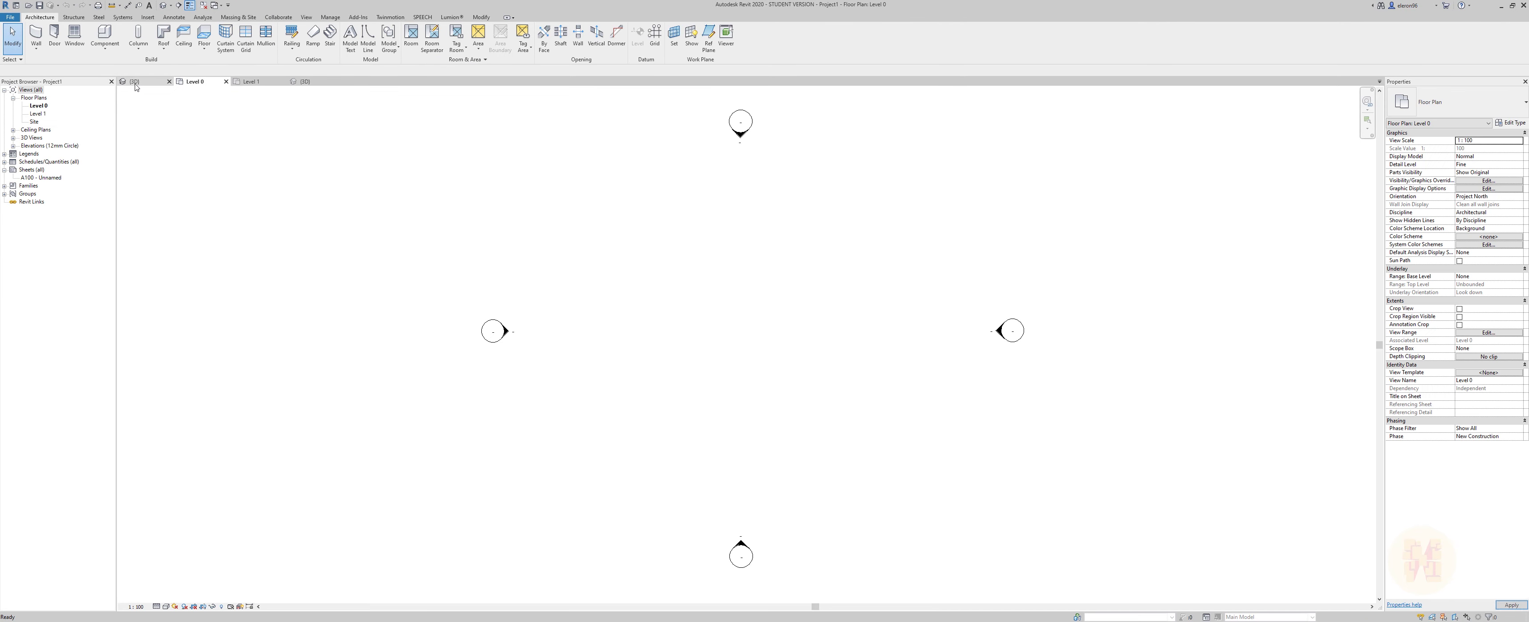
Switch to the Tower's {3D} view, select a column's divided surface, and orbit.
{"action": "left_click", "coordinate": [135, 84]}
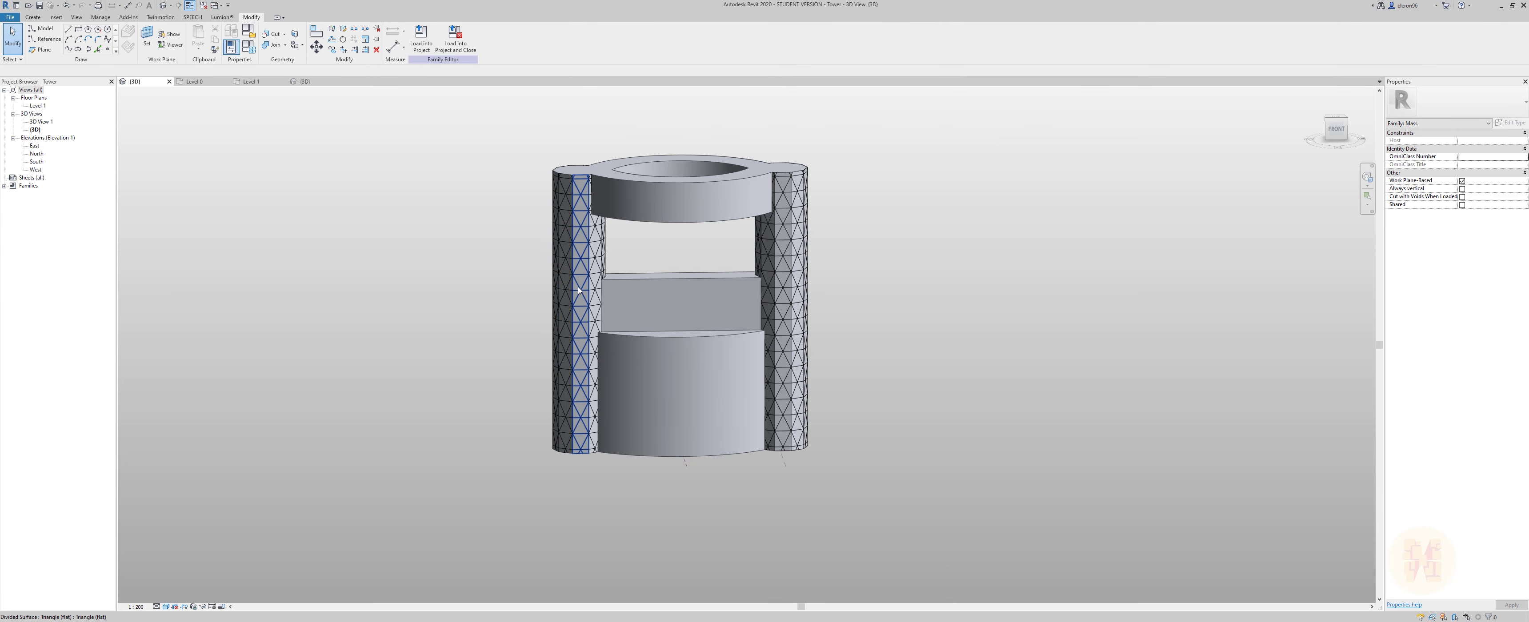
{"action": "left_click", "coordinate": [578, 290]}
{"action": "middle_click_drag", "start_coordinate": [499, 291], "coordinate": [811, 284], "text": "shift"}
Begin Ctrl-selecting the tower's triangle-panelled columns, then clear the partial selection.
{"action": "scroll", "coordinate": [789, 356], "scroll_direction": "up", "scroll_amount": 5}
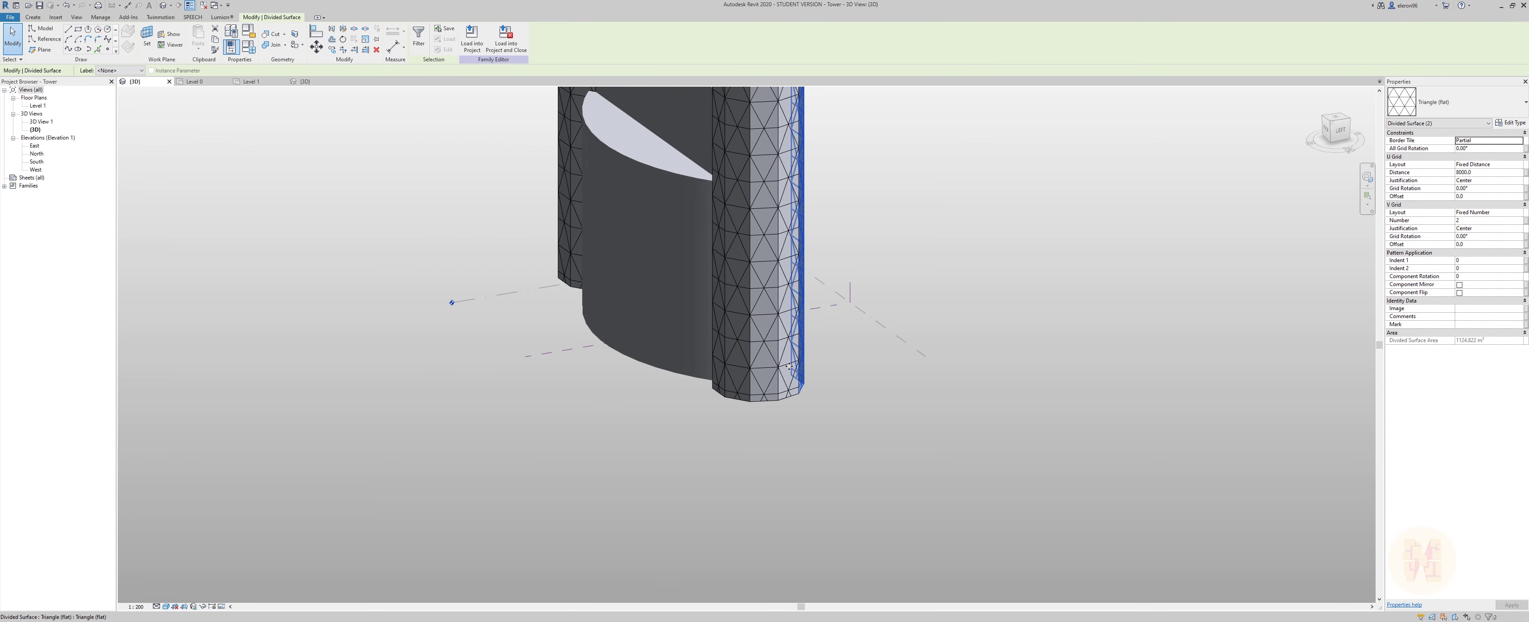
{"action": "left_click", "coordinate": [786, 382], "text": "ctrl"}
{"action": "left_click", "coordinate": [759, 385], "text": "ctrl"}
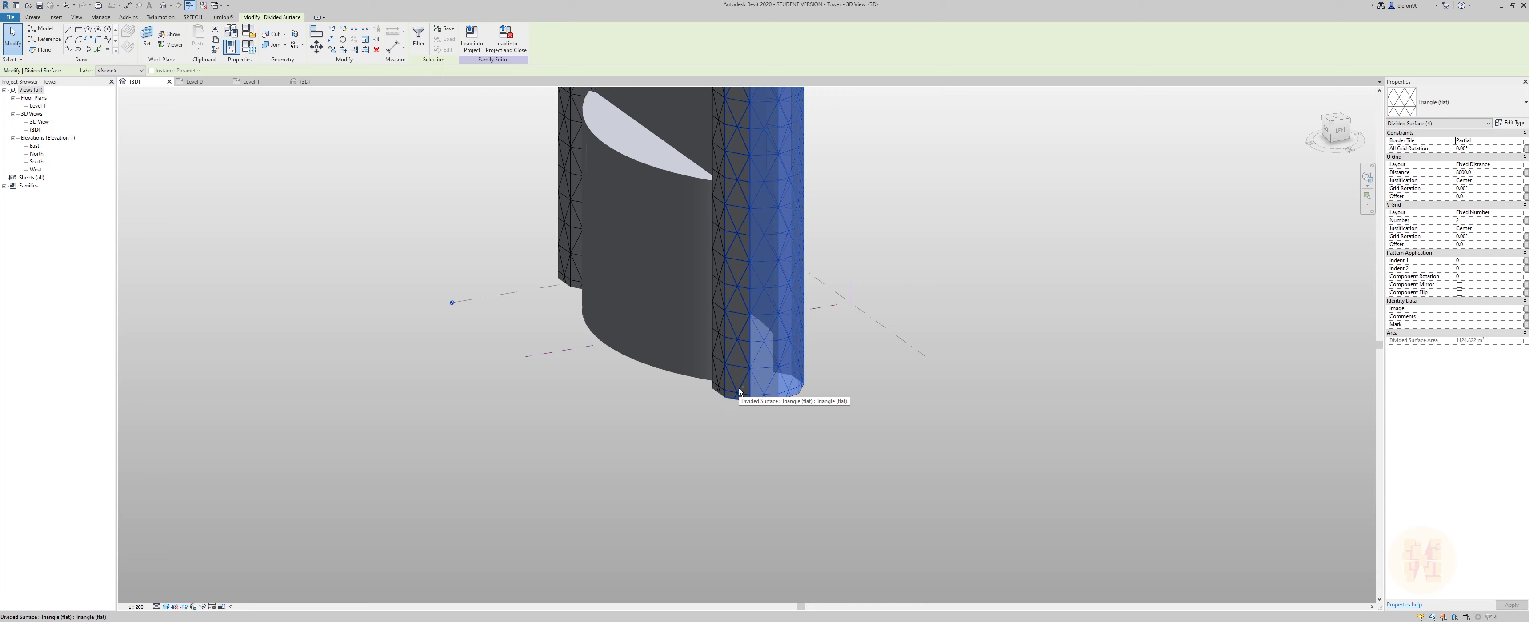
{"action": "left_click", "coordinate": [740, 388], "text": "ctrl"}
{"action": "middle_click_drag", "start_coordinate": [626, 377], "coordinate": [751, 387], "text": "shift"}
{"action": "left_click", "coordinate": [755, 387], "text": "ctrl"}
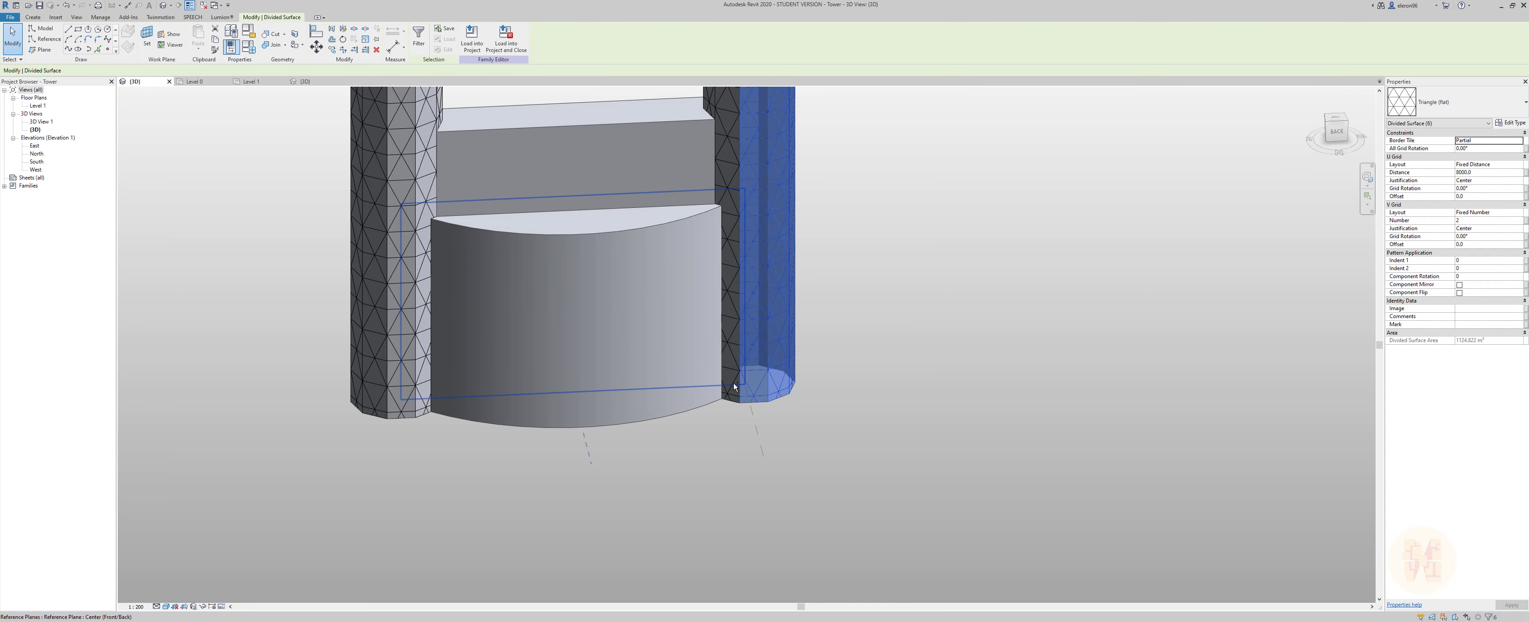
{"action": "key", "text": "Escape"}
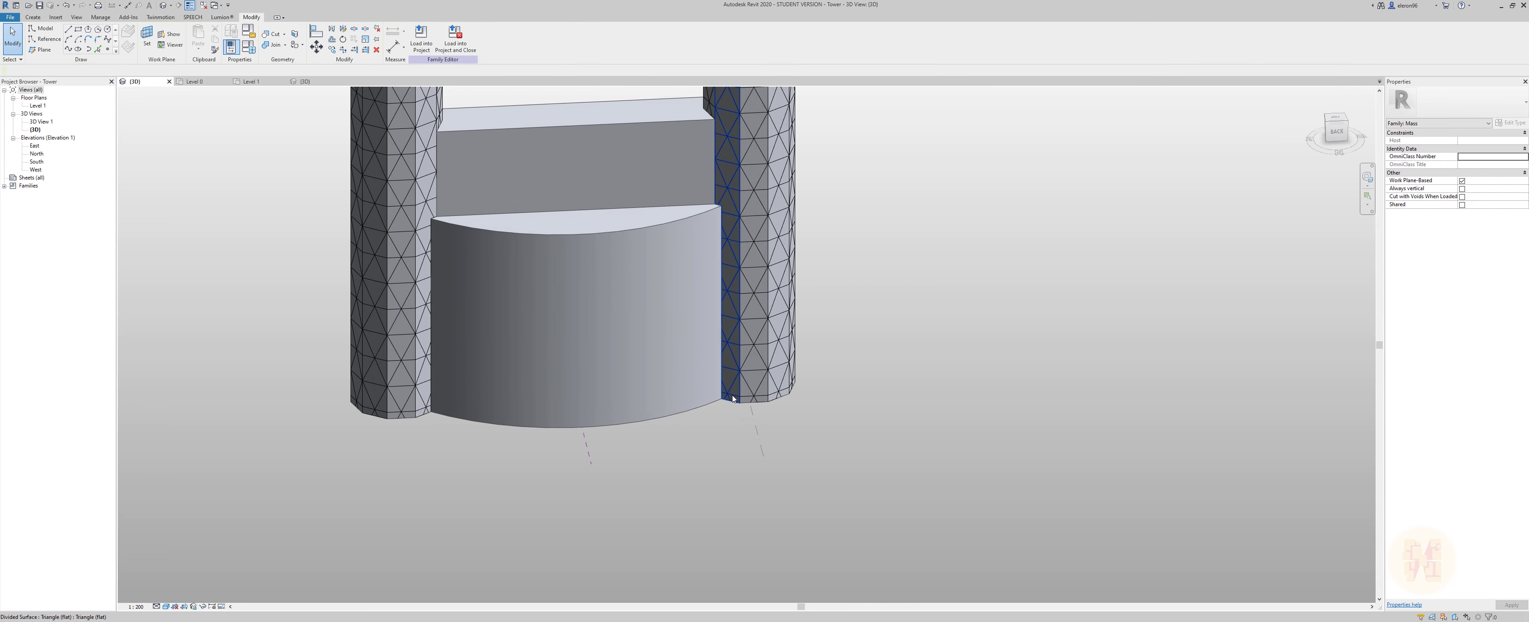
Reselect the triangle-patterned column surfaces while orbiting around the tower.
{"action": "left_click", "coordinate": [772, 396]}
{"action": "left_click", "coordinate": [777, 395], "text": "ctrl"}
{"action": "left_click", "coordinate": [783, 394], "text": "ctrl"}
{"action": "left_click", "coordinate": [791, 390], "text": "ctrl"}
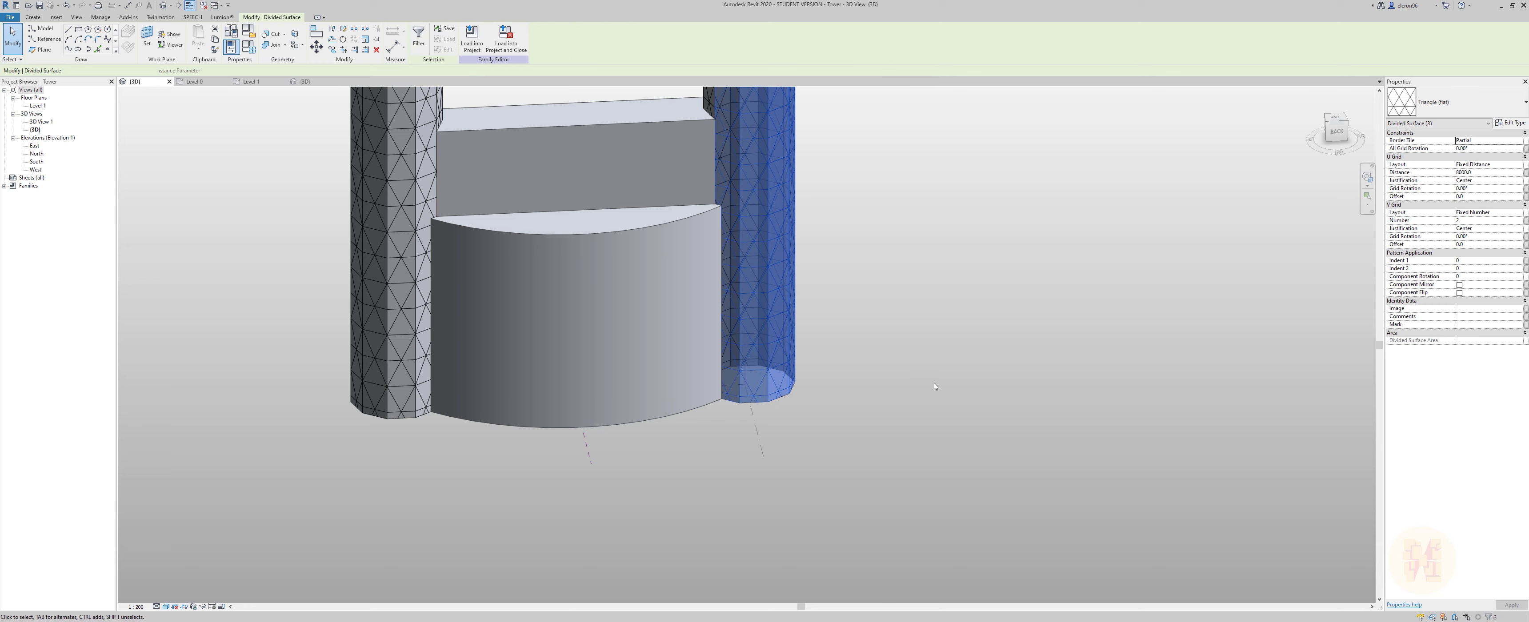
{"action": "middle_click_drag", "start_coordinate": [837, 405], "coordinate": [683, 417], "text": "shift"}
{"action": "left_click", "coordinate": [800, 398], "text": "ctrl"}
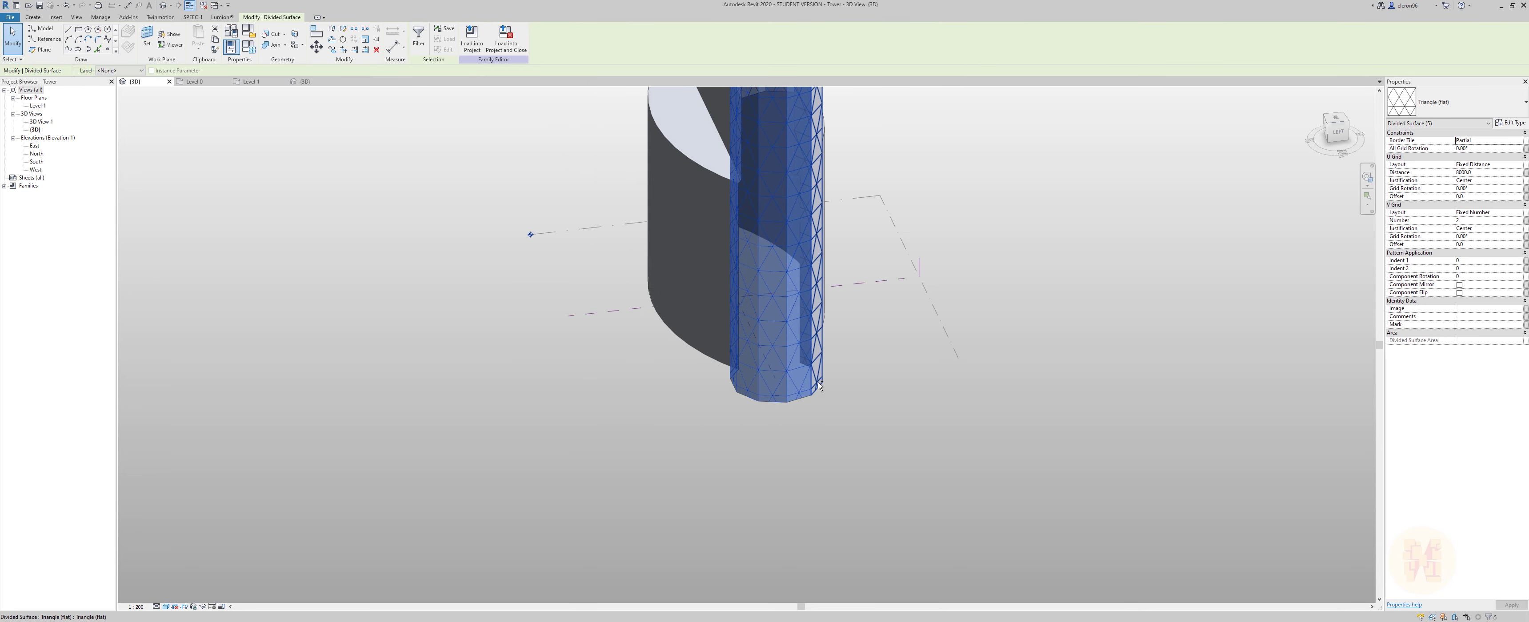
{"action": "left_click", "coordinate": [817, 389], "text": "ctrl"}
{"action": "middle_click_drag", "start_coordinate": [882, 398], "coordinate": [734, 398], "text": "shift"}
{"action": "left_click", "coordinate": [797, 397], "text": "ctrl"}
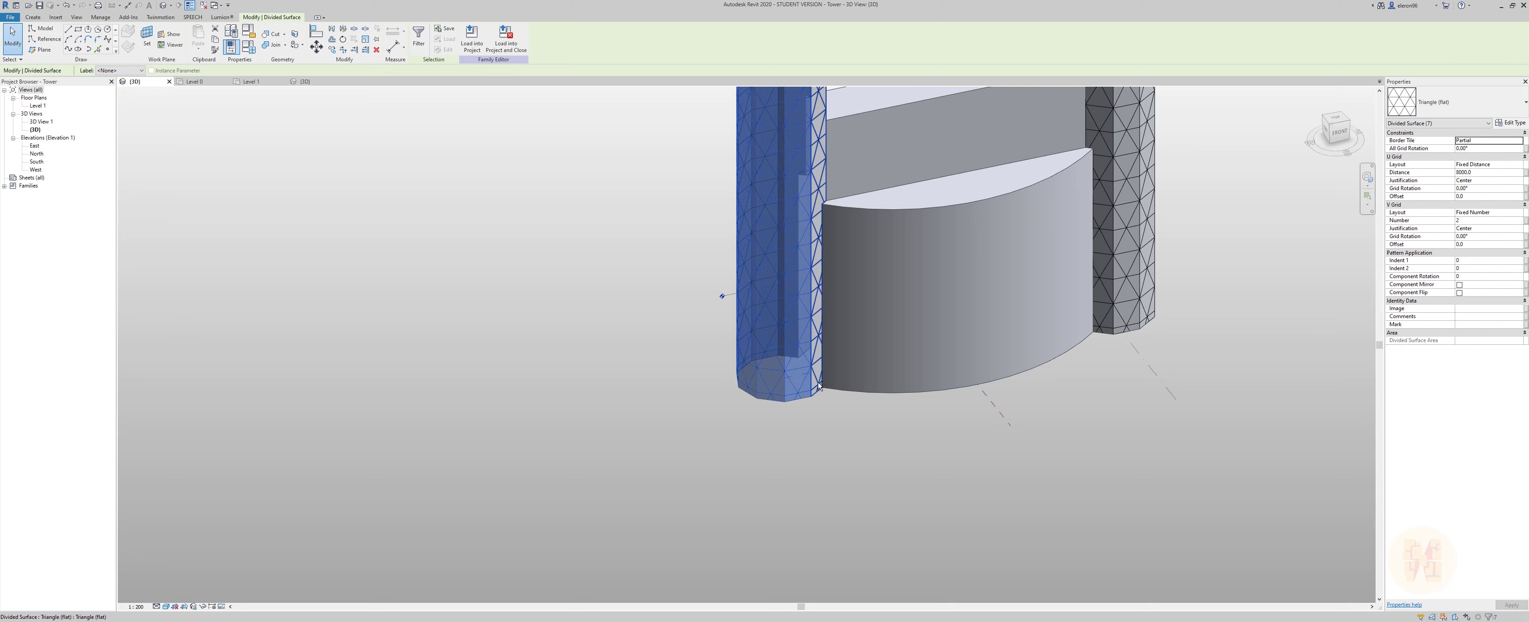
{"action": "left_click", "coordinate": [818, 391], "text": "ctrl"}
{"action": "middle_click_drag", "start_coordinate": [905, 382], "coordinate": [840, 276], "text": "shift"}
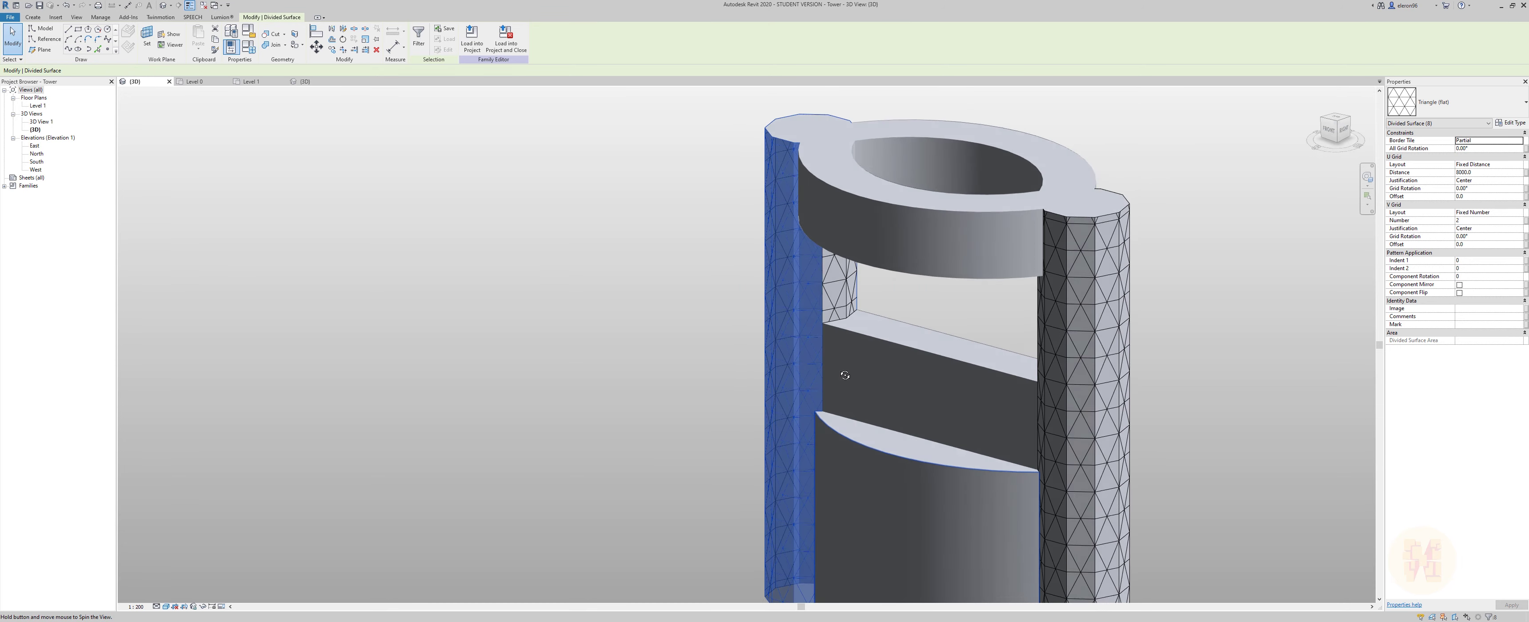
{"action": "left_click", "coordinate": [840, 275], "text": "ctrl"}
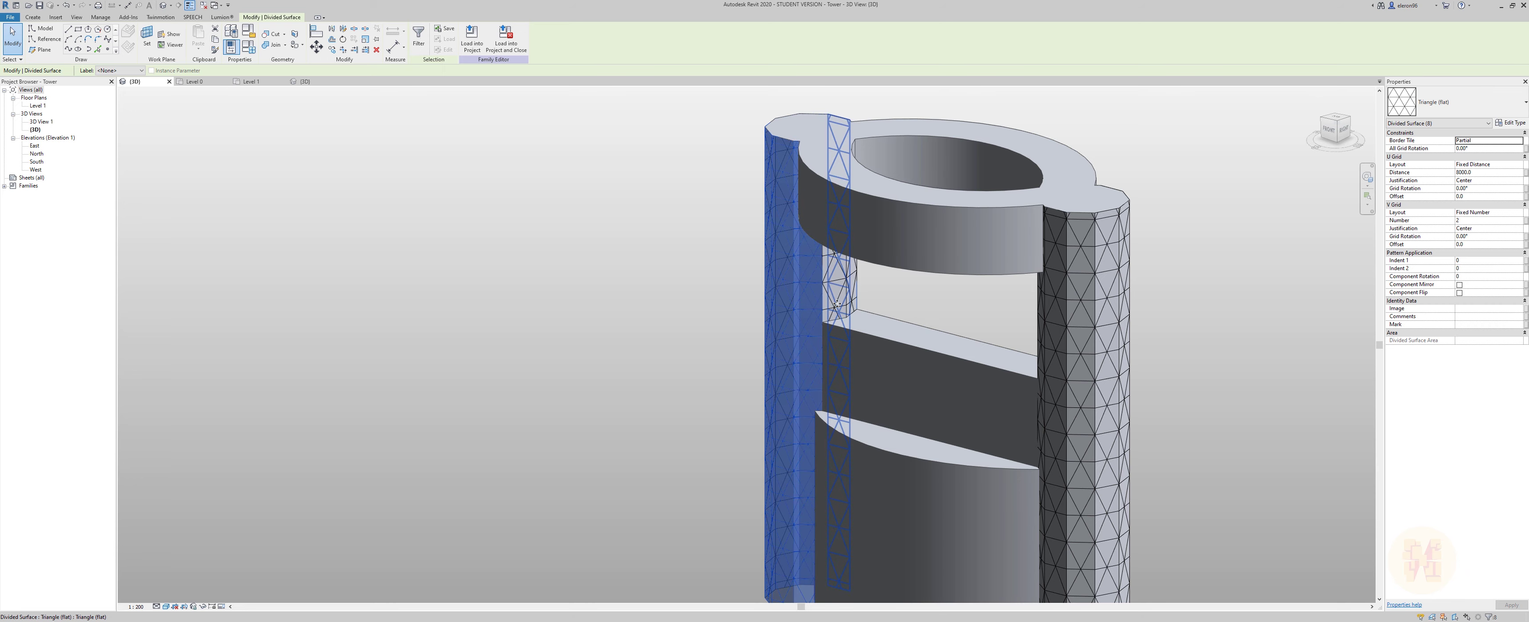
{"action": "scroll", "coordinate": [837, 304], "scroll_direction": "up", "scroll_amount": 8}
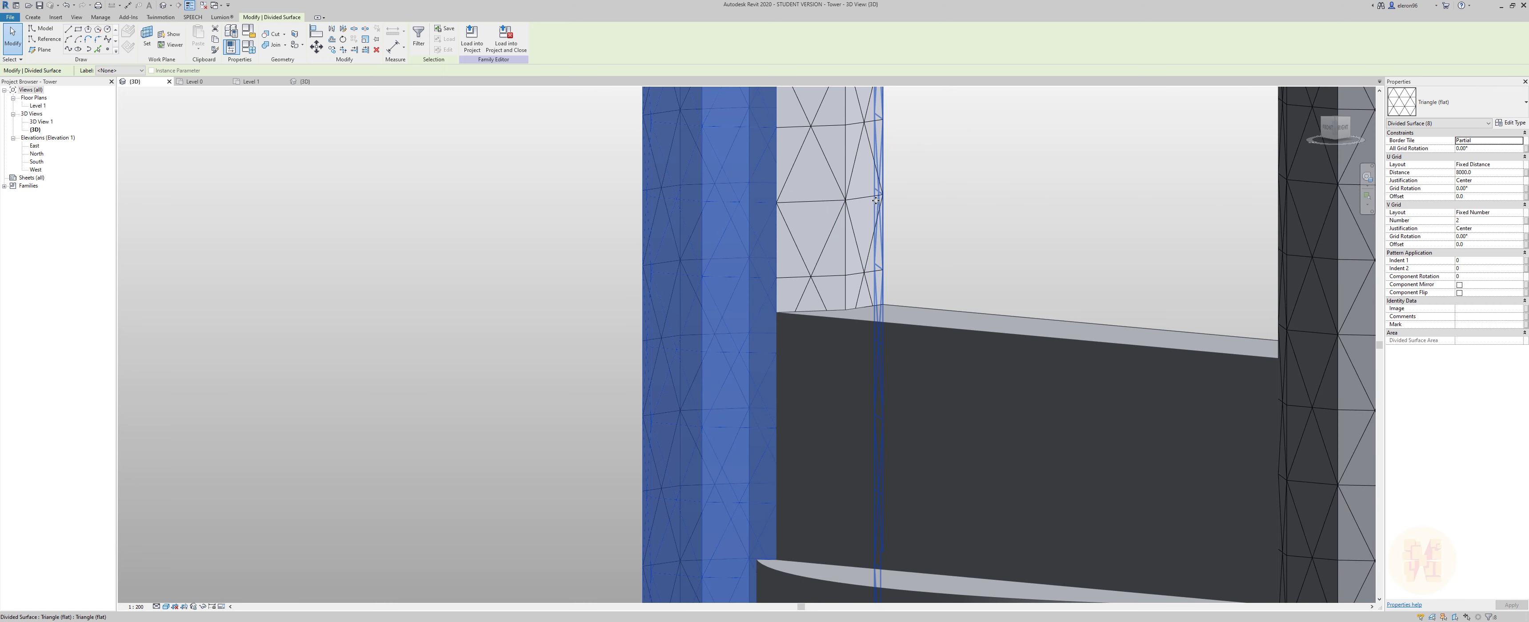
{"action": "key", "text": "ctrl+Tab"}
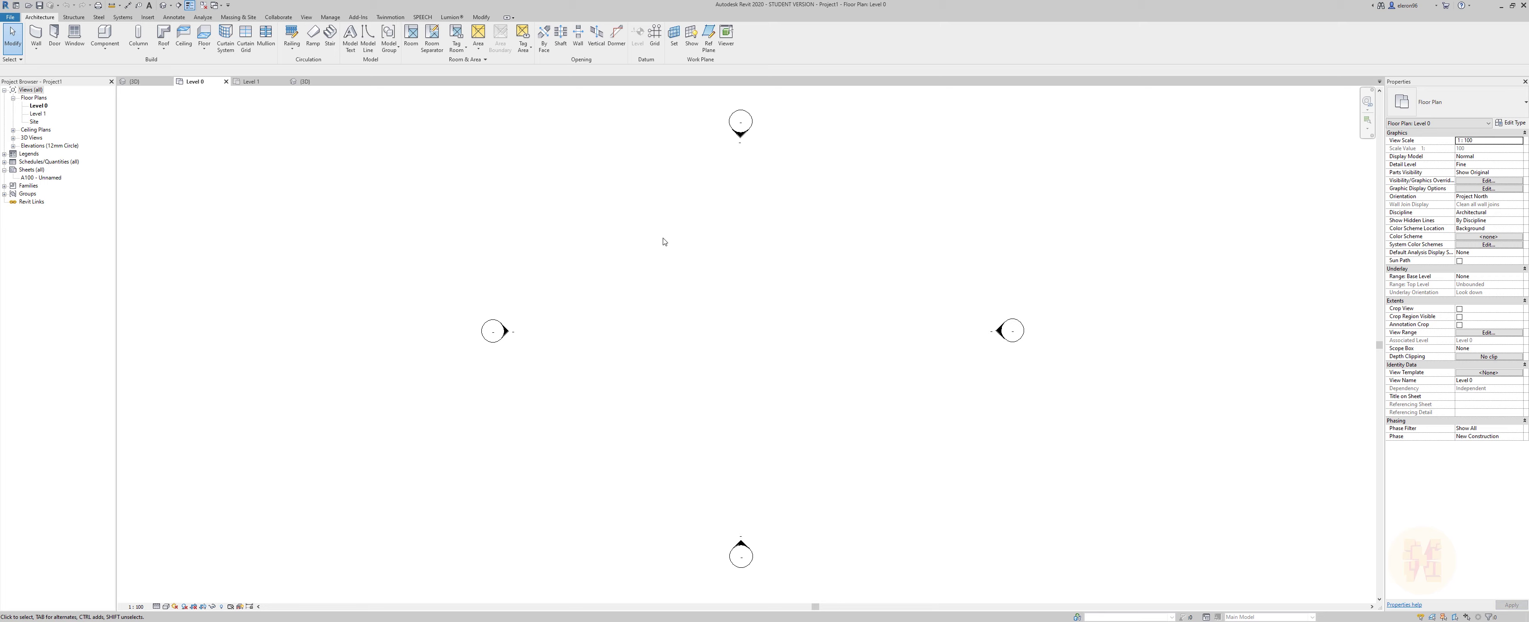
{"action": "key", "text": "ctrl+Tab"}
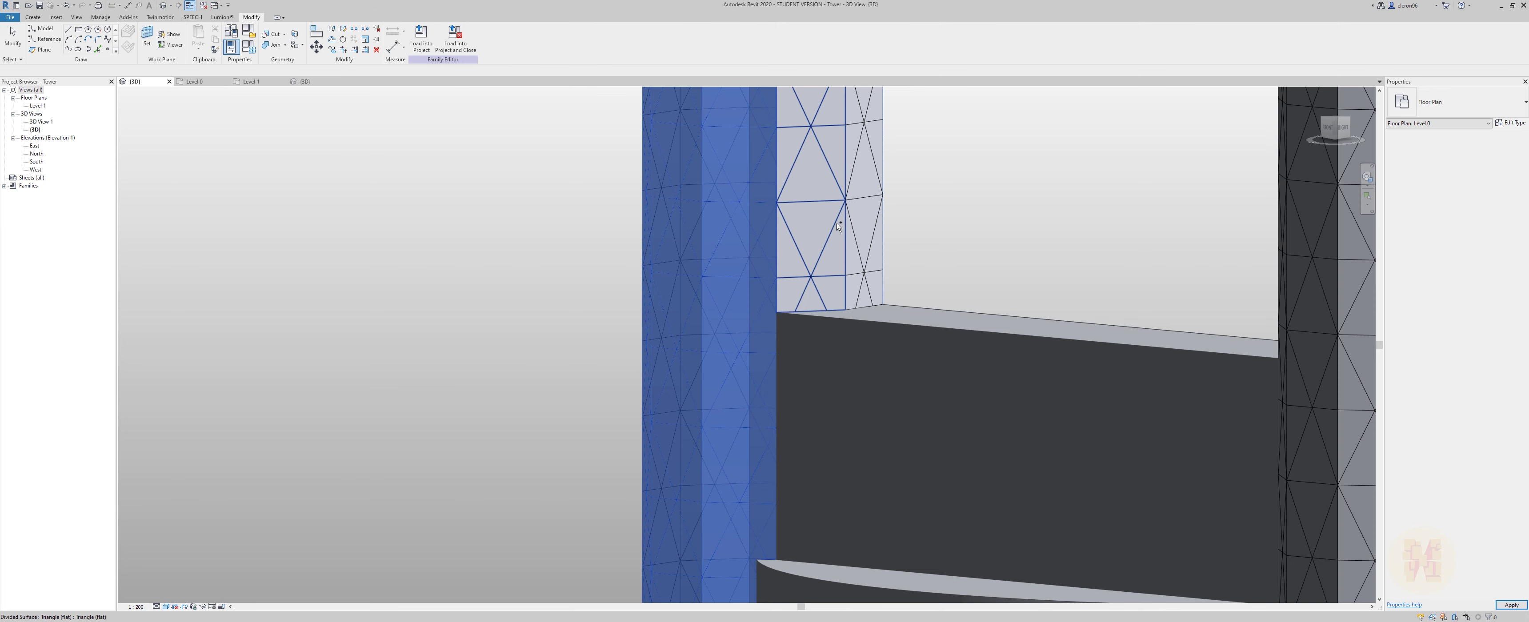
Restart from one panelled surface and Ctrl-add the remaining strips until Divided Surface (10) is selected.
{"action": "left_click", "coordinate": [831, 245]}
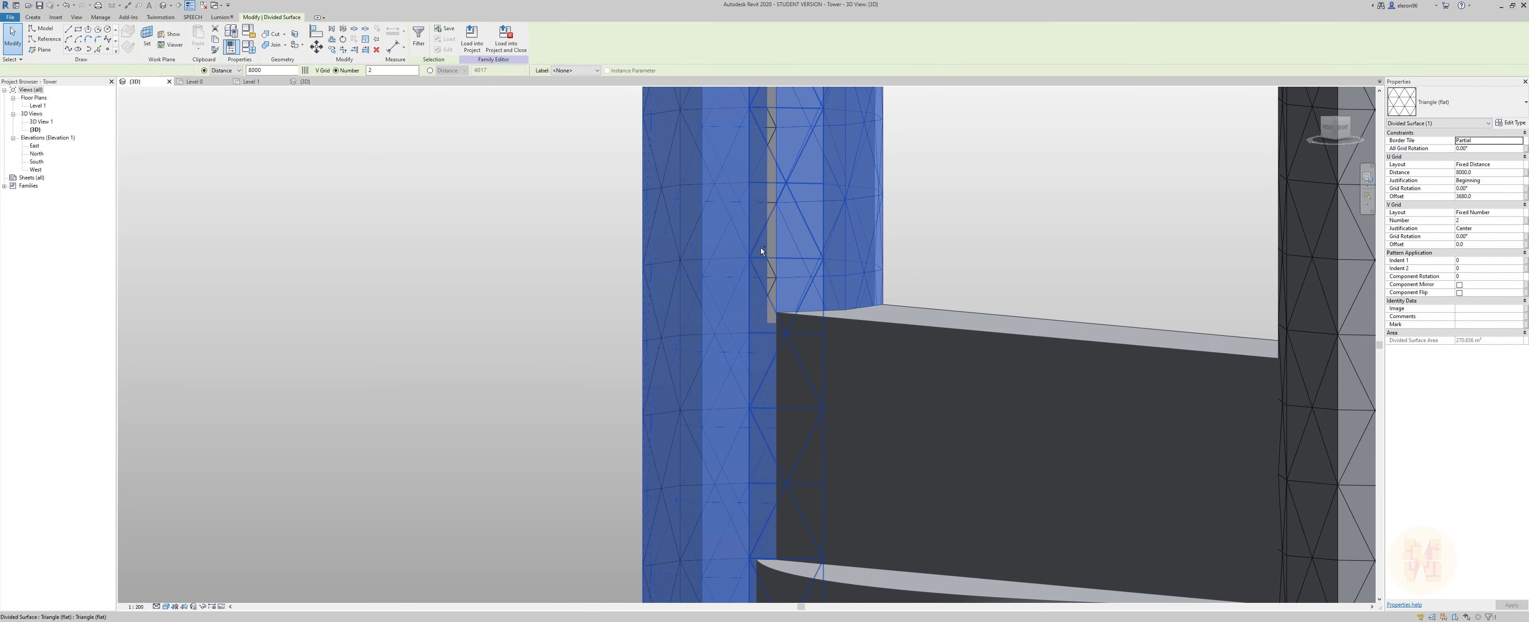
{"action": "scroll", "coordinate": [909, 284], "scroll_direction": "down", "scroll_amount": 3}
{"action": "scroll", "coordinate": [911, 284], "scroll_direction": "down", "scroll_amount": 1}
{"action": "middle_click_drag", "start_coordinate": [753, 304], "coordinate": [822, 316], "text": "shift"}
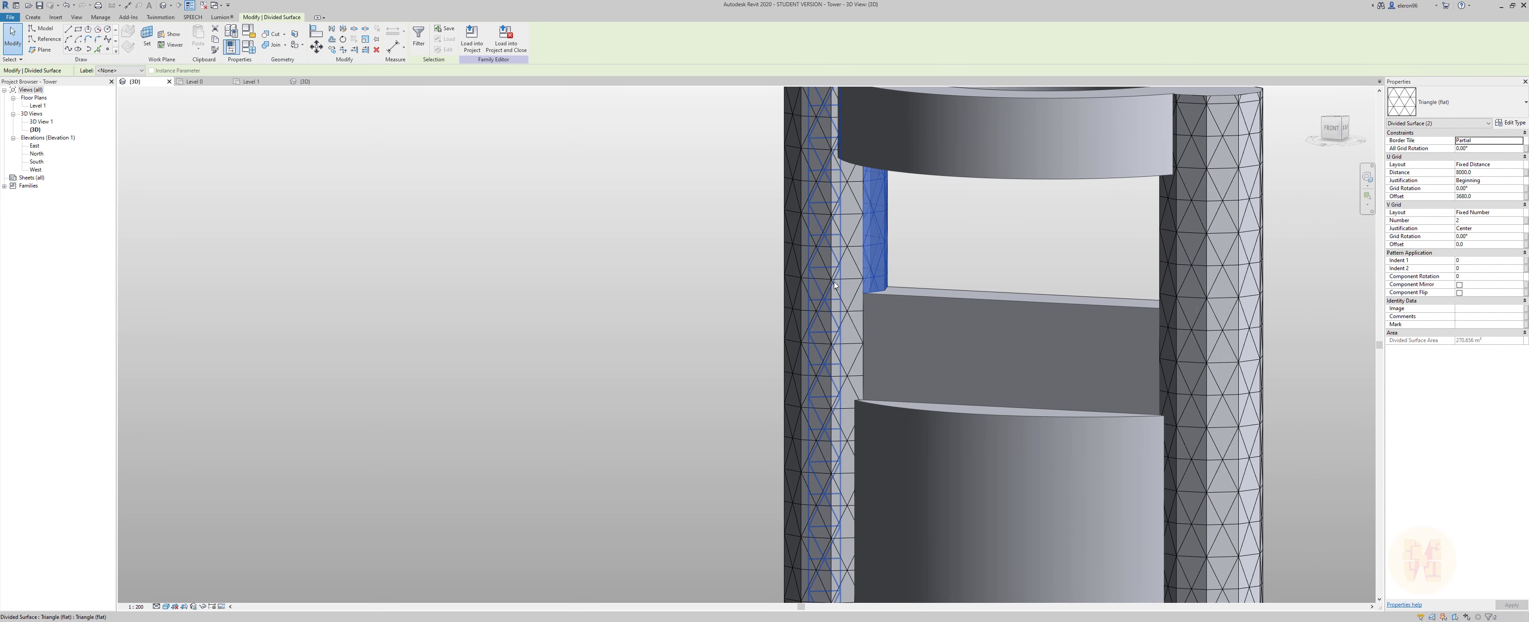
{"action": "left_click", "coordinate": [851, 263], "text": "ctrl"}
{"action": "left_click", "coordinate": [817, 272], "text": "ctrl"}
{"action": "left_click", "coordinate": [787, 269], "text": "ctrl"}
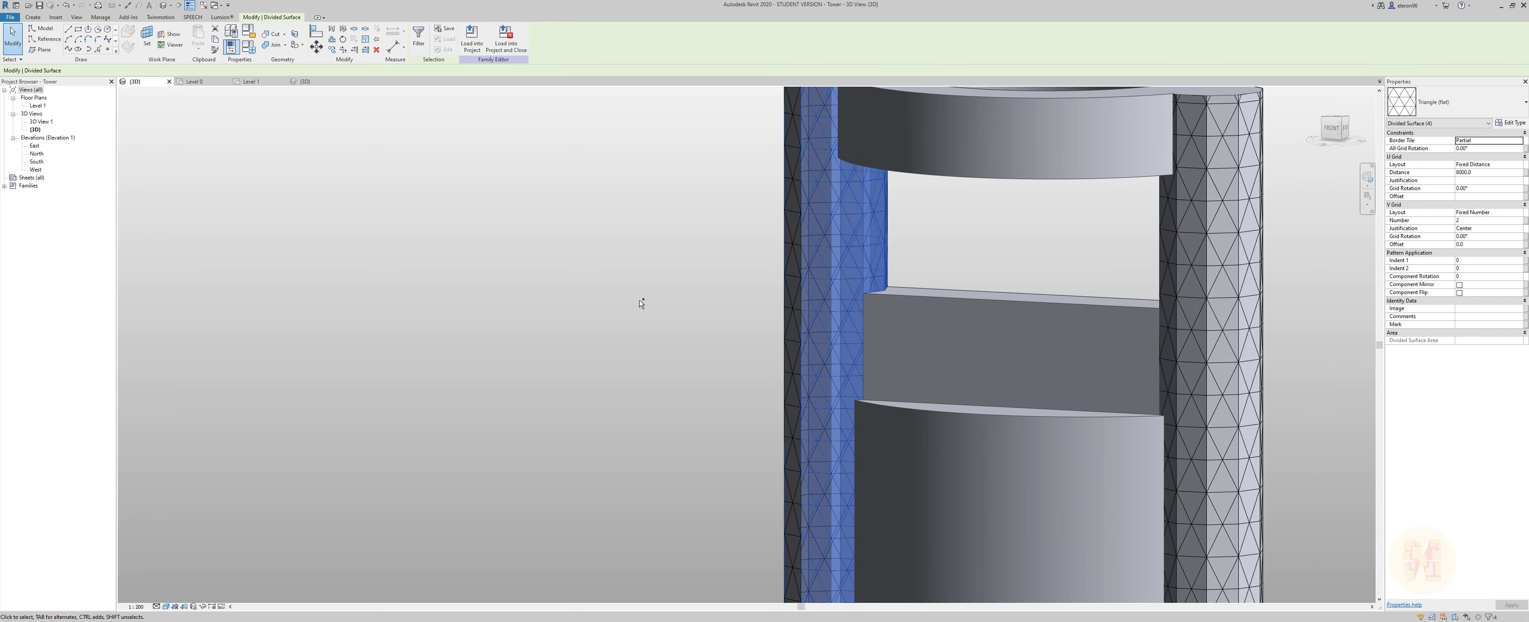
{"action": "left_click", "coordinate": [794, 300], "text": "ctrl"}
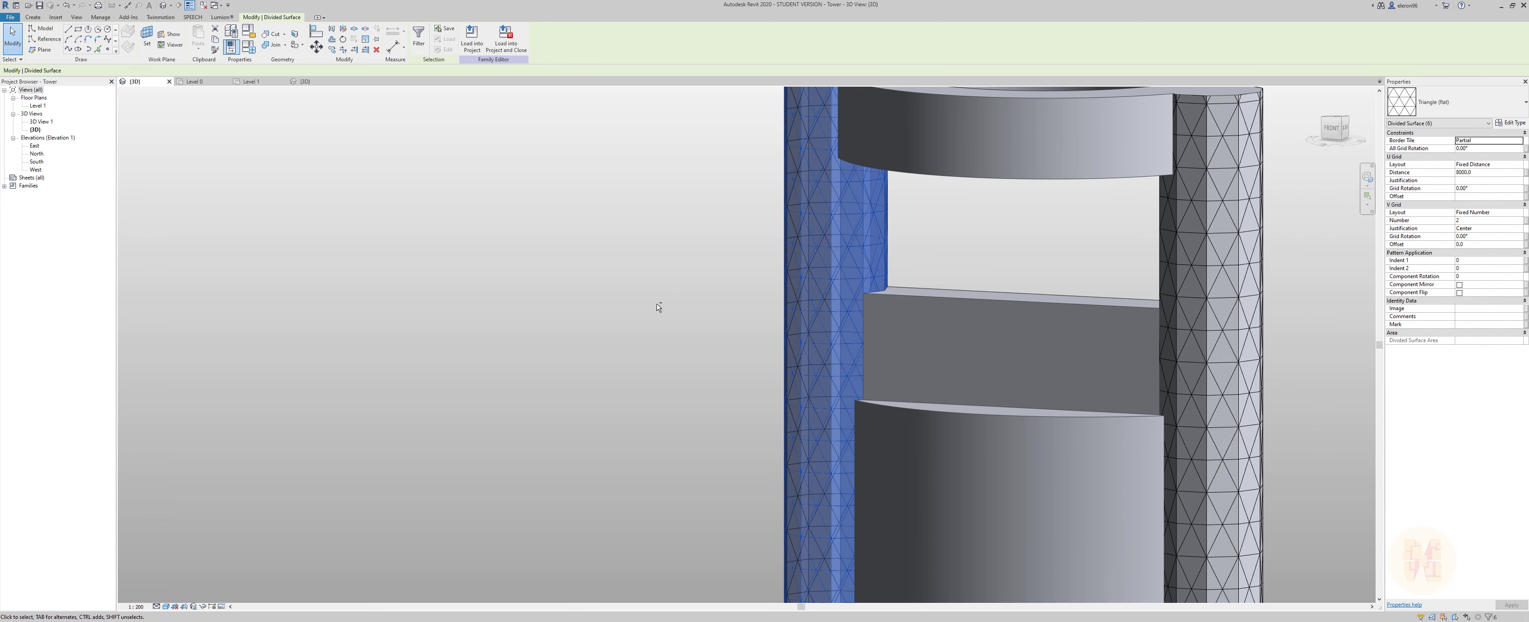
{"action": "middle_click_drag", "start_coordinate": [659, 304], "coordinate": [814, 315], "text": "shift"}
{"action": "left_click", "coordinate": [806, 313], "text": "ctrl"}
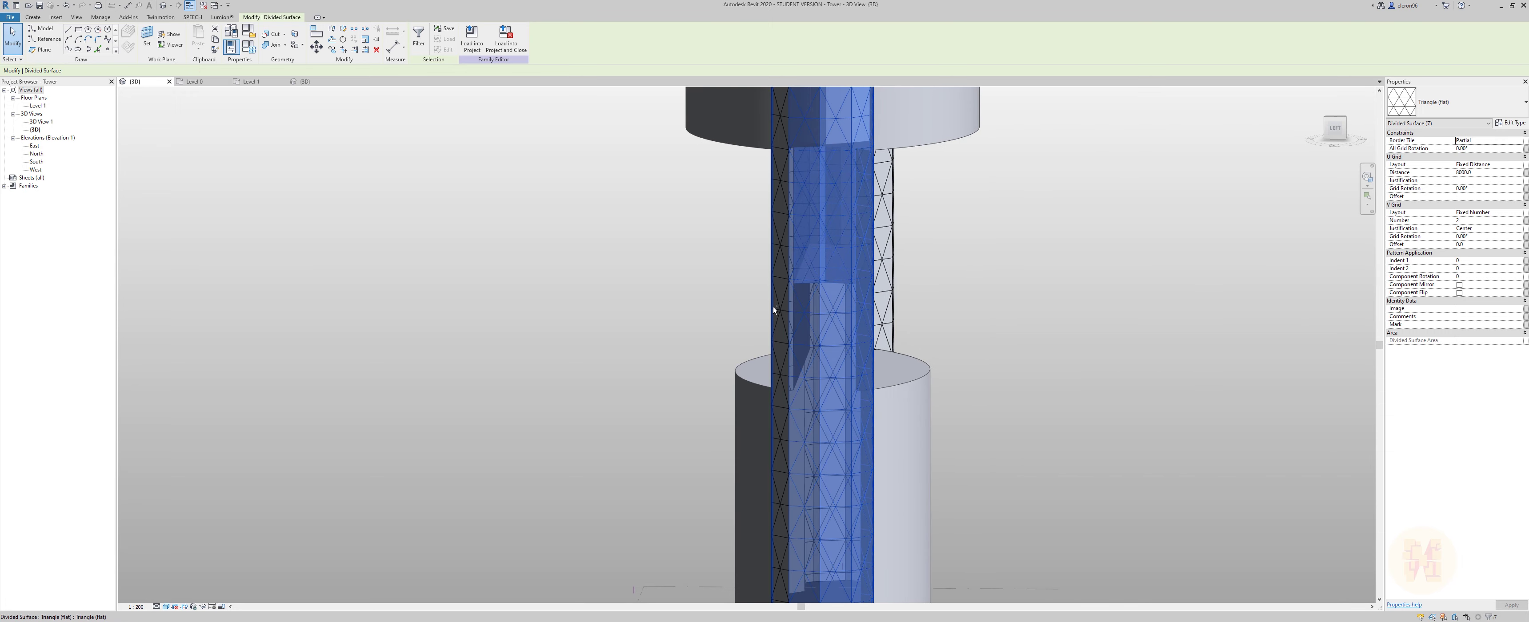
{"action": "left_click", "coordinate": [782, 312], "text": "ctrl"}
{"action": "middle_click_drag", "start_coordinate": [781, 313], "coordinate": [866, 308], "text": "shift"}
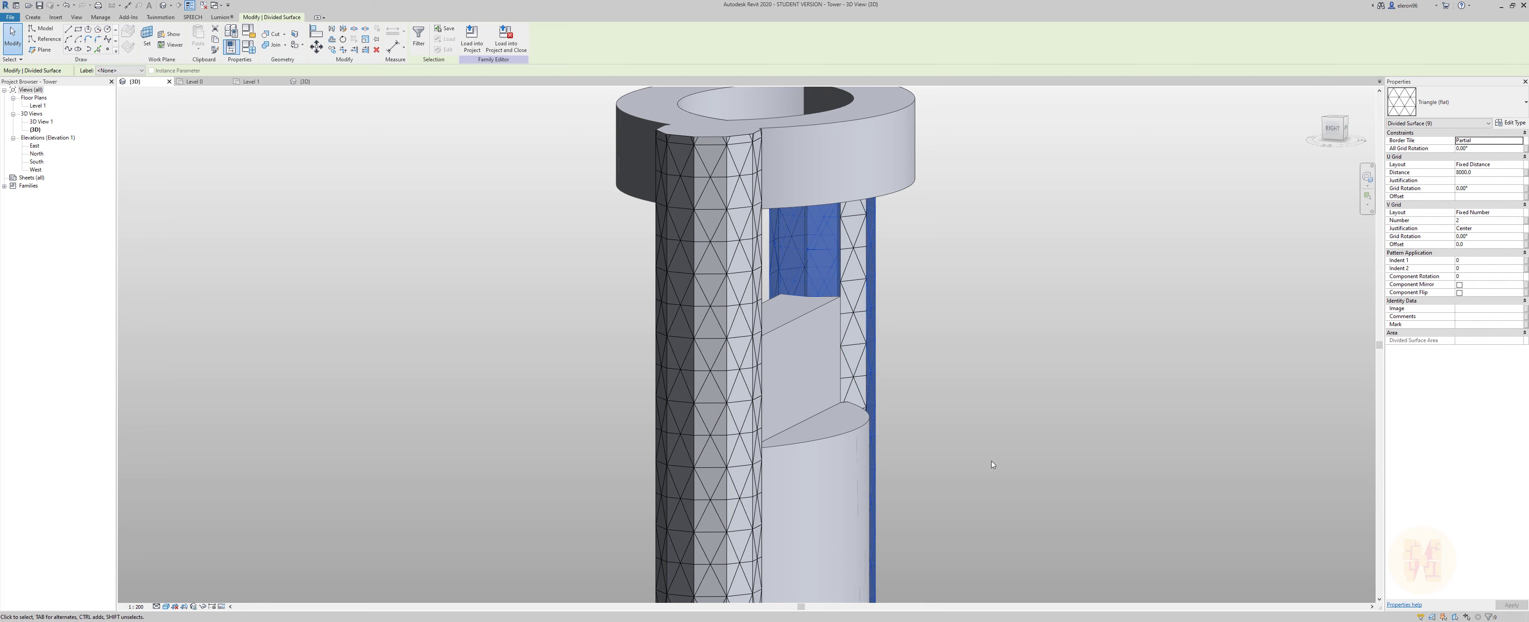
{"action": "mouse_move", "coordinate": [856, 382]}
{"action": "middle_mouse_down", "text": "shift"}
{"action": "mouse_move", "coordinate": [890, 379]}
{"action": "mouse_move", "coordinate": [780, 379]}
{"action": "middle_mouse_up", "text": "shift"}
{"action": "scroll", "coordinate": [780, 380], "scroll_direction": "up", "scroll_amount": 3}
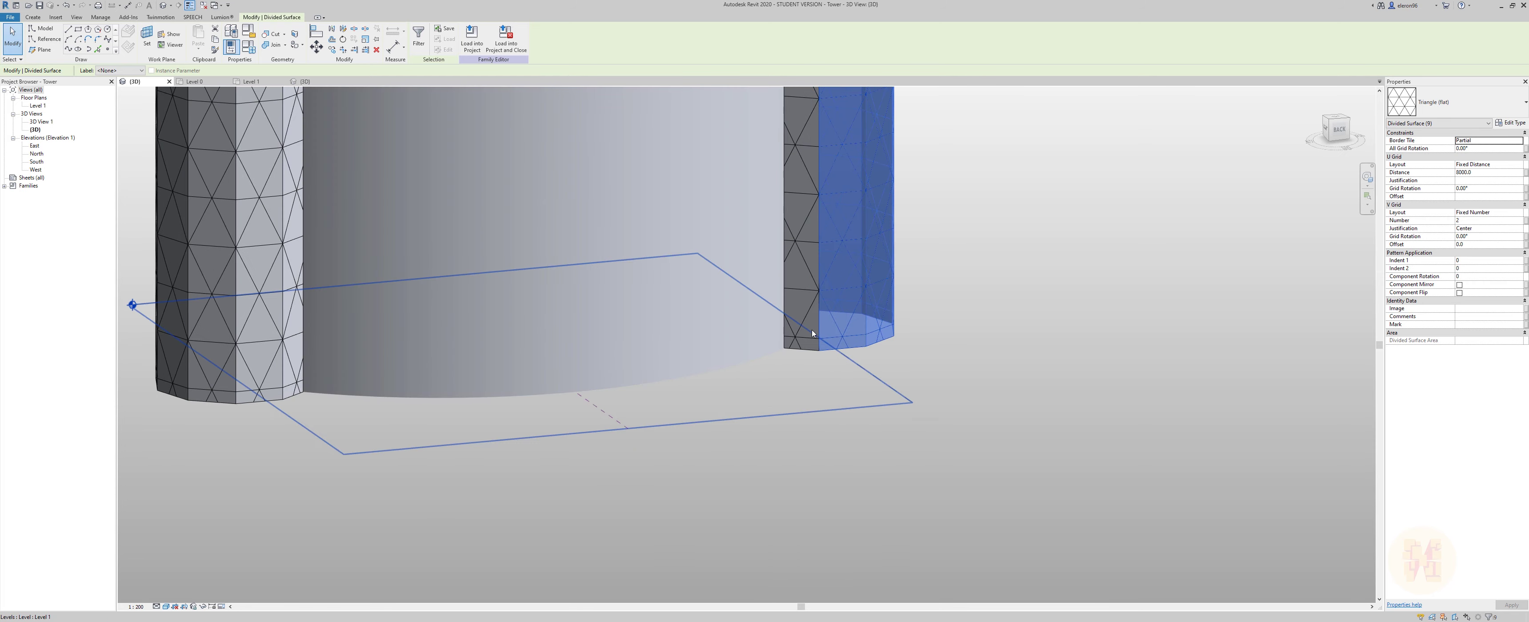
{"action": "left_click", "coordinate": [811, 331], "text": "ctrl"}
{"action": "scroll", "coordinate": [874, 371], "scroll_direction": "down", "scroll_amount": 8}
{"action": "middle_click_drag", "start_coordinate": [919, 327], "coordinate": [426, 318], "text": "shift"}
Change the selected surfaces' type from Triangle (flat) to Family2 and zoom in to inspect the panels.
{"action": "left_click", "coordinate": [1444, 103]}
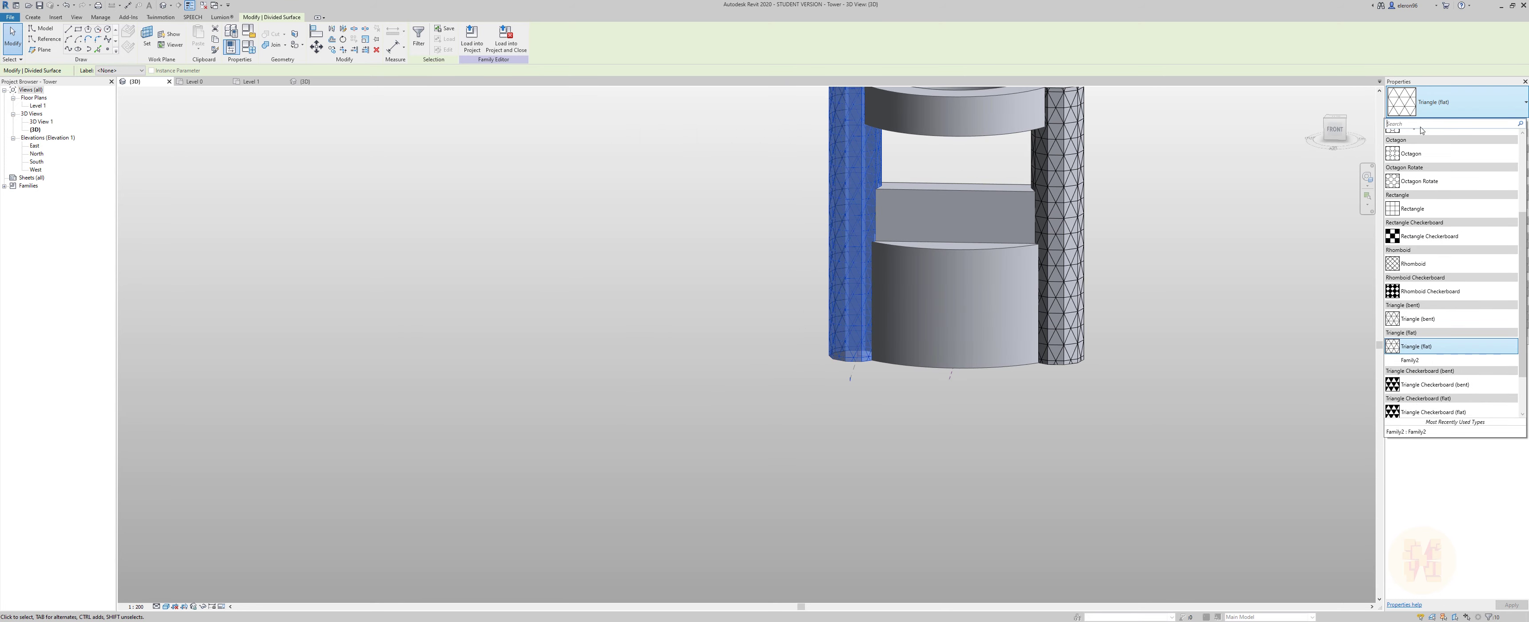
{"action": "left_click", "coordinate": [891, 405]}
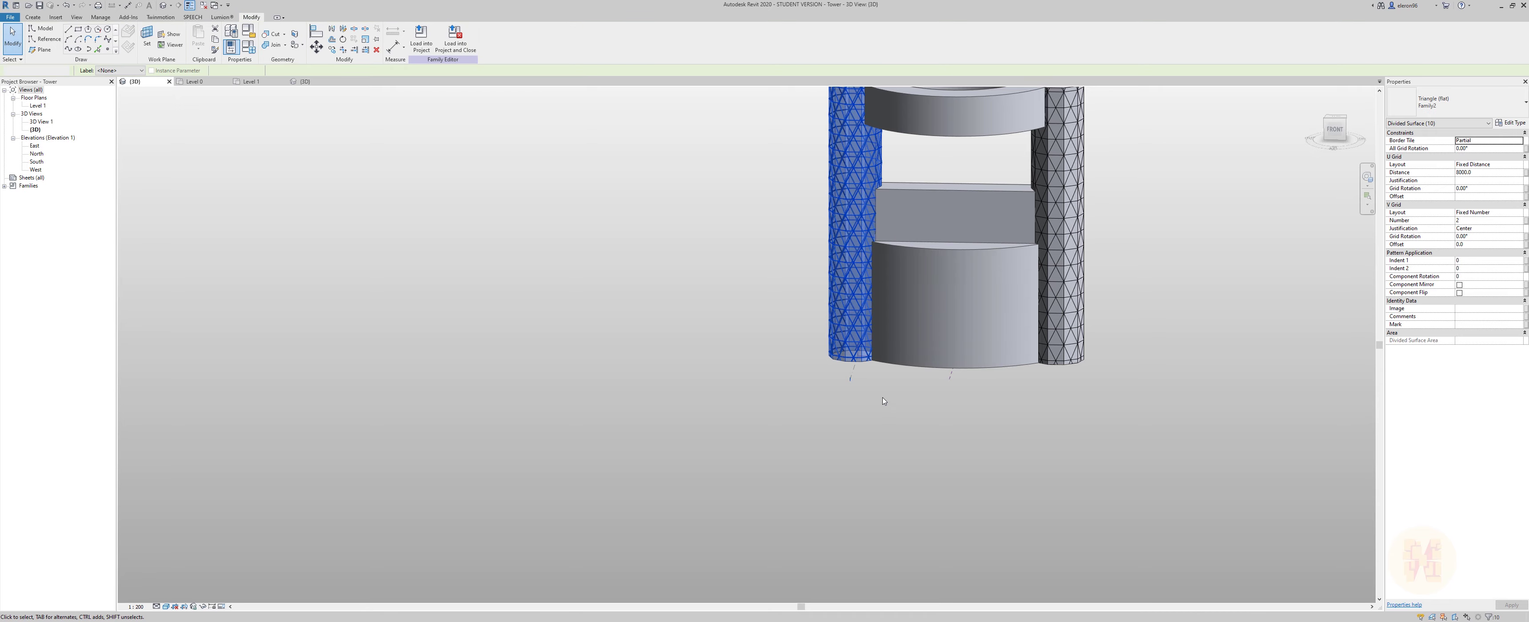
{"action": "middle_click_drag", "start_coordinate": [848, 386], "coordinate": [839, 504]}
{"action": "scroll", "coordinate": [840, 293], "scroll_direction": "up", "scroll_amount": 2}
{"action": "scroll", "coordinate": [840, 293], "scroll_direction": "up", "scroll_amount": 5}
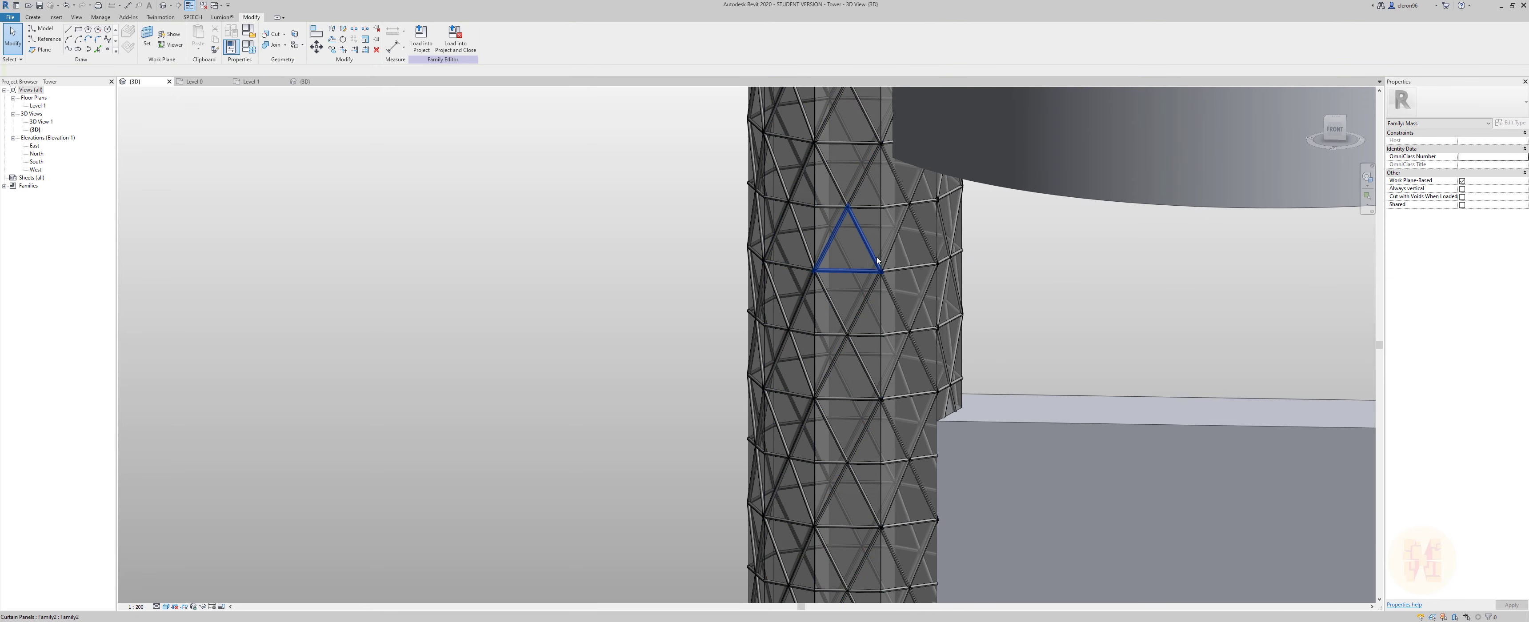
{"action": "scroll", "coordinate": [754, 344], "scroll_direction": "down", "scroll_amount": 3}
{"action": "middle_click_drag", "start_coordinate": [754, 344], "coordinate": [554, 361], "text": "shift"}
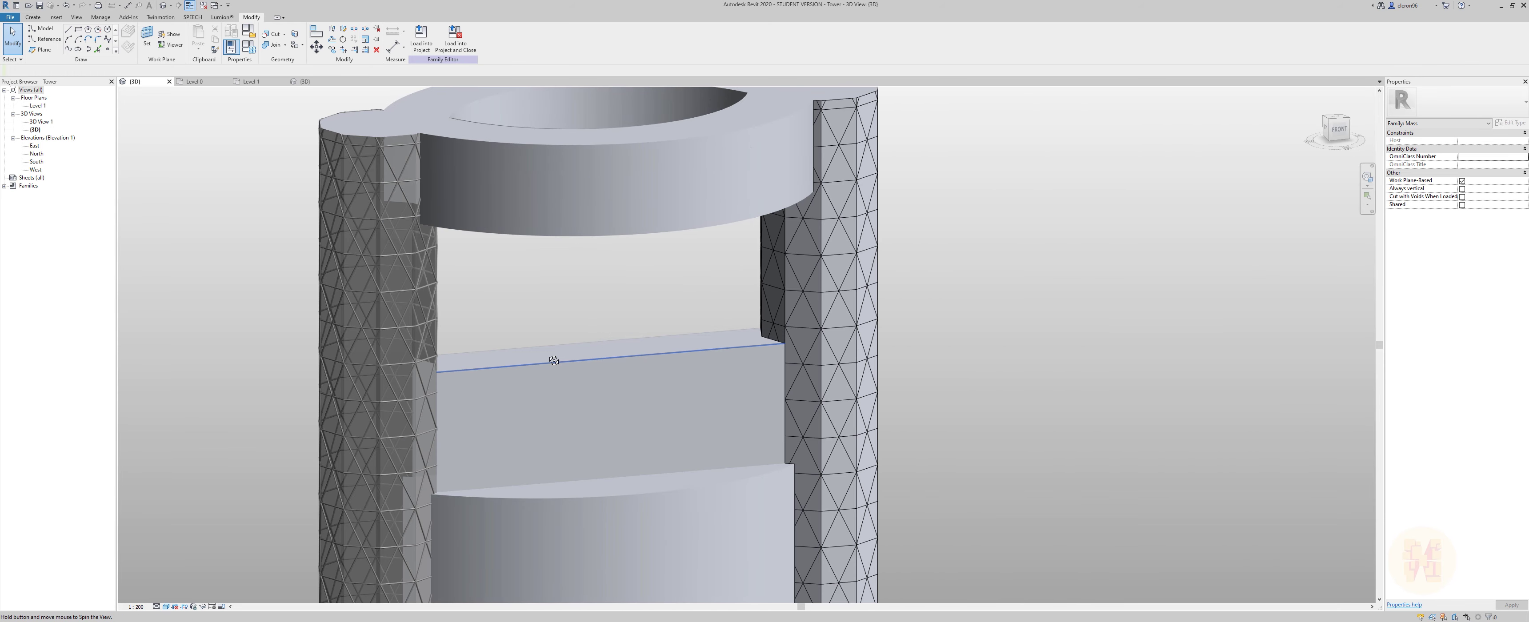
{"action": "left_click", "coordinate": [795, 301]}
Ctrl-add the right column's divided surfaces and facets to the selection, orbiting around the tower.
{"action": "left_click", "coordinate": [835, 301], "text": "ctrl"}
{"action": "left_click", "coordinate": [772, 297], "text": "ctrl"}
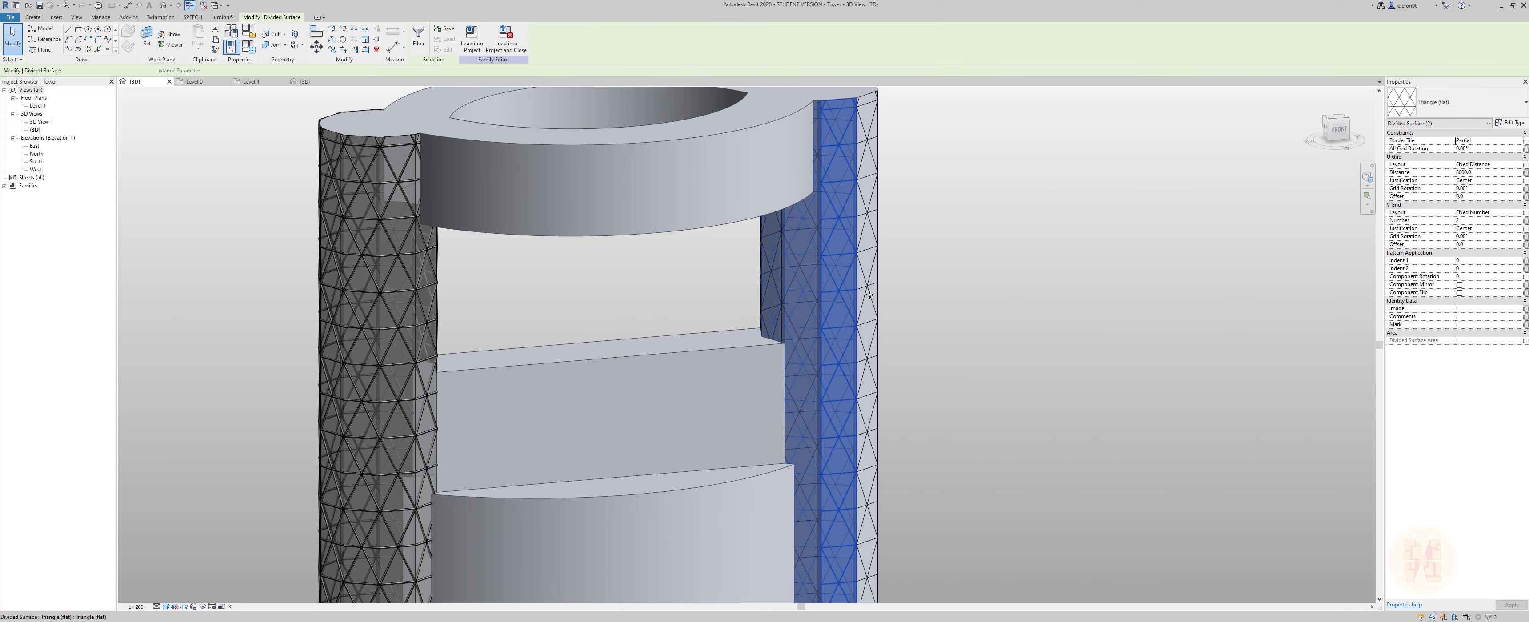
{"action": "left_click", "coordinate": [867, 310], "text": "ctrl"}
{"action": "middle_click_drag", "start_coordinate": [955, 323], "coordinate": [866, 328], "text": "shift"}
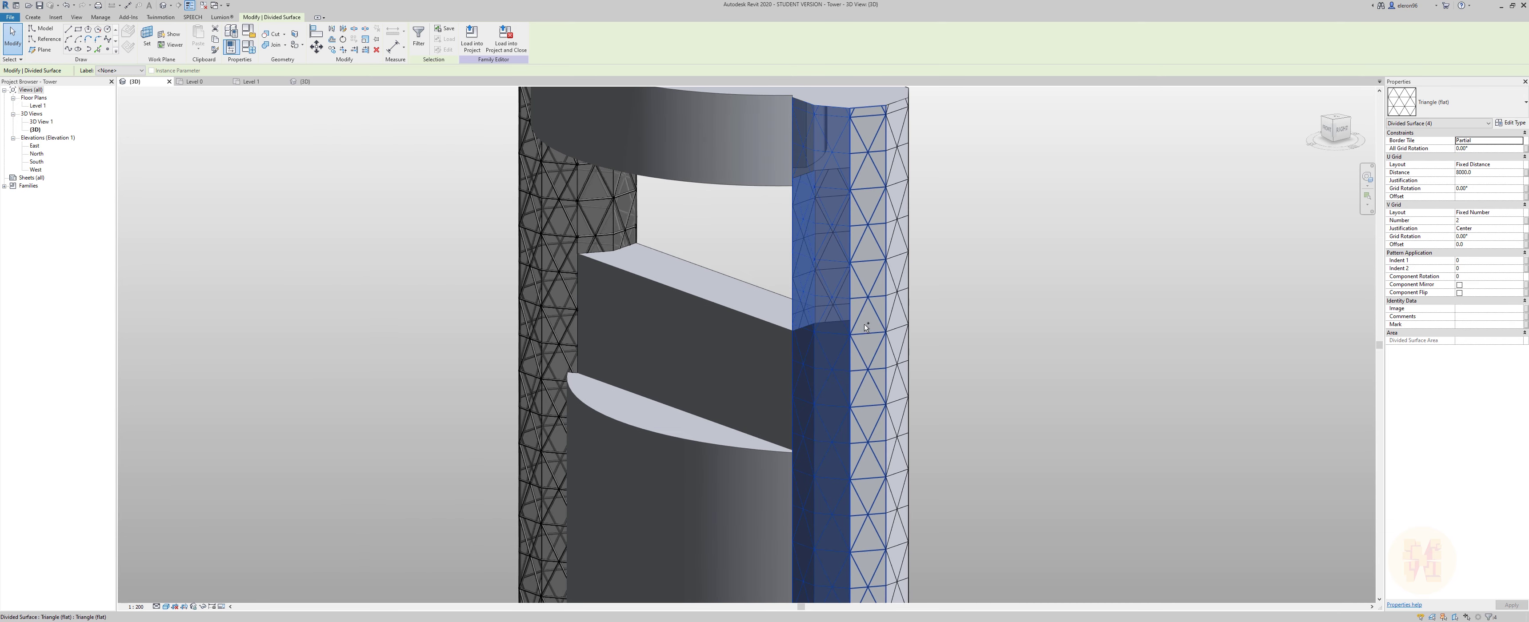
{"action": "left_click", "coordinate": [867, 322], "text": "ctrl"}
{"action": "left_click", "coordinate": [900, 317], "text": "ctrl"}
{"action": "middle_click_drag", "start_coordinate": [1000, 329], "coordinate": [522, 477], "text": "shift"}
{"action": "left_click", "coordinate": [824, 449], "text": "ctrl"}
{"action": "left_click", "coordinate": [838, 449], "text": "ctrl"}
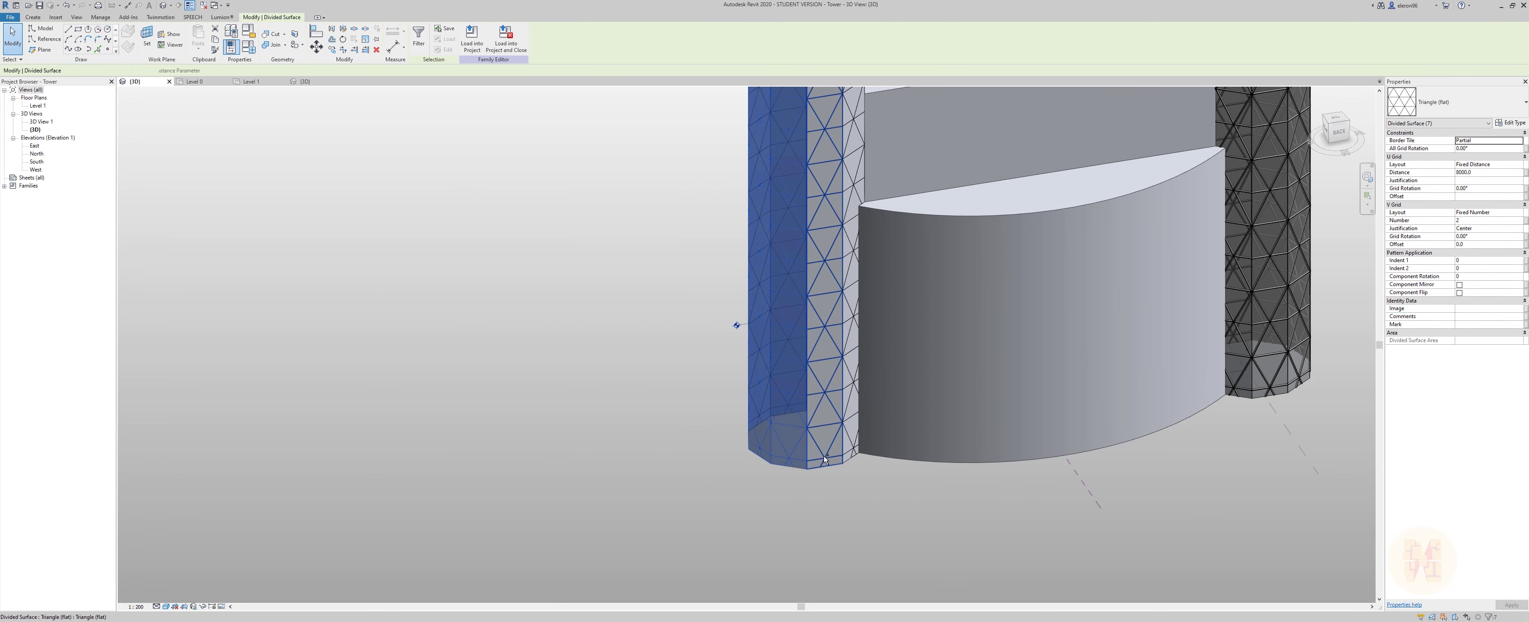
{"action": "left_click", "coordinate": [855, 446], "text": "ctrl"}
{"action": "scroll", "coordinate": [857, 445], "scroll_direction": "down", "scroll_amount": 3}
{"action": "middle_click_drag", "start_coordinate": [856, 445], "coordinate": [706, 510]}
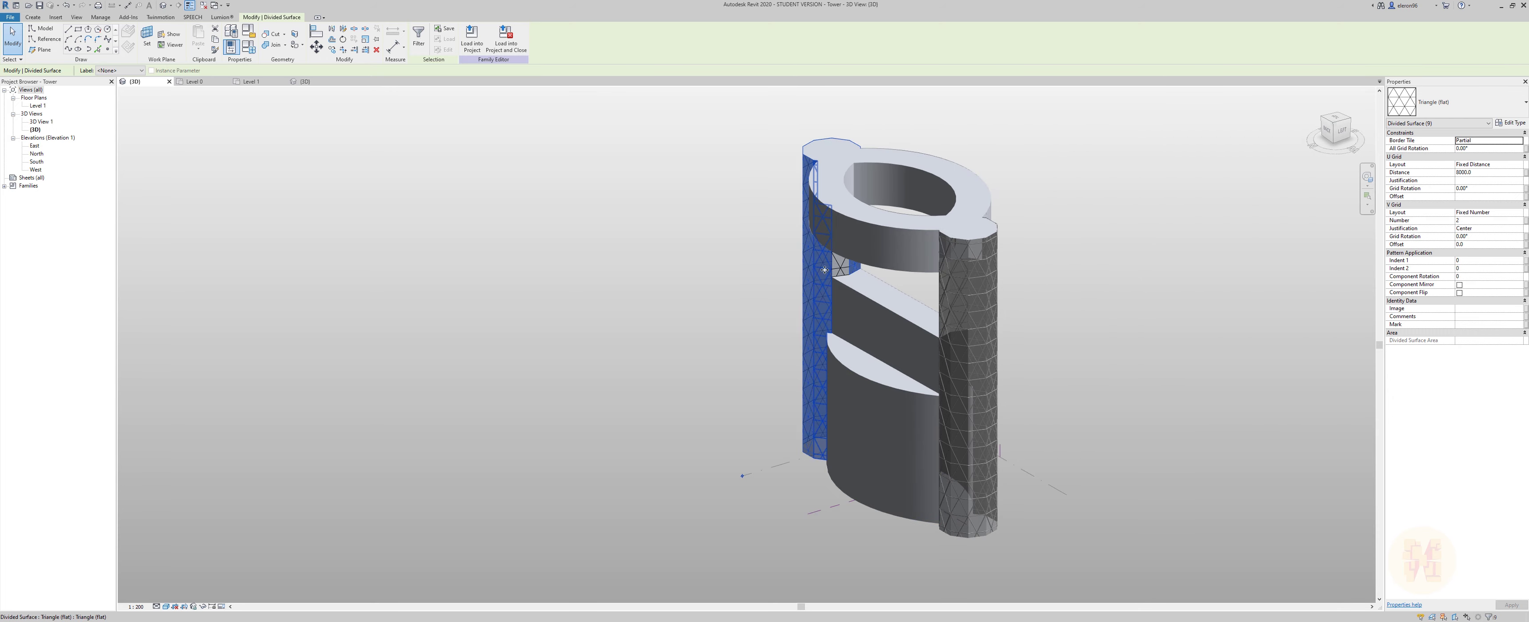
{"action": "scroll", "coordinate": [834, 268], "scroll_direction": "up", "scroll_amount": 6}
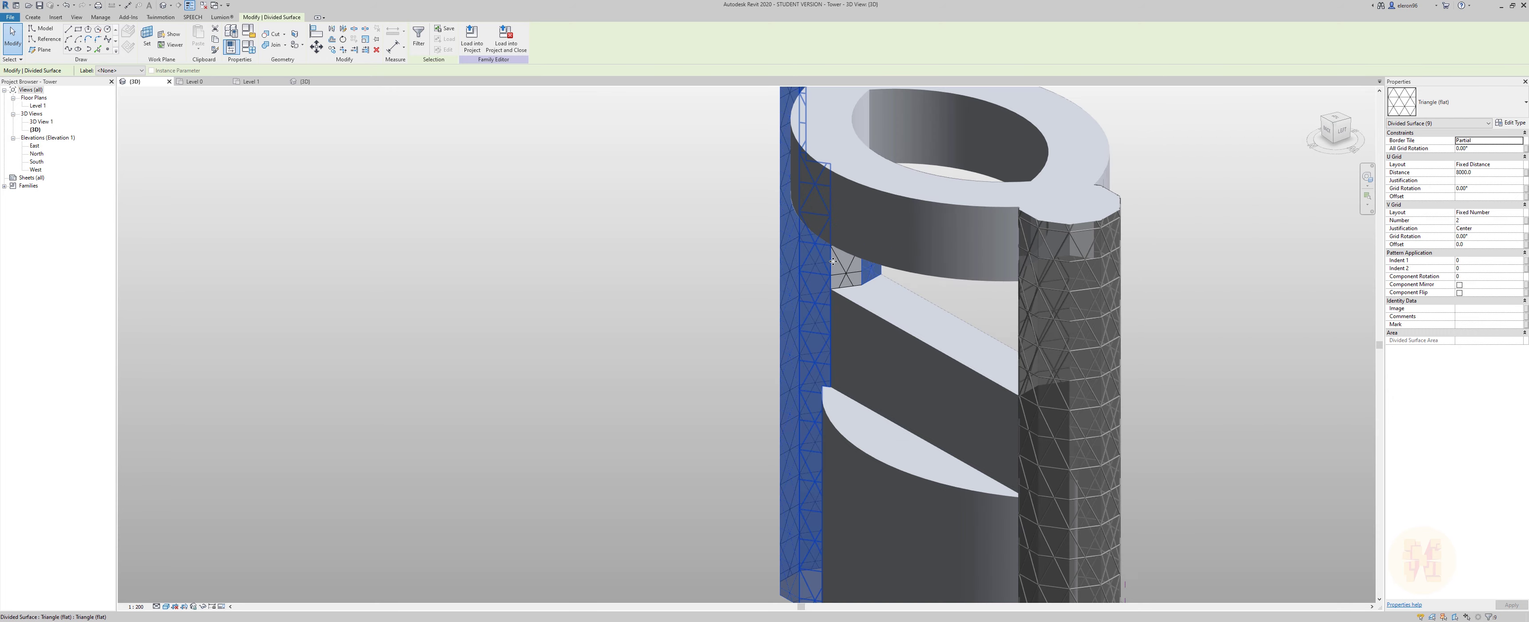
Tab-pick the narrow panelled strip, apply the Triangle (flat) type, and clear the selection.
{"action": "middle_click_drag", "start_coordinate": [834, 268], "coordinate": [970, 197], "text": "shift"}
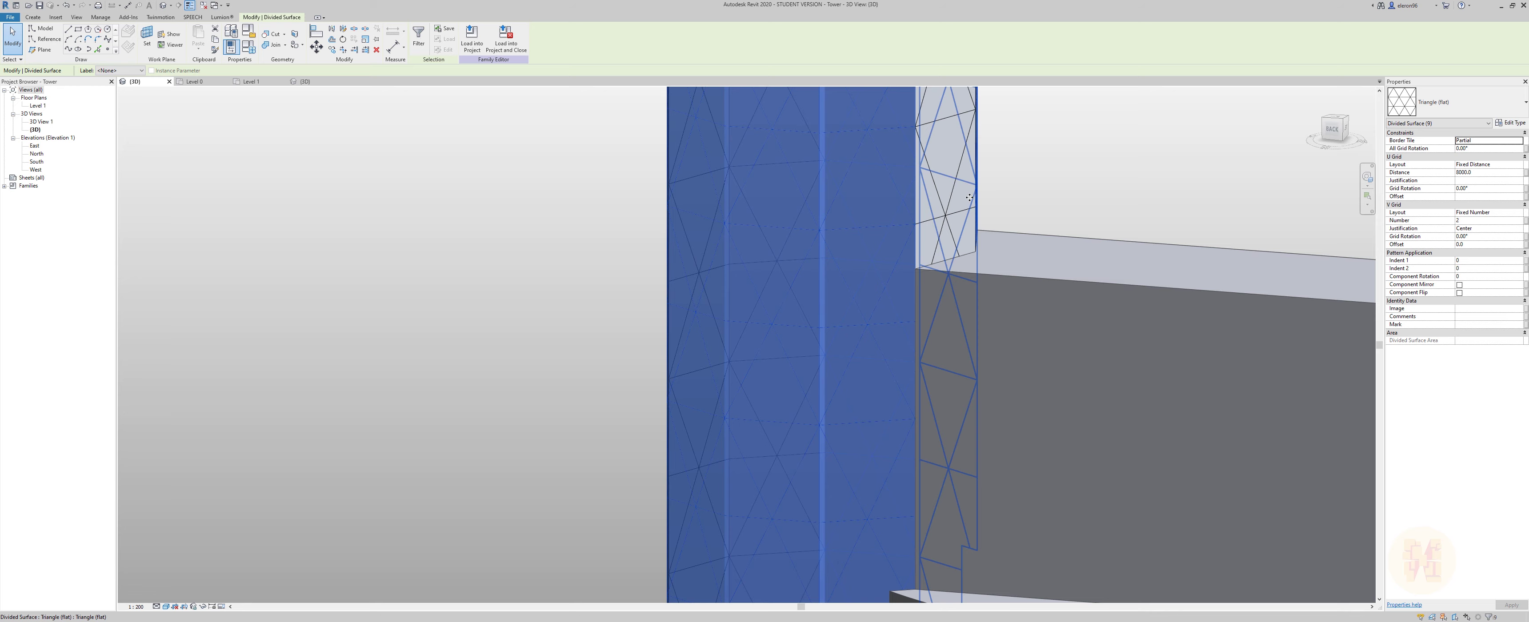
{"action": "middle_click_drag", "start_coordinate": [1000, 160], "coordinate": [1075, 123], "text": "shift"}
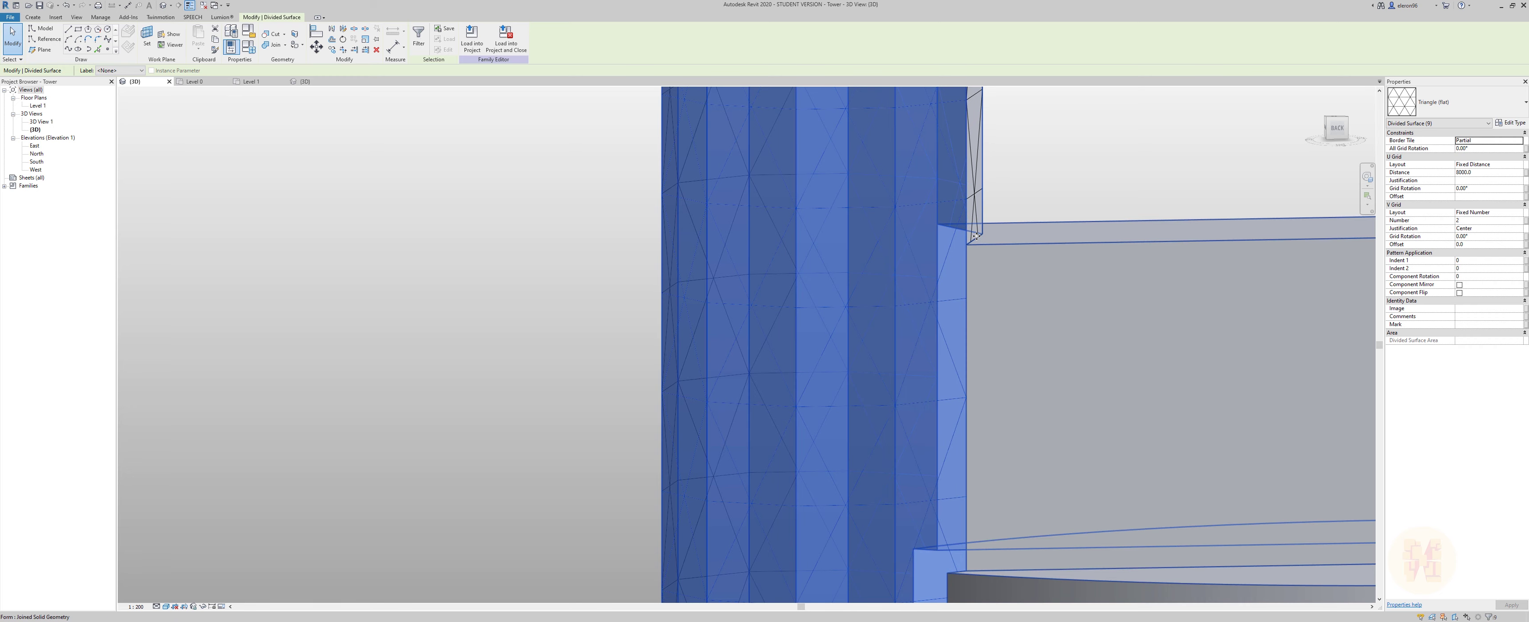
{"action": "key", "text": "Tab"}
{"action": "left_click", "coordinate": [977, 238], "text": "ctrl"}
{"action": "scroll", "coordinate": [1017, 202], "scroll_direction": "down", "scroll_amount": 4}
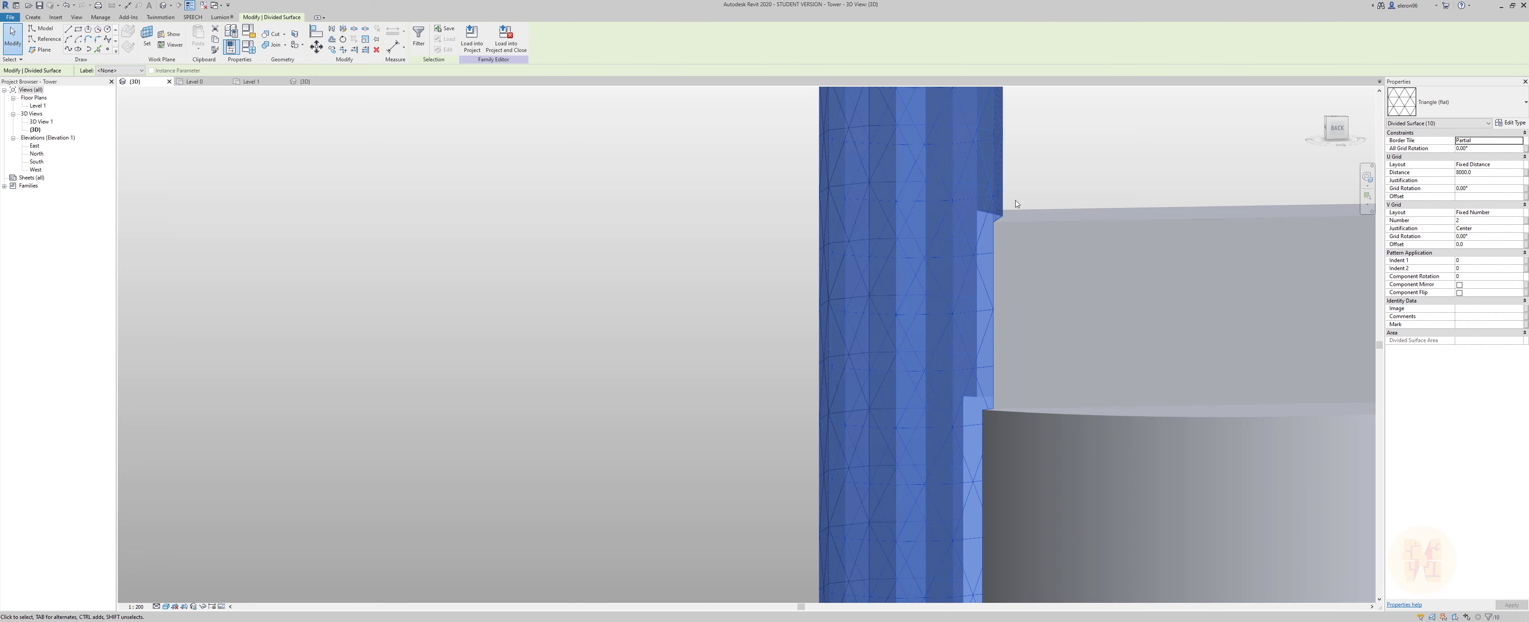
{"action": "middle_click_drag", "start_coordinate": [1017, 205], "coordinate": [843, 253]}
{"action": "left_click", "coordinate": [1442, 103]}
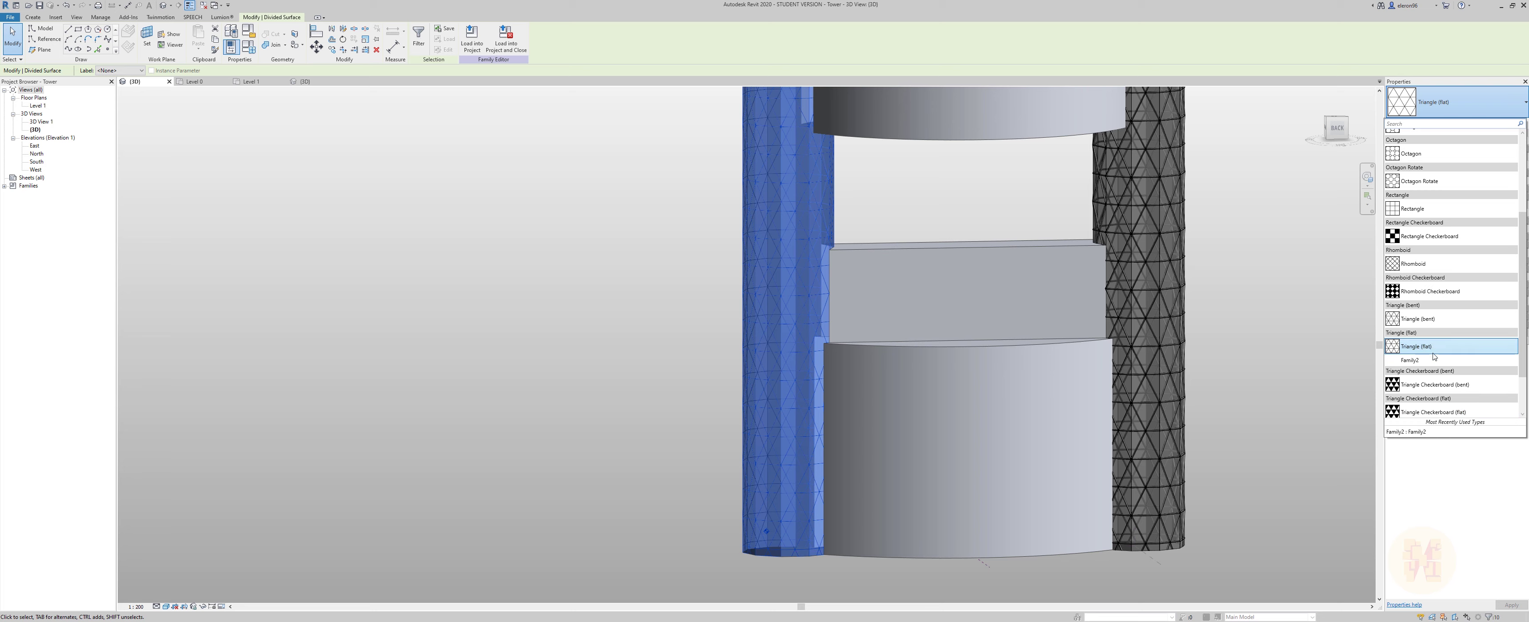
{"action": "left_click", "coordinate": [1421, 361]}
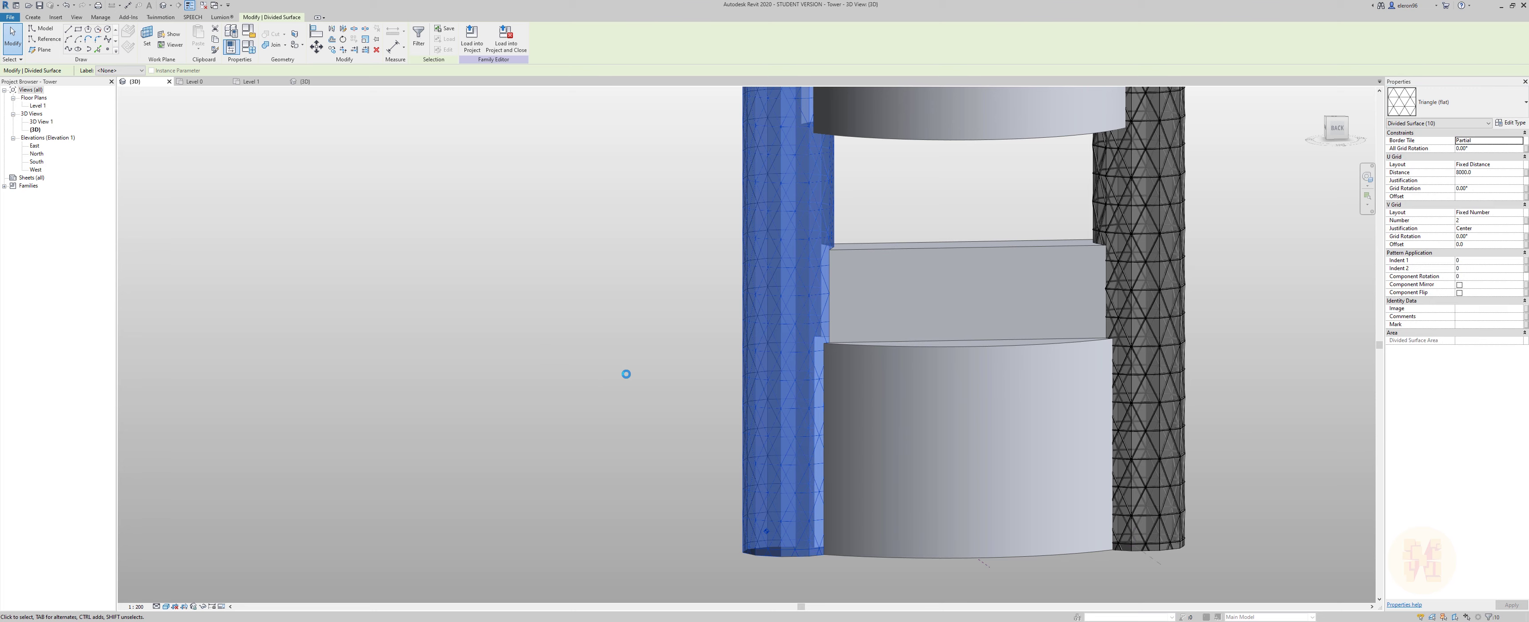
{"action": "left_click", "coordinate": [621, 369]}
{"action": "scroll", "coordinate": [621, 368], "scroll_direction": "down", "scroll_amount": 2}
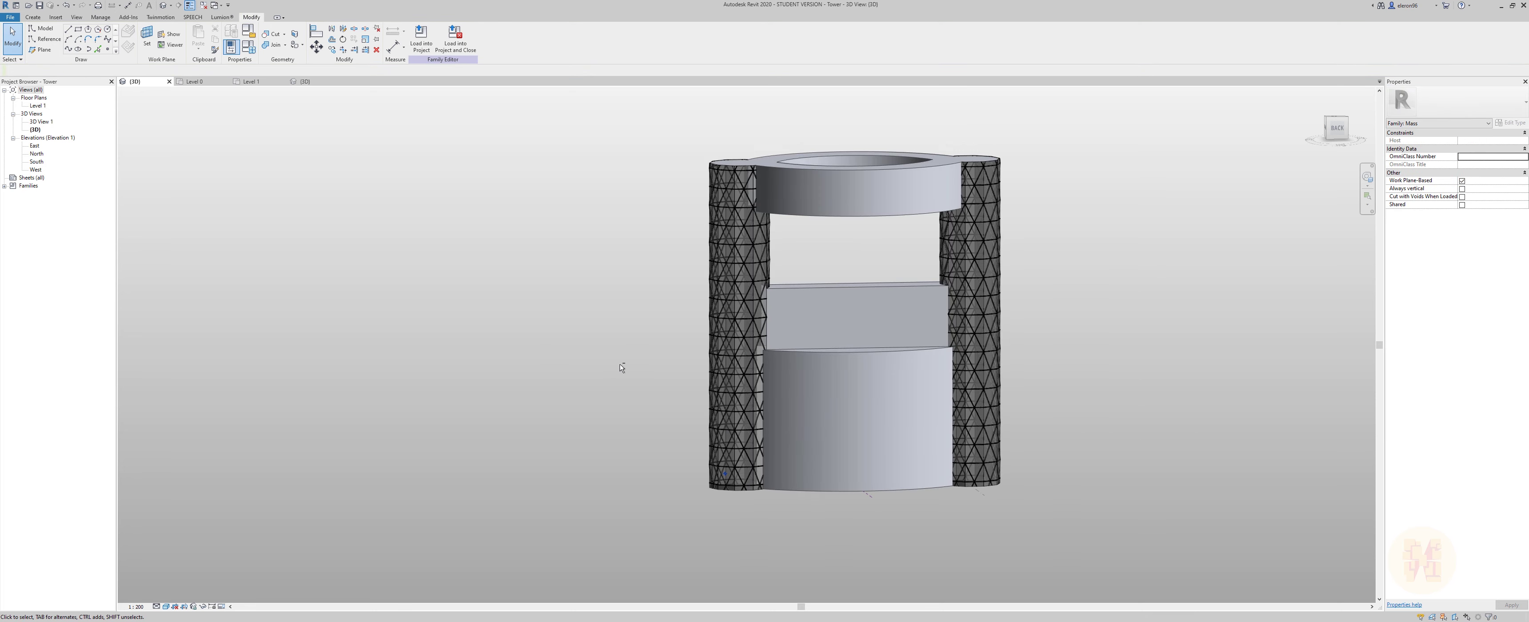
{"action": "middle_click_drag", "start_coordinate": [621, 369], "coordinate": [739, 276], "text": "shift"}
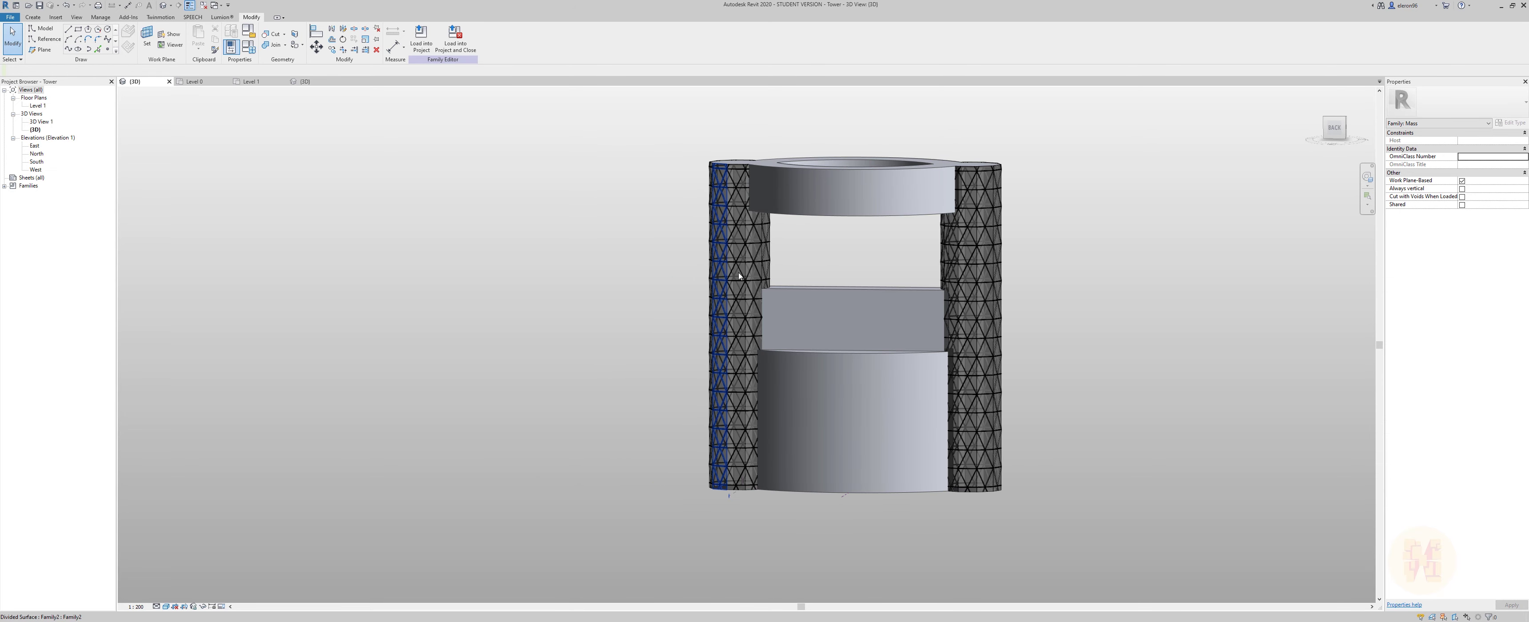
{"action": "middle_click_drag", "start_coordinate": [1044, 422], "coordinate": [561, 166], "text": "shift"}
{"action": "middle_click_drag", "start_coordinate": [773, 206], "coordinate": [651, 256], "text": "shift"}
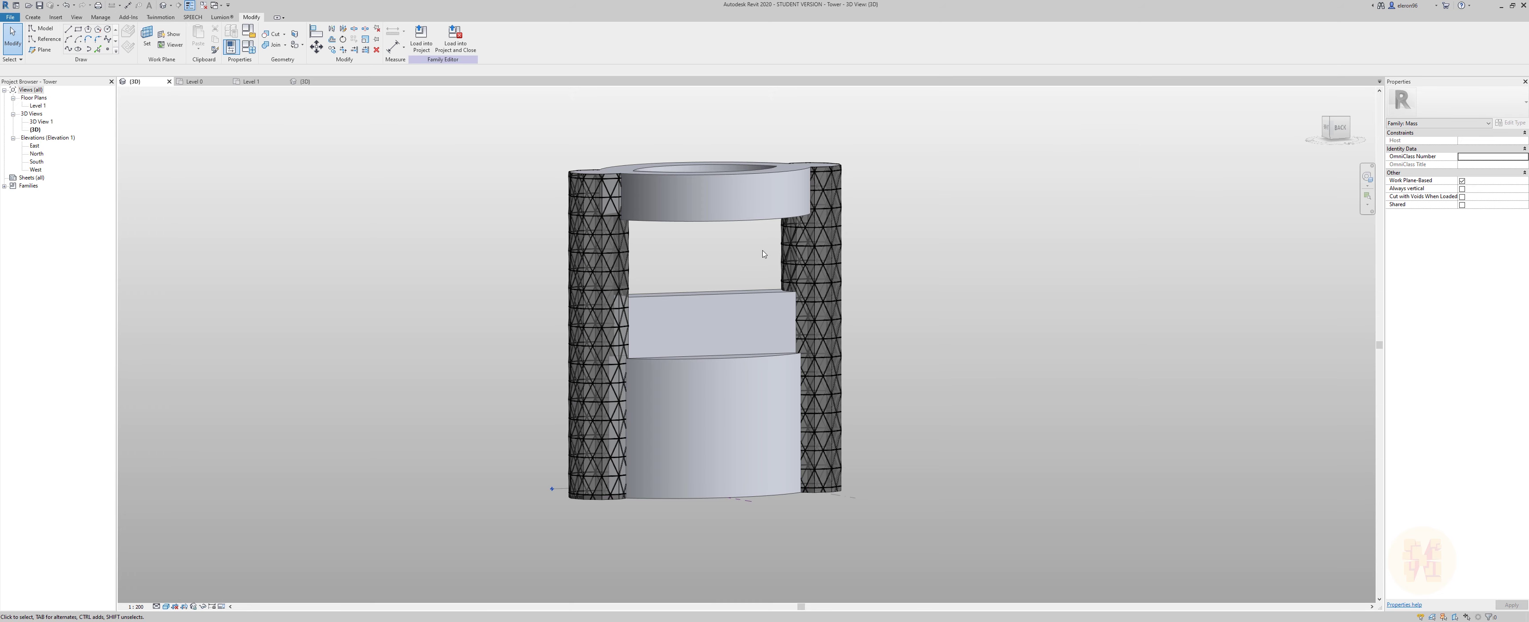
{"action": "middle_click_drag", "start_coordinate": [763, 252], "coordinate": [819, 252]}
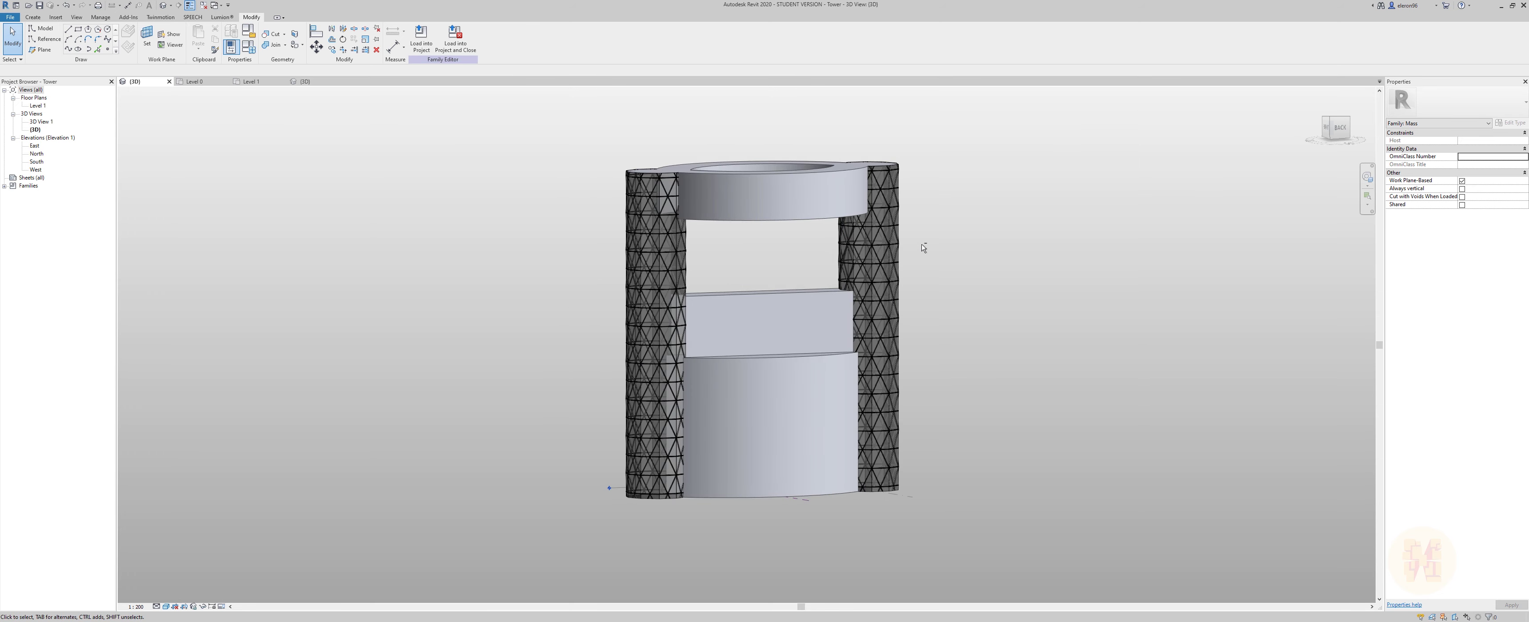
{"action": "middle_click_drag", "start_coordinate": [921, 246], "coordinate": [788, 265], "text": "shift"}
{"action": "scroll", "coordinate": [727, 205], "scroll_direction": "up", "scroll_amount": 3}
Open the Family2 3D view, dismiss the save reminder, and switch the visual style to Wireframe.
{"action": "left_click", "coordinate": [305, 81]}
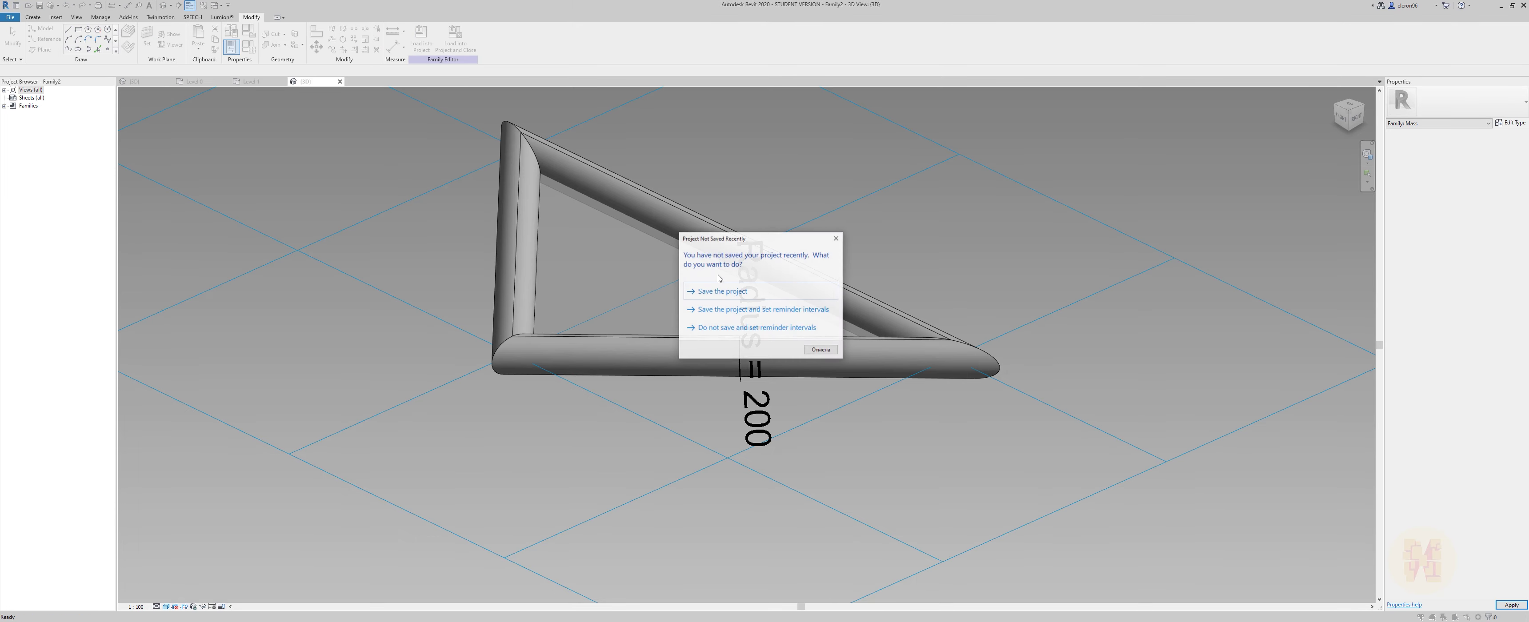
{"action": "left_click", "coordinate": [838, 237]}
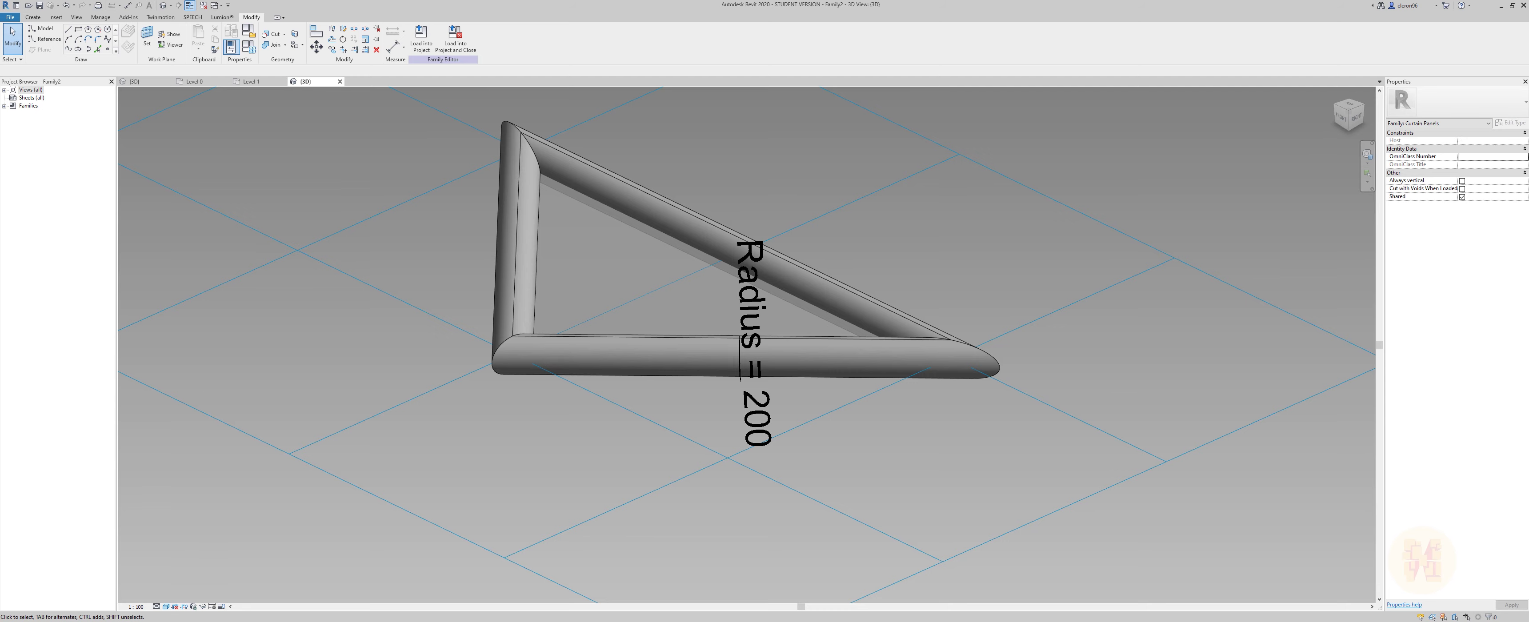
{"action": "left_click", "coordinate": [166, 606]}
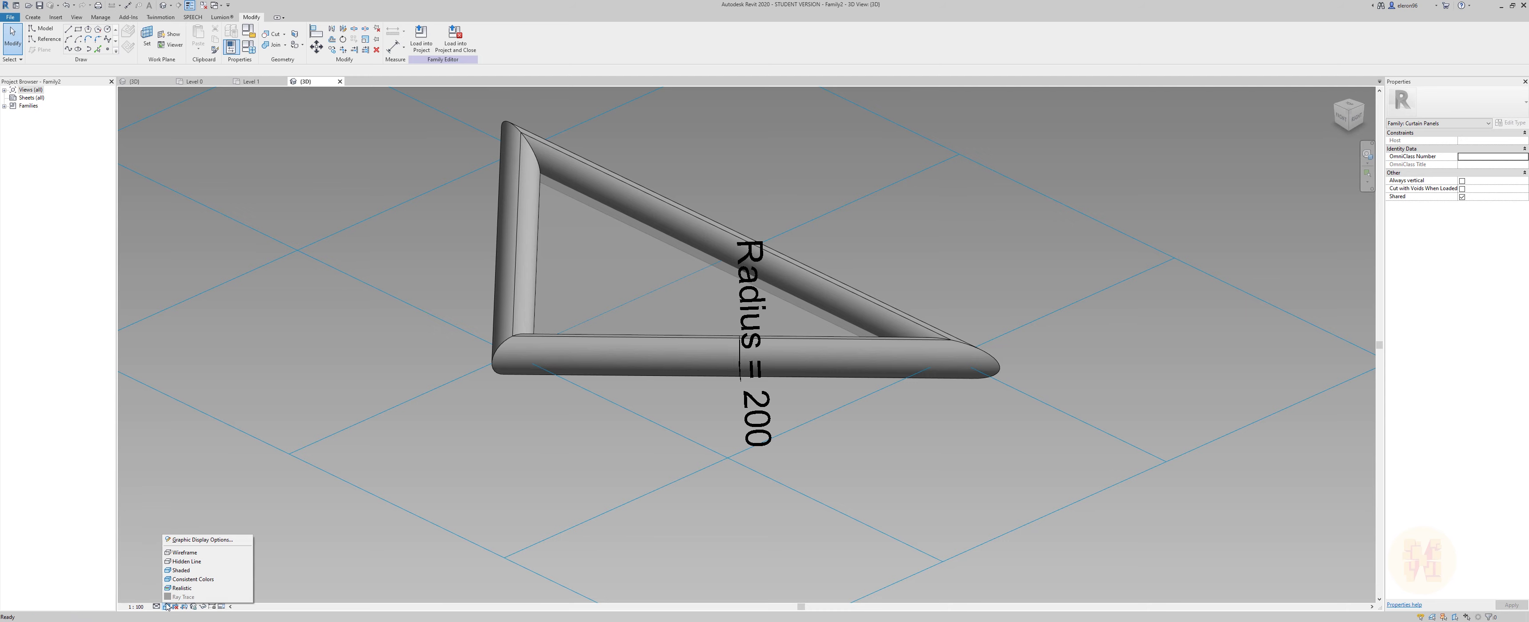
{"action": "left_click", "coordinate": [202, 553]}
{"action": "scroll", "coordinate": [556, 469], "scroll_direction": "down", "scroll_amount": 3}
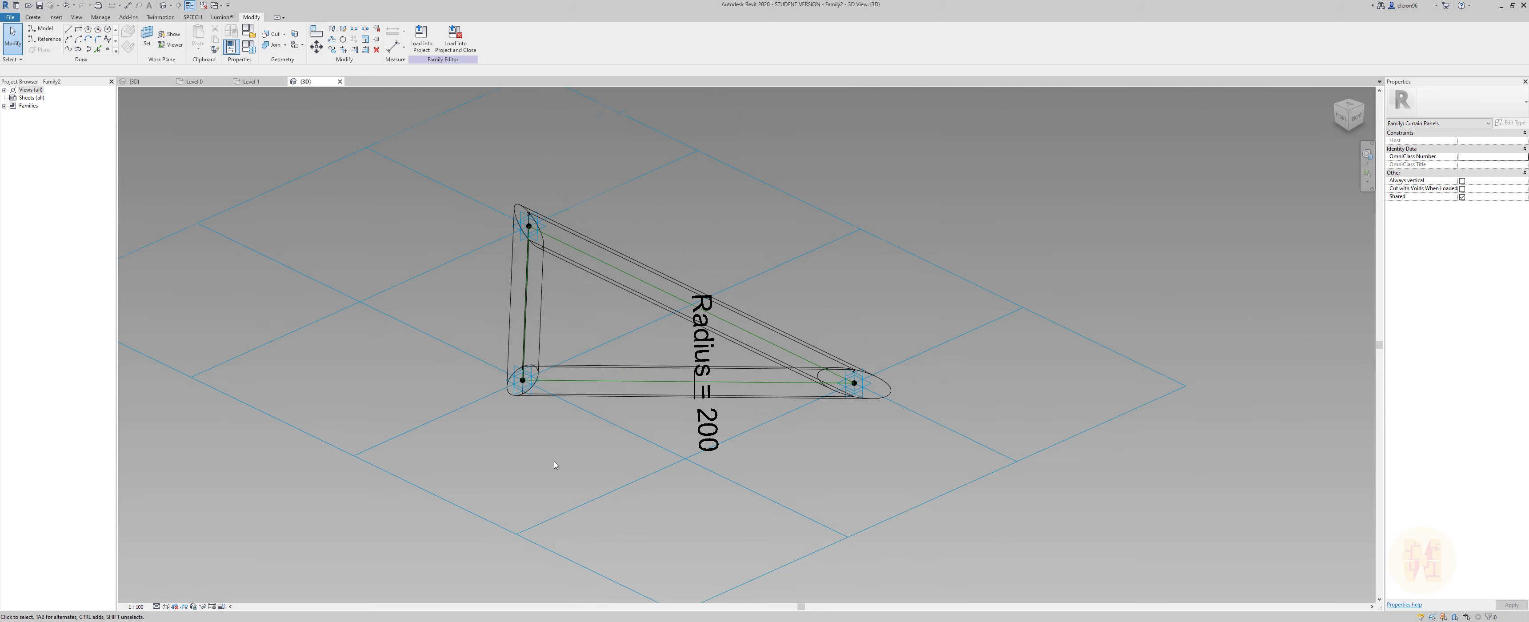
{"action": "middle_click_drag", "start_coordinate": [555, 469], "coordinate": [469, 499], "text": "shift"}
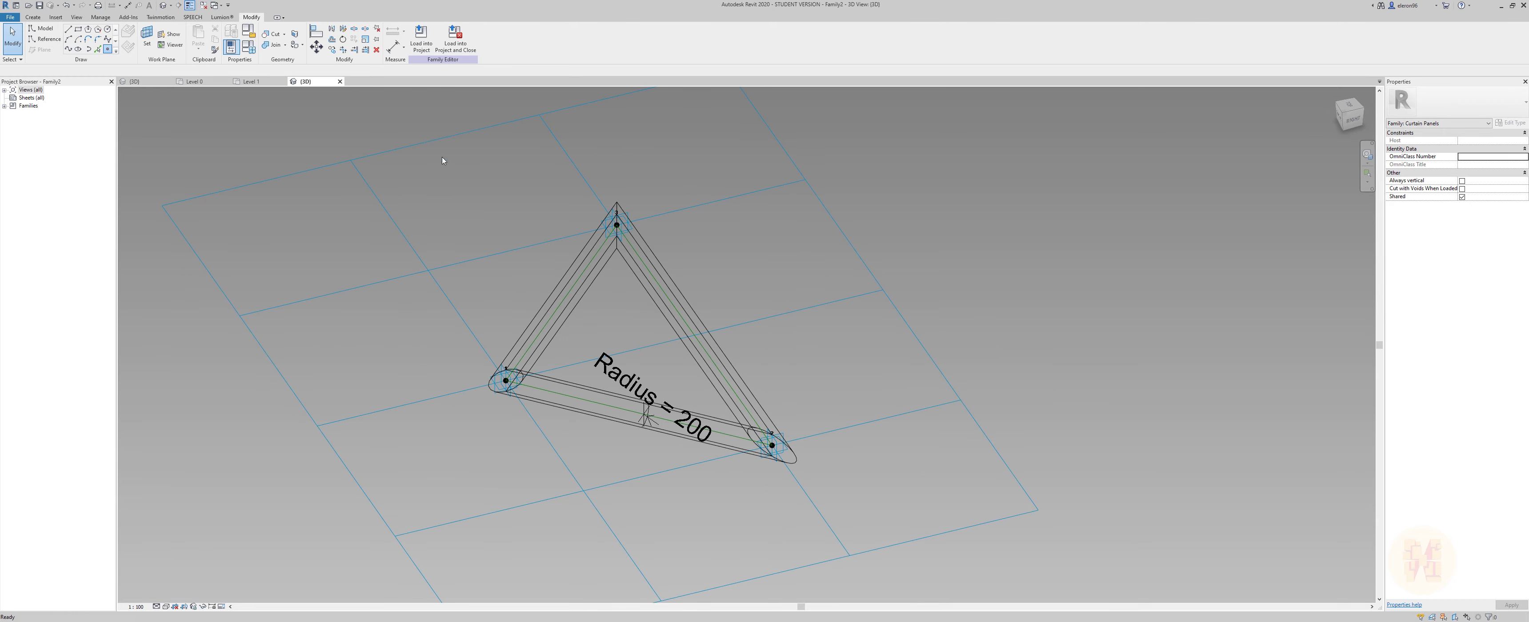
Place a reference point on the triangle's right edge with Normalized Curve Parameter 0.5.
{"action": "left_click", "coordinate": [696, 338]}
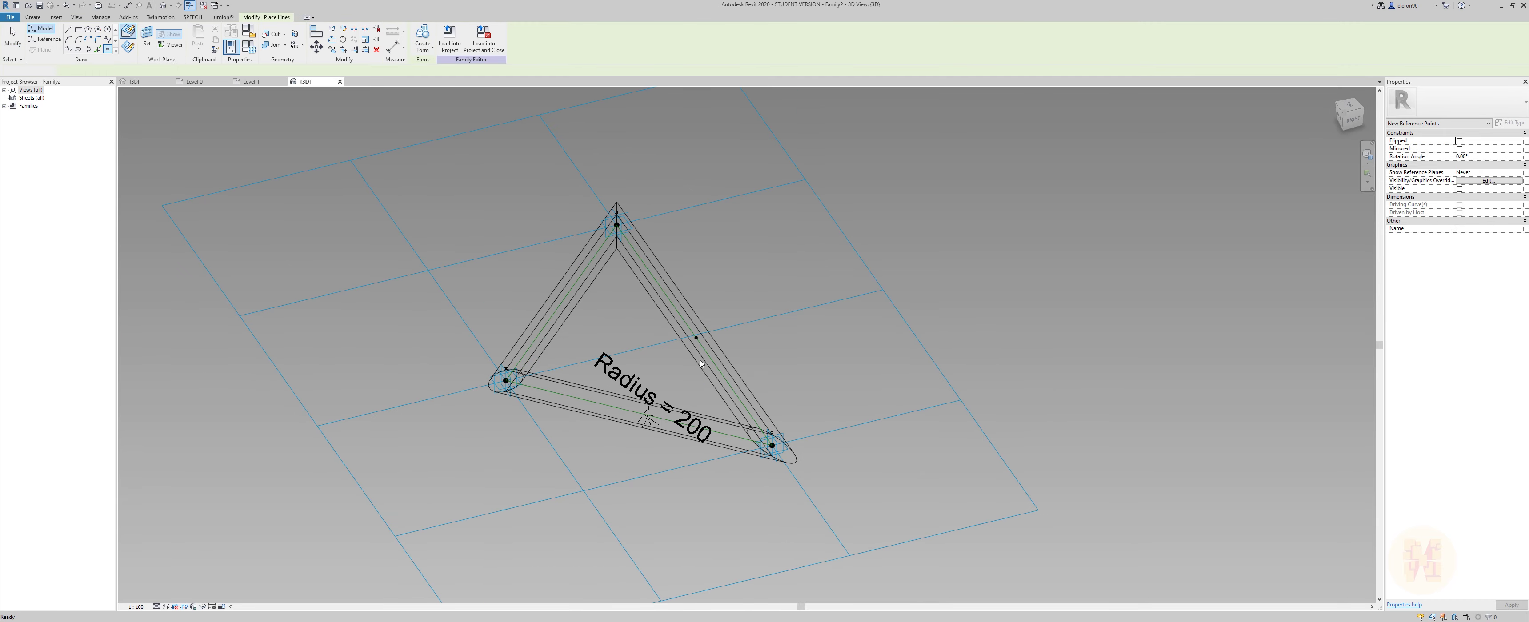
{"action": "key", "text": "Escape"}
{"action": "scroll", "coordinate": [701, 364], "scroll_direction": "up", "scroll_amount": 3}
{"action": "left_click", "coordinate": [716, 366]}
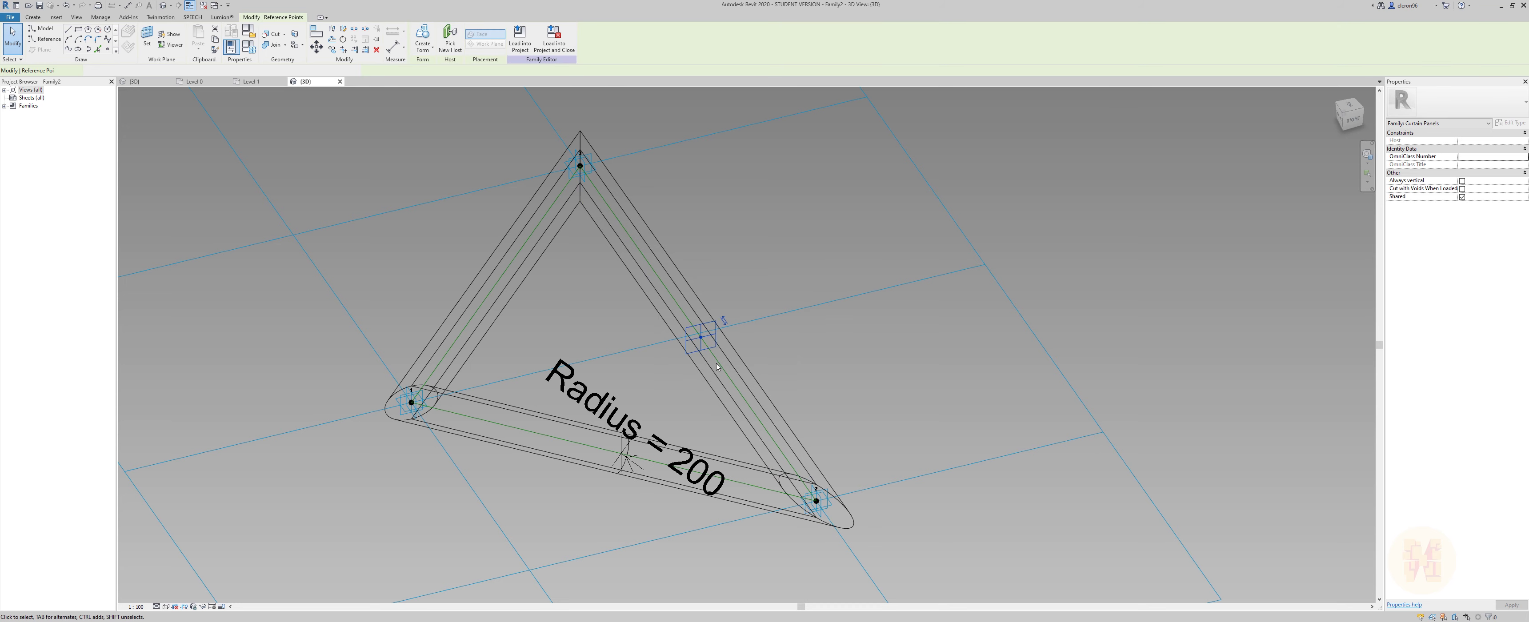
{"action": "left_click", "coordinate": [1491, 237]}
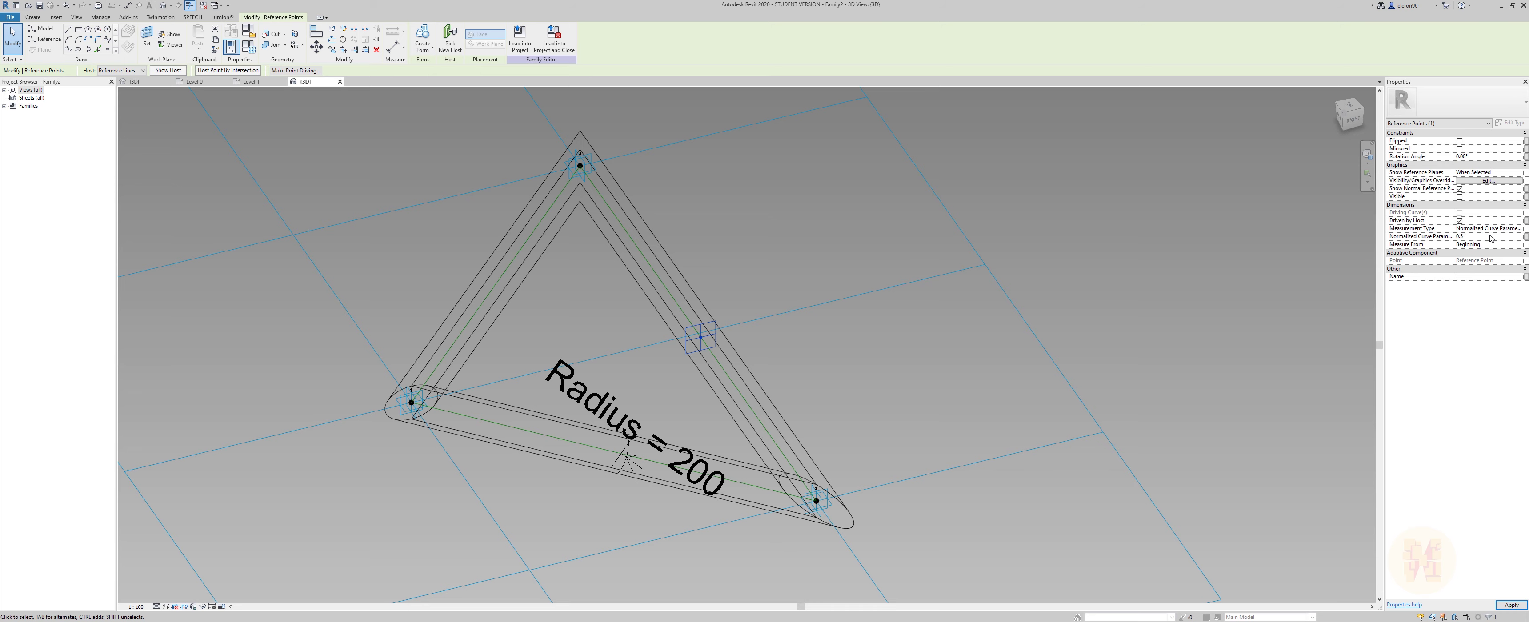
{"action": "key", "text": "Return"}
{"action": "left_click", "coordinate": [727, 283]}
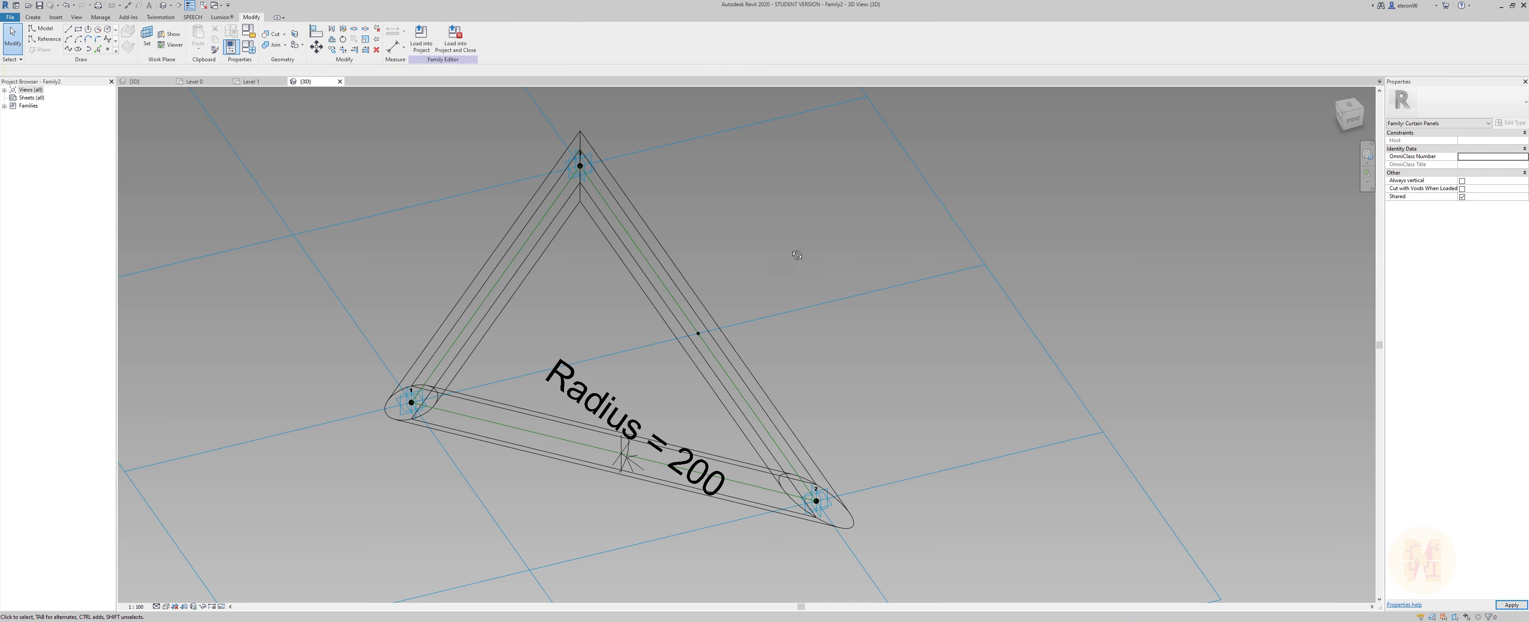
Draw a reference line with 3D Snapping from placement point 1 to the edge-midpoint point.
{"action": "middle_click_drag", "start_coordinate": [797, 254], "coordinate": [557, 185], "text": "shift"}
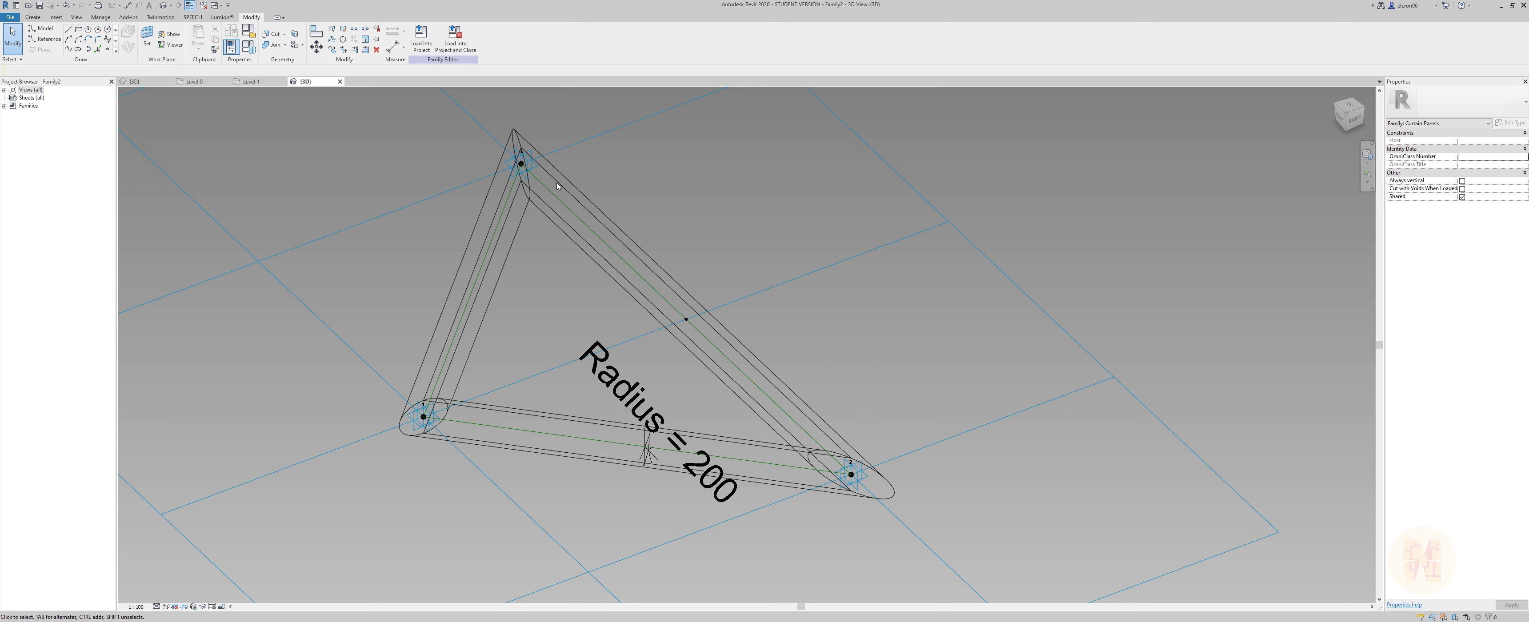
{"action": "left_click", "coordinate": [49, 39]}
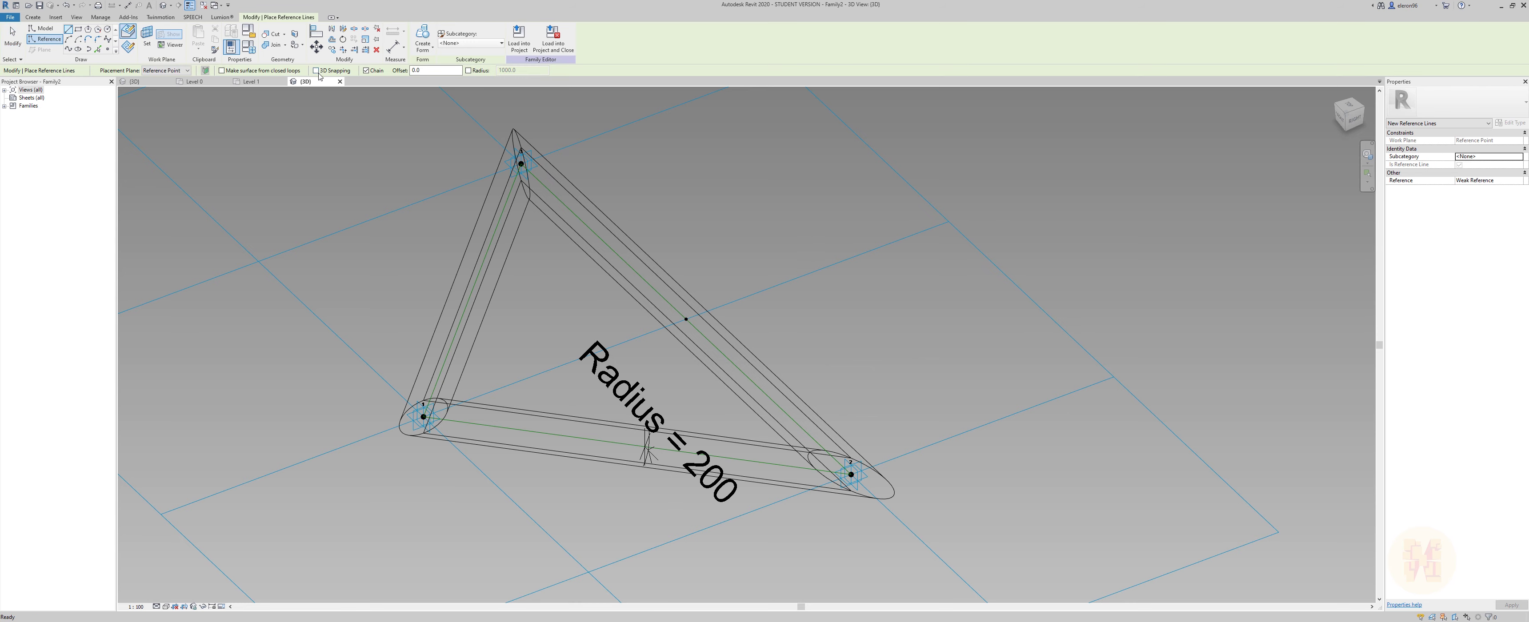
{"action": "left_click", "coordinate": [316, 70]}
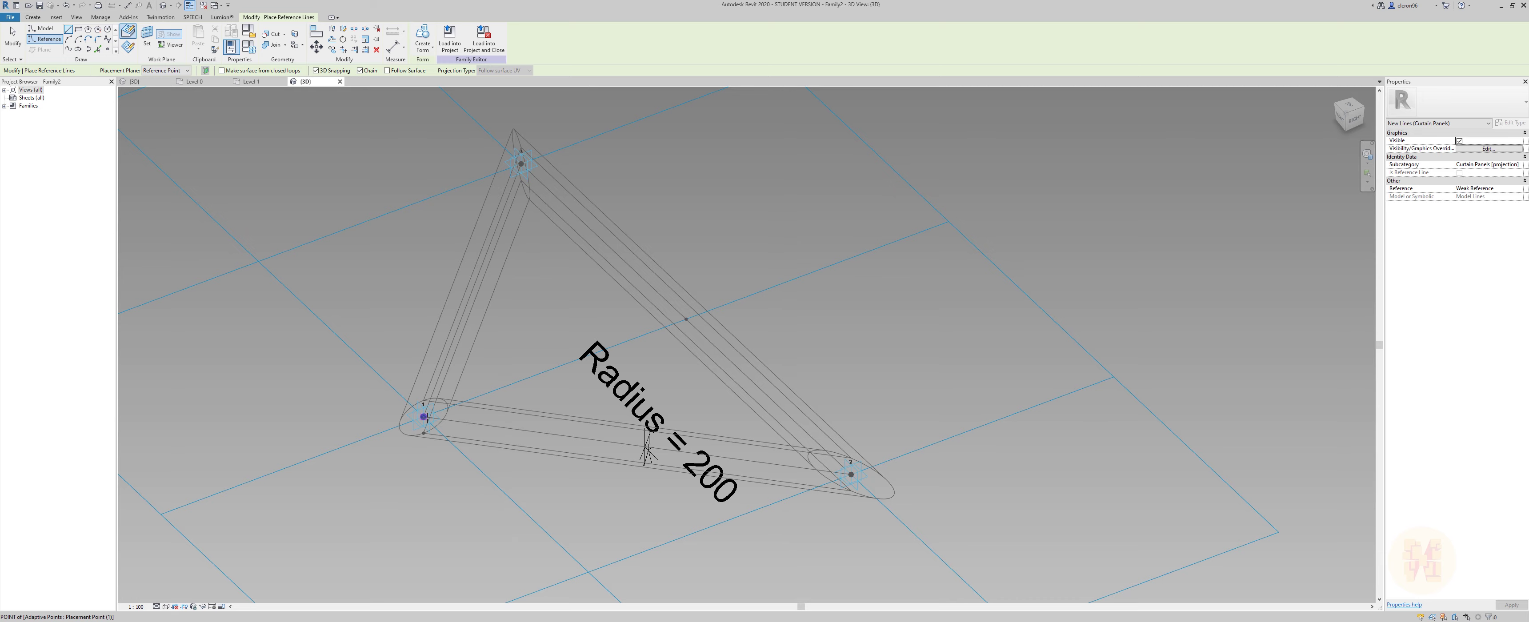
{"action": "left_click", "coordinate": [427, 396]}
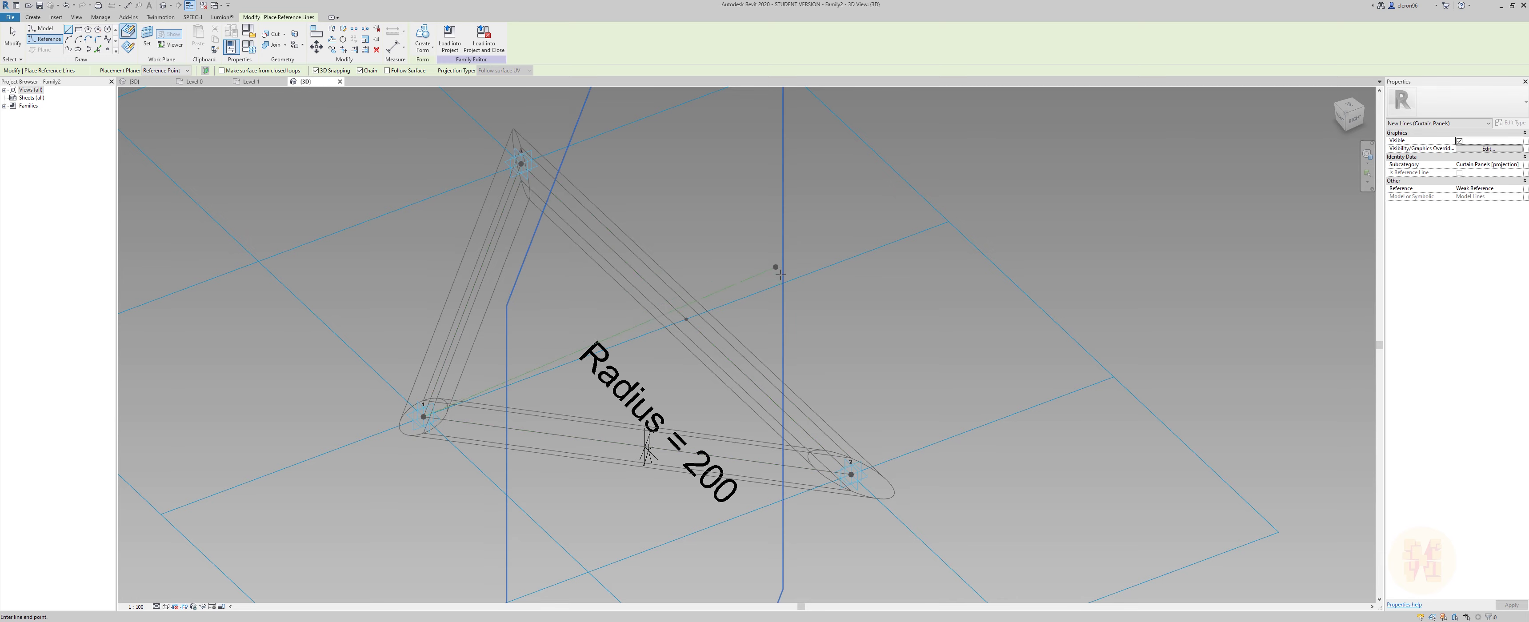
{"action": "left_click", "coordinate": [689, 320]}
{"action": "key", "text": "Escape"}
{"action": "key", "text": "Escape"}
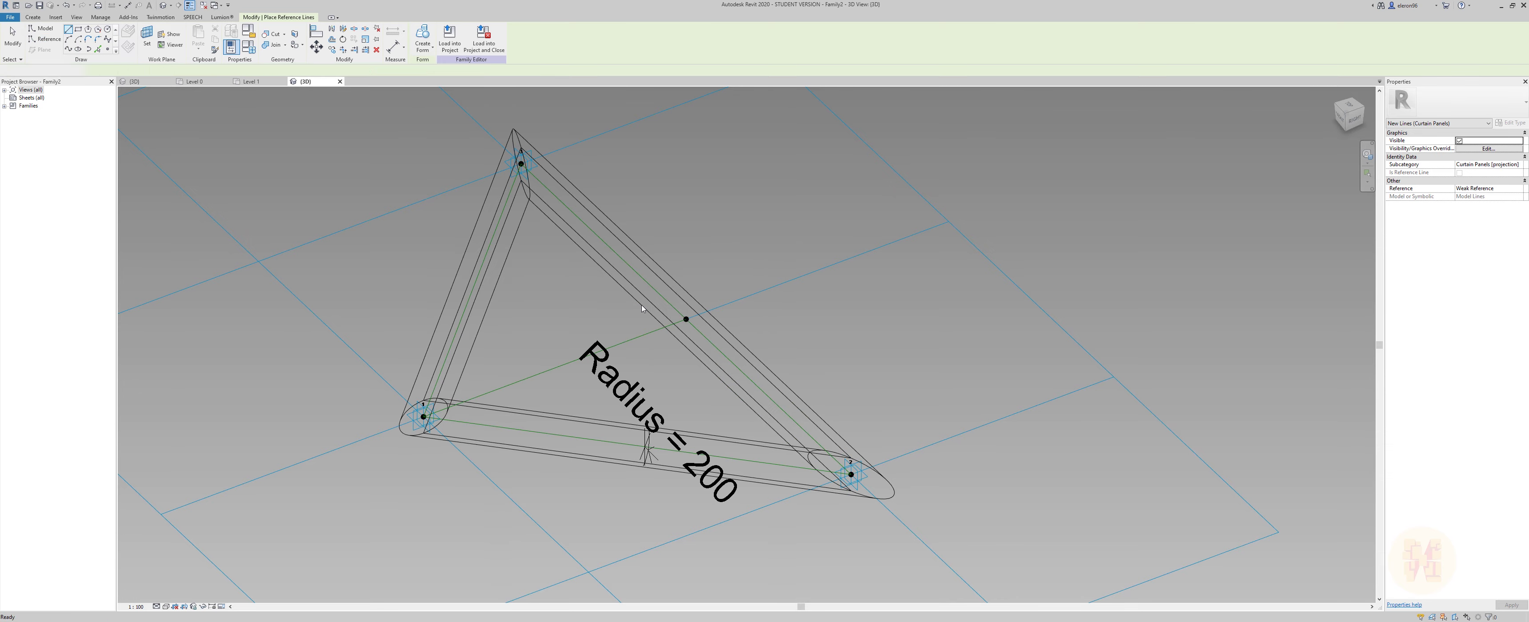
Host a reference point on the new line and set its Show Reference Planes to Always.
{"action": "middle_click_drag", "start_coordinate": [768, 301], "coordinate": [749, 260], "text": "shift"}
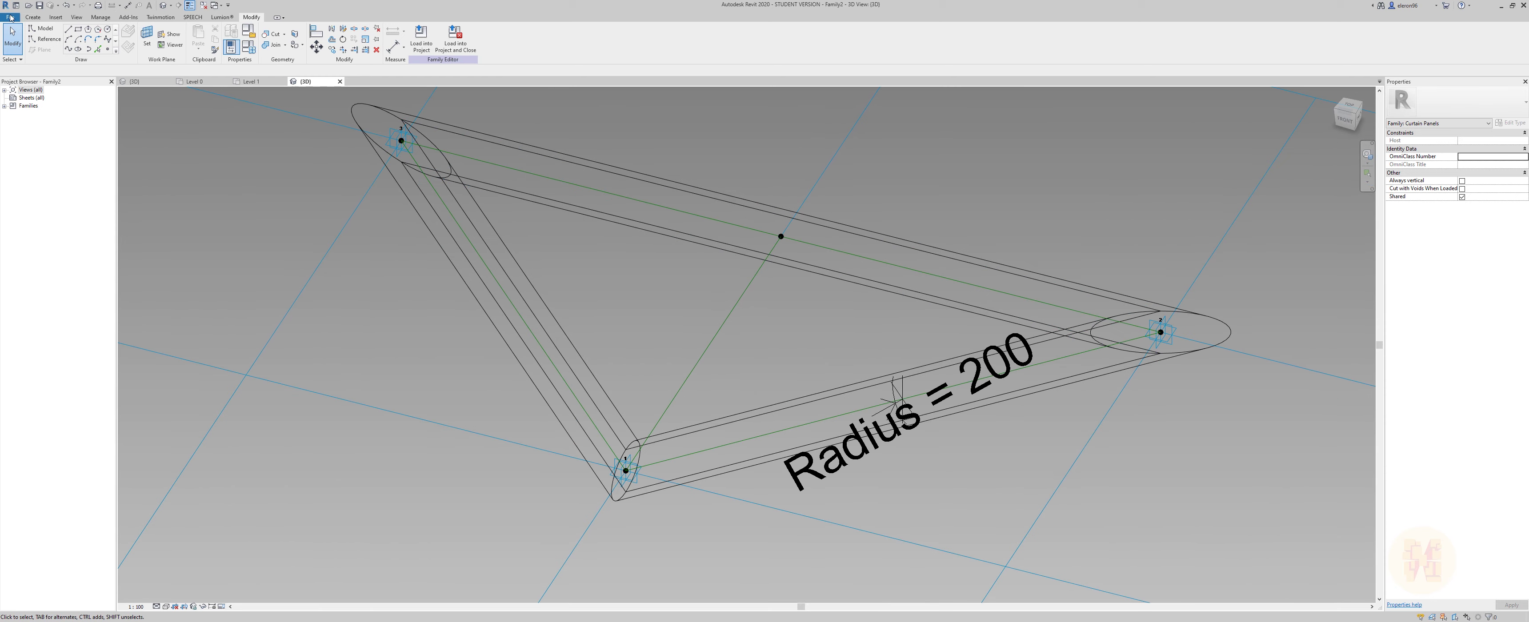
{"action": "left_click", "coordinate": [107, 50]}
{"action": "left_click", "coordinate": [710, 344]}
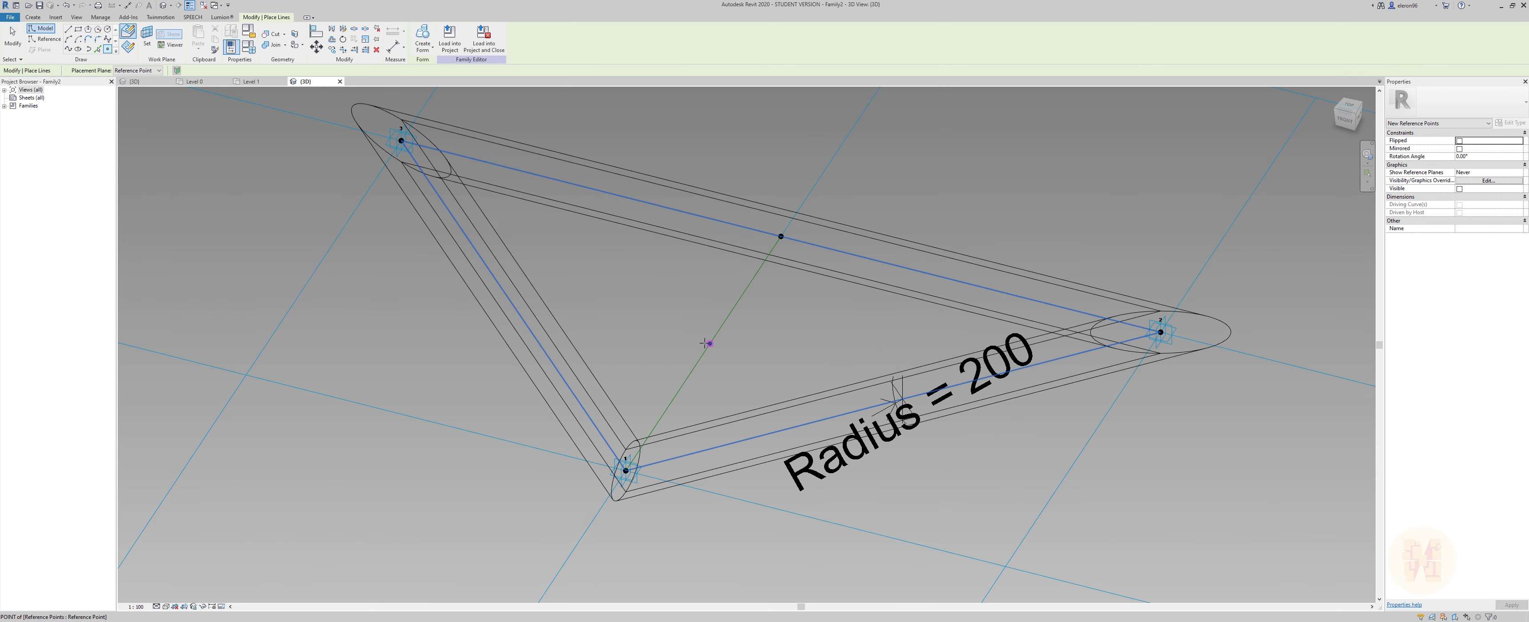
{"action": "key", "text": "Escape"}
{"action": "key", "text": "Escape"}
{"action": "left_click_drag", "start_coordinate": [733, 353], "coordinate": [745, 359]}
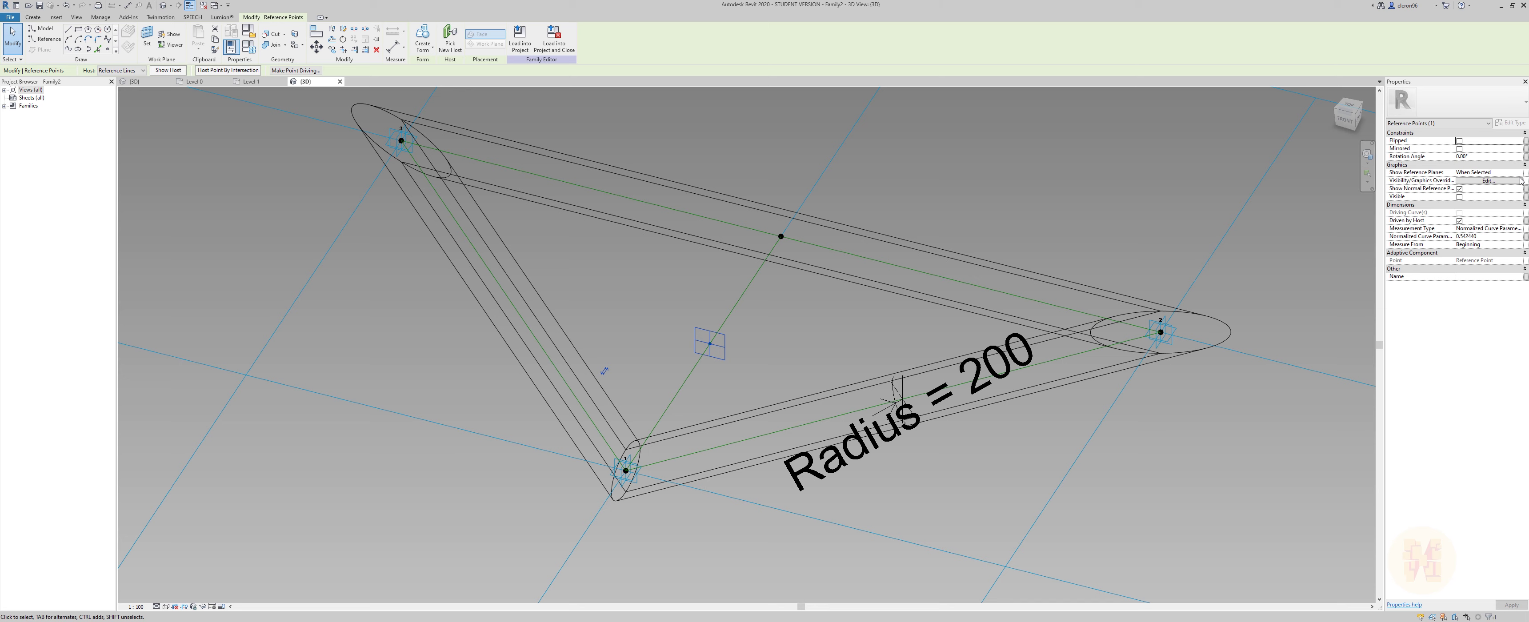
{"action": "left_click", "coordinate": [1508, 172]}
{"action": "left_click", "coordinate": [1481, 195]}
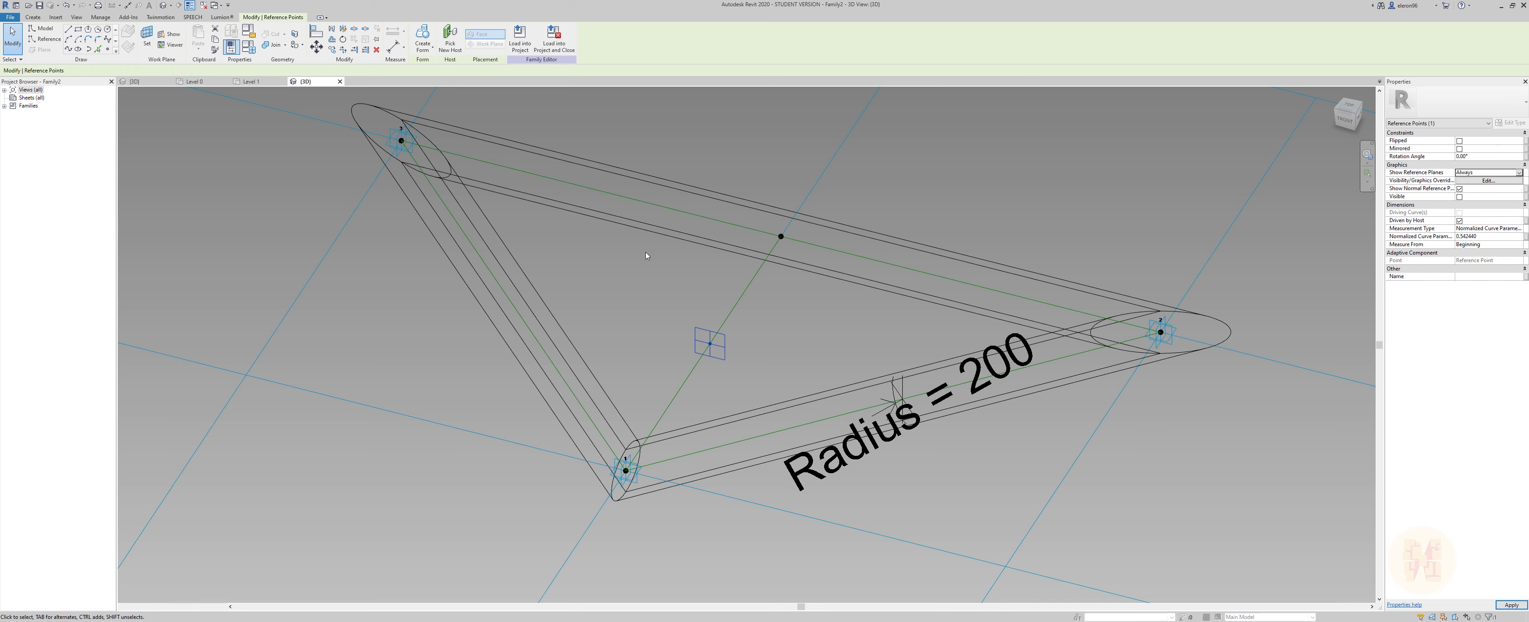
{"action": "left_click", "coordinate": [646, 255]}
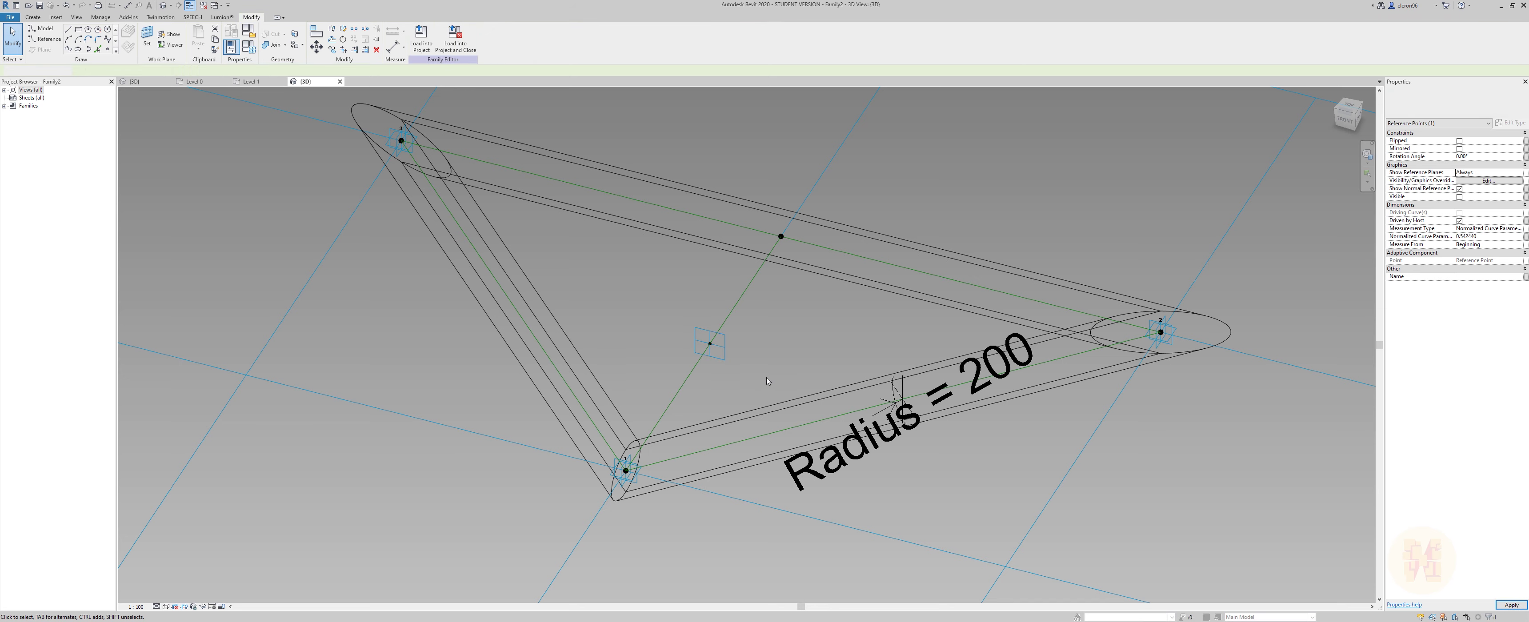
{"action": "left_click", "coordinate": [147, 37]}
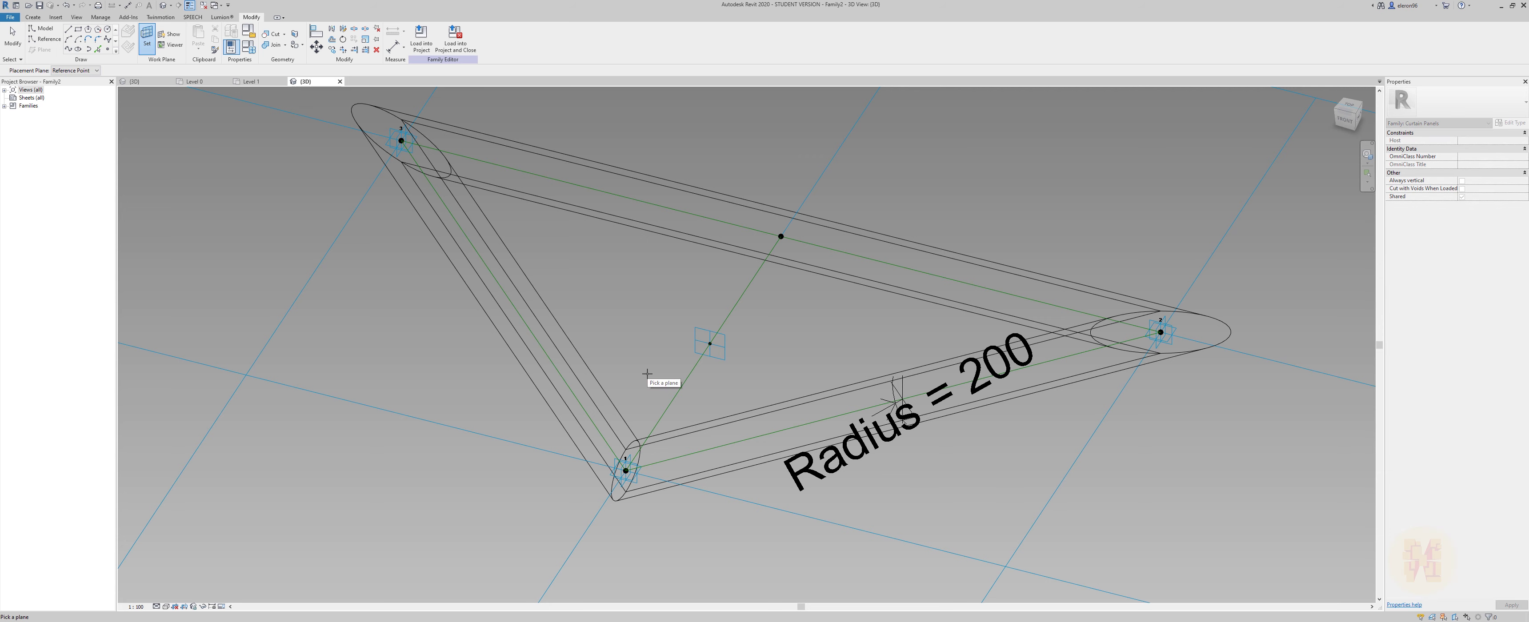
Set the reference point's plane as work plane and attempt a circle centred on it, then cancel.
{"action": "left_click", "coordinate": [703, 333]}
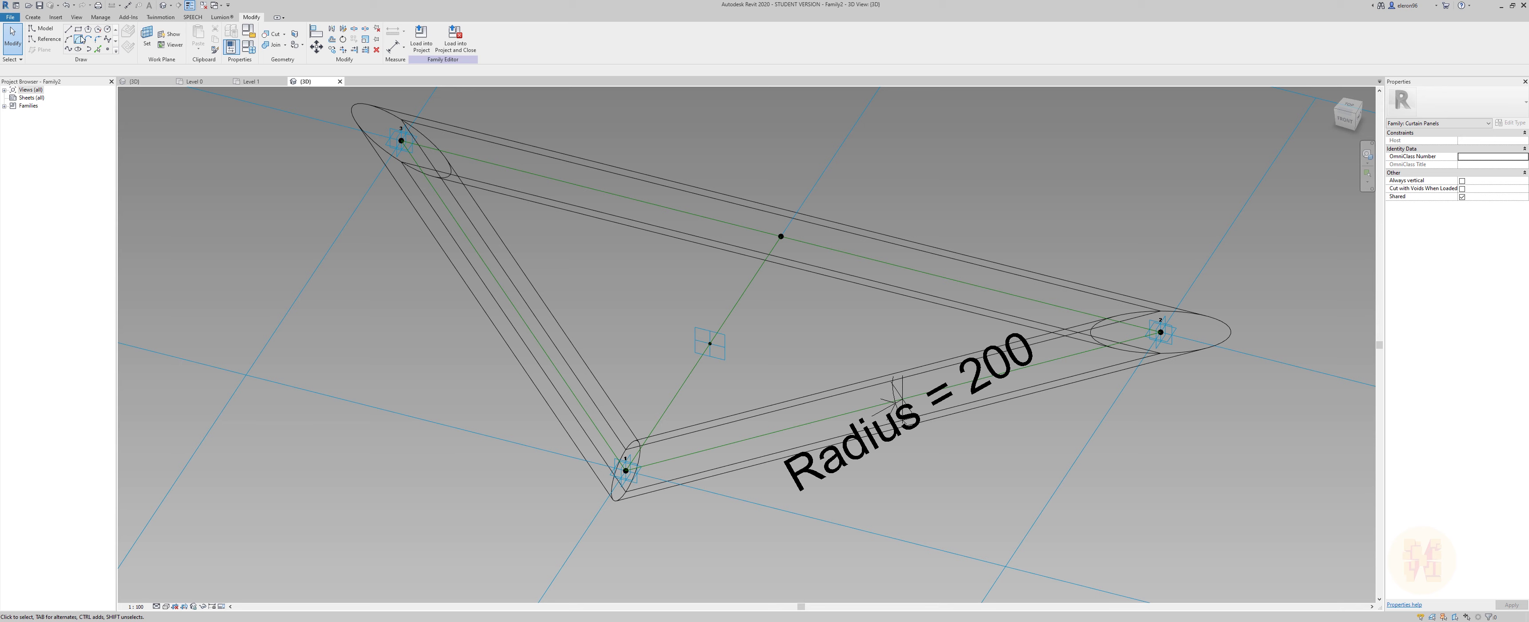
{"action": "left_click", "coordinate": [107, 30]}
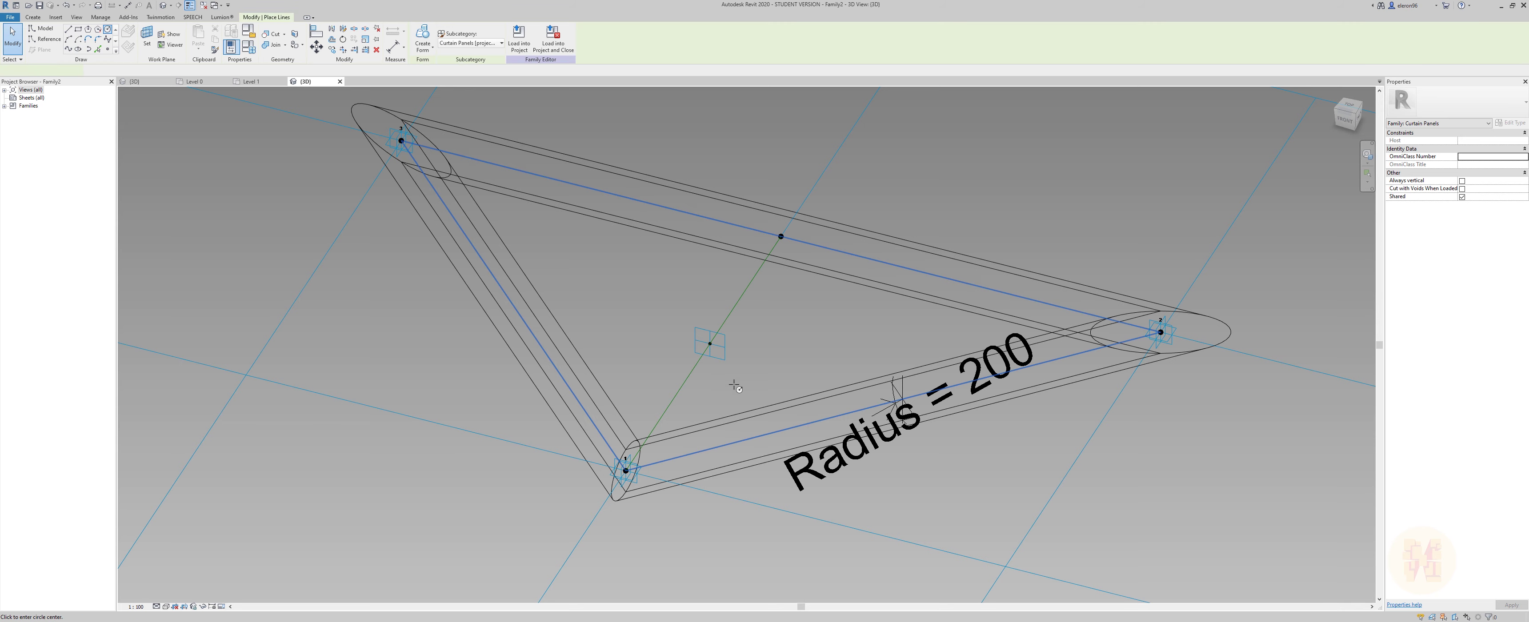
{"action": "left_click", "coordinate": [710, 343]}
{"action": "key", "text": "Escape"}
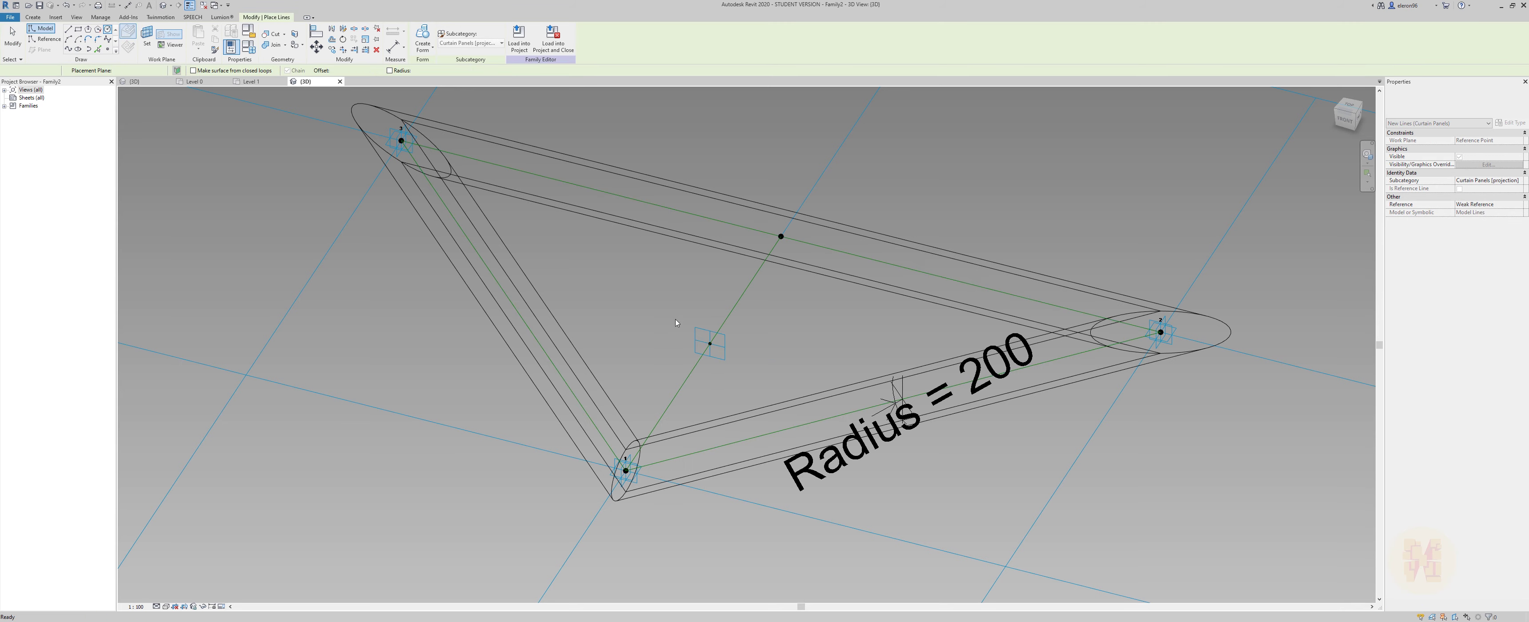
{"action": "key", "text": "Escape"}
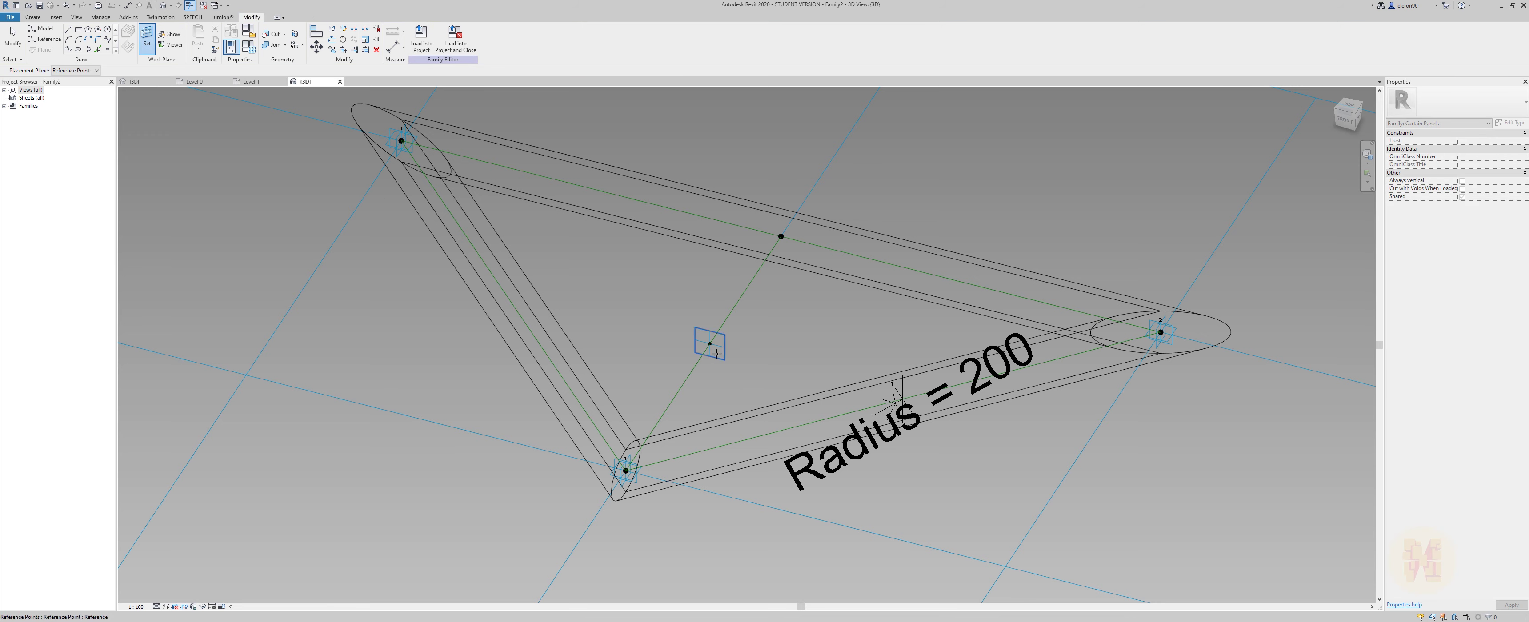
{"action": "key", "text": "Return"}
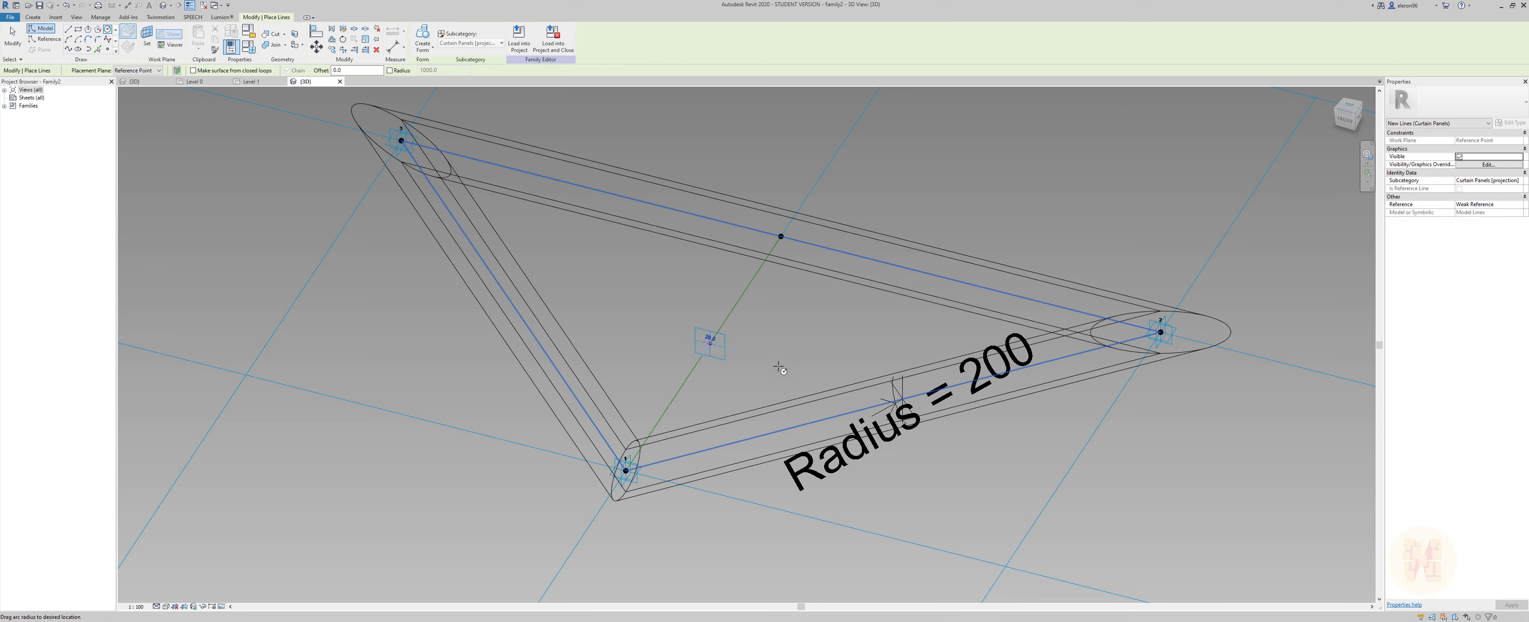
{"action": "left_click", "coordinate": [710, 343]}
{"action": "middle_click_drag", "start_coordinate": [767, 363], "coordinate": [729, 341], "text": "shift"}
{"action": "scroll", "coordinate": [729, 344], "scroll_direction": "up", "scroll_amount": 1}
{"action": "scroll", "coordinate": [729, 343], "scroll_direction": "down", "scroll_amount": 1}
{"action": "key", "text": "Escape"}
{"action": "key", "text": "Escape"}
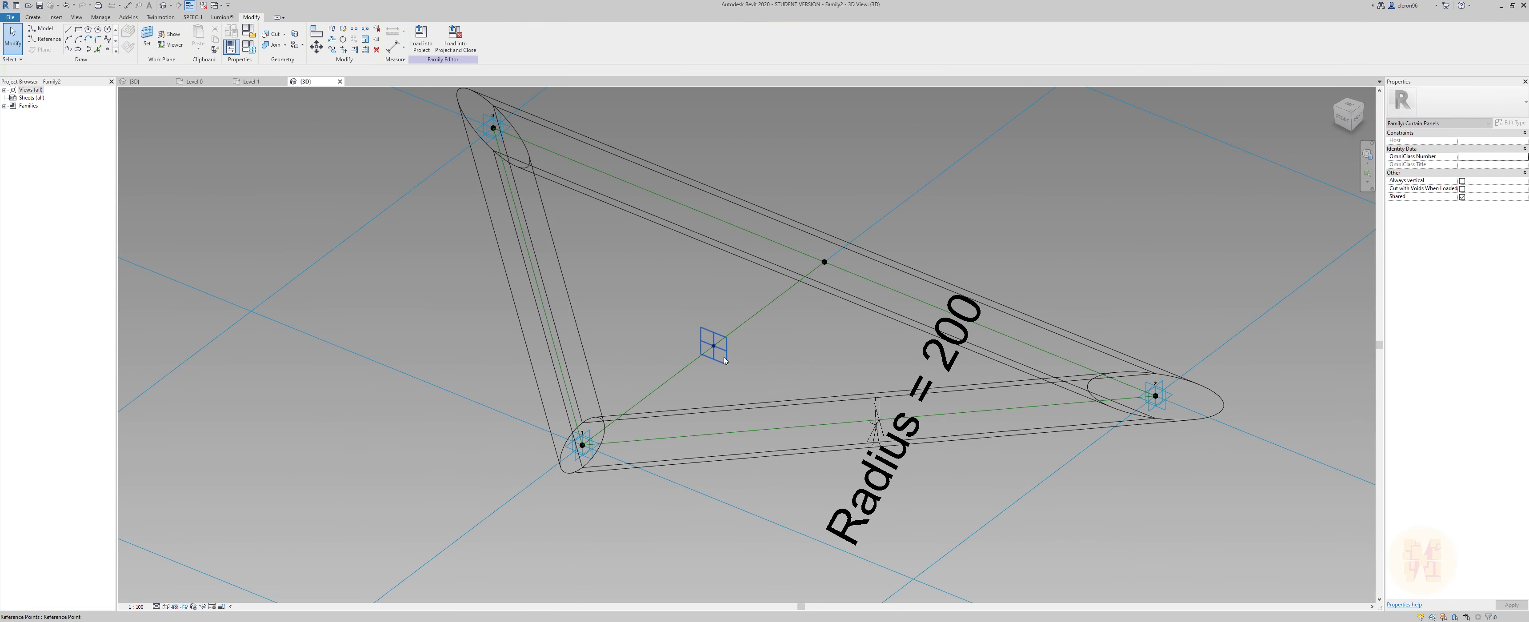
Make the hosted reference point Visible, adjust its plane display, and retry a circle on its plane.
{"action": "left_click", "coordinate": [715, 347]}
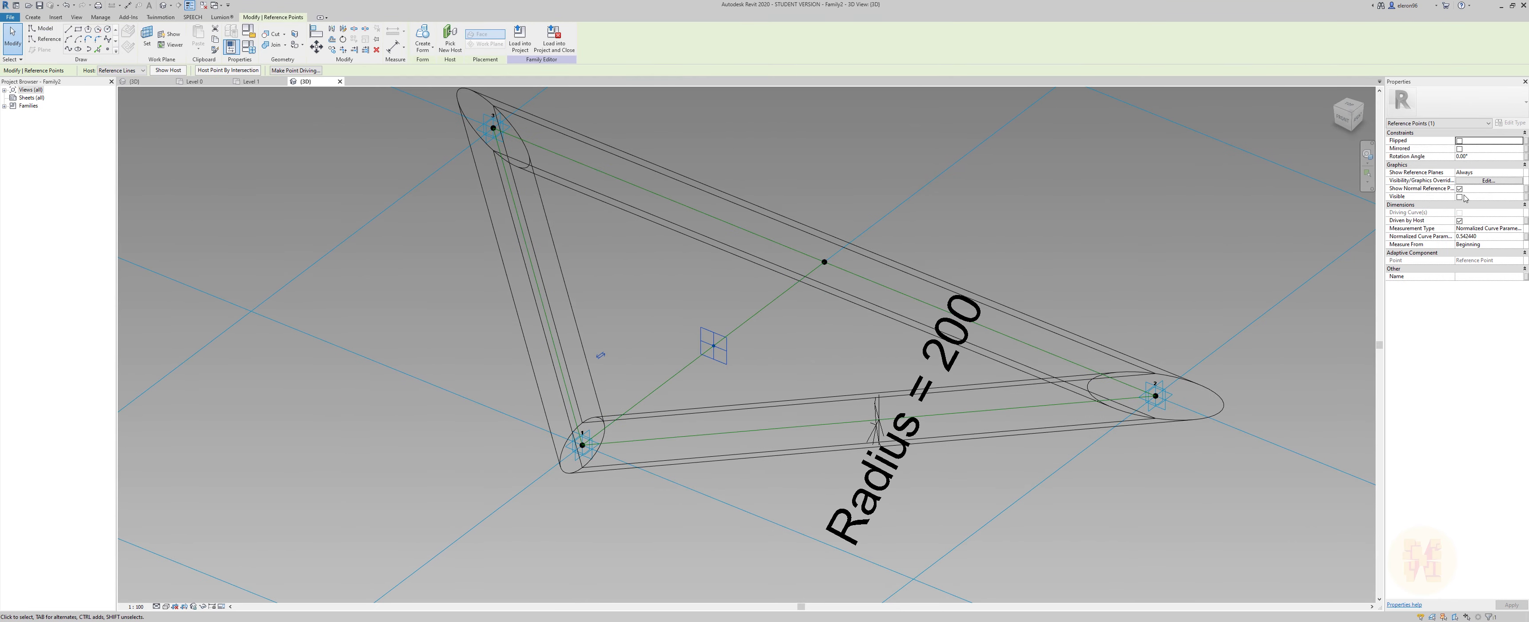
{"action": "left_click", "coordinate": [1459, 196]}
{"action": "left_click", "coordinate": [1459, 188]}
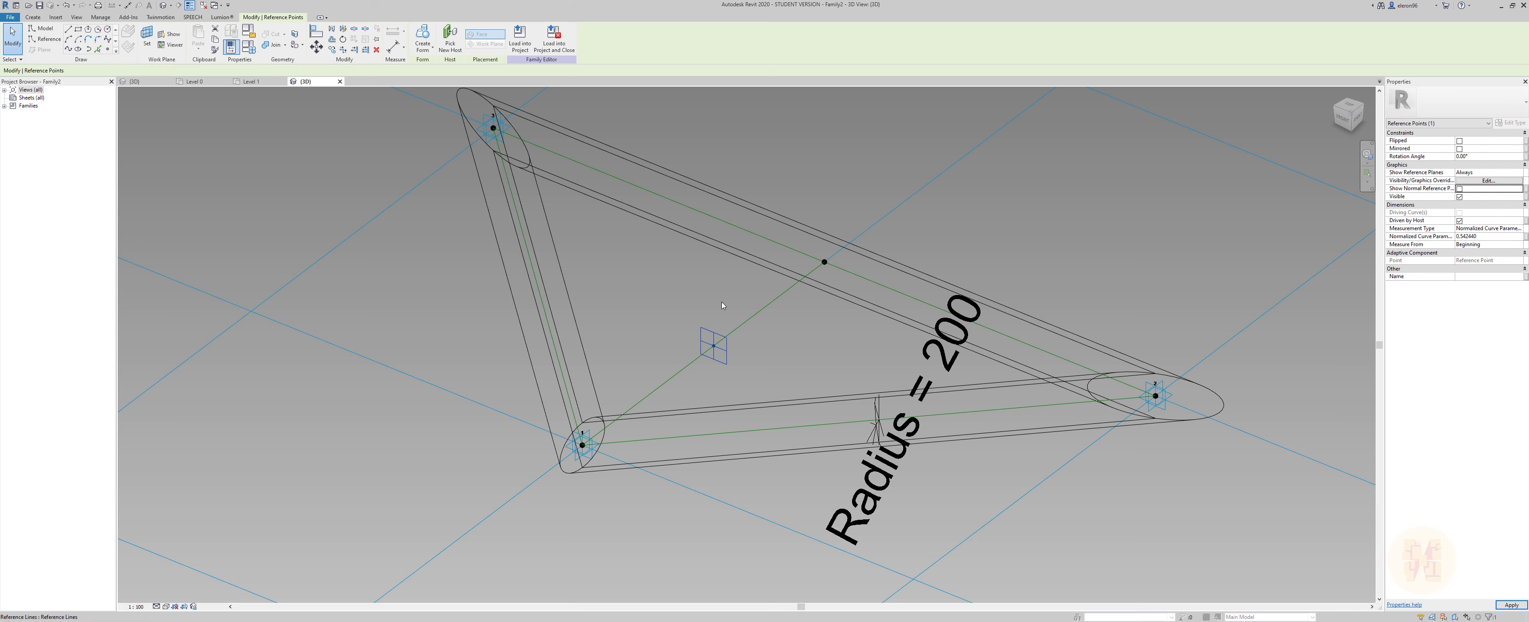
{"action": "left_click", "coordinate": [692, 319]}
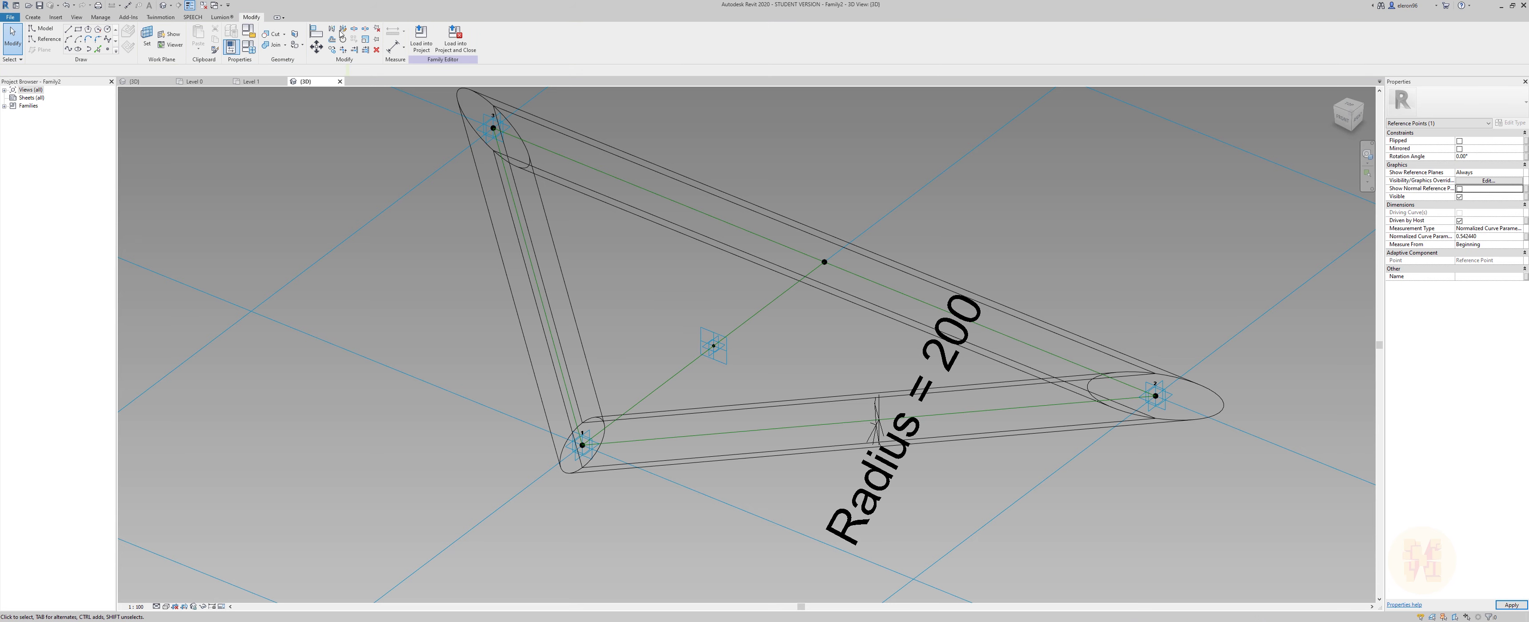
{"action": "left_click", "coordinate": [146, 36]}
{"action": "left_click", "coordinate": [721, 363]}
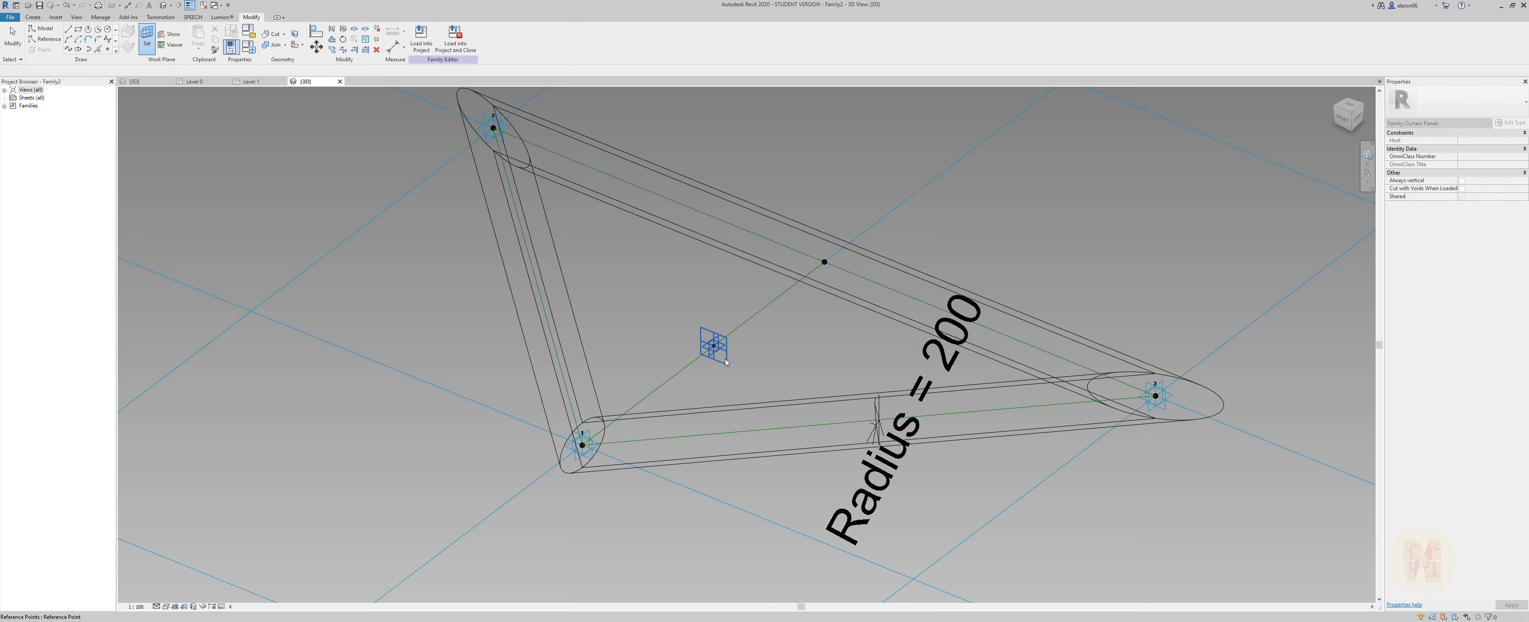
{"action": "left_click", "coordinate": [108, 33]}
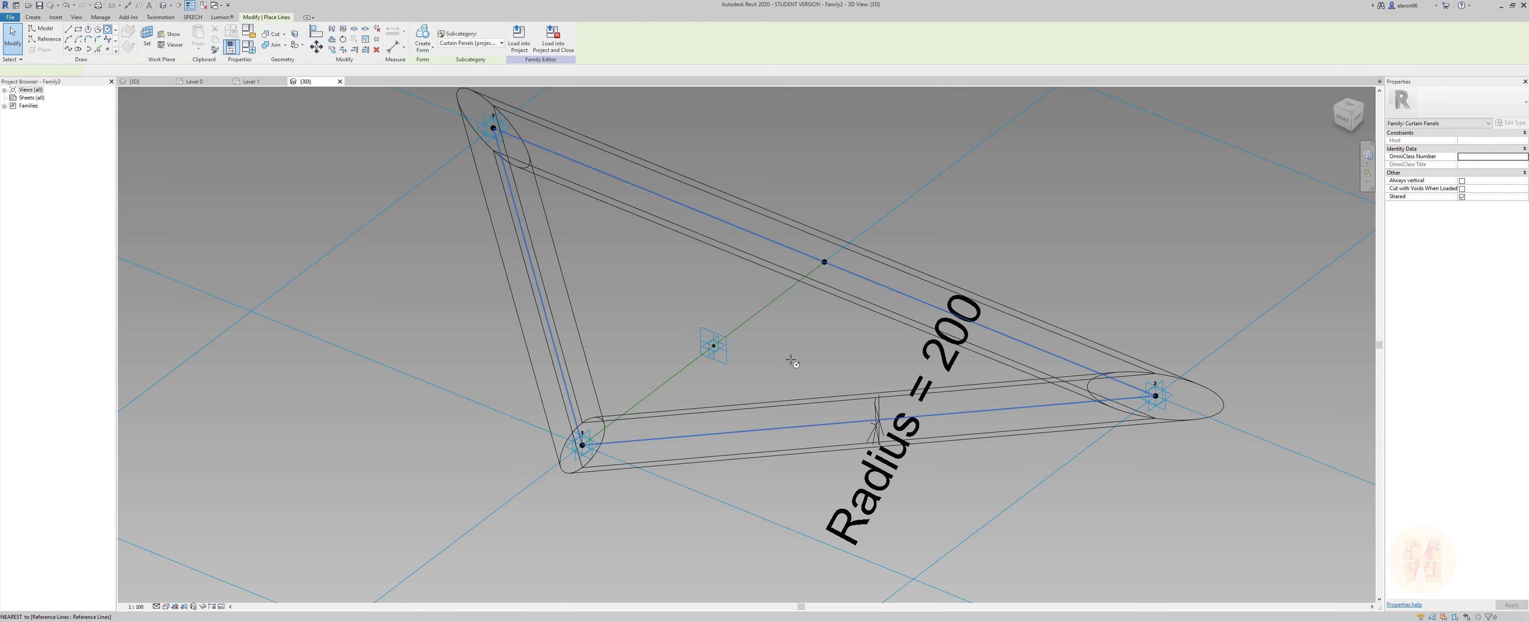
{"action": "left_click", "coordinate": [715, 347]}
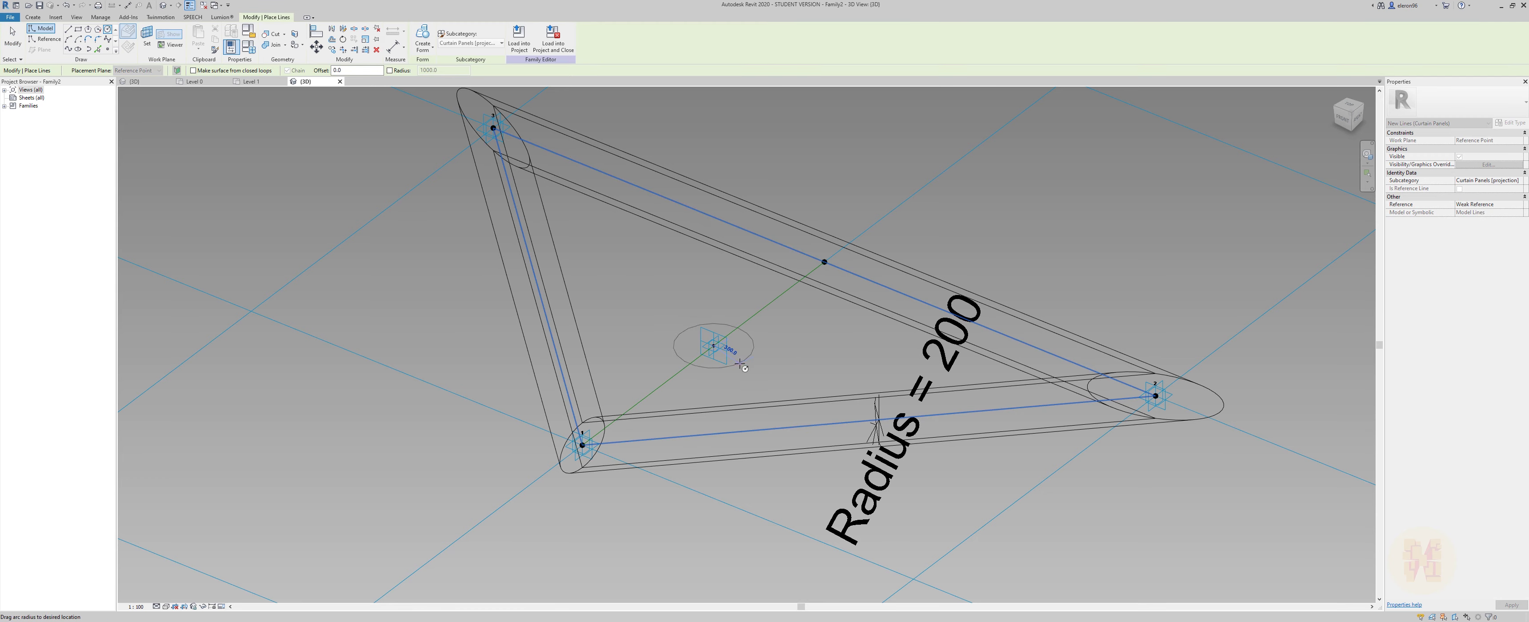
{"action": "mouse_move", "coordinate": [753, 331]}
{"action": "middle_mouse_down", "text": "shift"}
{"action": "mouse_move", "coordinate": [715, 341]}
{"action": "mouse_move", "coordinate": [750, 359]}
{"action": "middle_mouse_up", "text": "shift"}
{"action": "scroll", "coordinate": [712, 341], "scroll_direction": "up", "scroll_amount": 6}
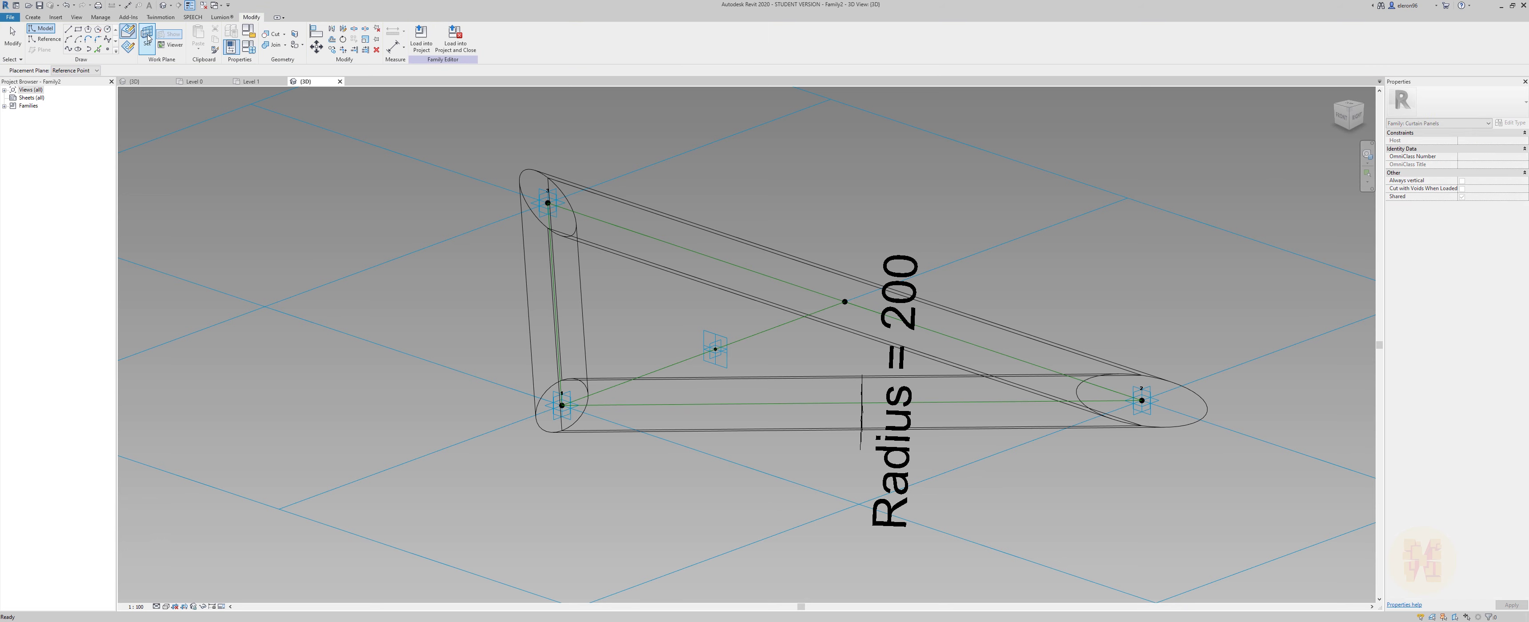
Choose the reference point's plane from the work plane list and draw a circle centred on it.
{"action": "left_click", "coordinate": [148, 37]}
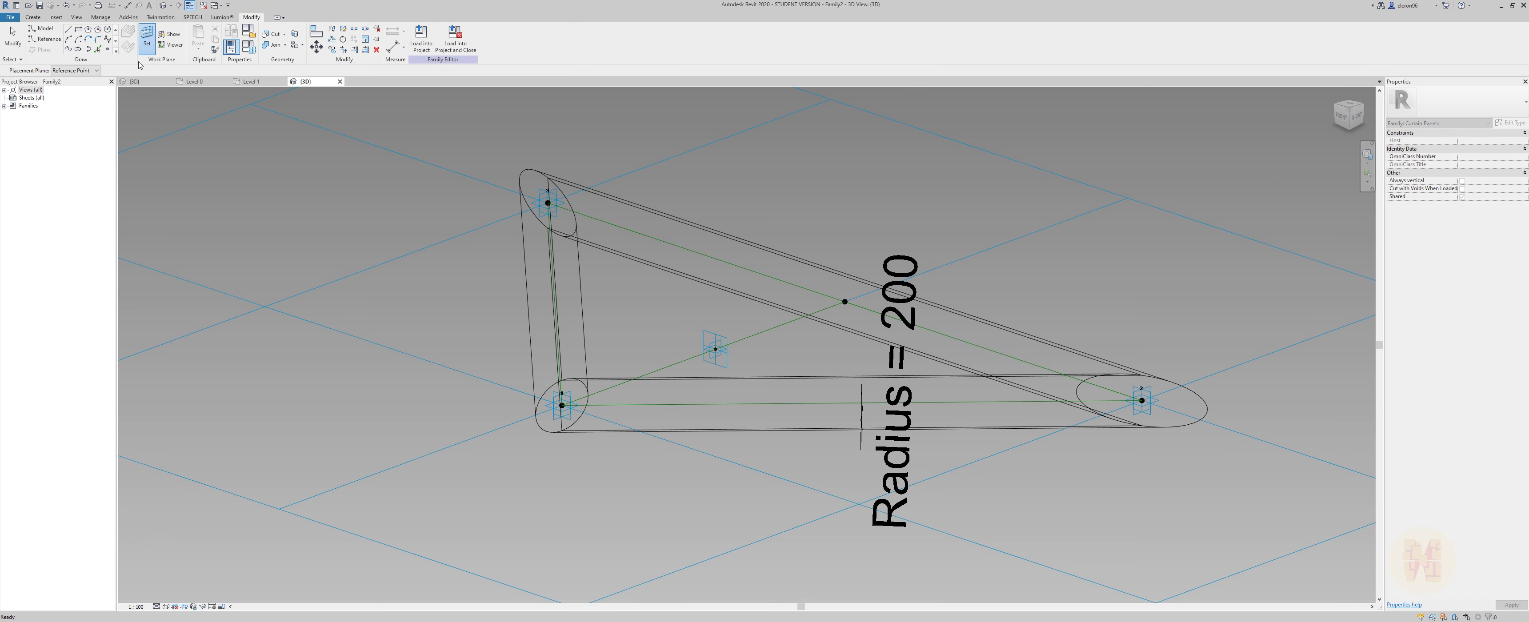
{"action": "left_click", "coordinate": [92, 70]}
{"action": "left_click", "coordinate": [87, 87]}
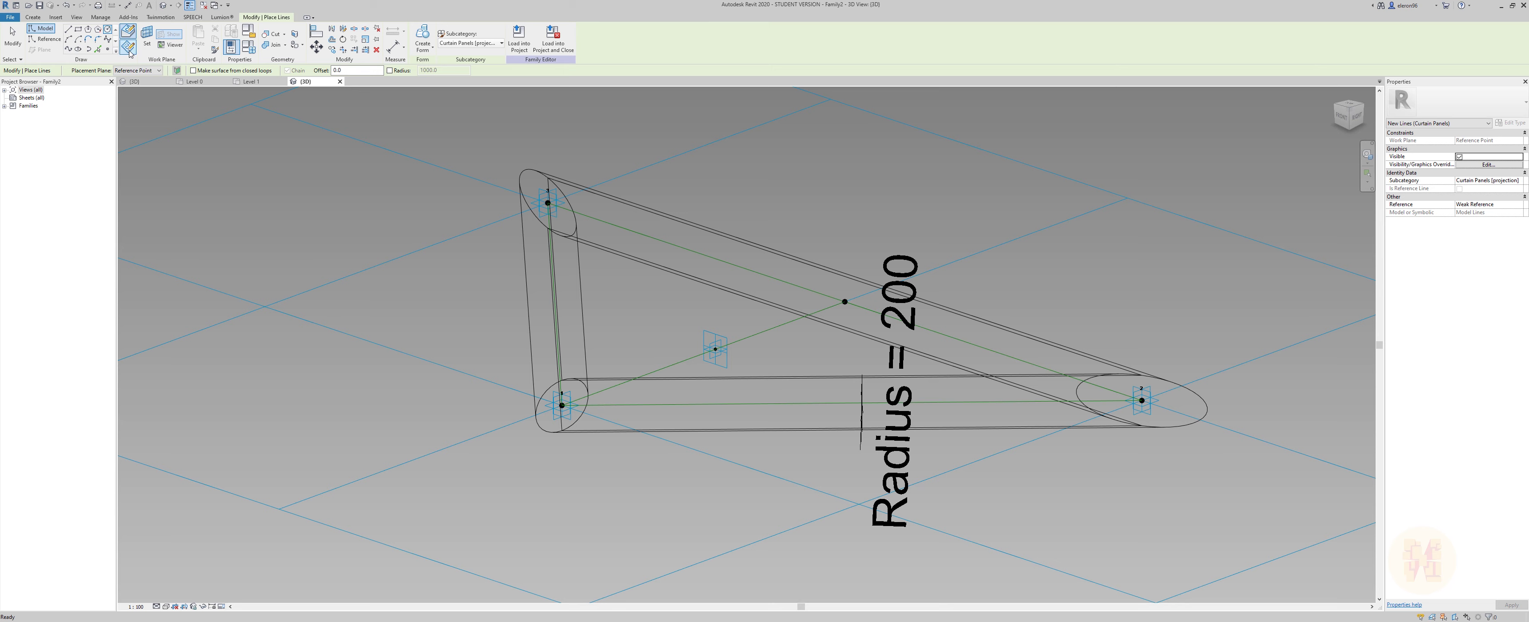
{"action": "left_click", "coordinate": [130, 53]}
{"action": "left_click", "coordinate": [715, 349]}
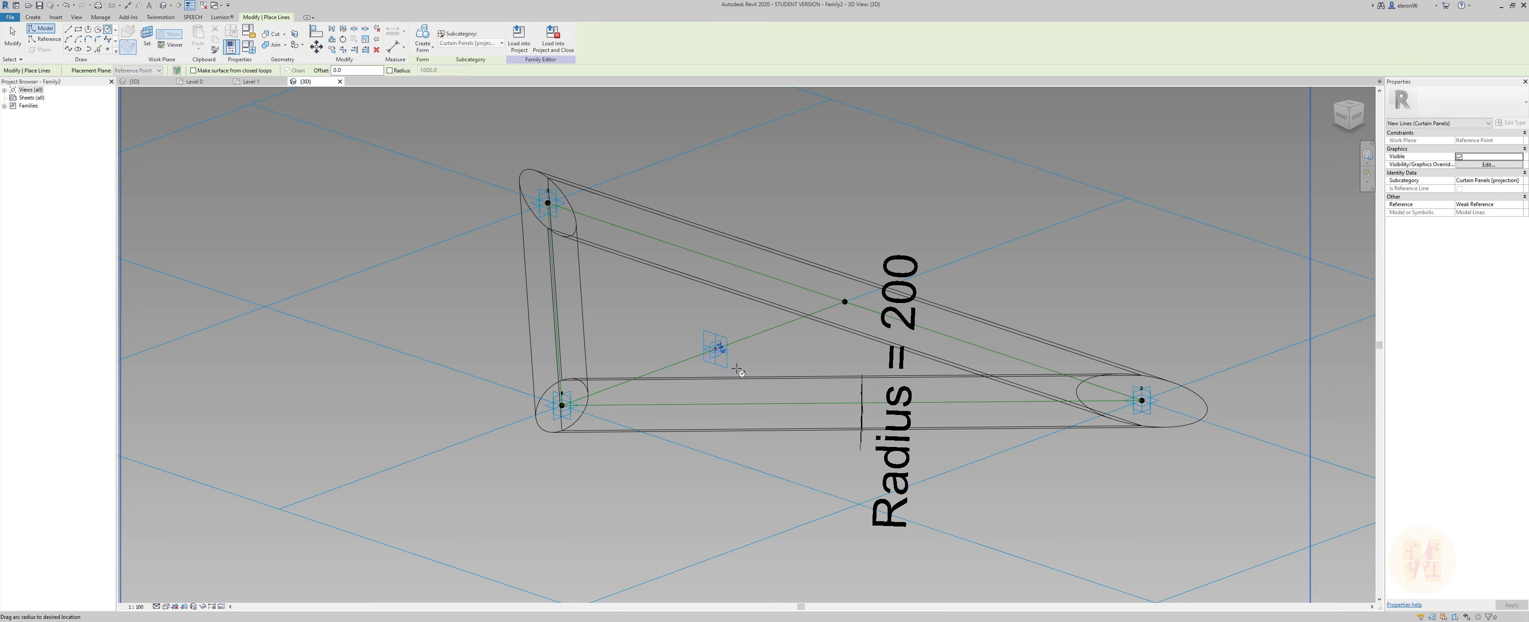
{"action": "left_click", "coordinate": [738, 370]}
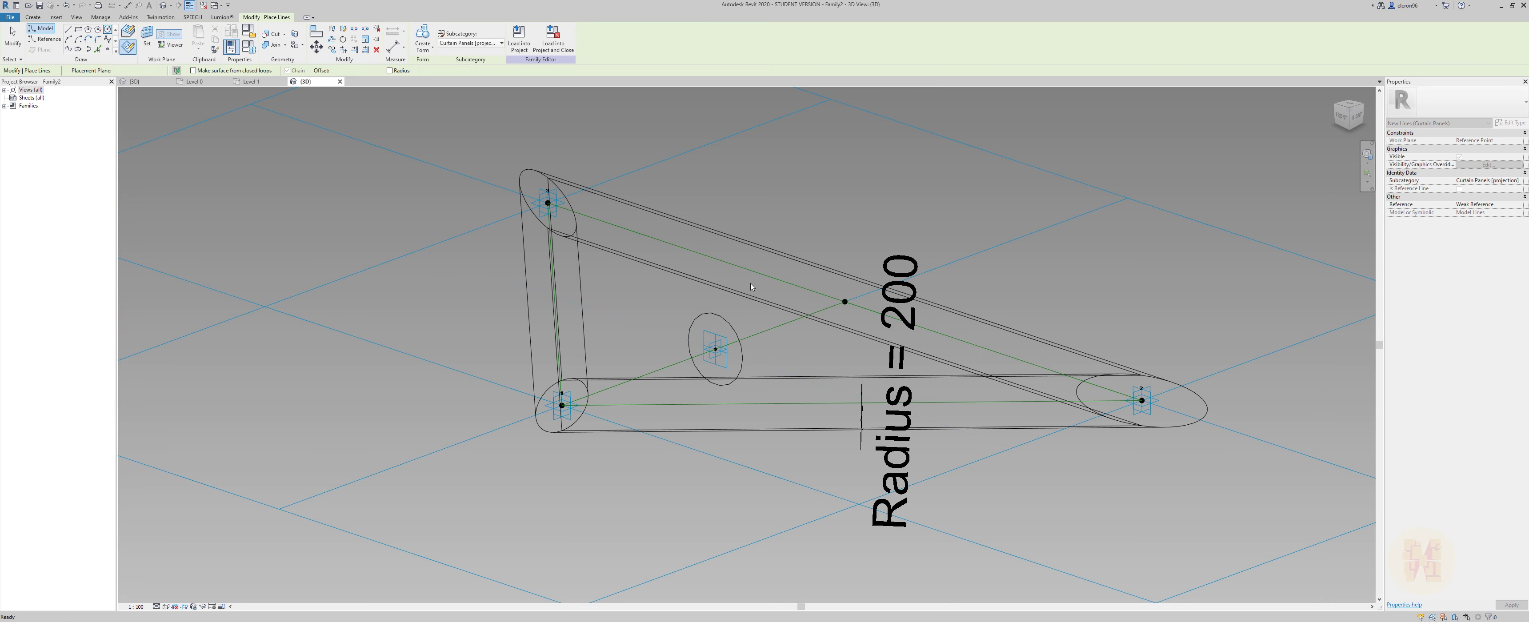
{"action": "key", "text": "Escape"}
{"action": "middle_click_drag", "start_coordinate": [757, 284], "coordinate": [753, 297], "text": "shift"}
{"action": "left_click", "coordinate": [731, 327]}
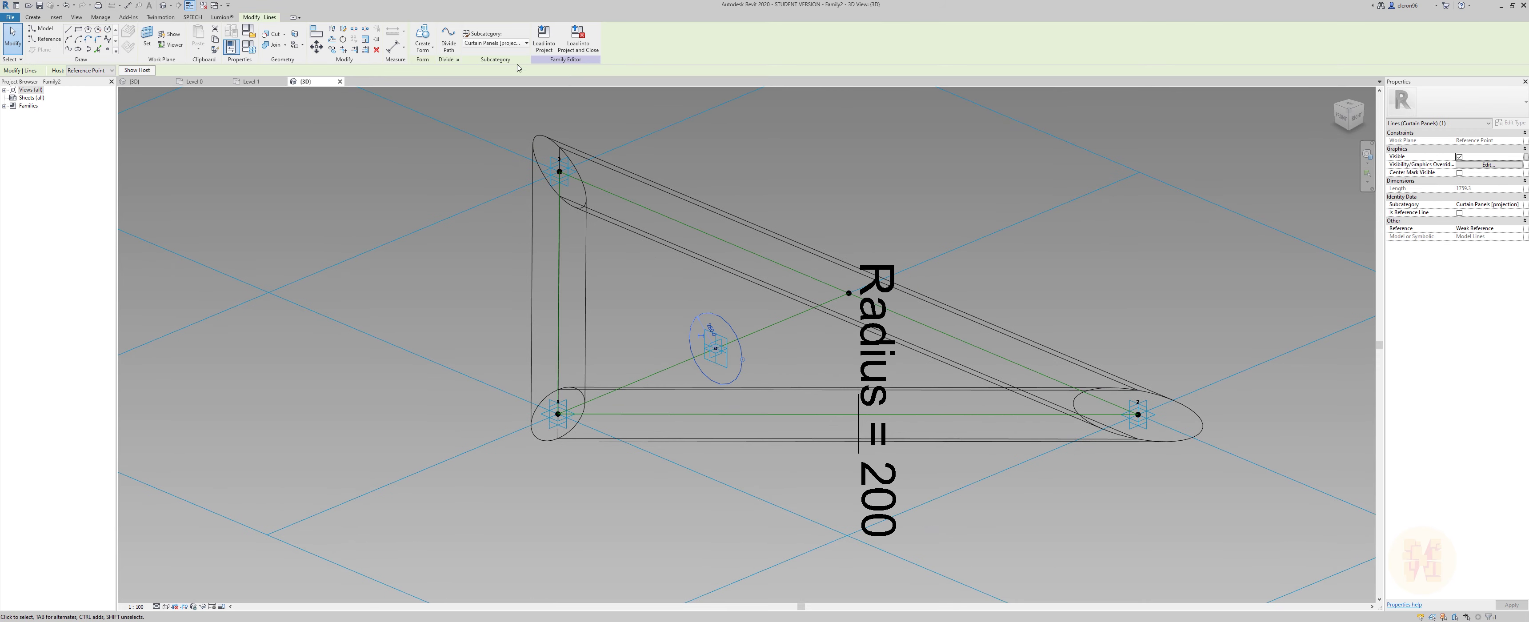
{"action": "scroll", "coordinate": [706, 327], "scroll_direction": "up", "scroll_amount": 5}
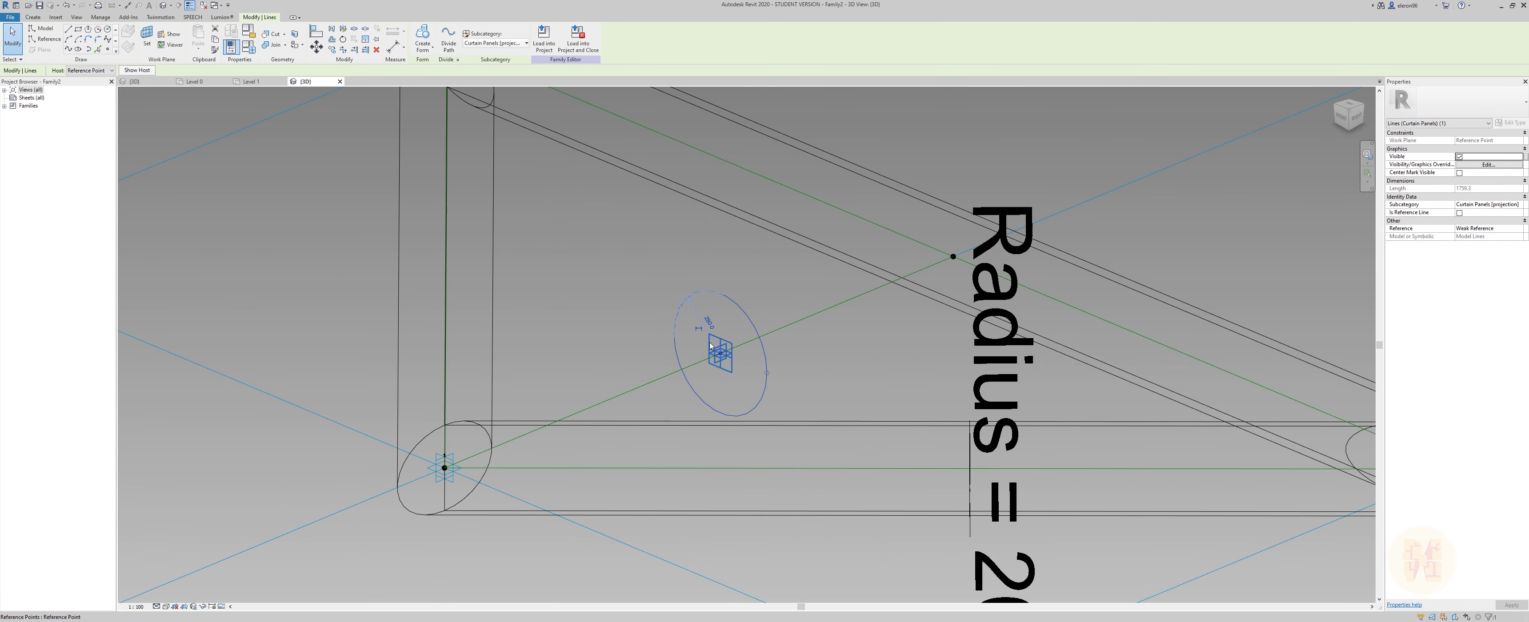
Make the circle's radius dimension permanent and label it with the Radius parameter.
{"action": "left_click", "coordinate": [709, 326]}
{"action": "left_click", "coordinate": [715, 324]}
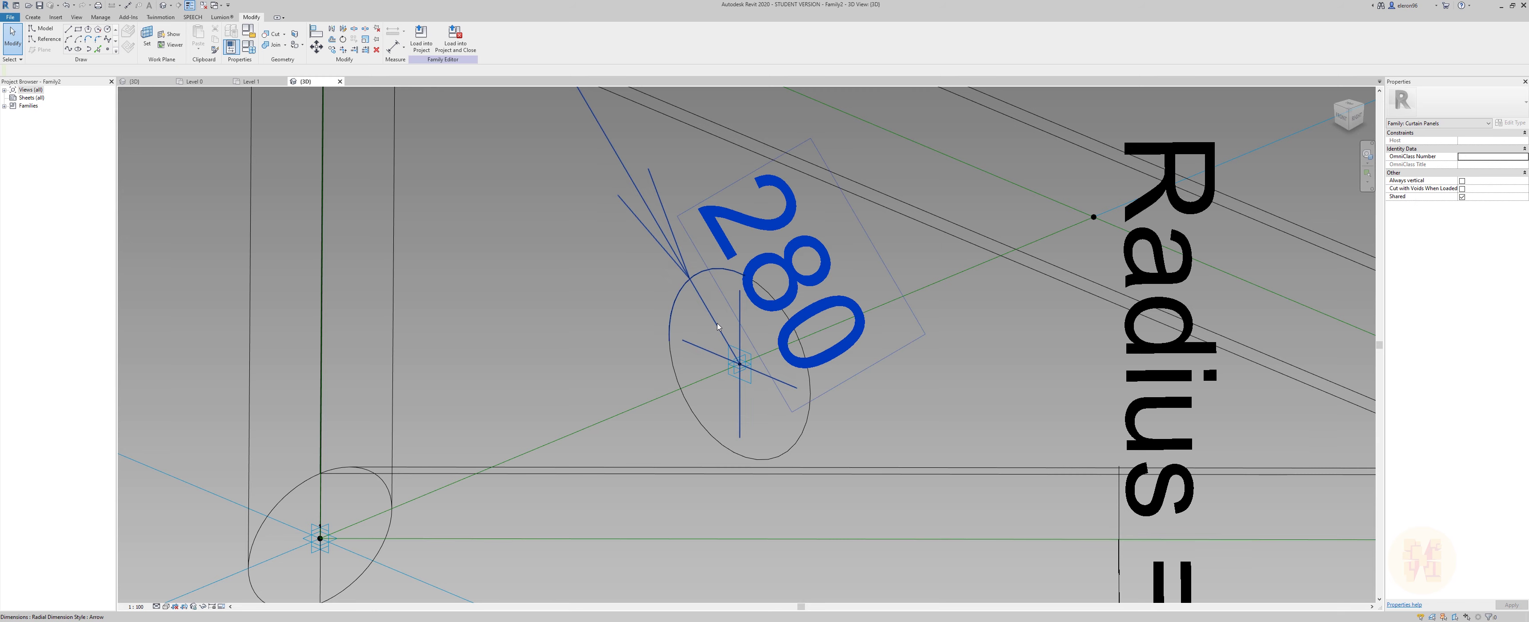
{"action": "left_click", "coordinate": [438, 37]}
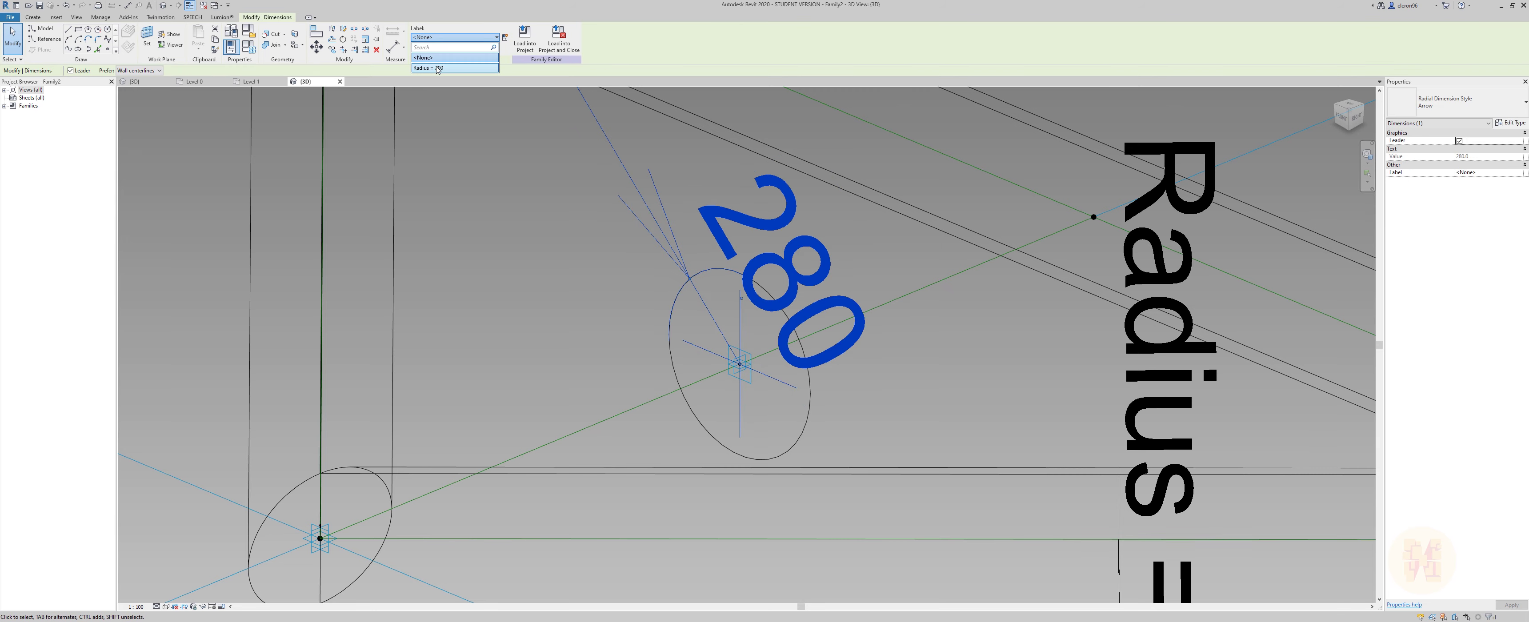
{"action": "left_click", "coordinate": [440, 68]}
{"action": "left_click", "coordinate": [576, 347]}
{"action": "scroll", "coordinate": [575, 347], "scroll_direction": "down", "scroll_amount": 3}
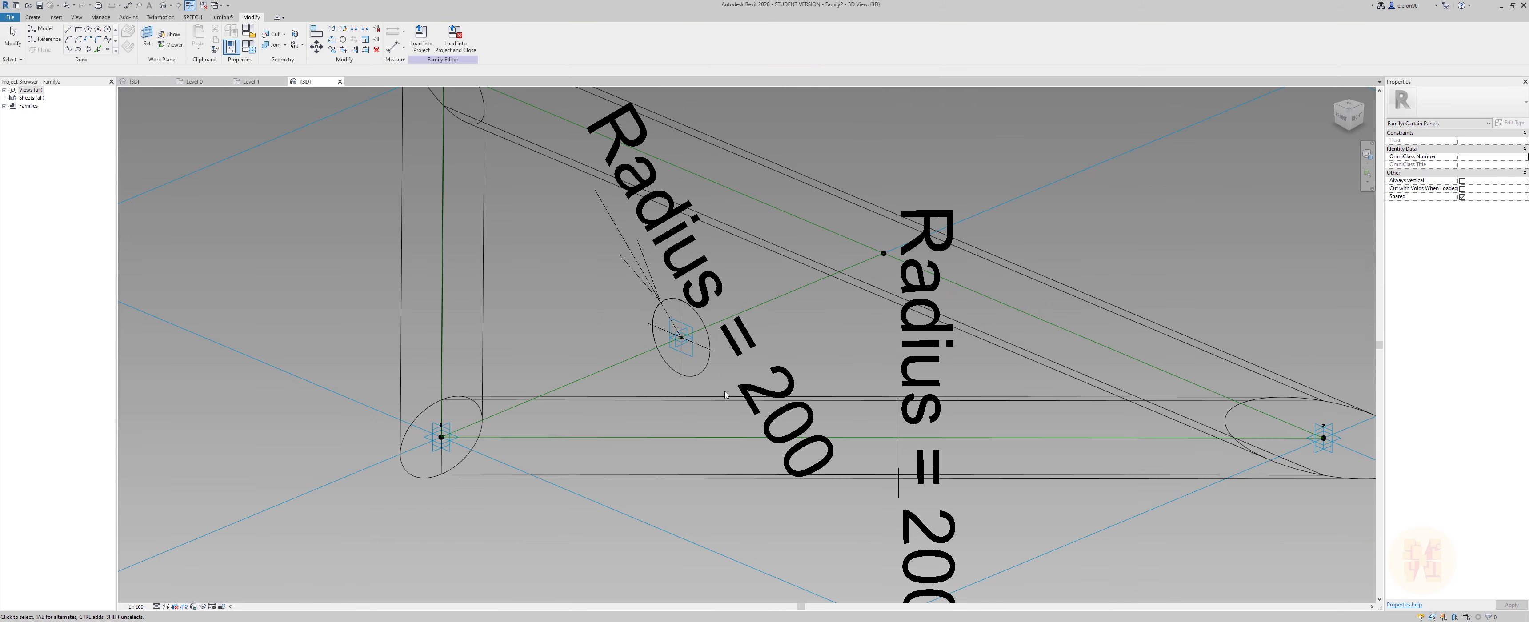
Create a solid tube form from the diagonal reference line and the circle.
{"action": "left_click", "coordinate": [618, 365]}
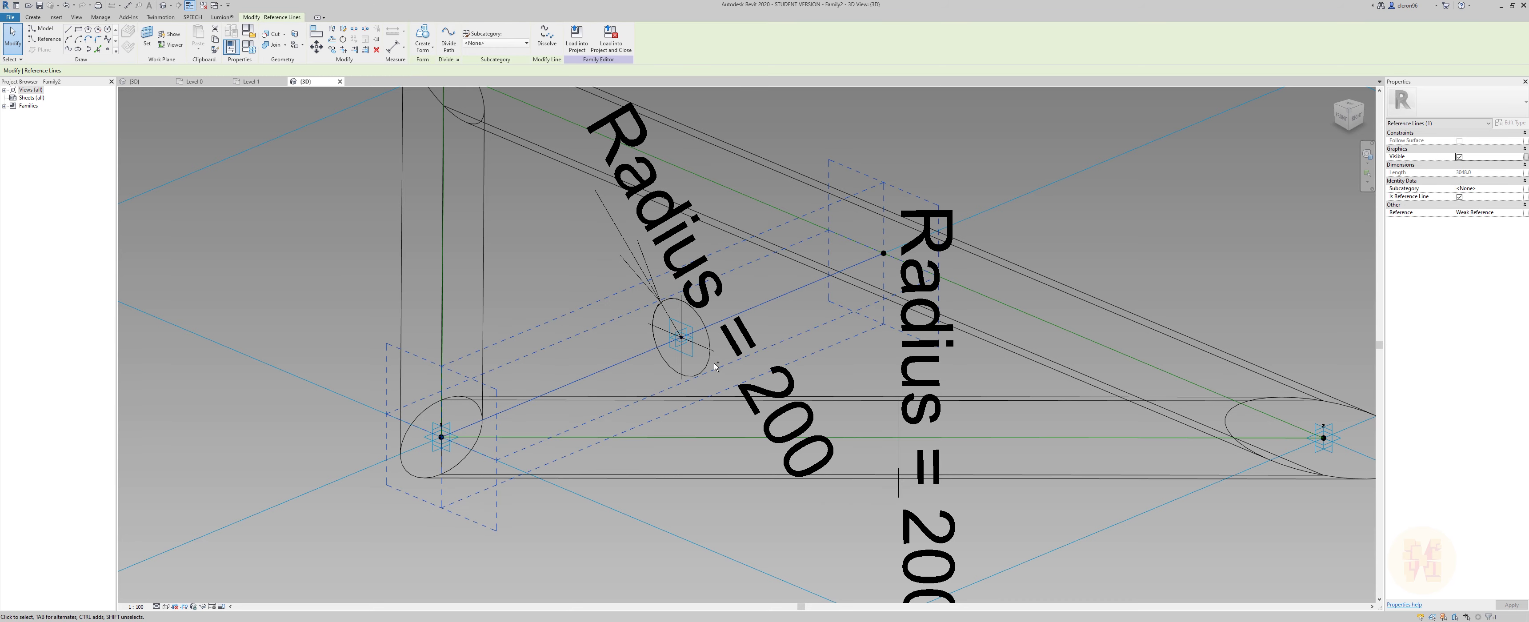
{"action": "left_click", "coordinate": [695, 291], "text": "ctrl"}
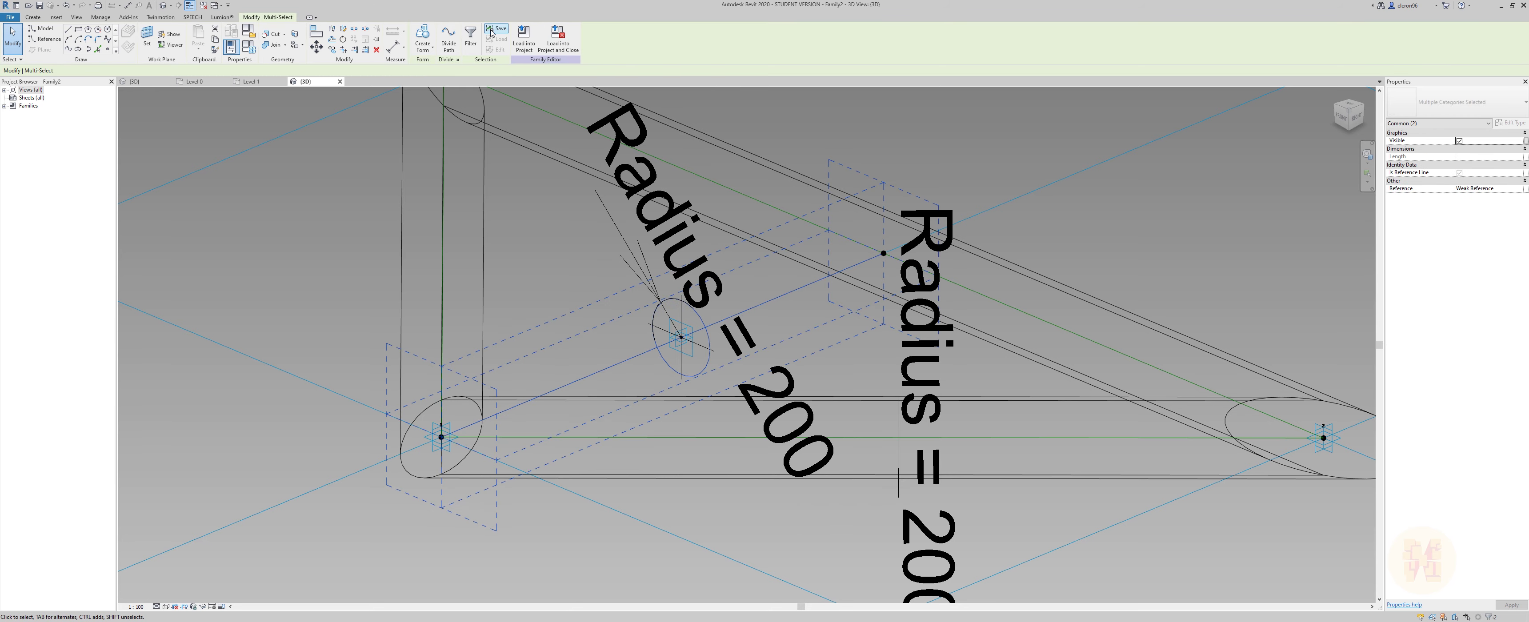
{"action": "left_click", "coordinate": [423, 35]}
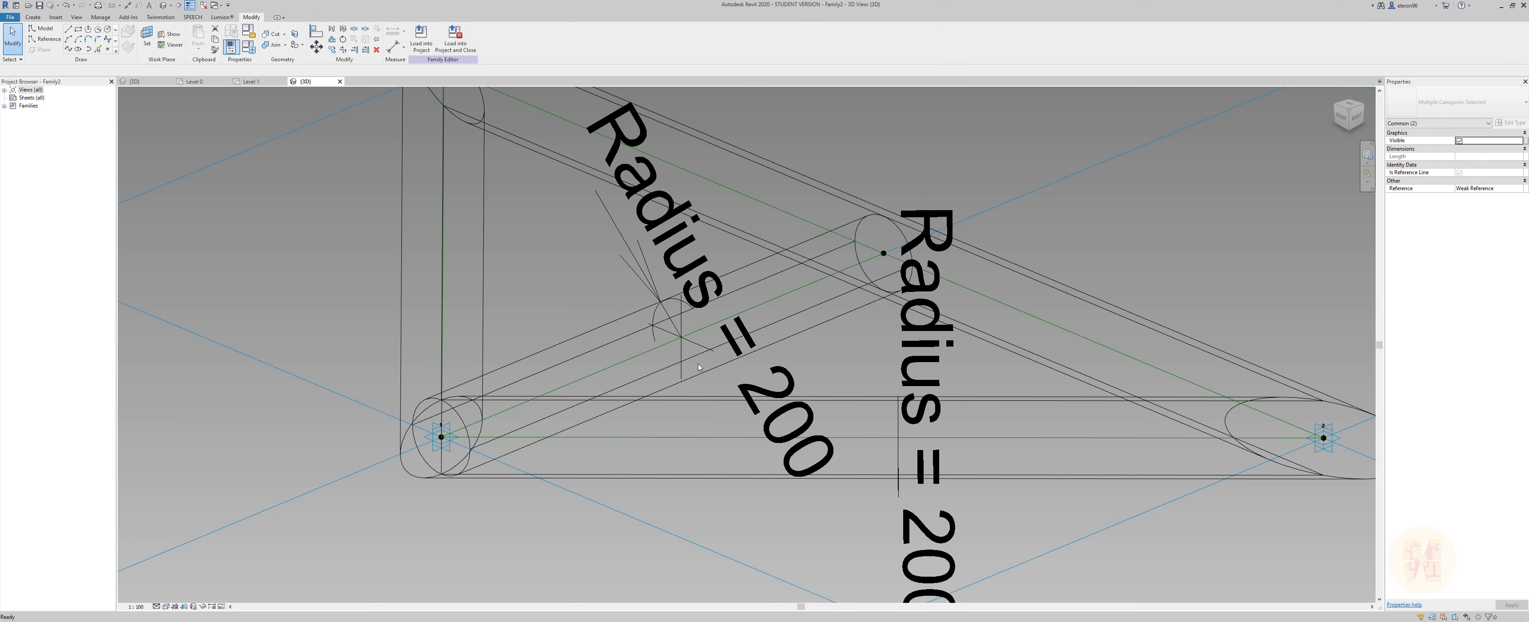
{"action": "left_click", "coordinate": [609, 336]}
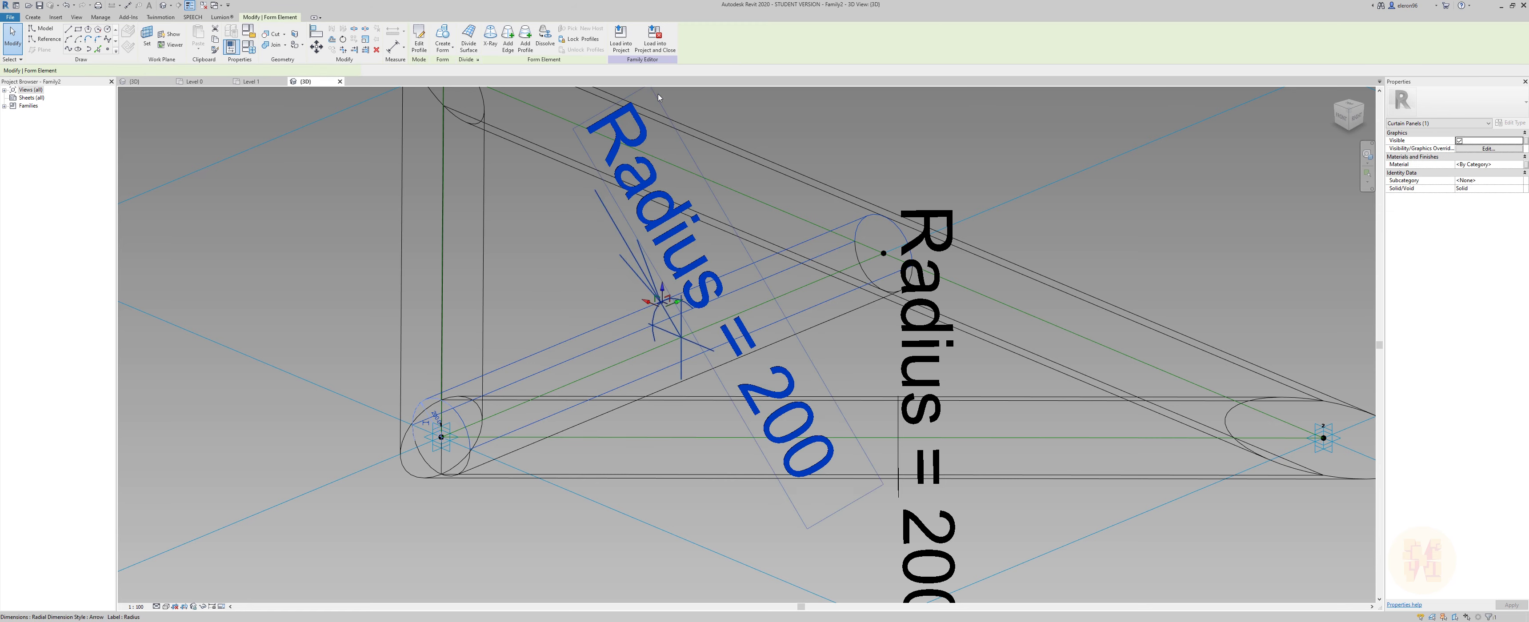
{"action": "key", "text": "Escape"}
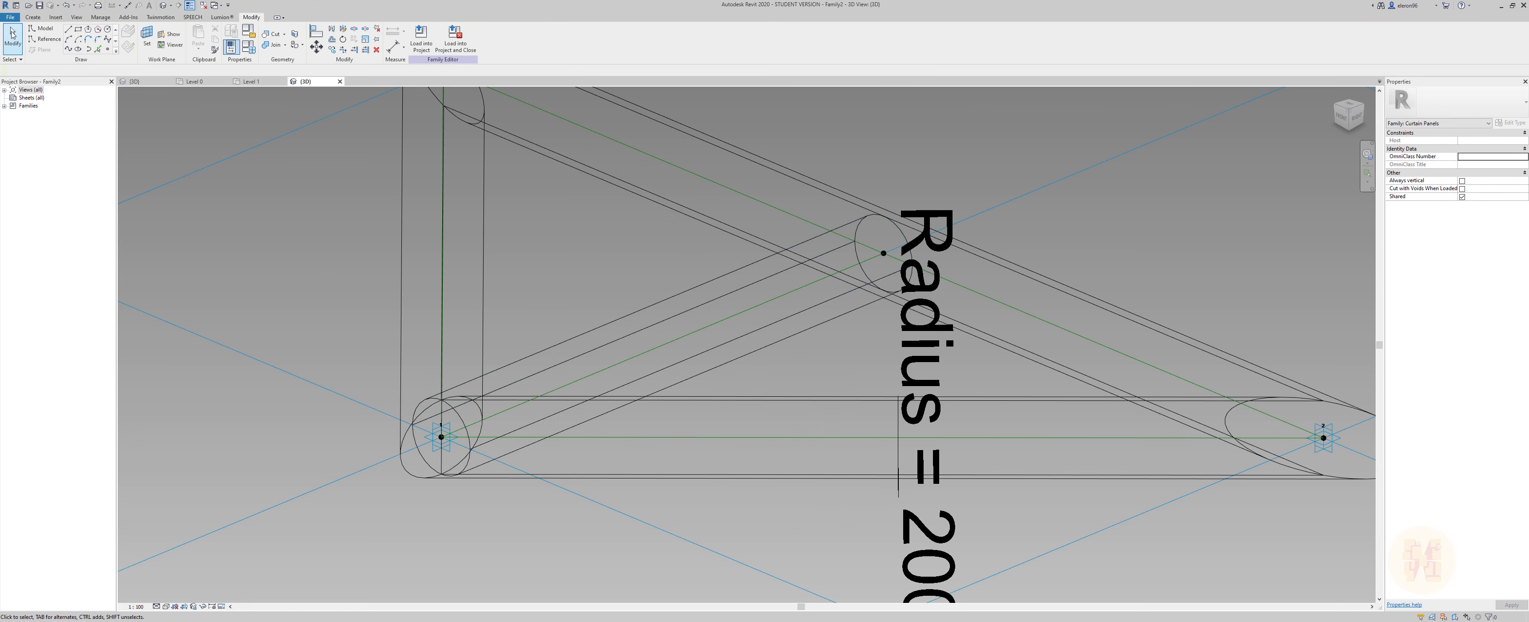
Save the triangle panel family as 'profile 2' and load it into Tower.rfa.
{"action": "left_click", "coordinate": [9, 18]}
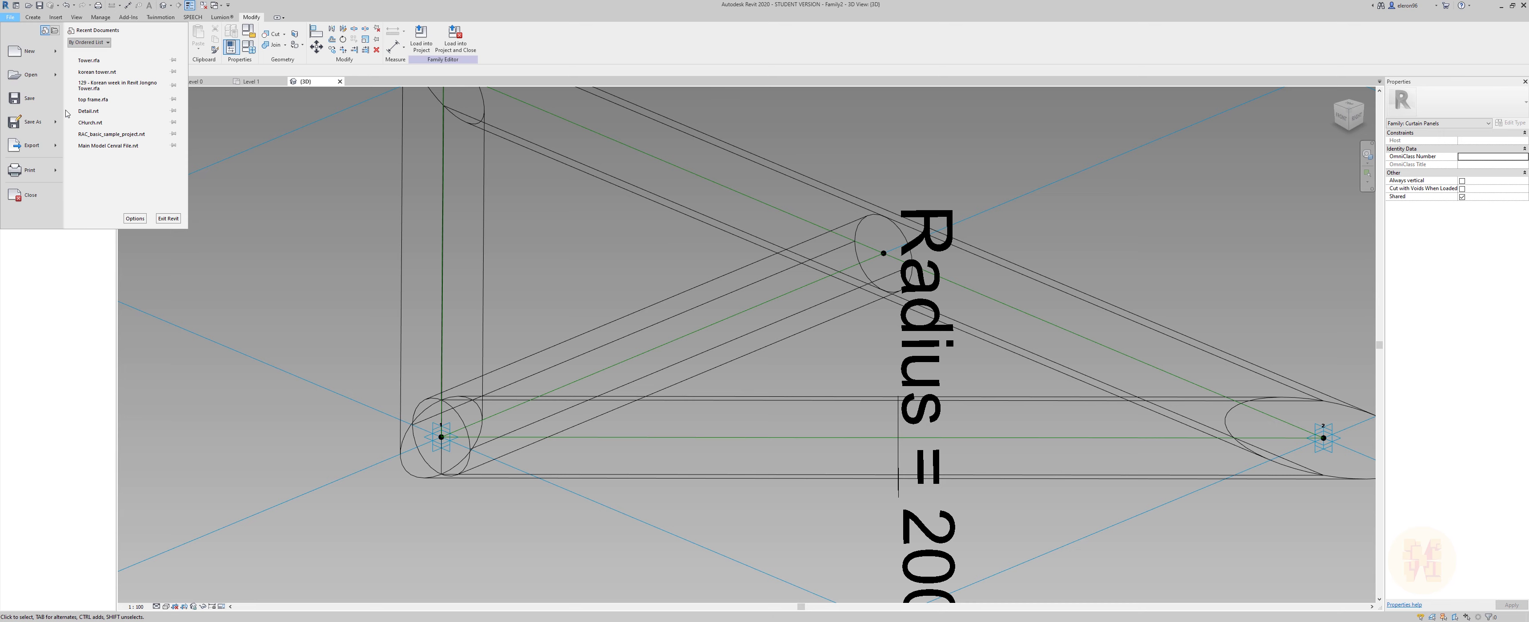
{"action": "mouse_move", "coordinate": [33, 121]}
{"action": "left_click", "coordinate": [107, 116]}
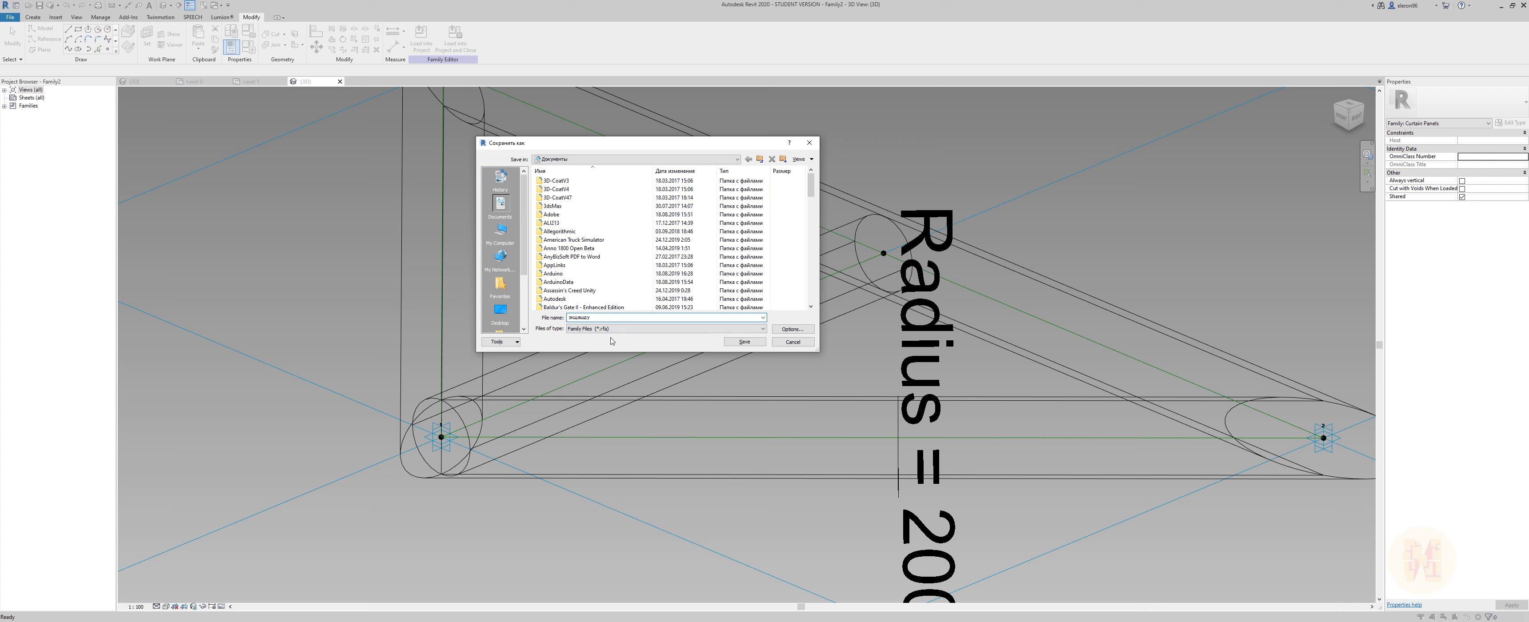
{"action": "type", "text": "profile 2"}
{"action": "key", "text": "Return"}
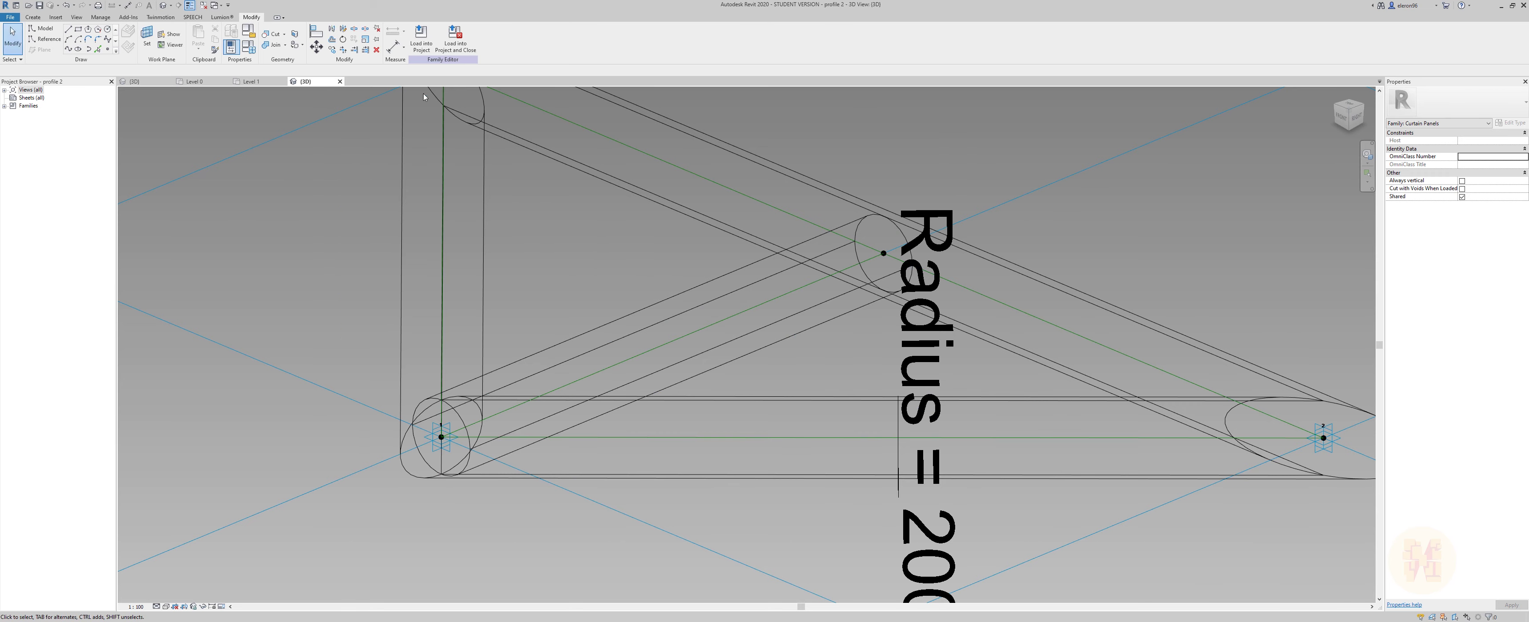
{"action": "left_click", "coordinate": [421, 39]}
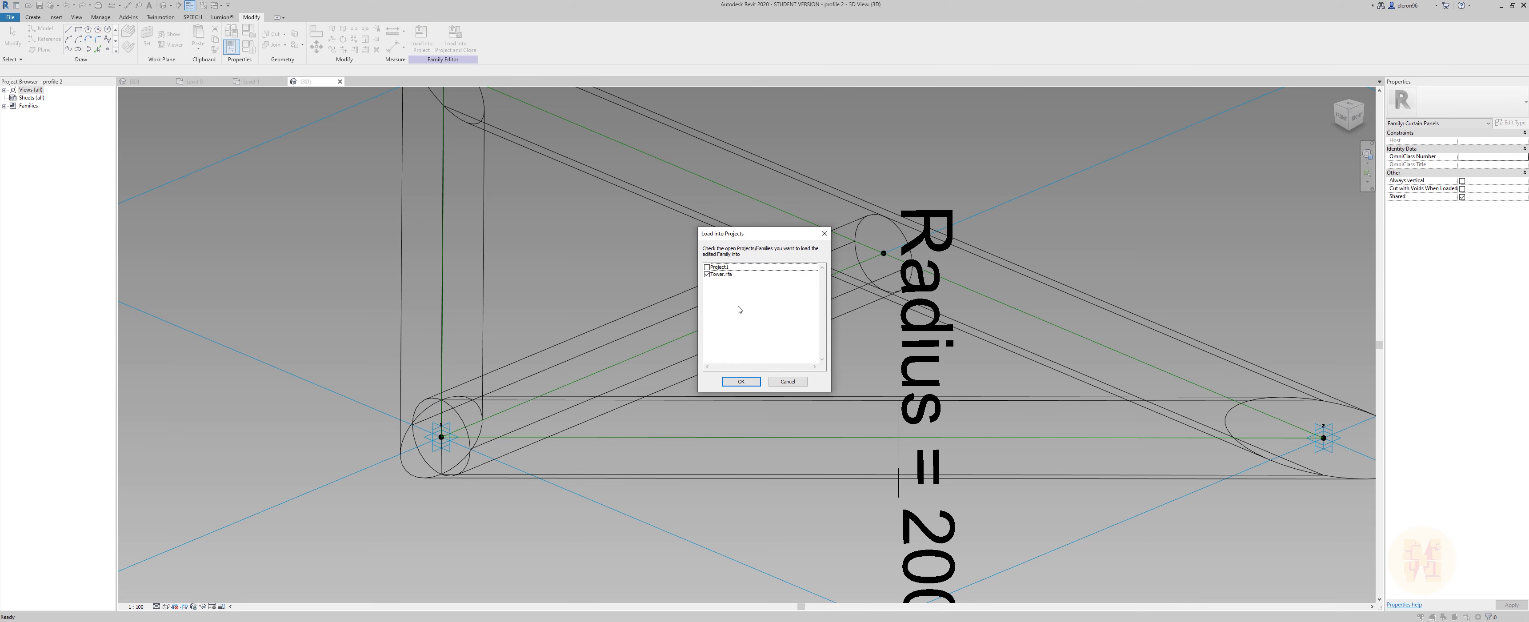
{"action": "left_click", "coordinate": [754, 385]}
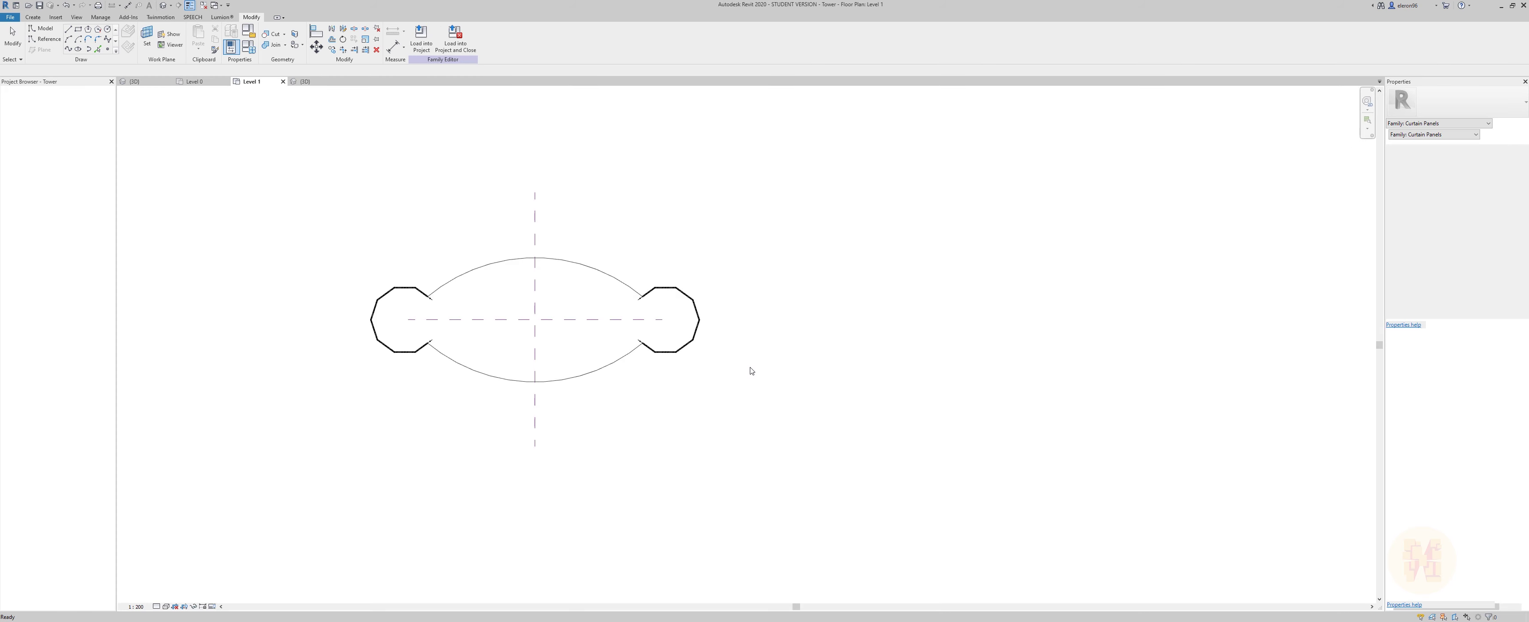
Dismiss the warning and switch to the tower's 3D view.
{"action": "left_click", "coordinate": [836, 241]}
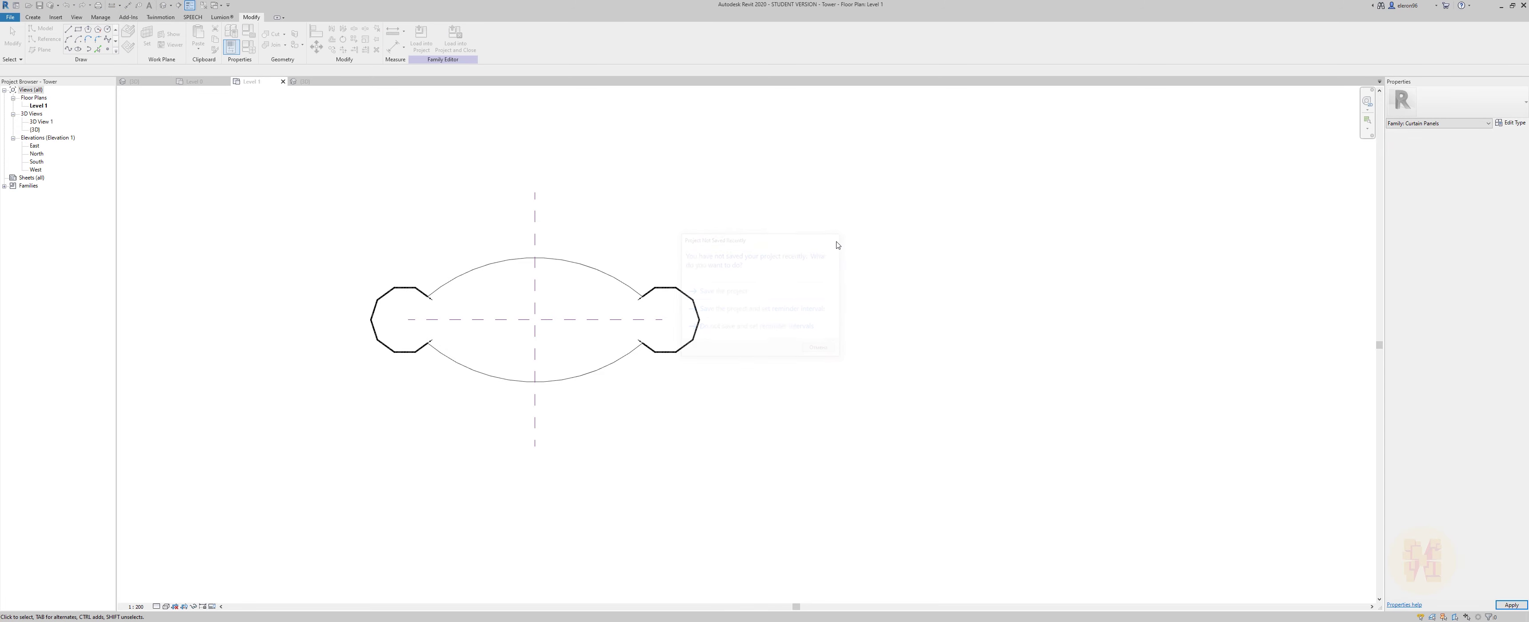
{"action": "left_click", "coordinate": [191, 82]}
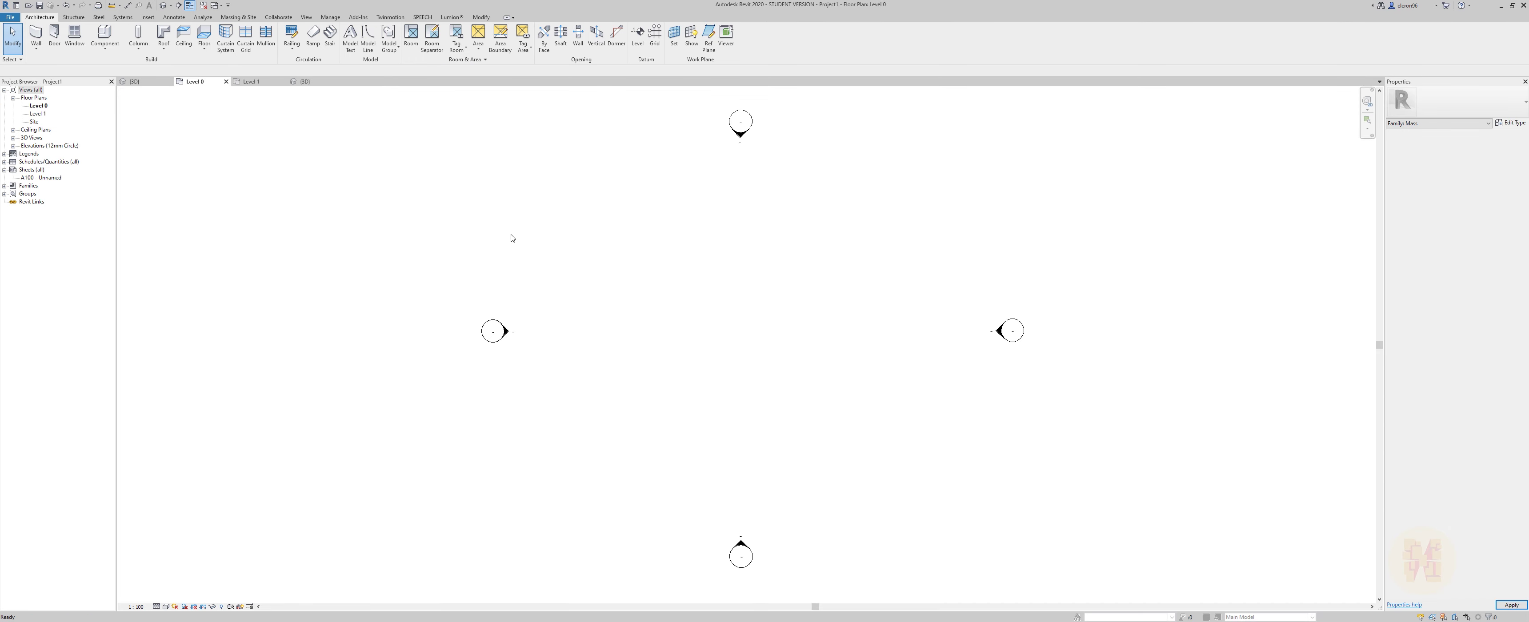
{"action": "left_click", "coordinate": [134, 81]}
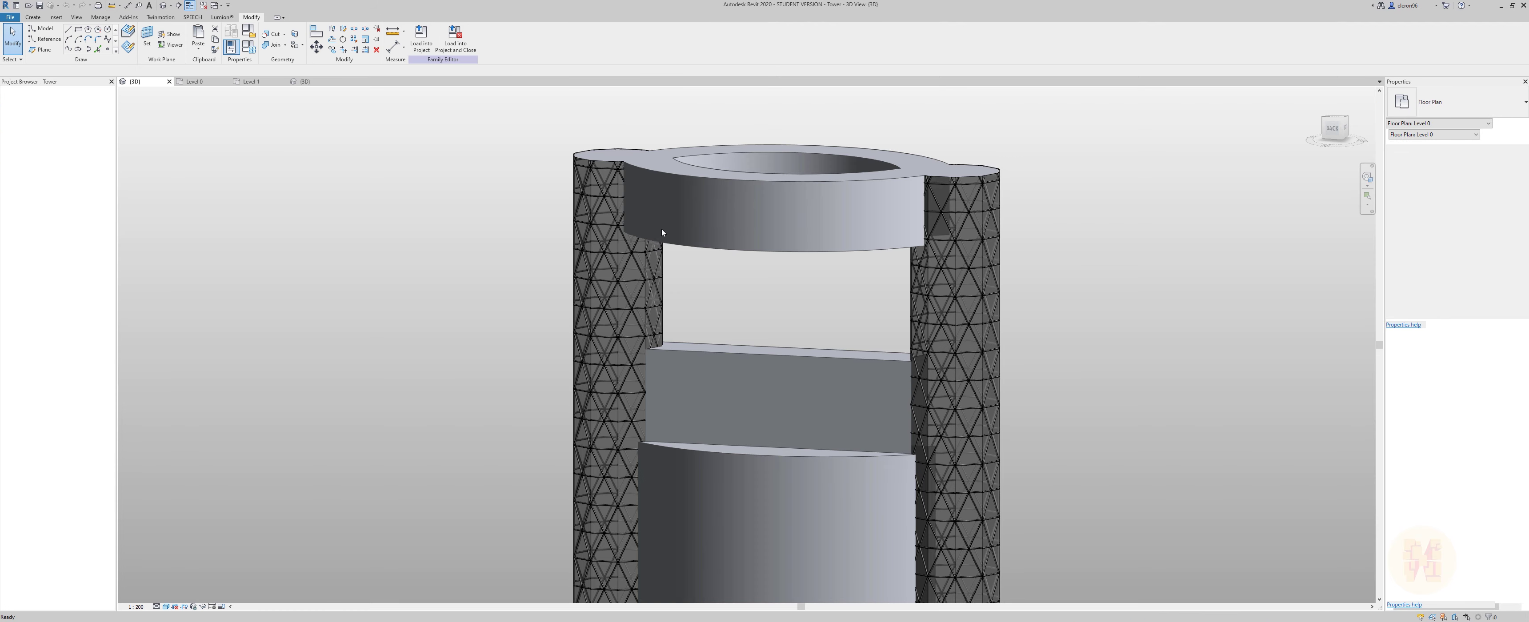
{"action": "middle_click_drag", "start_coordinate": [789, 237], "coordinate": [796, 237], "text": "shift"}
{"action": "scroll", "coordinate": [782, 184], "scroll_direction": "up", "scroll_amount": 2}
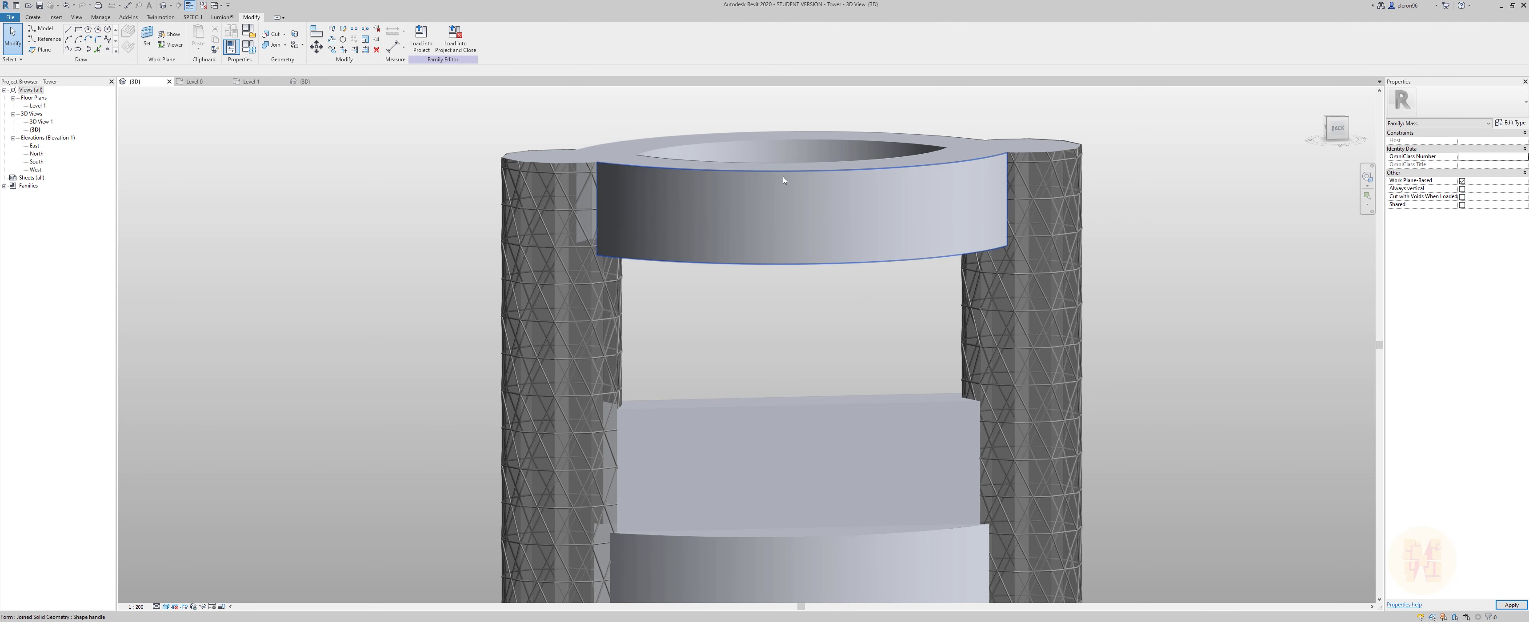
Make the upper ring form a divided surface and pick a pattern type for it.
{"action": "left_click", "coordinate": [697, 202]}
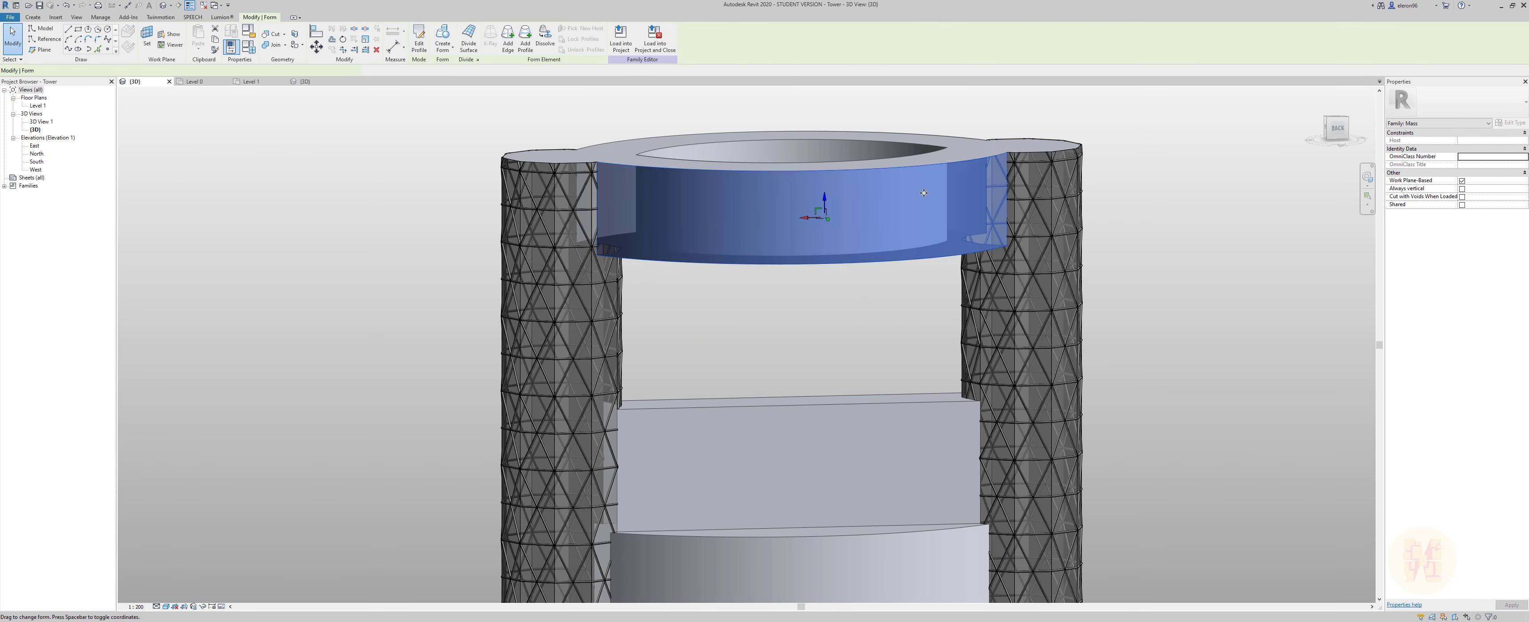
{"action": "middle_click_drag", "start_coordinate": [973, 212], "coordinate": [873, 210], "text": "shift"}
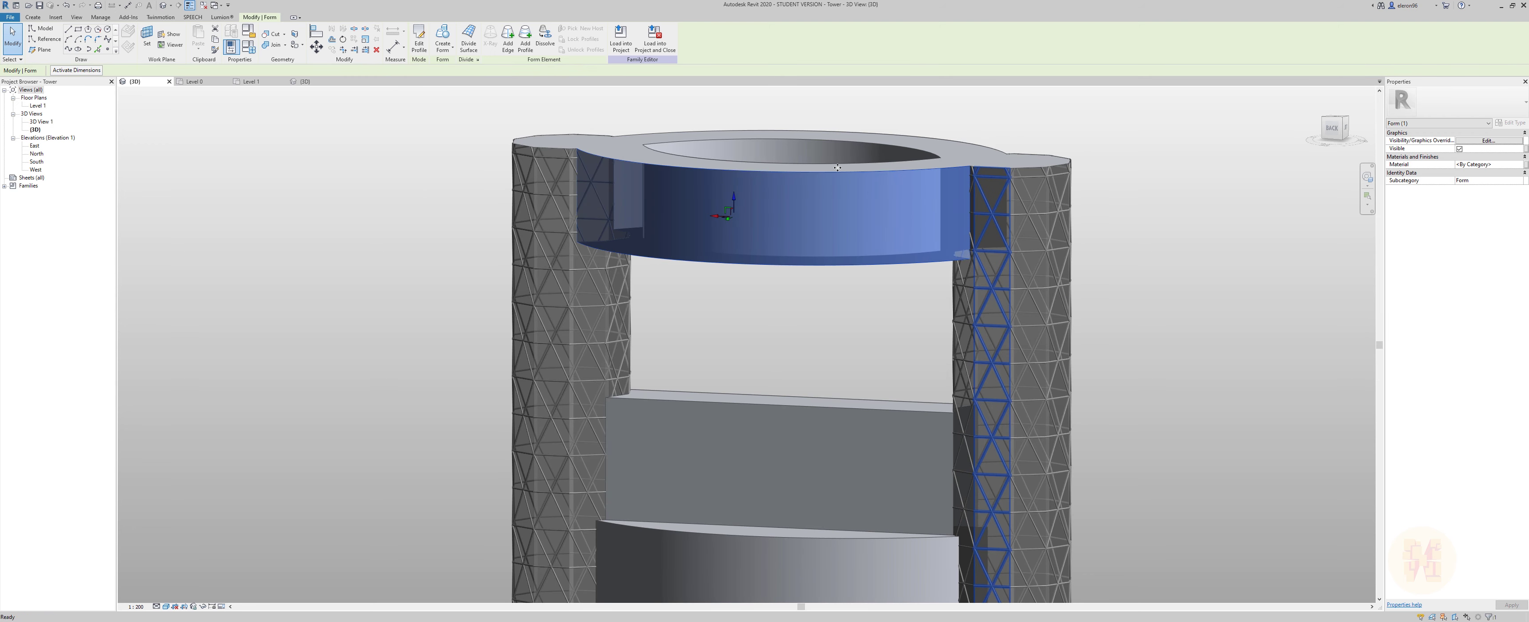
{"action": "left_click", "coordinate": [463, 41]}
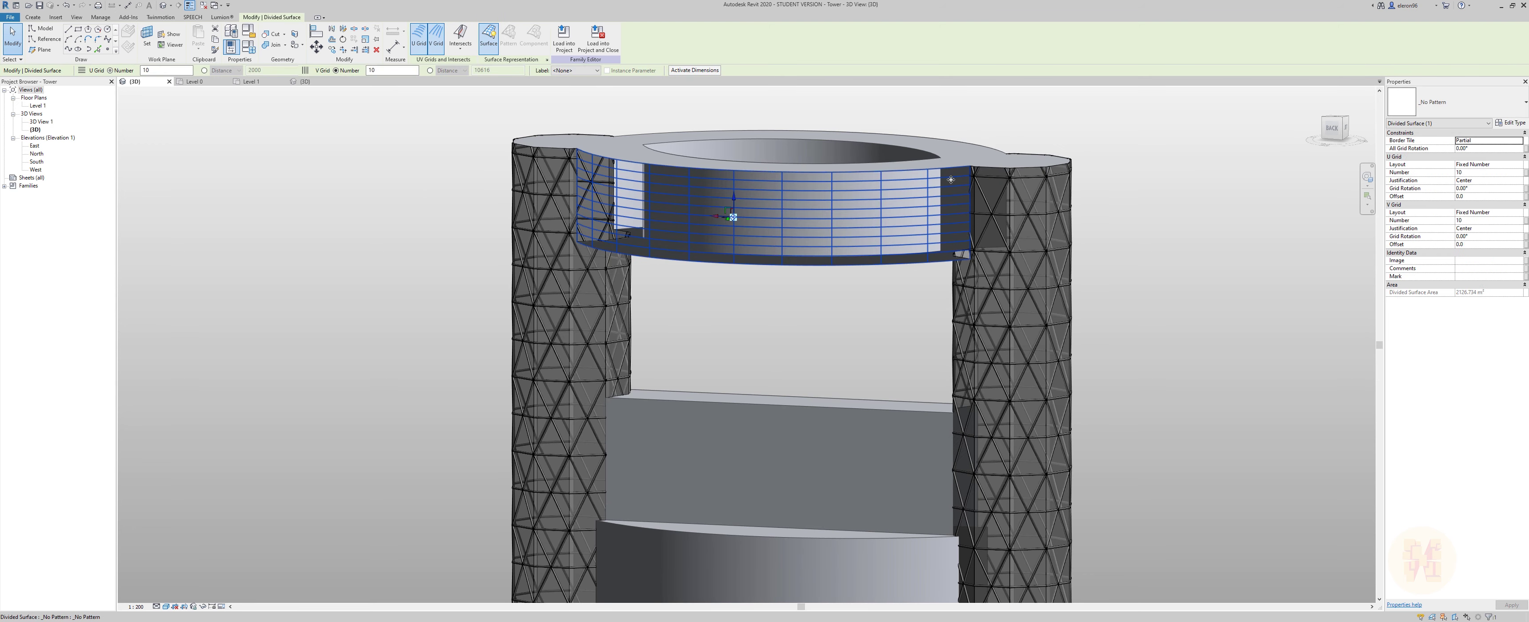
{"action": "left_click", "coordinate": [1451, 99]}
{"action": "scroll", "coordinate": [1415, 276], "scroll_direction": "down", "scroll_amount": 3}
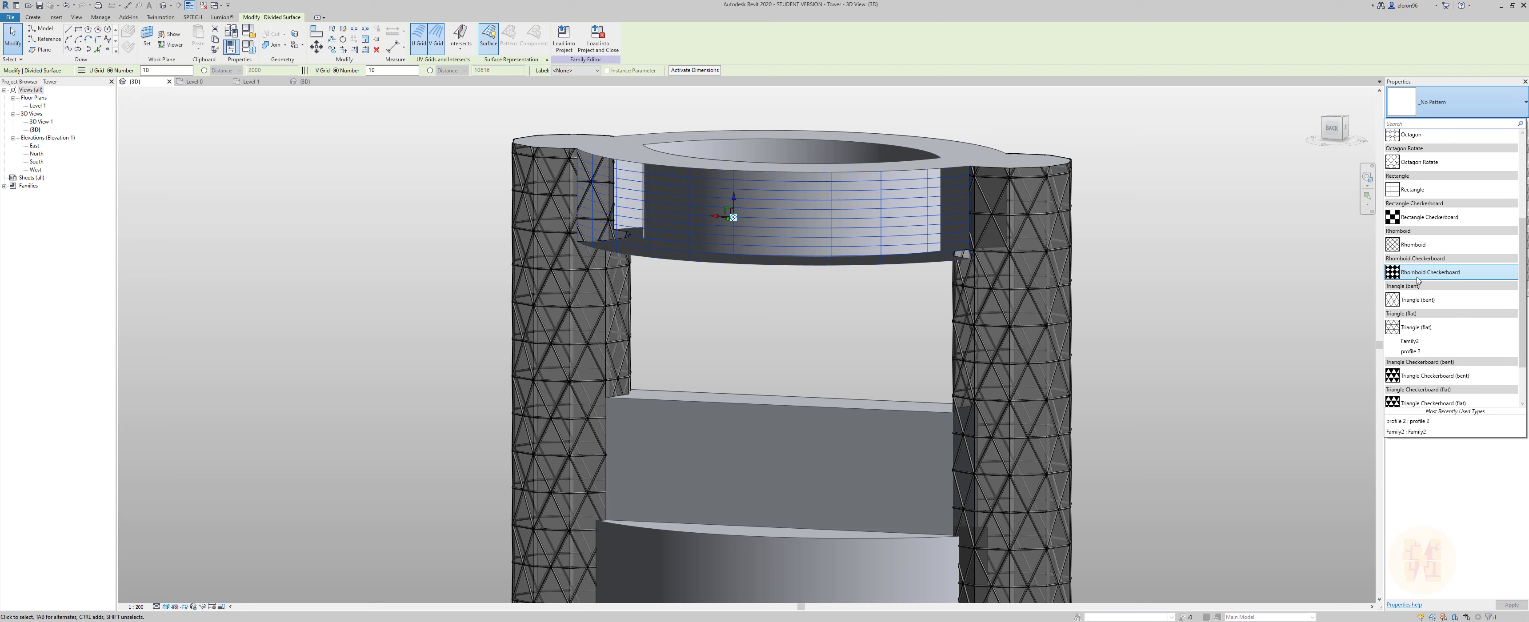
{"action": "left_click", "coordinate": [1418, 349]}
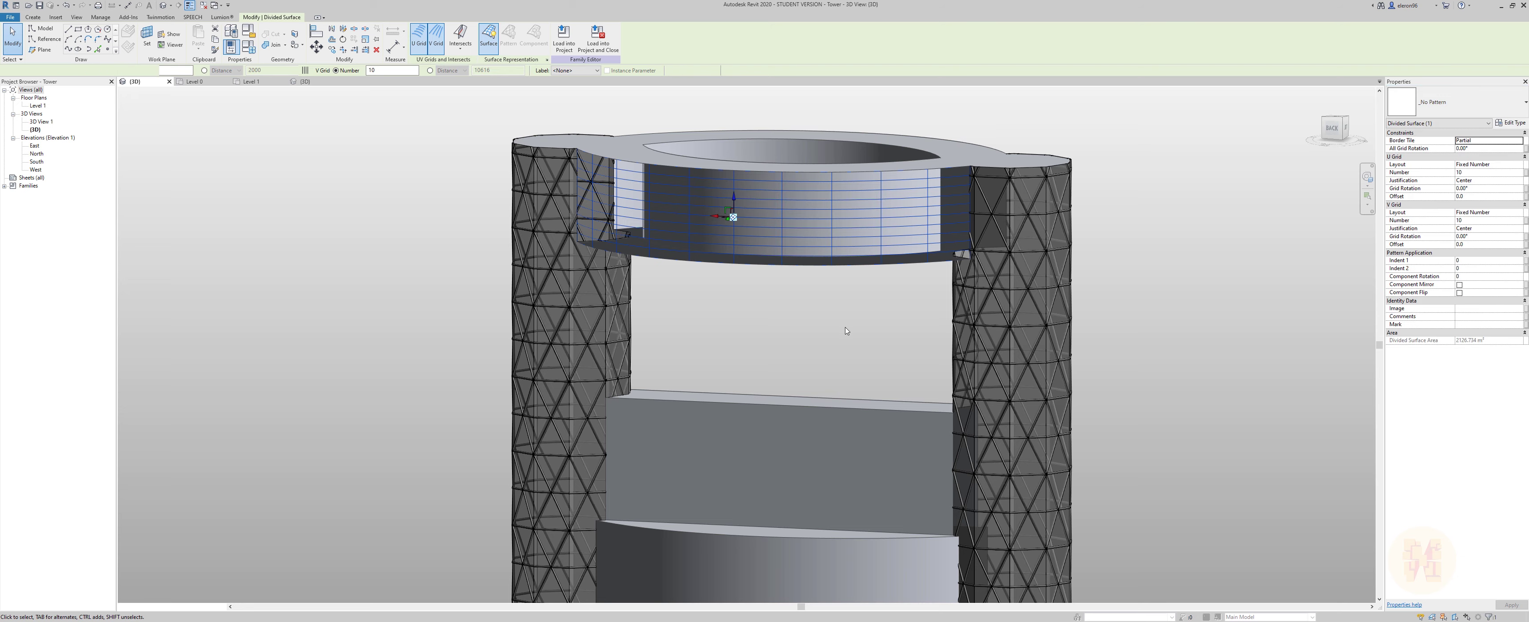
Try a 1 by 12 division grid on the ring's divided surface.
{"action": "middle_click_drag", "start_coordinate": [945, 231], "coordinate": [712, 261], "text": "shift"}
{"action": "scroll", "coordinate": [704, 255], "scroll_direction": "up", "scroll_amount": 3}
{"action": "scroll", "coordinate": [704, 255], "scroll_direction": "up", "scroll_amount": 1}
{"action": "mouse_move", "coordinate": [884, 271]}
{"action": "middle_mouse_down", "text": "shift"}
{"action": "mouse_move", "coordinate": [1092, 277]}
{"action": "mouse_move", "coordinate": [994, 166]}
{"action": "mouse_move", "coordinate": [897, 278]}
{"action": "middle_mouse_up", "text": "shift"}
{"action": "scroll", "coordinate": [890, 271], "scroll_direction": "down", "scroll_amount": 2}
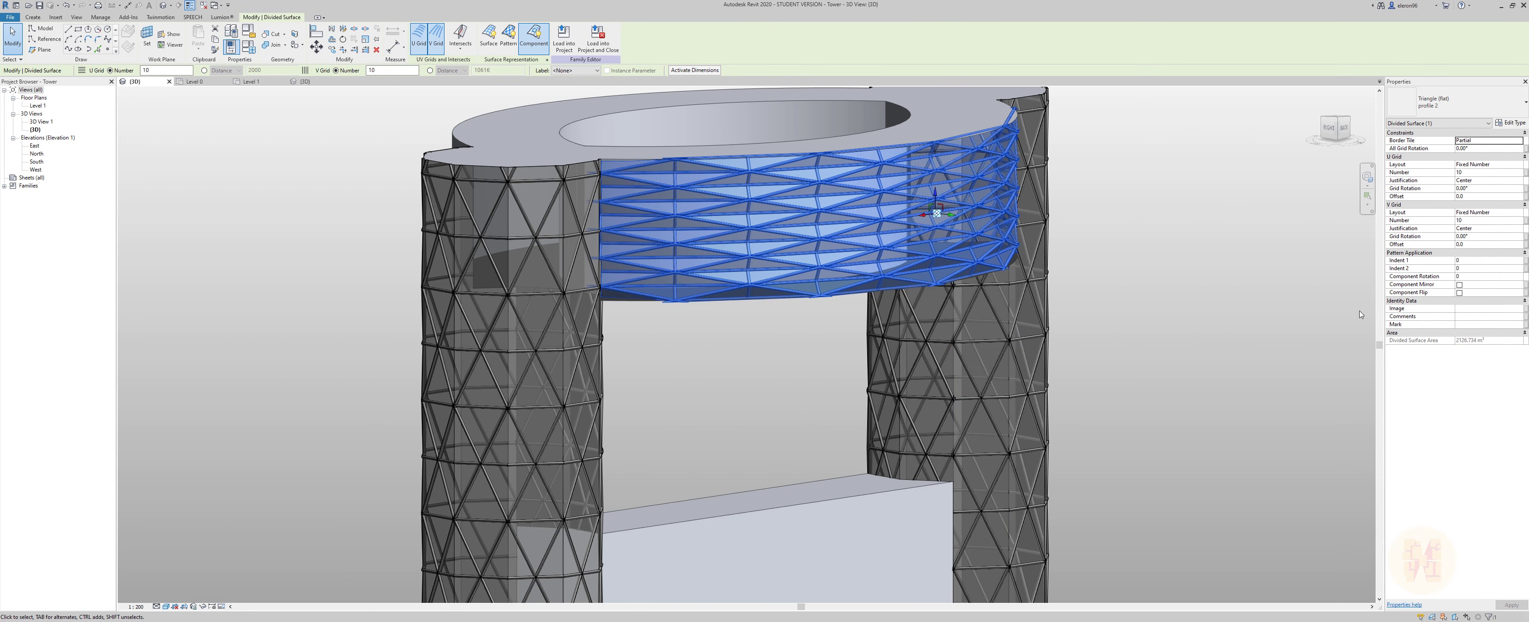
{"action": "left_click", "coordinate": [1474, 221]}
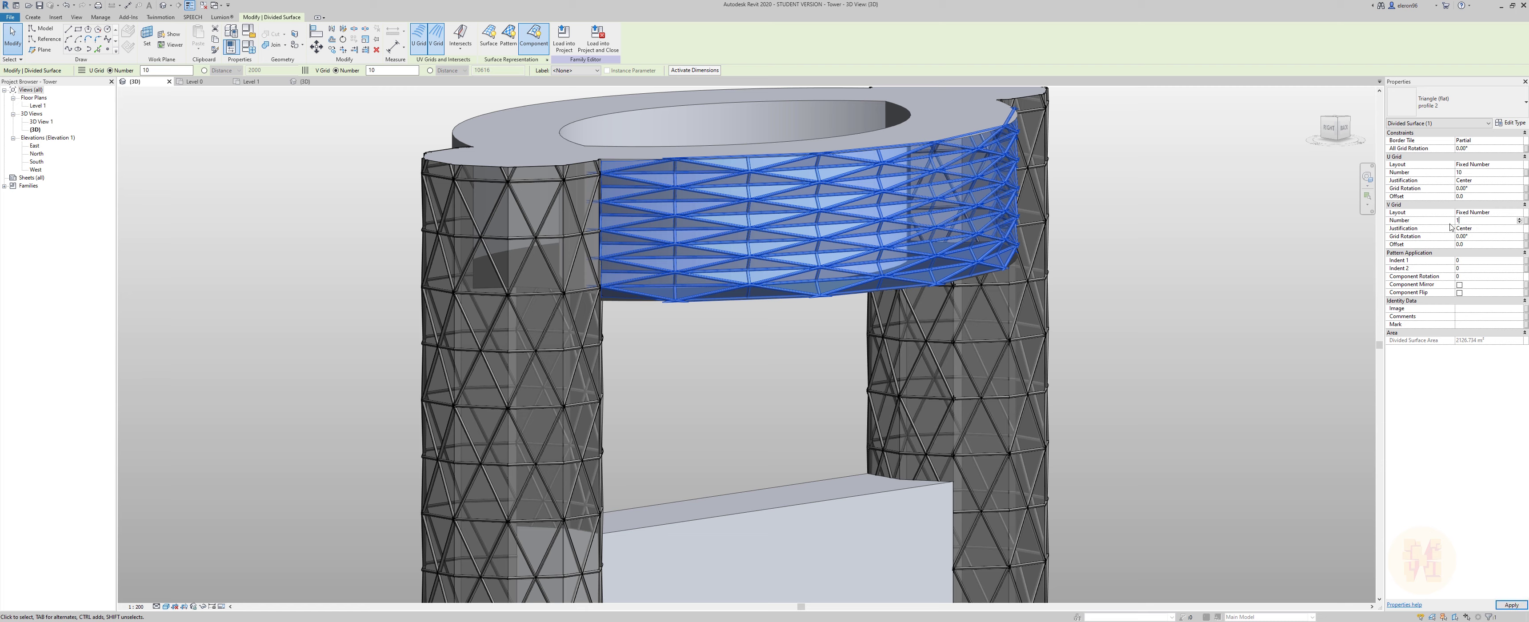
{"action": "type", "text": "1"}
{"action": "key", "text": "Return"}
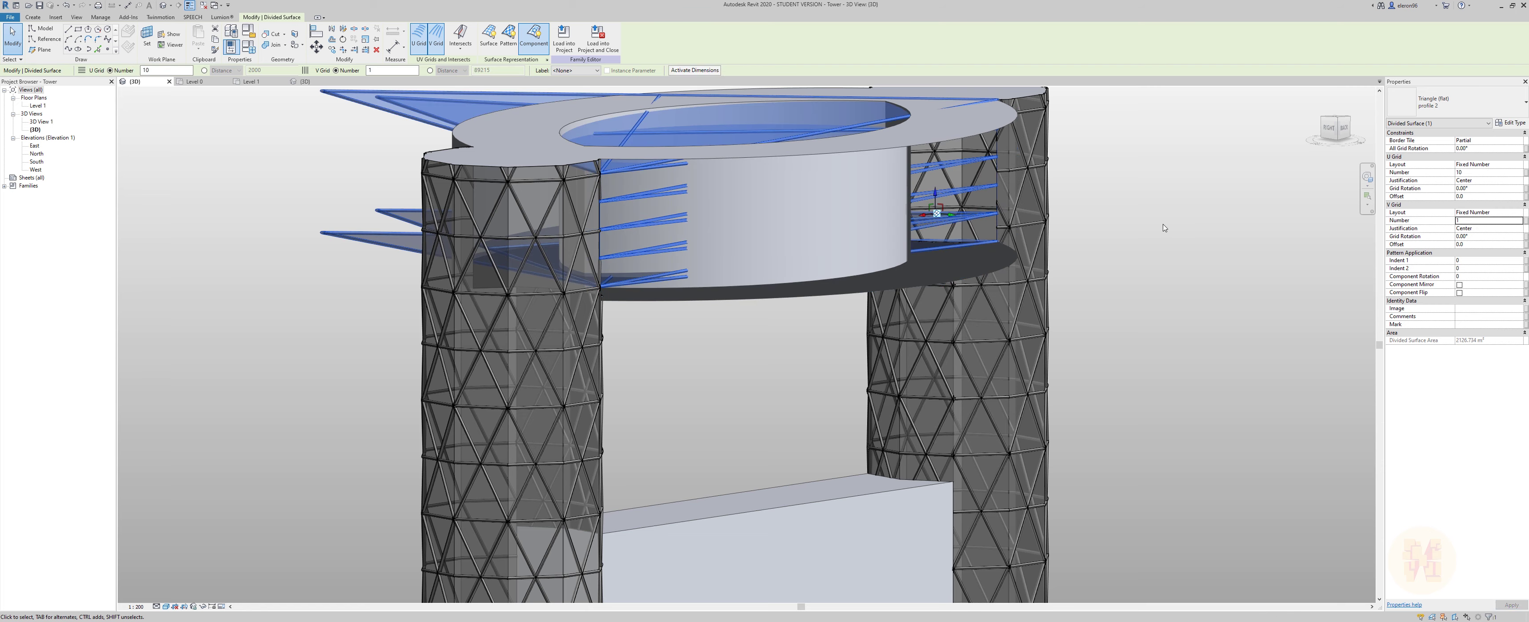
{"action": "left_click", "coordinate": [1482, 221]}
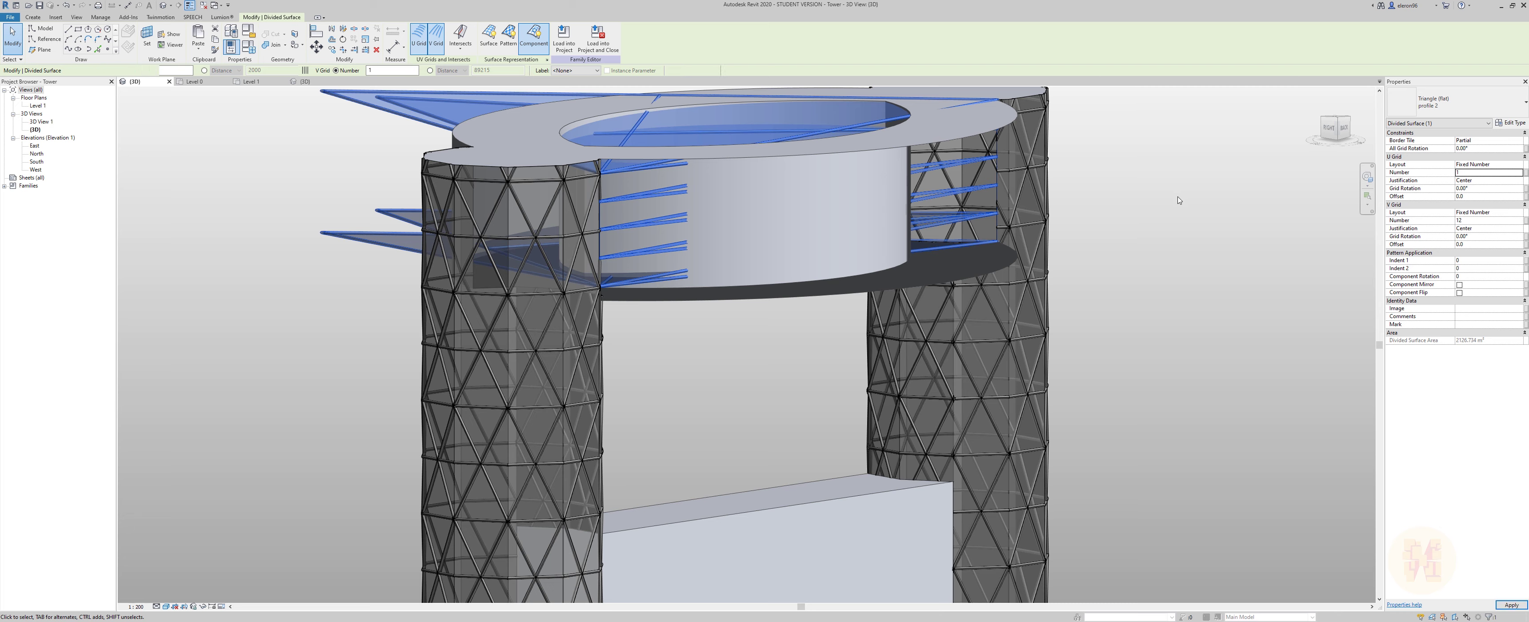
{"action": "key", "text": "Return"}
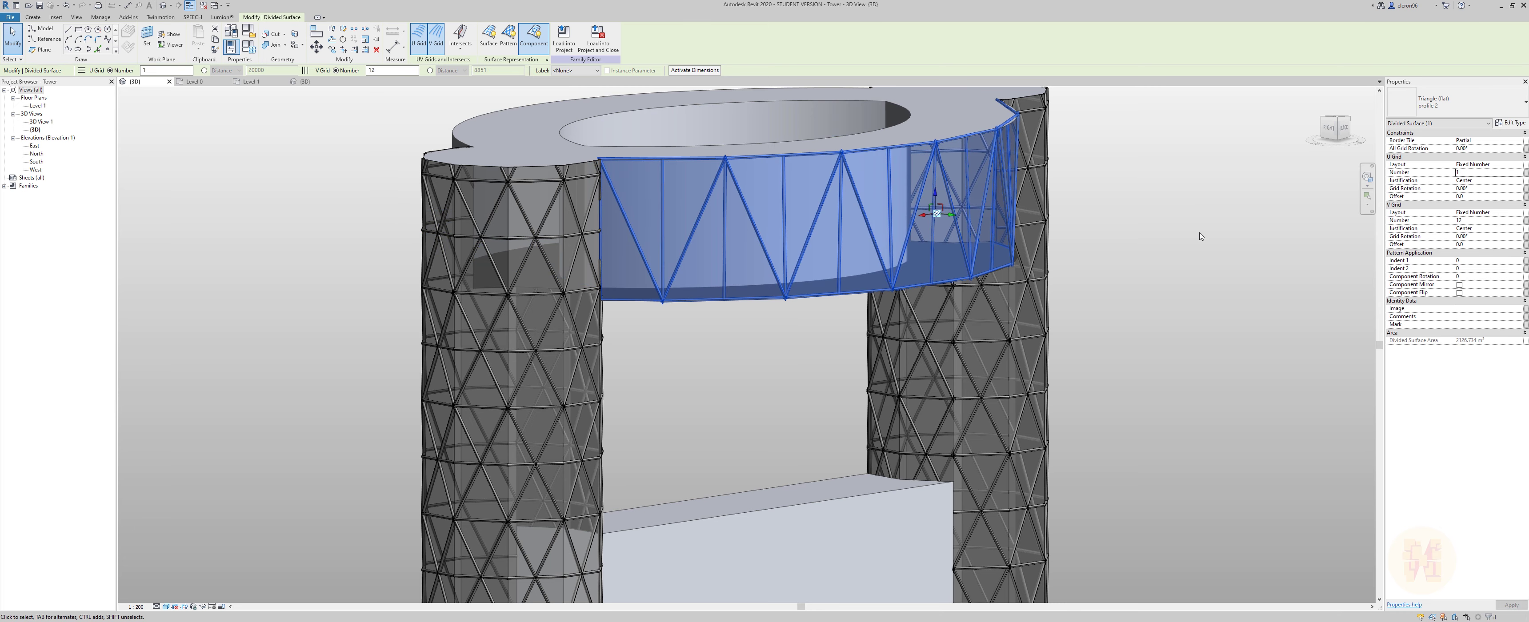
Change the ring's V Grid Number to 8 and review the profile 2 panels.
{"action": "left_click", "coordinate": [1480, 220]}
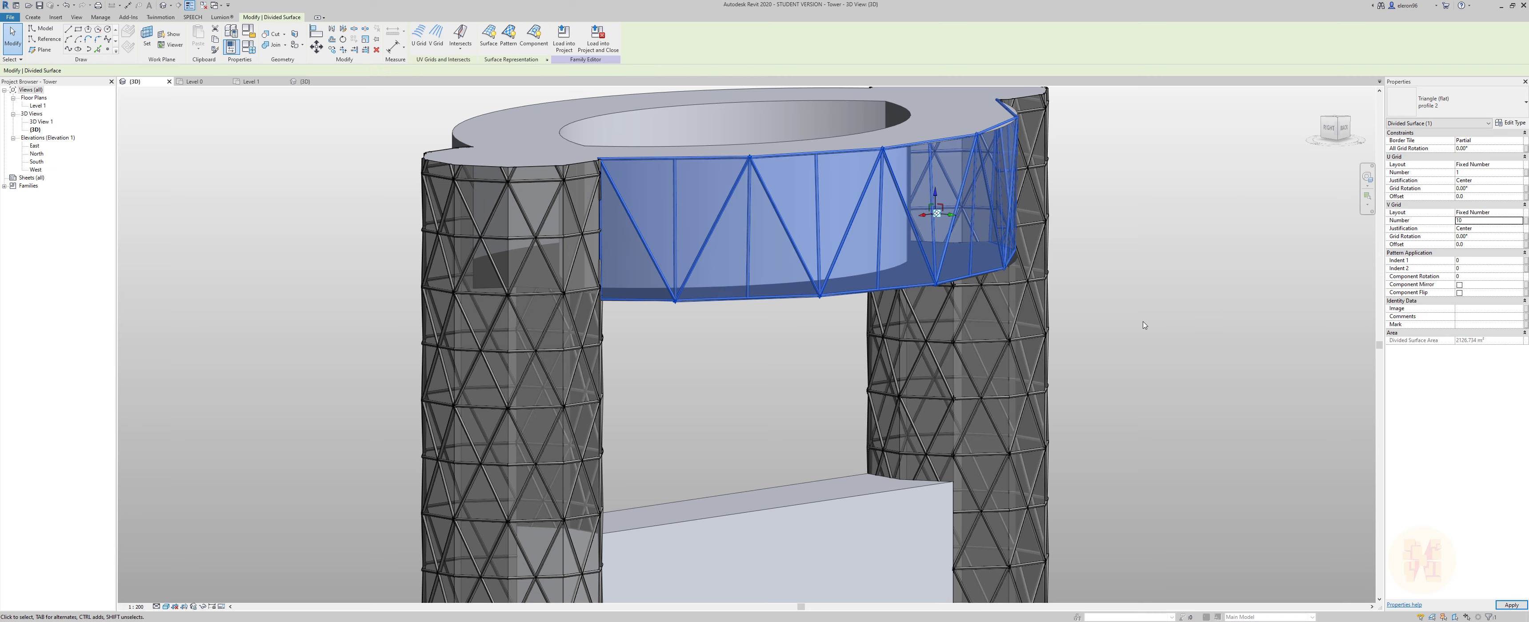
{"action": "middle_click_drag", "start_coordinate": [1187, 279], "coordinate": [989, 332], "text": "shift"}
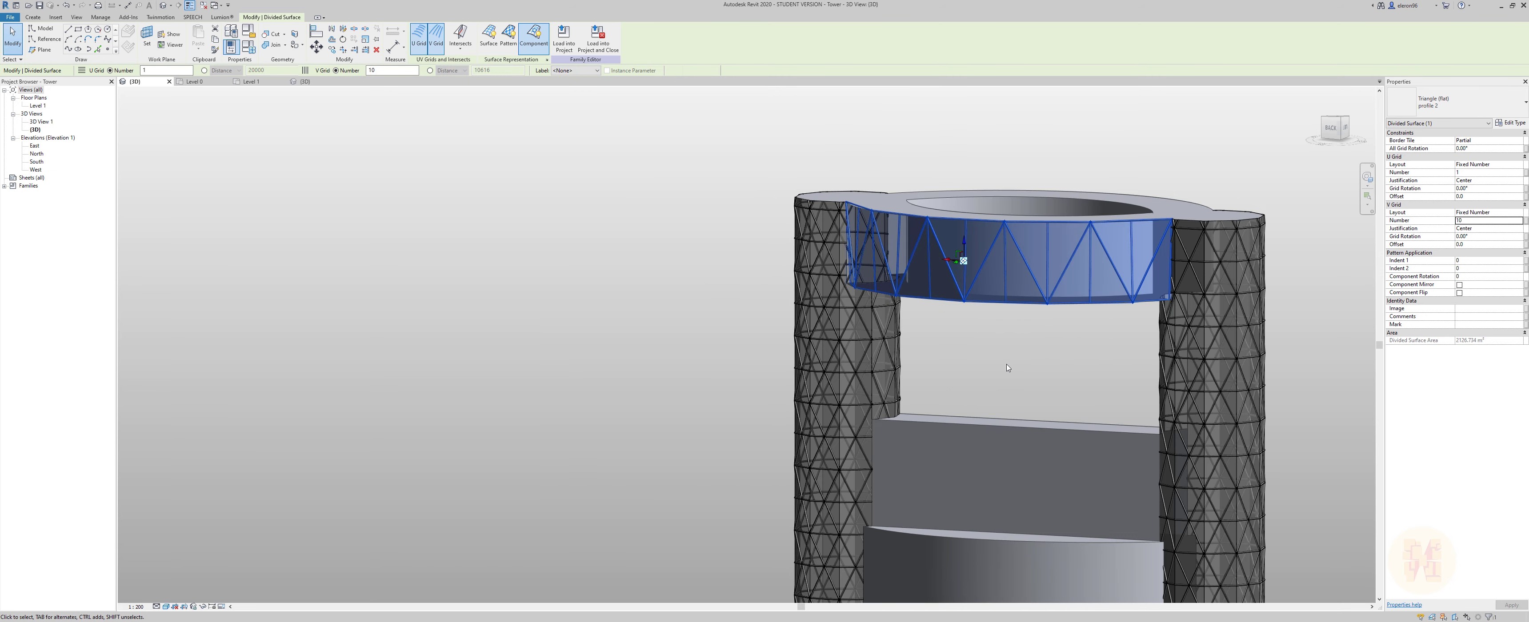
{"action": "key", "text": "Escape"}
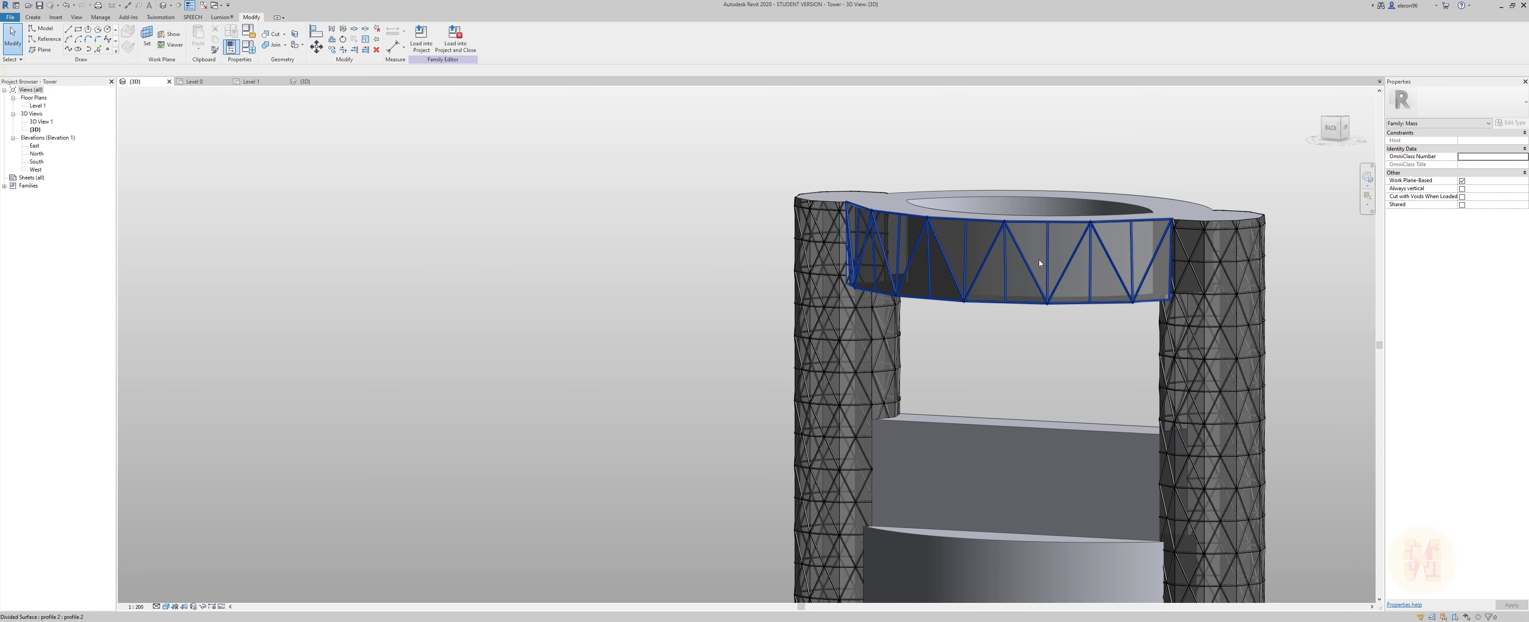
{"action": "left_click", "coordinate": [1145, 255]}
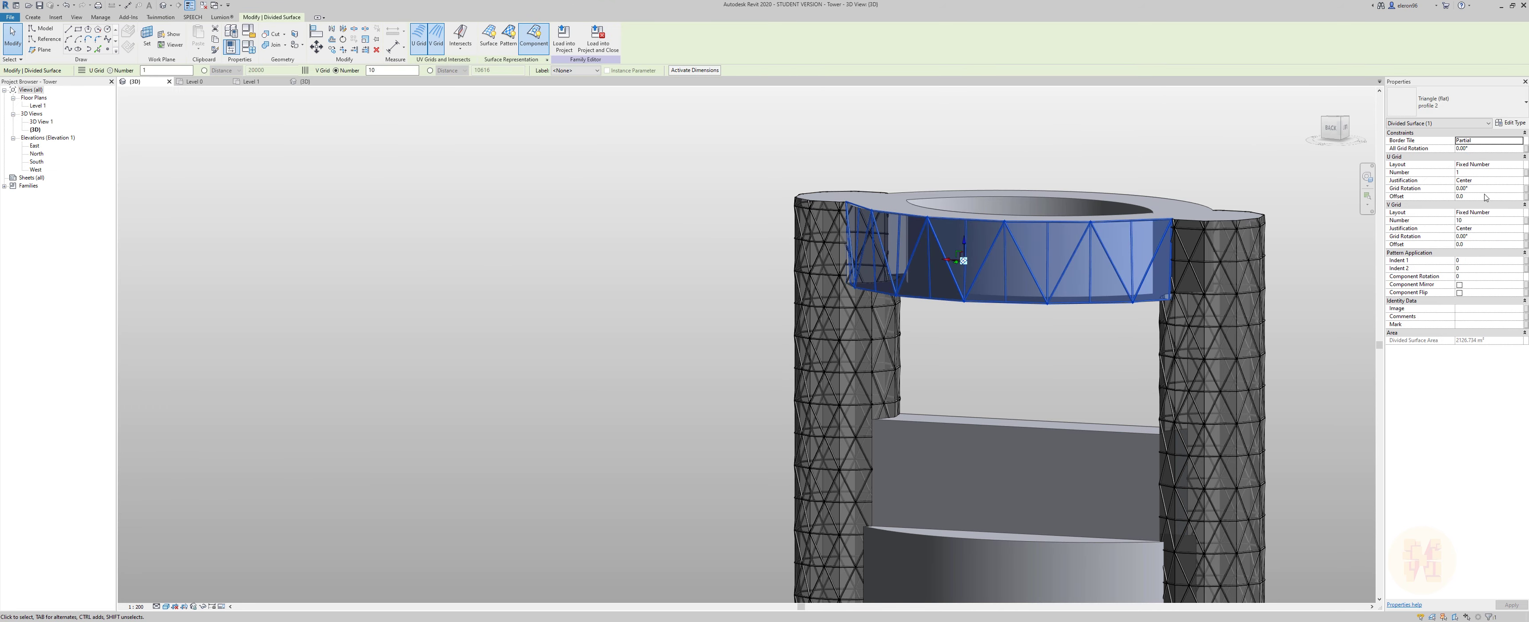
{"action": "left_click", "coordinate": [1470, 223]}
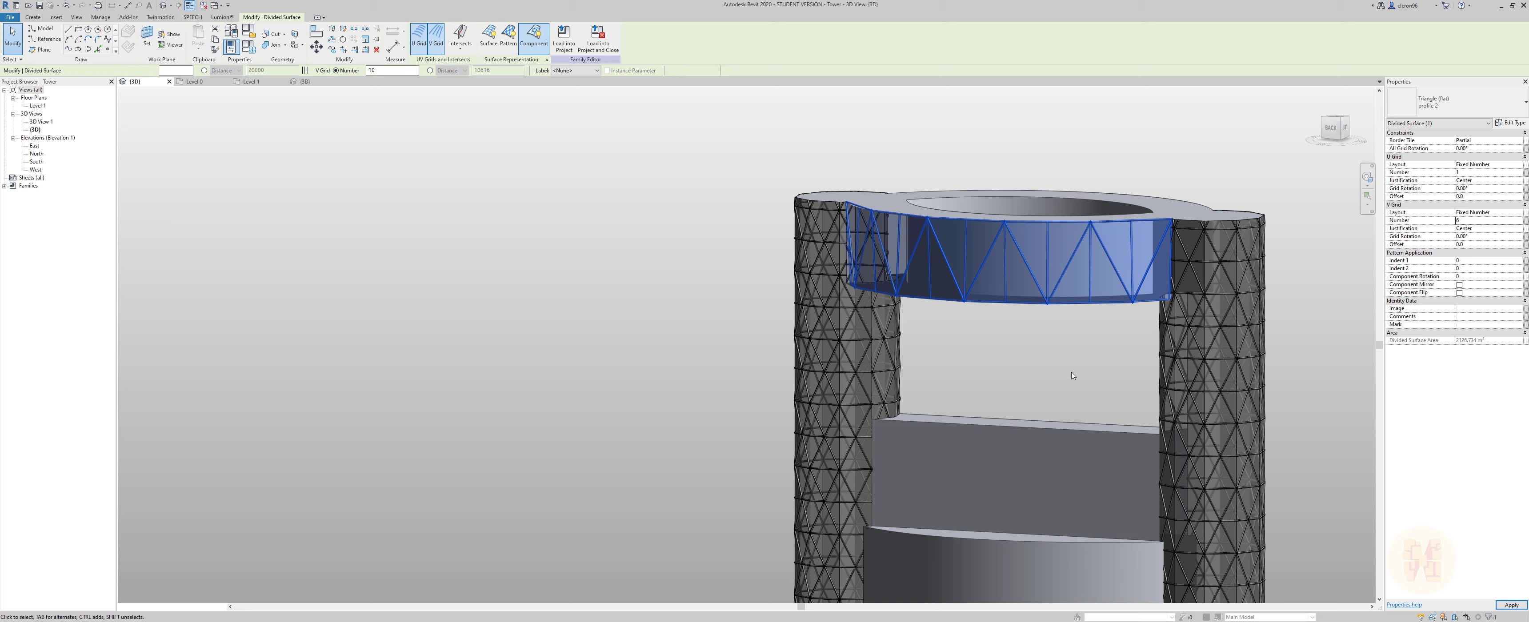
{"action": "left_click", "coordinate": [1473, 222]}
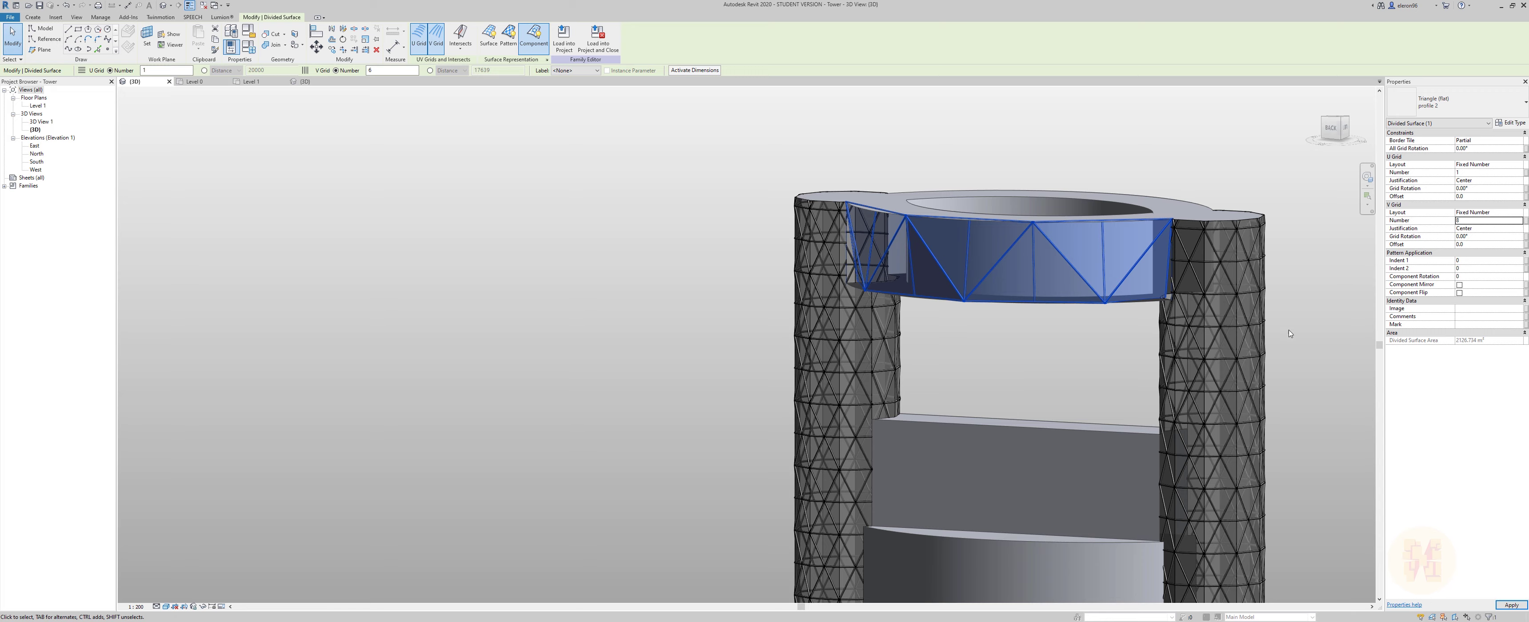
{"action": "type", "text": "8"}
{"action": "middle_click_drag", "start_coordinate": [965, 250], "coordinate": [617, 373], "text": "shift"}
{"action": "left_click", "coordinate": [1010, 364]}
{"action": "scroll", "coordinate": [1010, 365], "scroll_direction": "down", "scroll_amount": 2}
Divide the ring's front face and set its V grid count to 8.
{"action": "left_click", "coordinate": [1032, 316]}
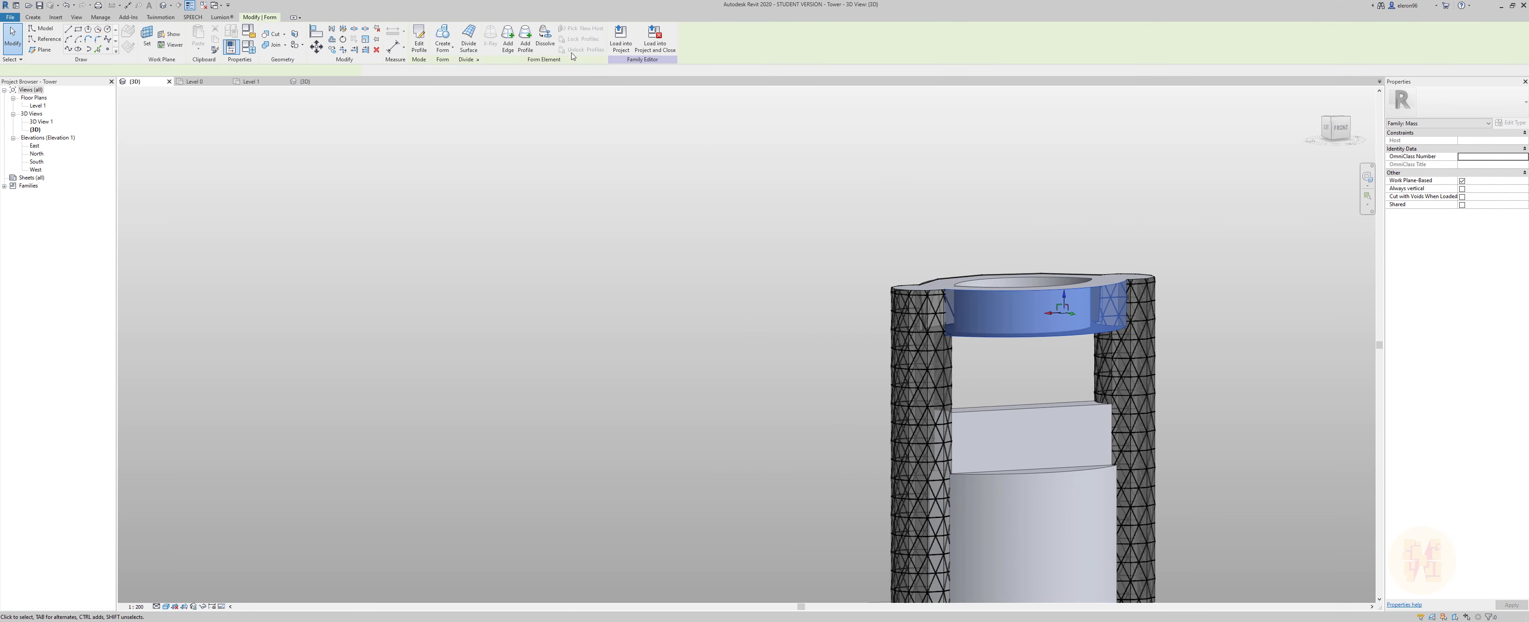
{"action": "left_click", "coordinate": [466, 47]}
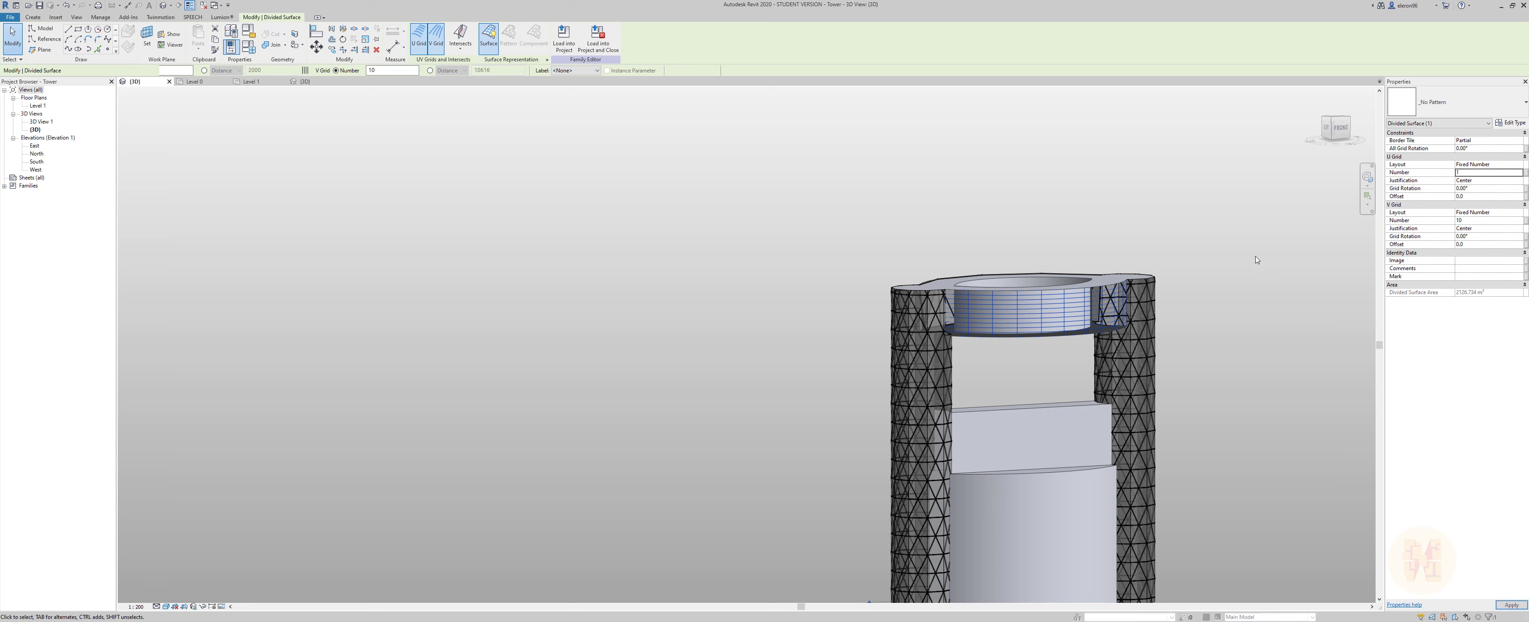
{"action": "left_click", "coordinate": [1470, 221]}
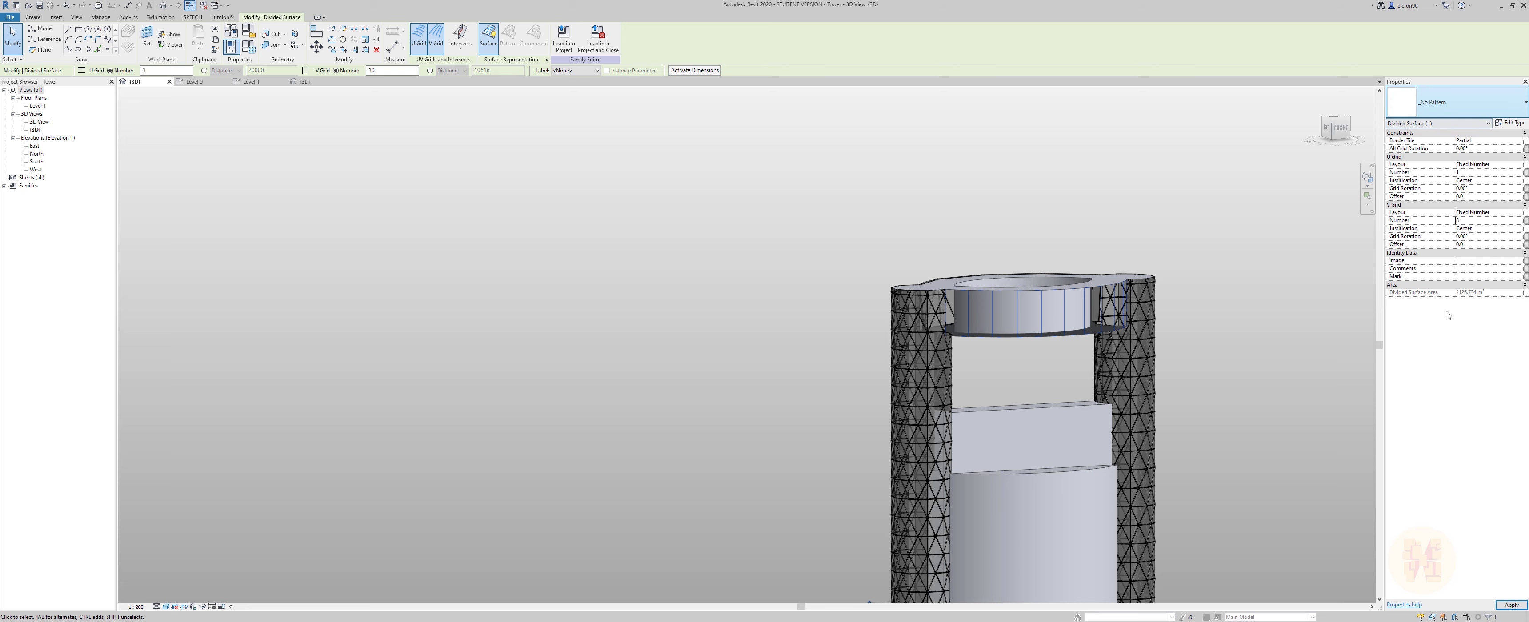
Apply Triangle (flat) profile 2 panels to the front face and view the ring's side.
{"action": "left_click", "coordinate": [1454, 102]}
{"action": "scroll", "coordinate": [1436, 285], "scroll_direction": "down", "scroll_amount": 3}
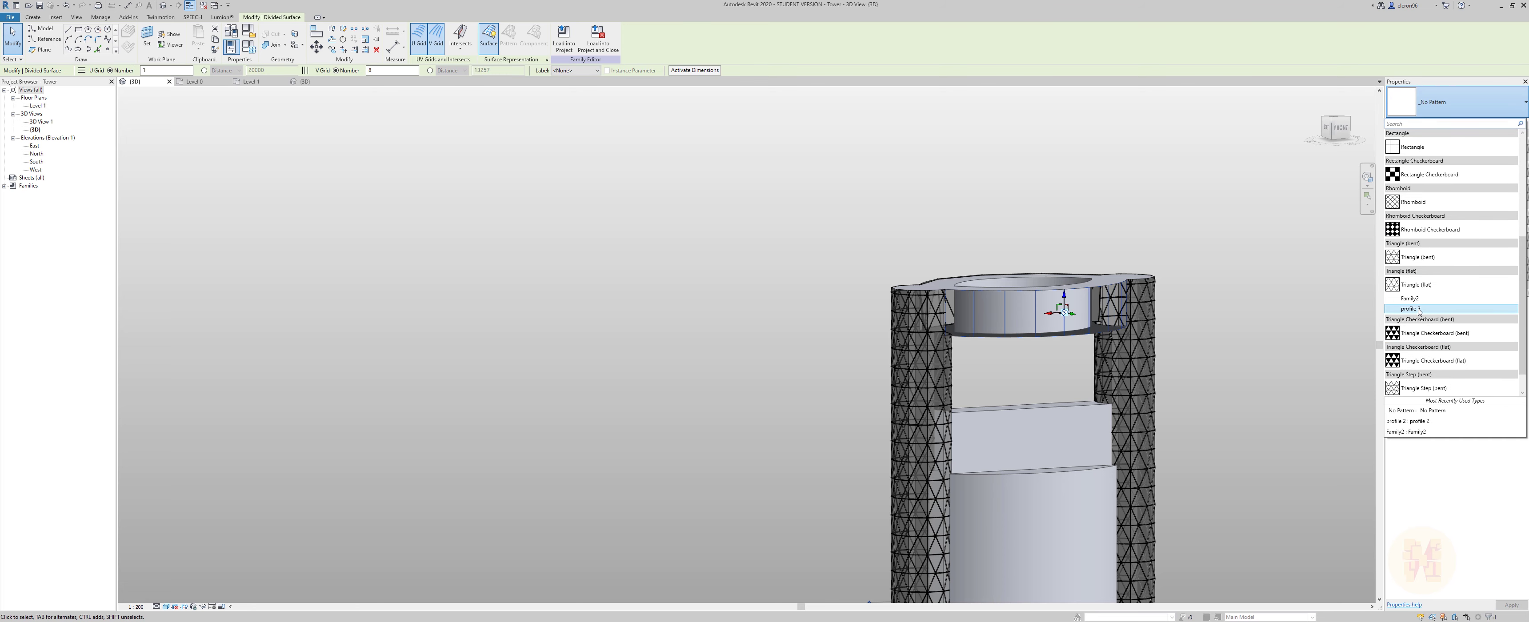
{"action": "left_click", "coordinate": [1418, 309]}
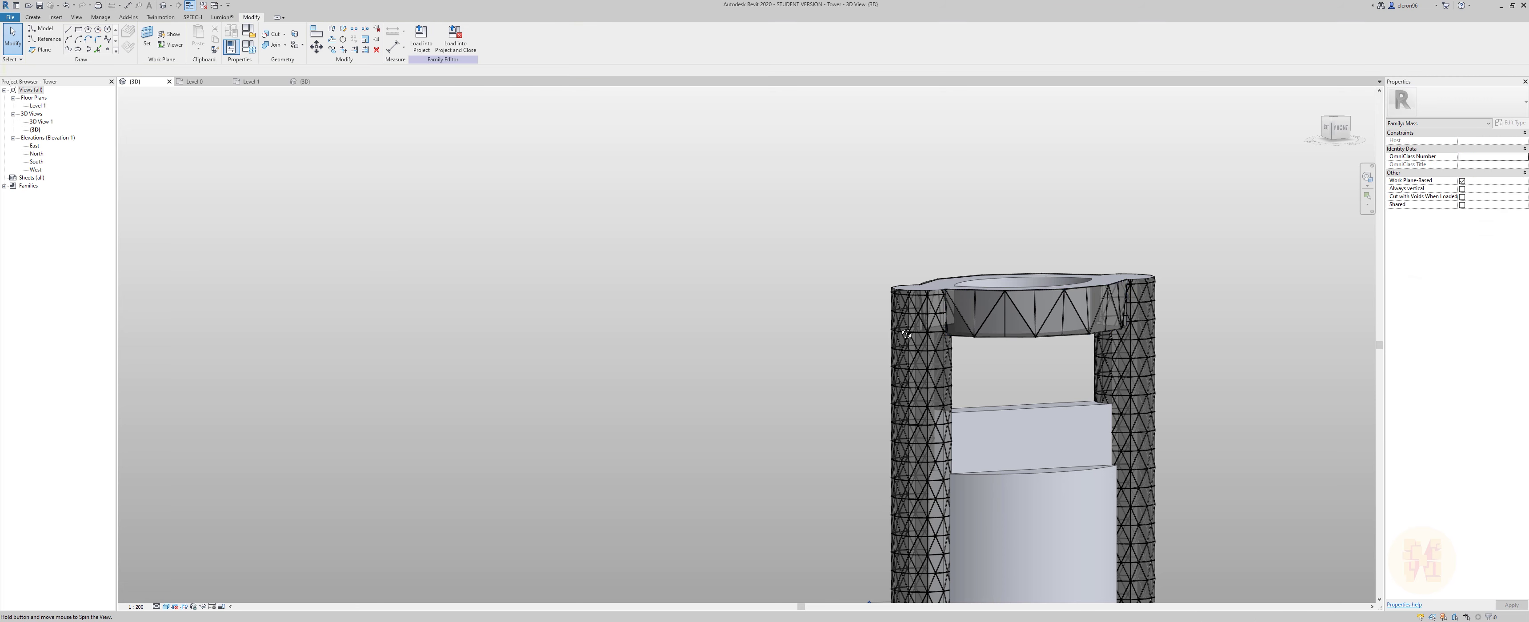
{"action": "middle_click_drag", "start_coordinate": [940, 351], "coordinate": [1263, 373], "text": "shift"}
{"action": "middle_click_drag", "start_coordinate": [1188, 340], "coordinate": [1216, 232]}
{"action": "middle_click_drag", "start_coordinate": [1217, 231], "coordinate": [1196, 233], "text": "shift"}
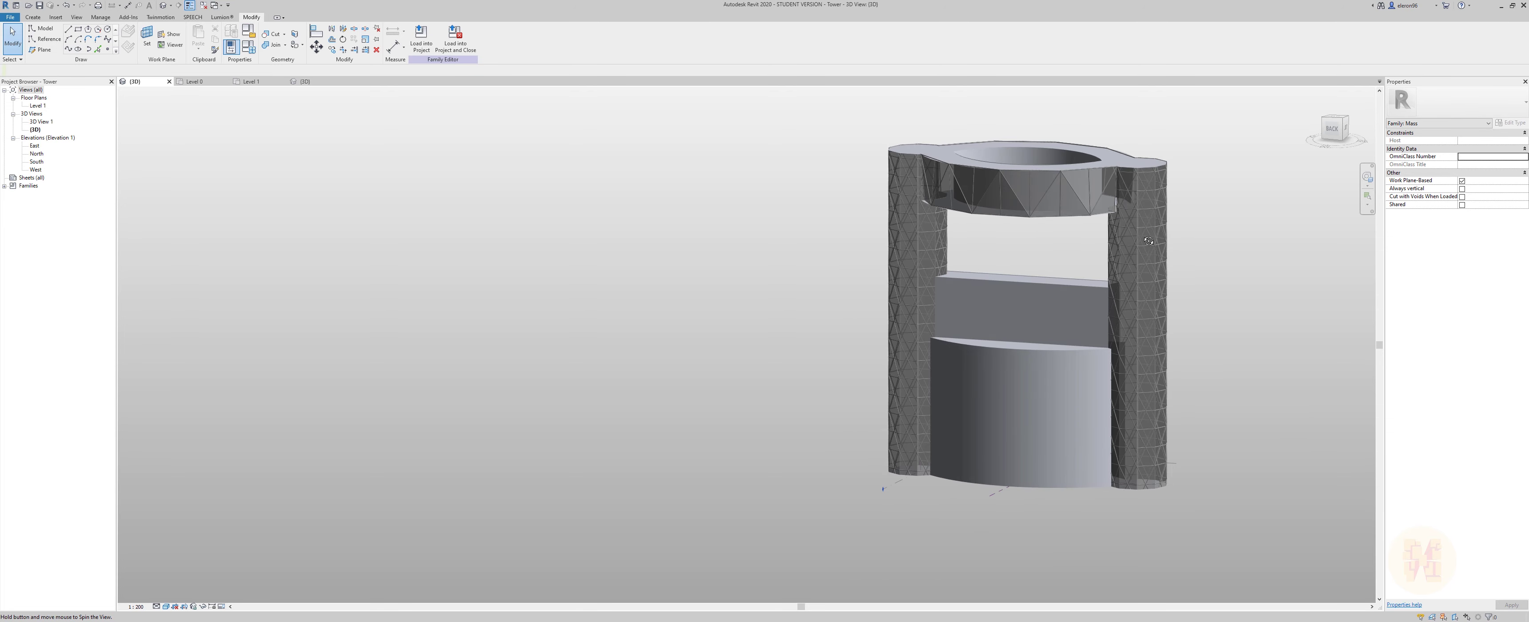
{"action": "scroll", "coordinate": [1077, 205], "scroll_direction": "up", "scroll_amount": 2}
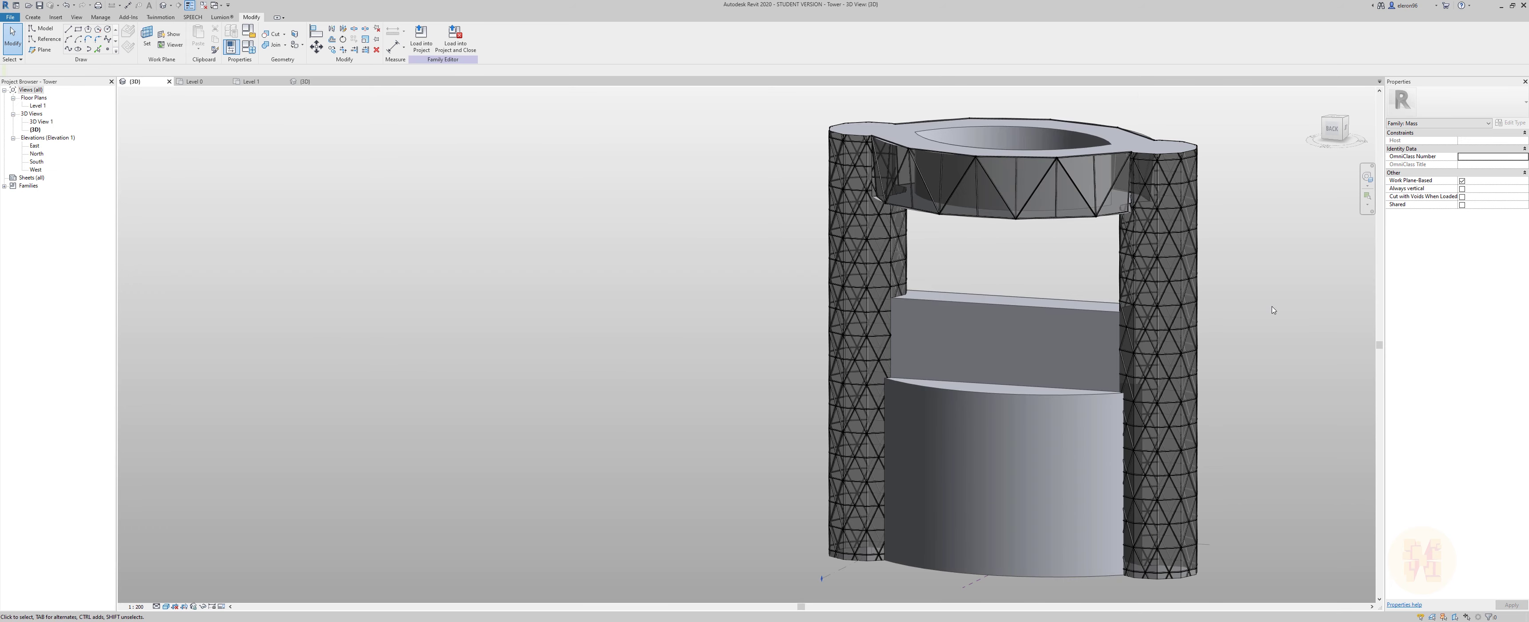
{"action": "middle_click_drag", "start_coordinate": [1219, 293], "coordinate": [957, 294]}
{"action": "scroll", "coordinate": [963, 303], "scroll_direction": "down", "scroll_amount": 2}
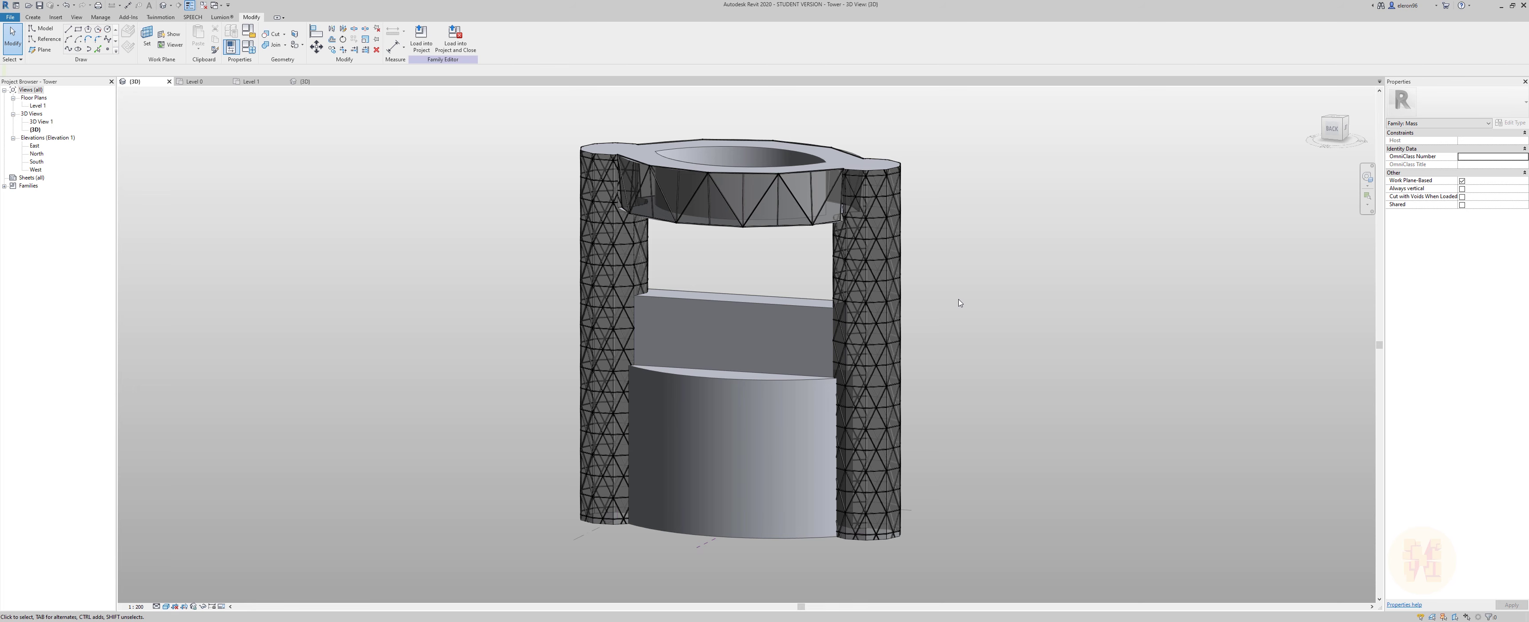
{"action": "middle_click_drag", "start_coordinate": [954, 316], "coordinate": [1038, 322]}
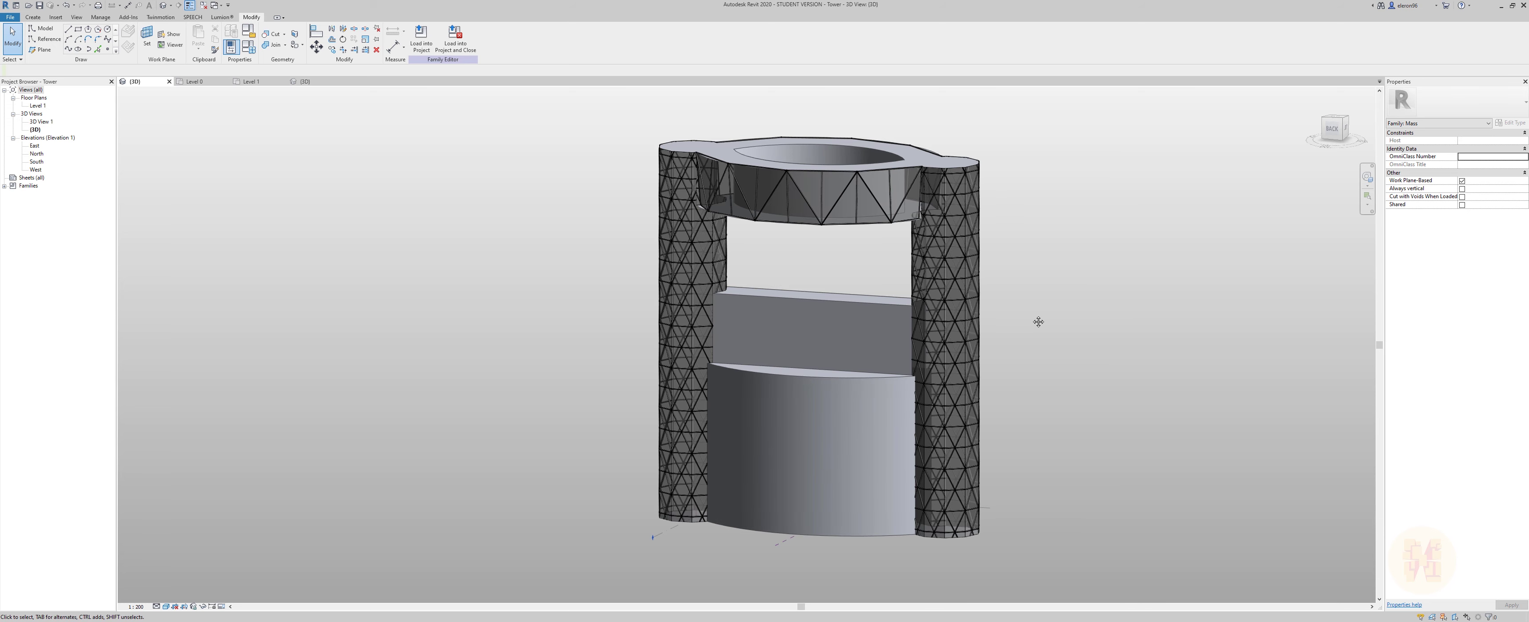